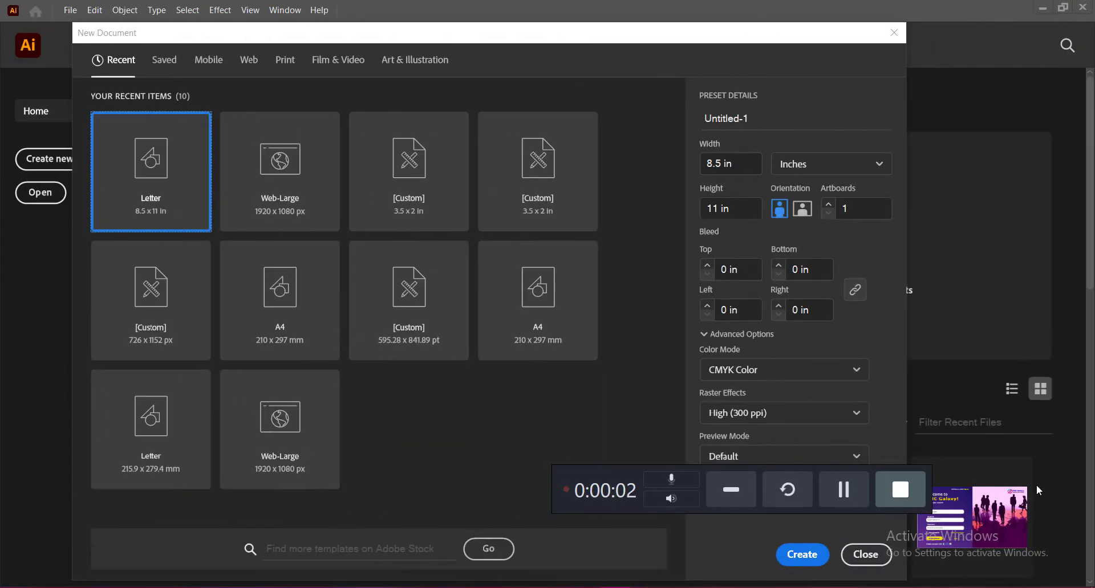
Name the new Letter document 'Creative Corporate Letterhead Design'.
left_click(730, 490)
left_click_drag(751, 117, 692, 120)
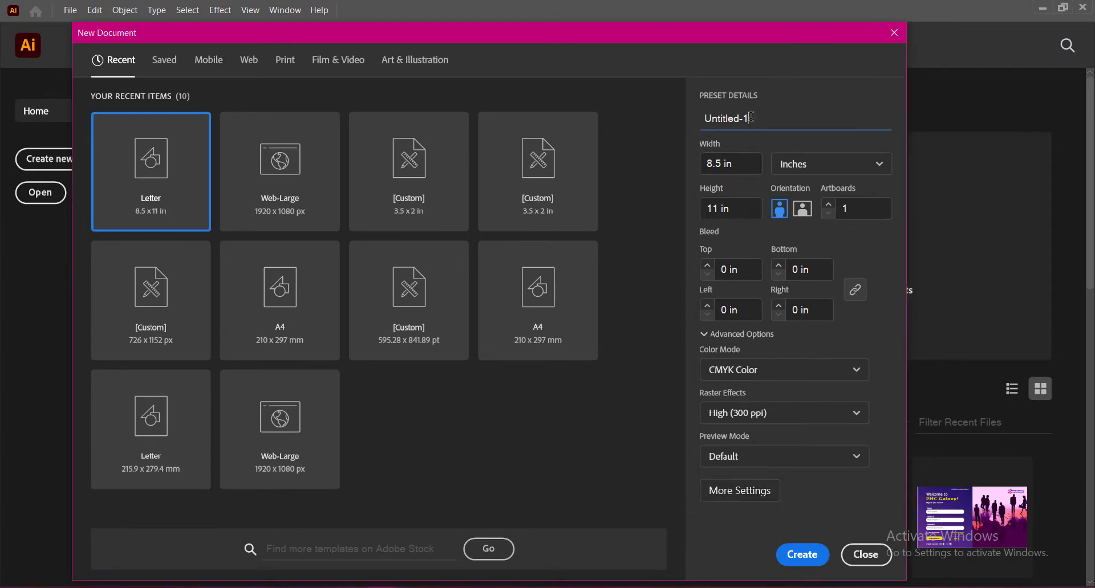
type("C")
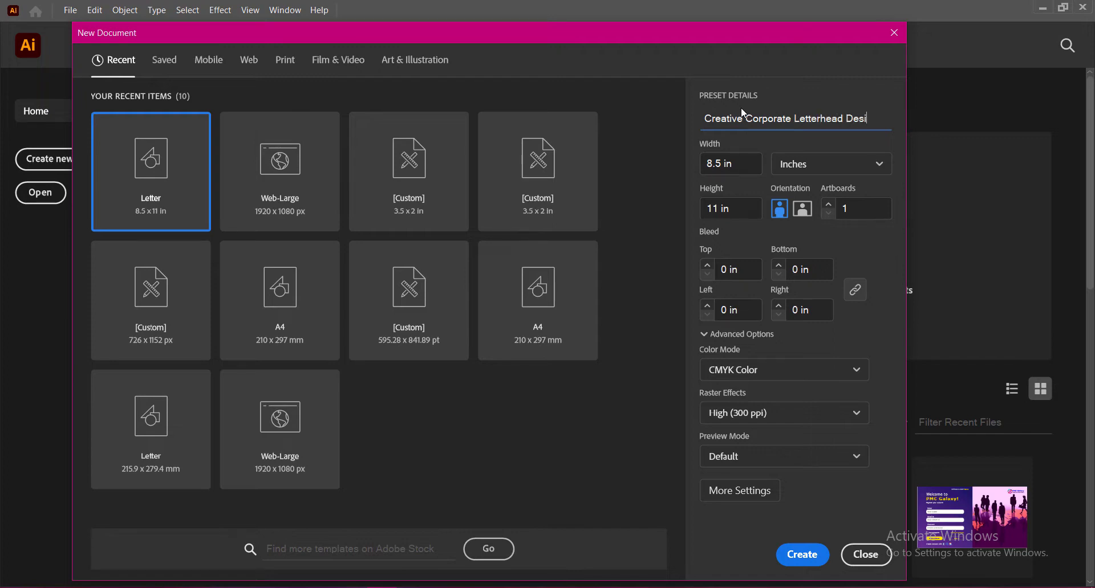
Keep the 8.5 × 11 in size, CMYK colour and High 300 ppi raster effects, and create the document.
left_click_drag(732, 160, 696, 163)
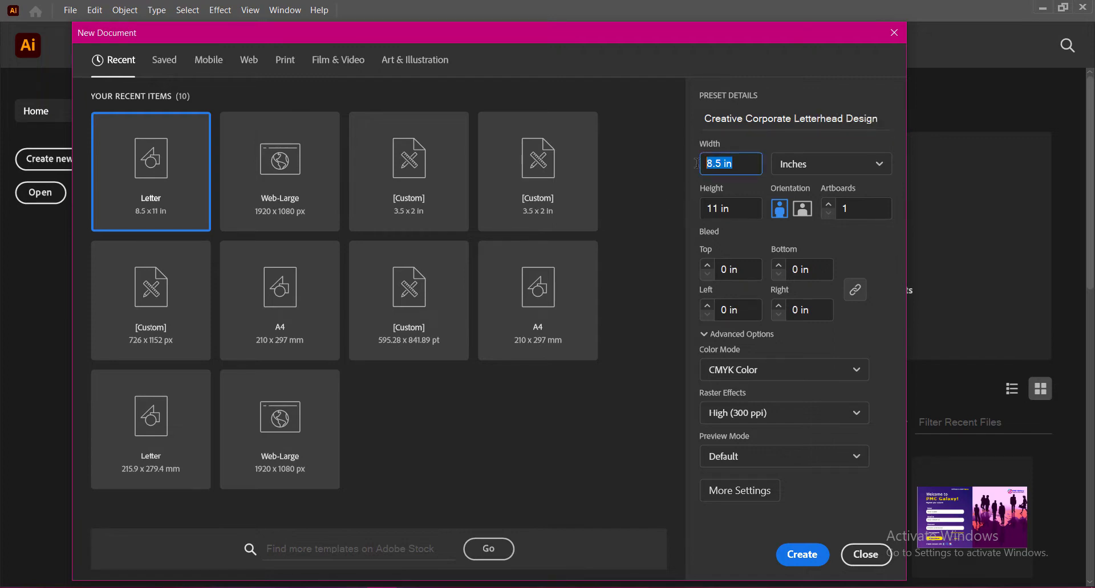
left_click_drag(736, 207, 675, 208)
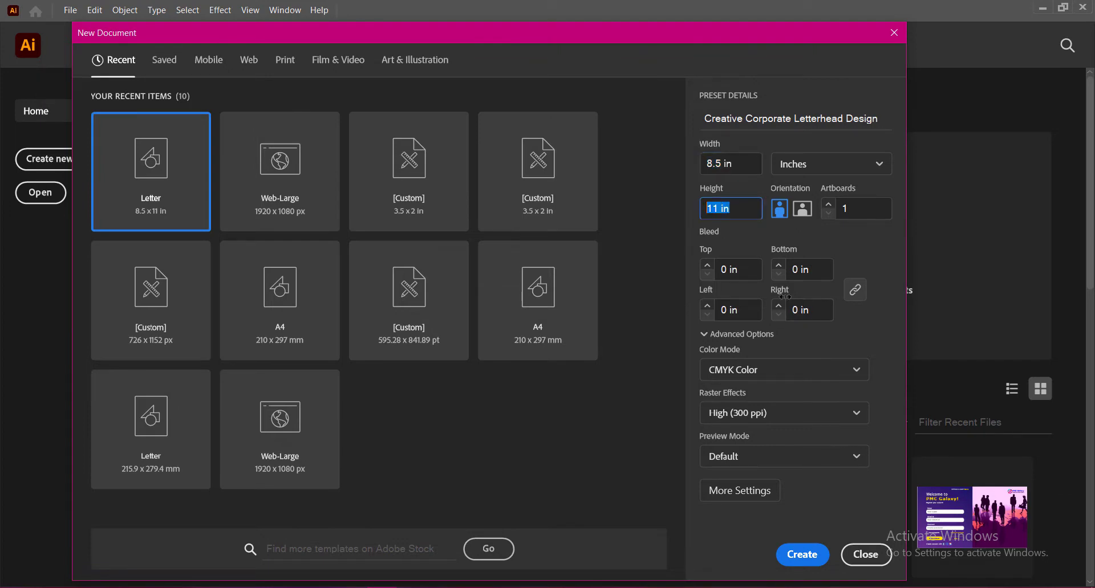
left_click(784, 377)
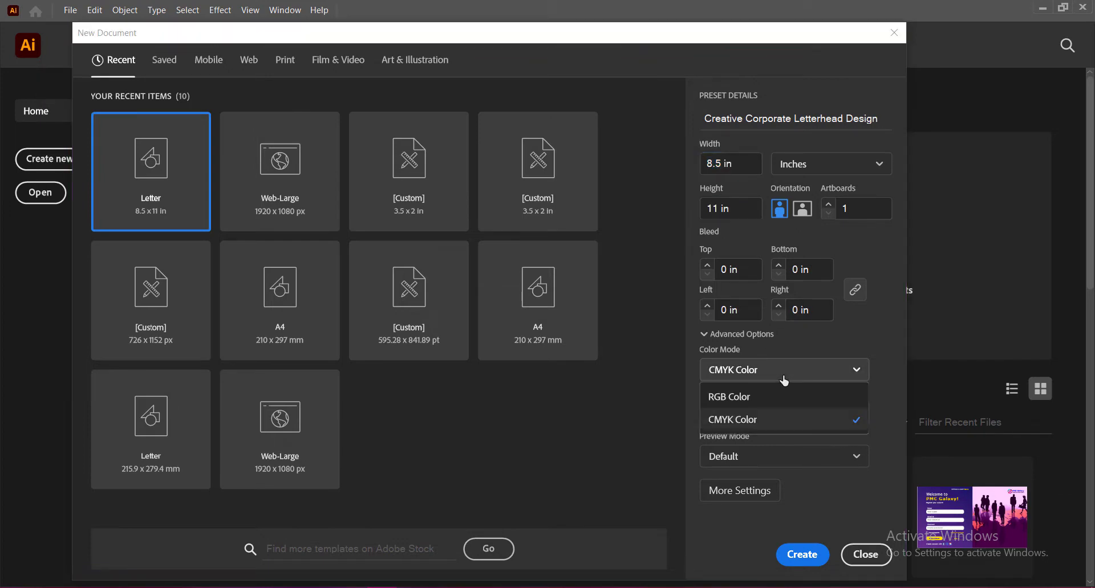
left_click(770, 420)
left_click(771, 414)
left_click(767, 440)
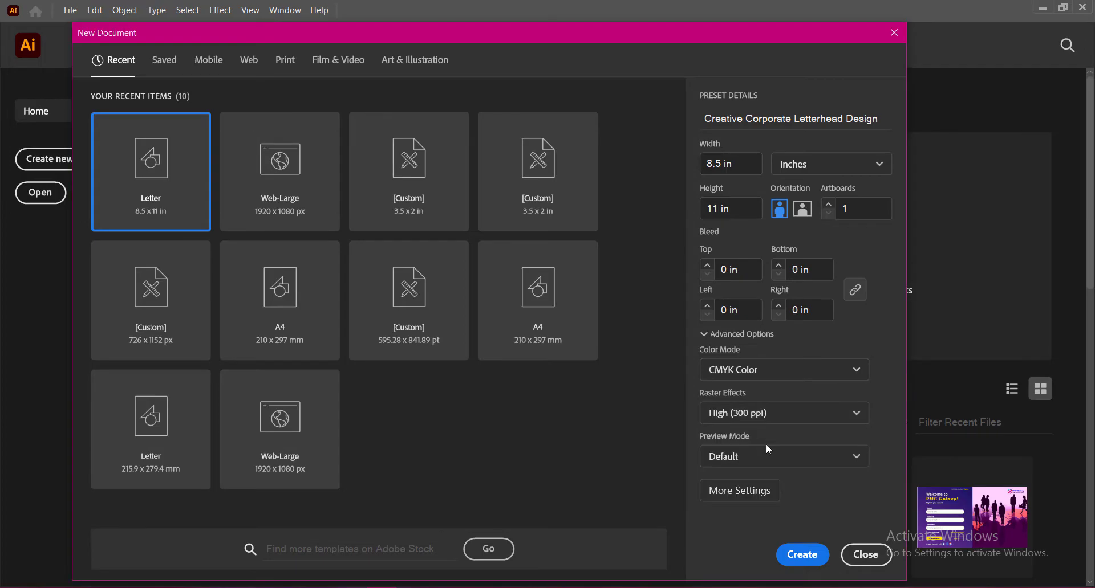
left_click(804, 556)
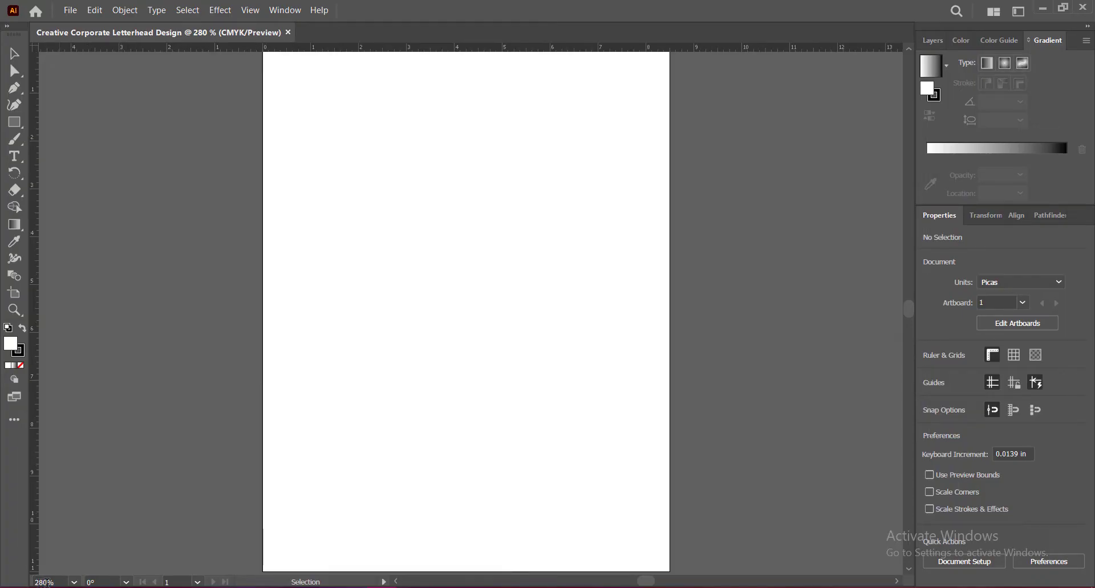
Zoom to 270% and set no stroke with a near-black fill.
double_click(40, 582)
type("270")
key("Return")
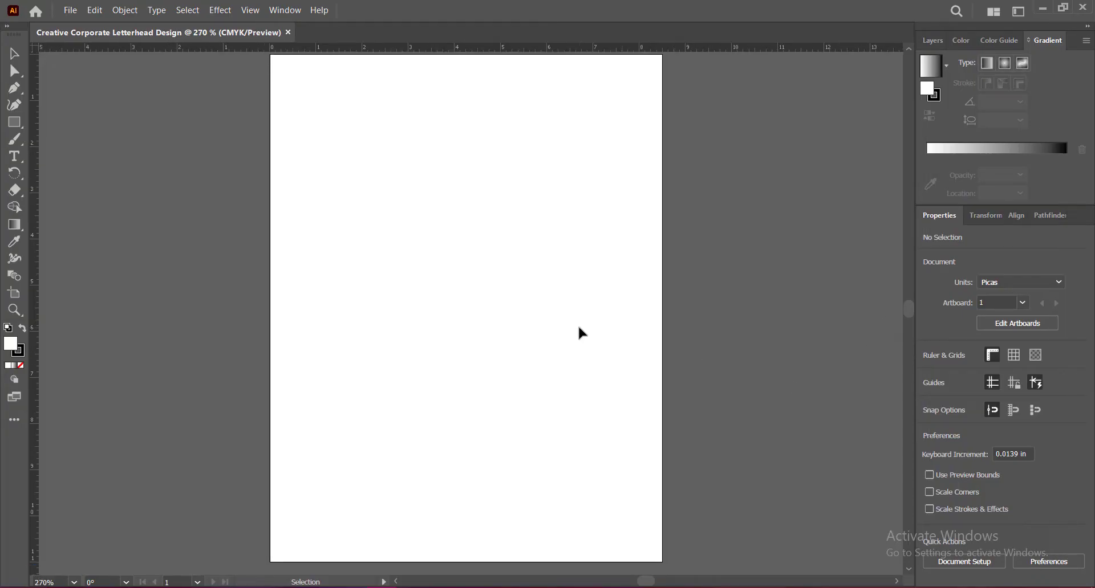
left_click_drag(568, 316, 570, 323)
left_click(19, 351)
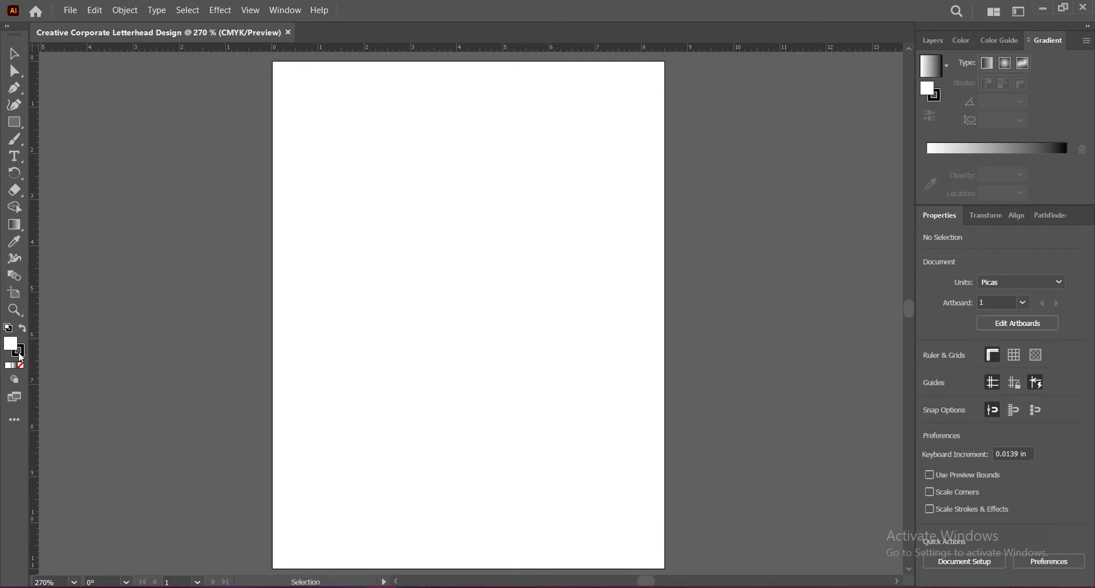
key("slash")
double_click(10, 344)
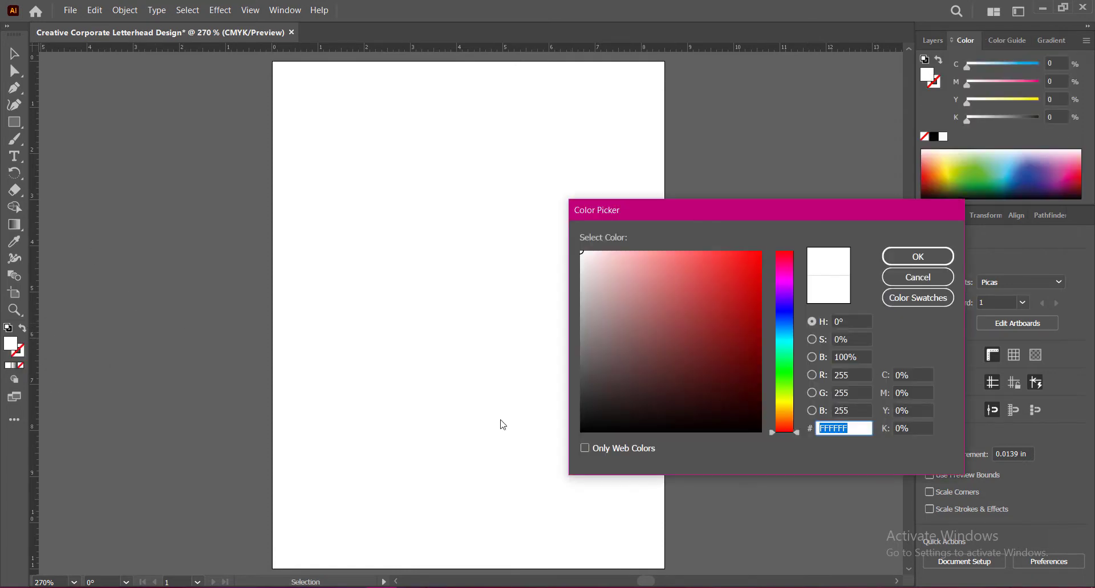
left_click(590, 414)
left_click(916, 255)
Draw a 0.5 × 10 in rectangle and place it against the page's left edge.
left_click(14, 122)
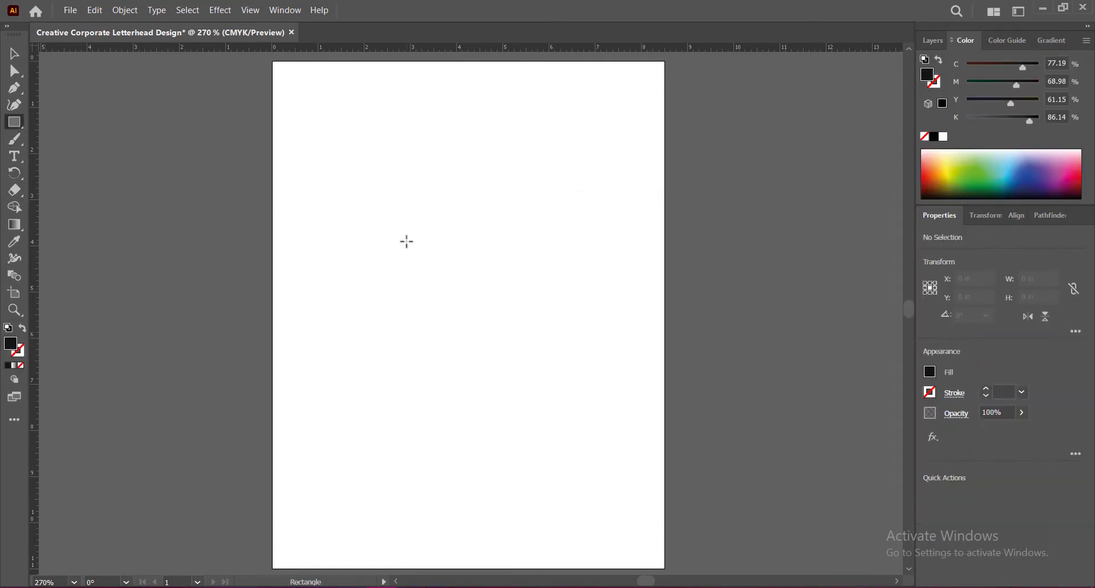
left_click(406, 241)
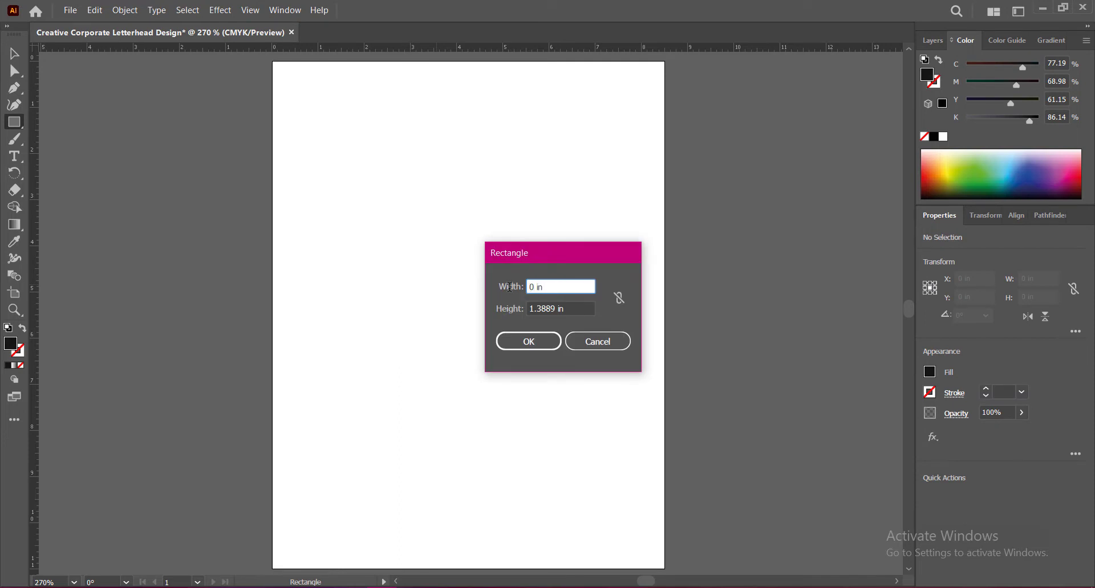
double_click(554, 309)
type("10")
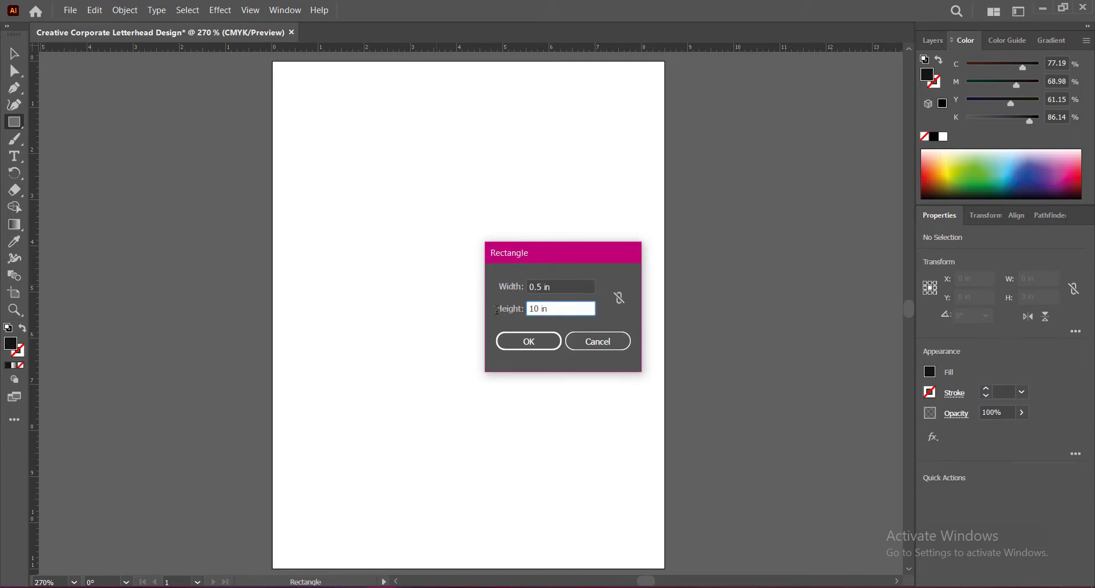
left_click(521, 342)
left_click(15, 53)
mouse_move(425, 420)
left_mouse_down()
mouse_move(362, 310)
mouse_move(290, 263)
left_mouse_up()
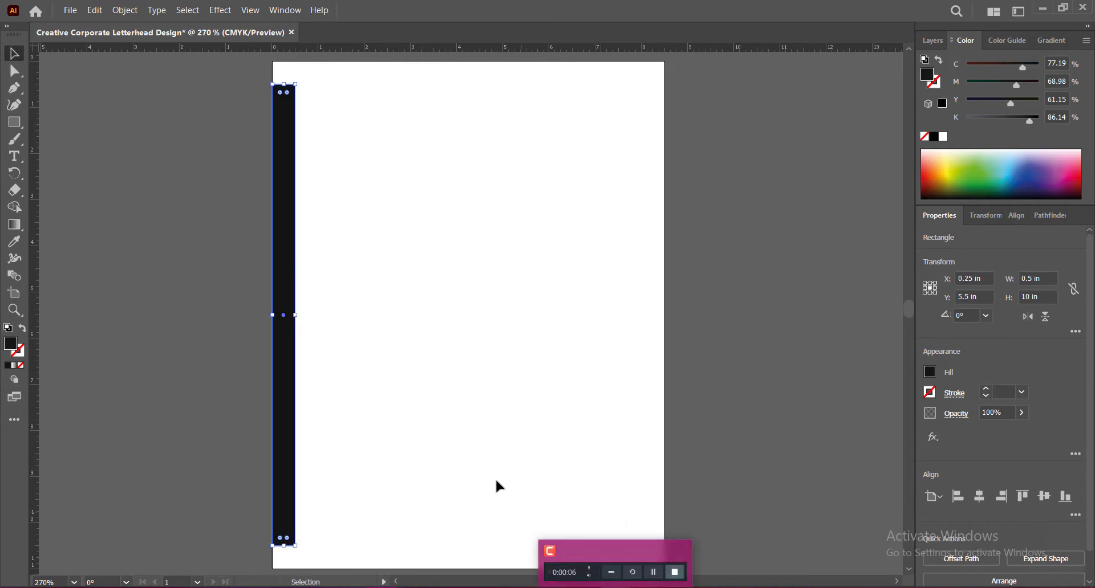
Place left and right margin guides at the bar's inner edges.
left_click_drag(35, 365, 296, 371)
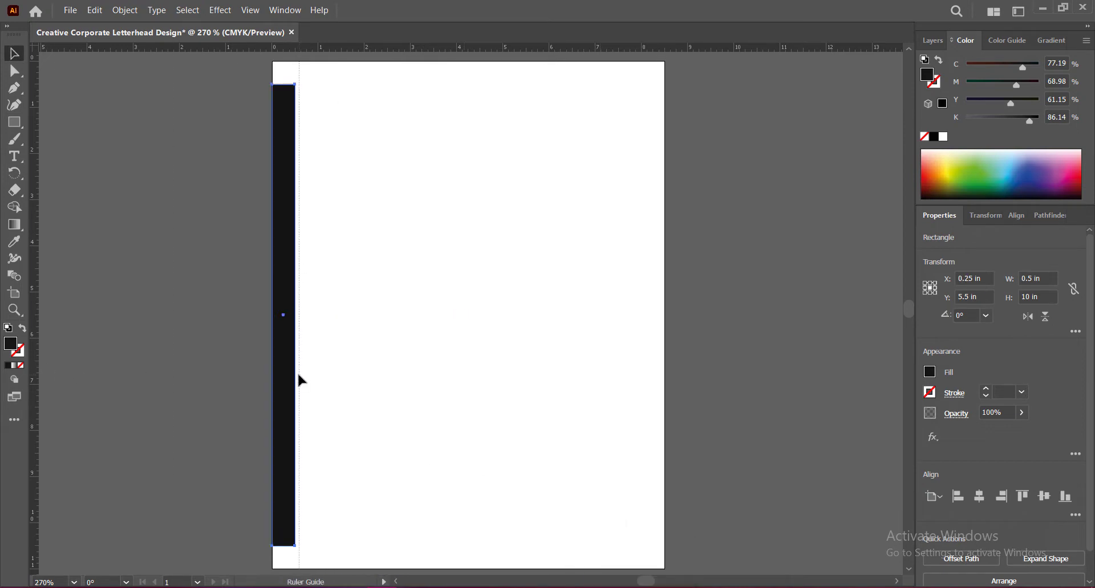
left_click_drag(293, 308, 661, 303)
left_click_drag(34, 316, 641, 368)
left_click_drag(653, 291, 451, 287)
Rotate the bar 90° to horizontal and position it at the top and bottom edges.
right_click(450, 290)
mouse_move(491, 497)
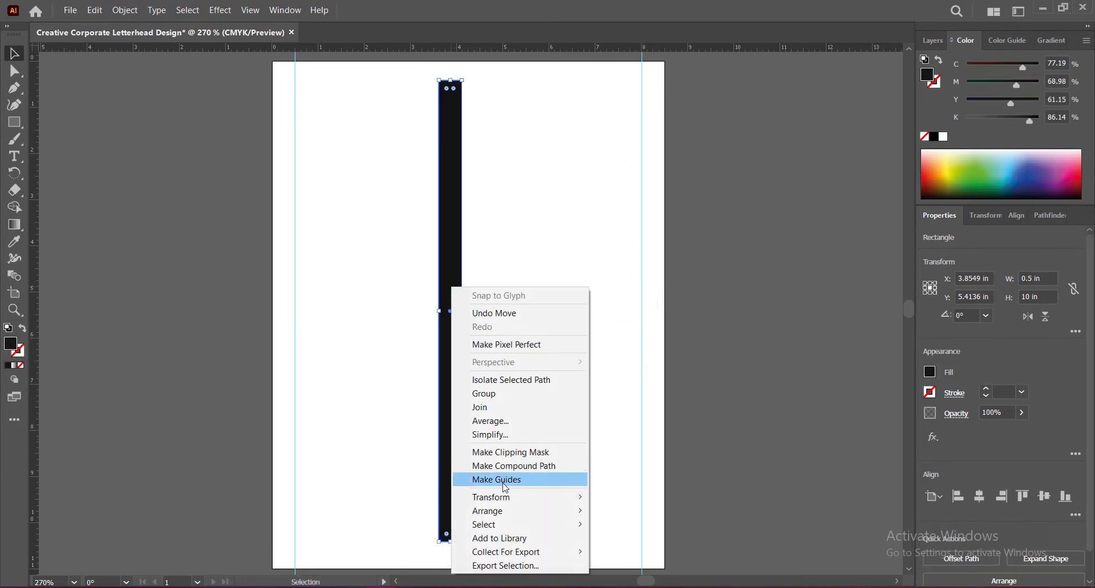
left_click(633, 468)
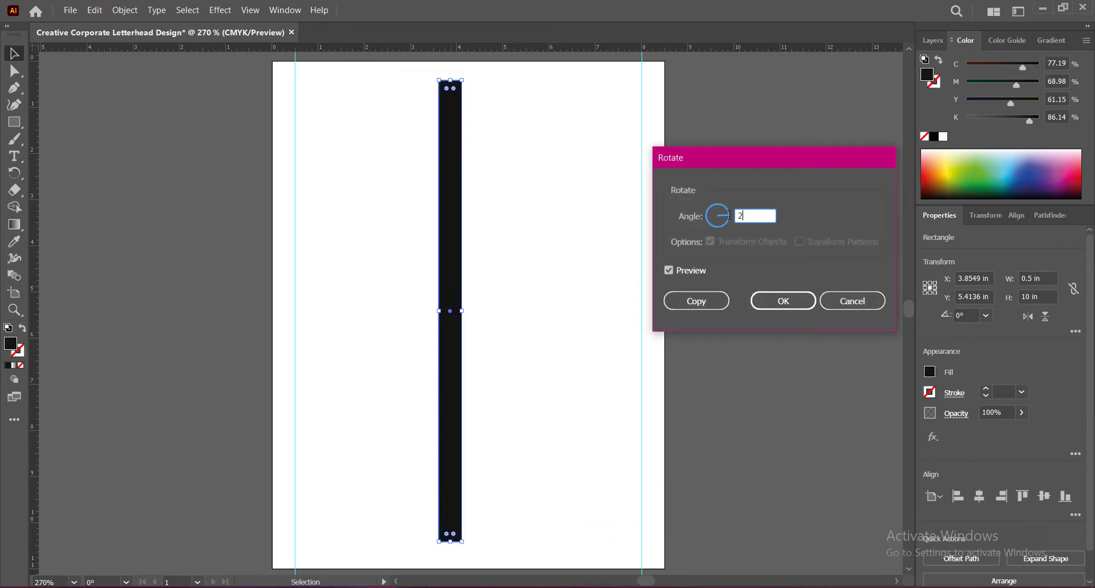
left_click(775, 301)
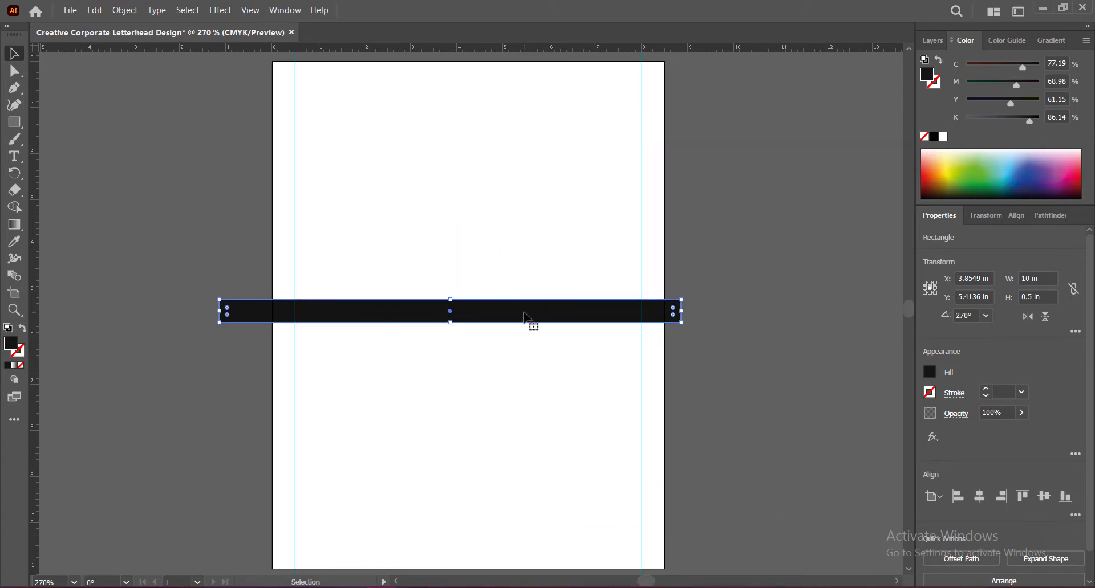
mouse_move(525, 315)
left_mouse_down()
mouse_move(512, 91)
mouse_move(501, 77)
mouse_move(535, 571)
left_mouse_up()
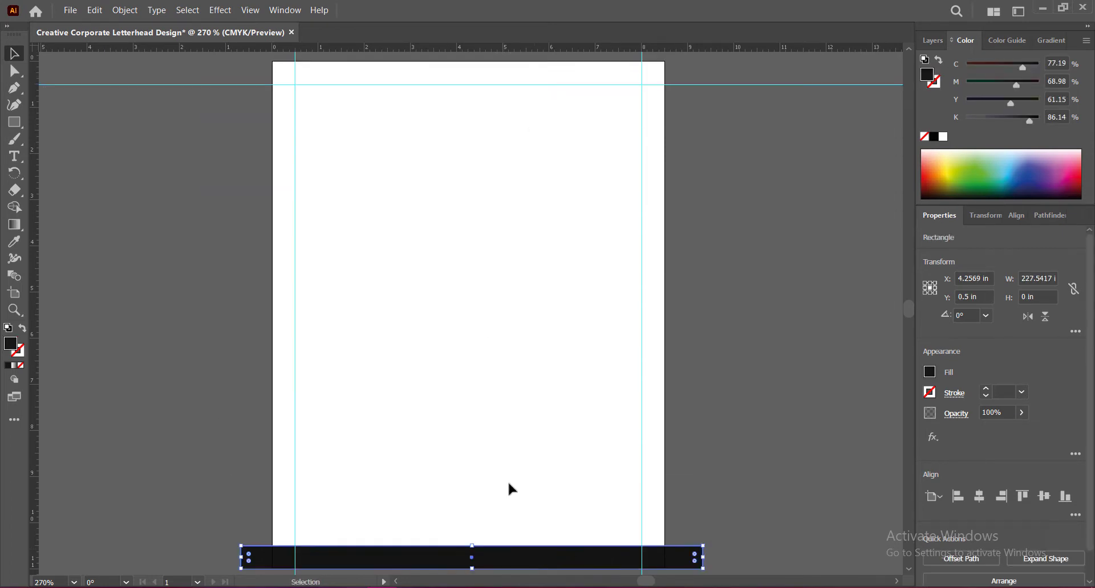
left_click_drag(501, 556, 496, 340)
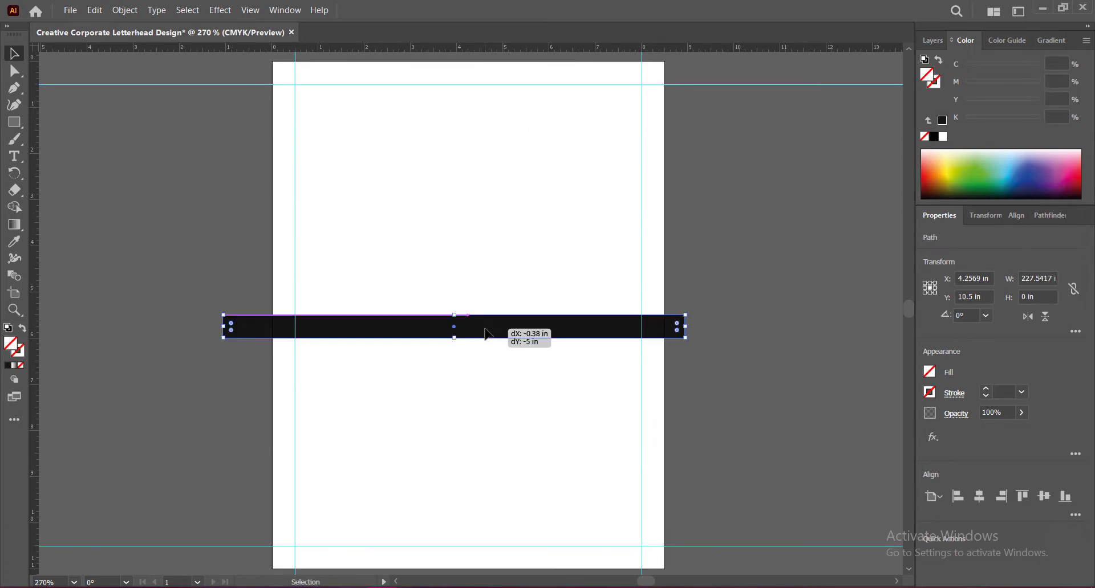
left_click(499, 324)
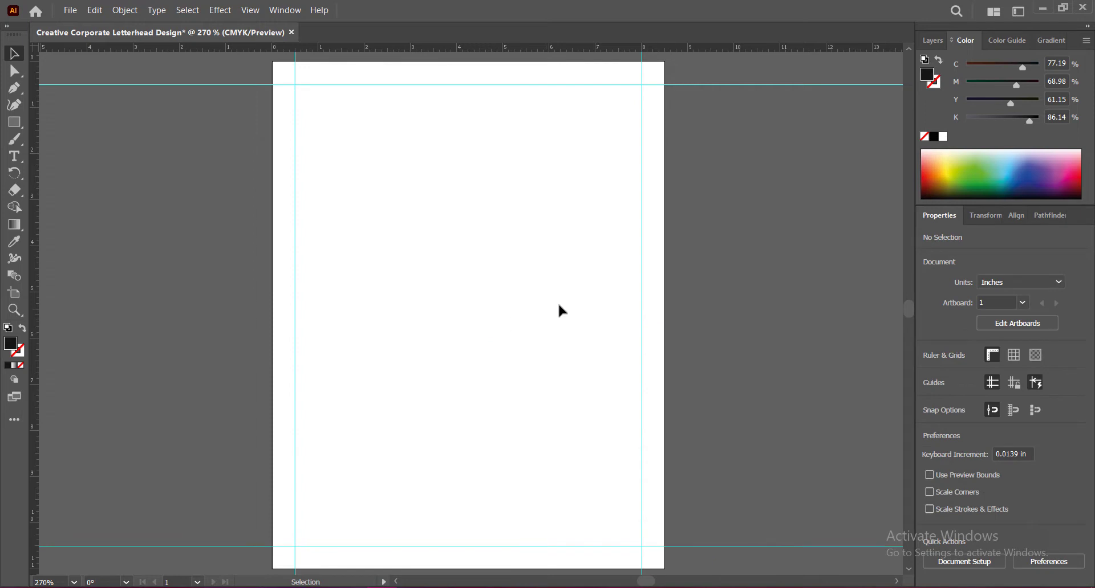
Draw a wide rectangle in the upper page and fill it navy 0b0e1c.
left_click(14, 123)
left_click_drag(313, 186, 548, 267)
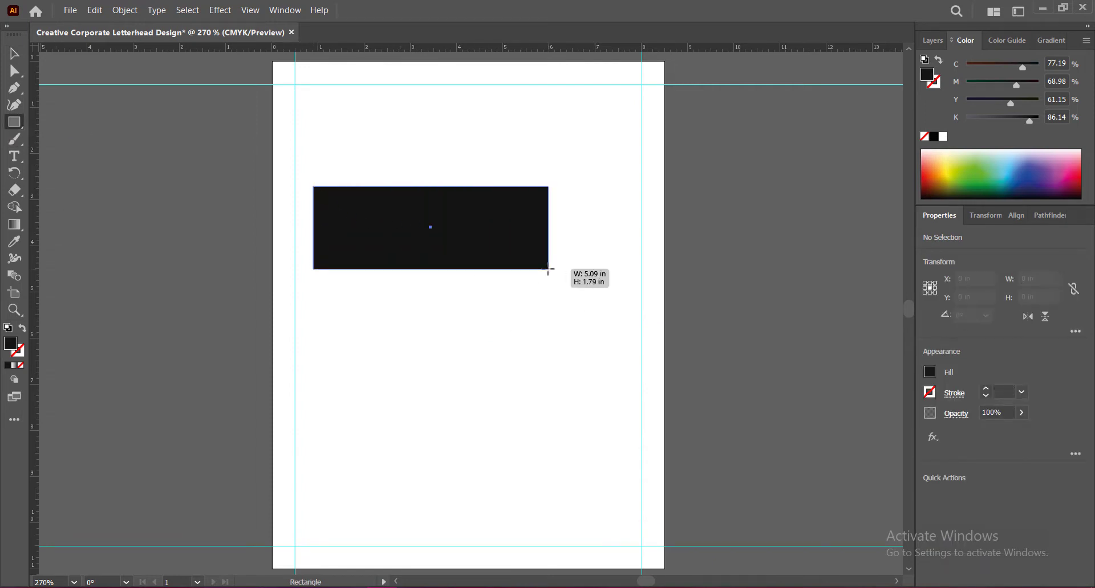
double_click(11, 346)
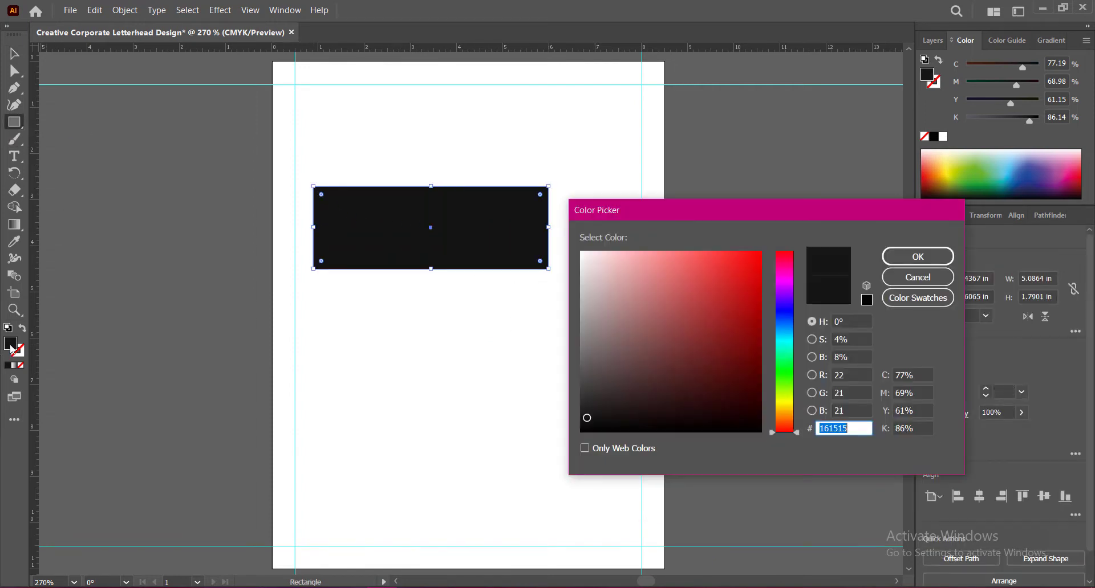
left_click(789, 323)
left_click_drag(696, 399, 687, 410)
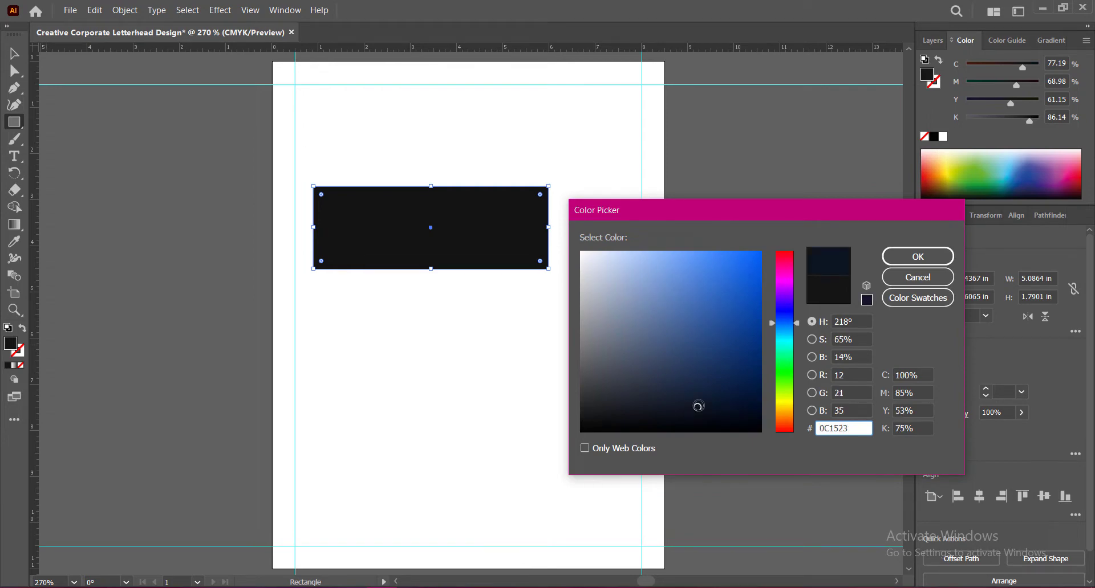
left_click(901, 257)
double_click(11, 346)
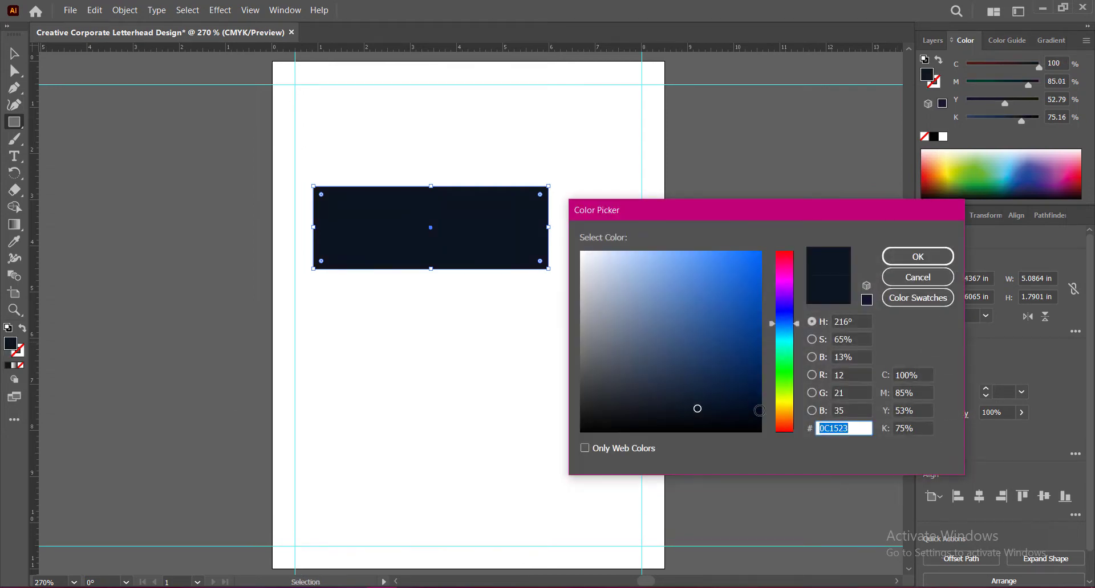
type("0b0e1c")
left_click(896, 262)
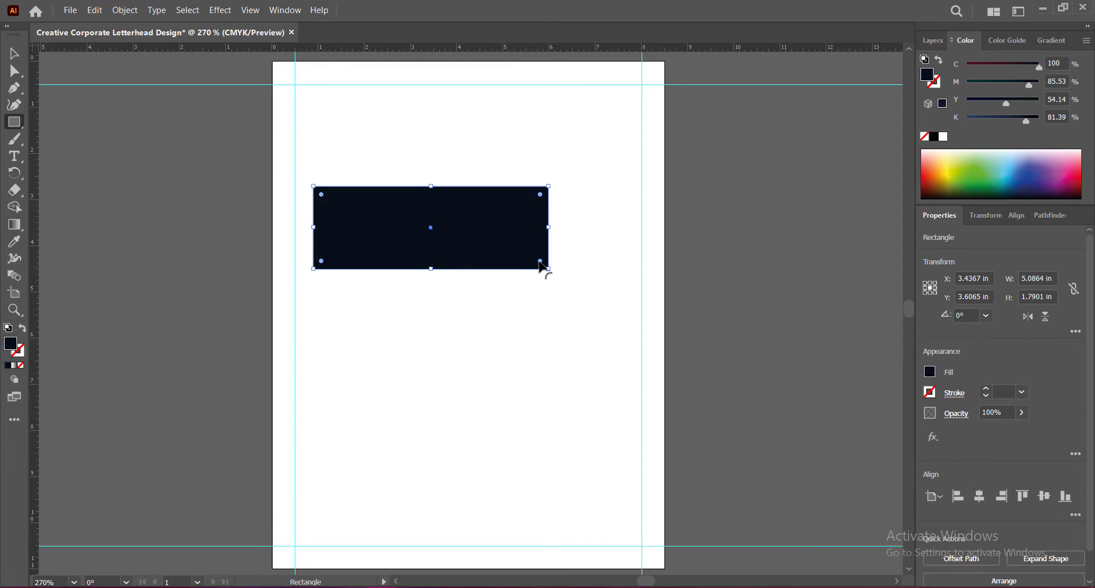
Round the bottom-right corner to 1.2 in and fit the block into the top-left corner.
left_click_drag(540, 262, 498, 225)
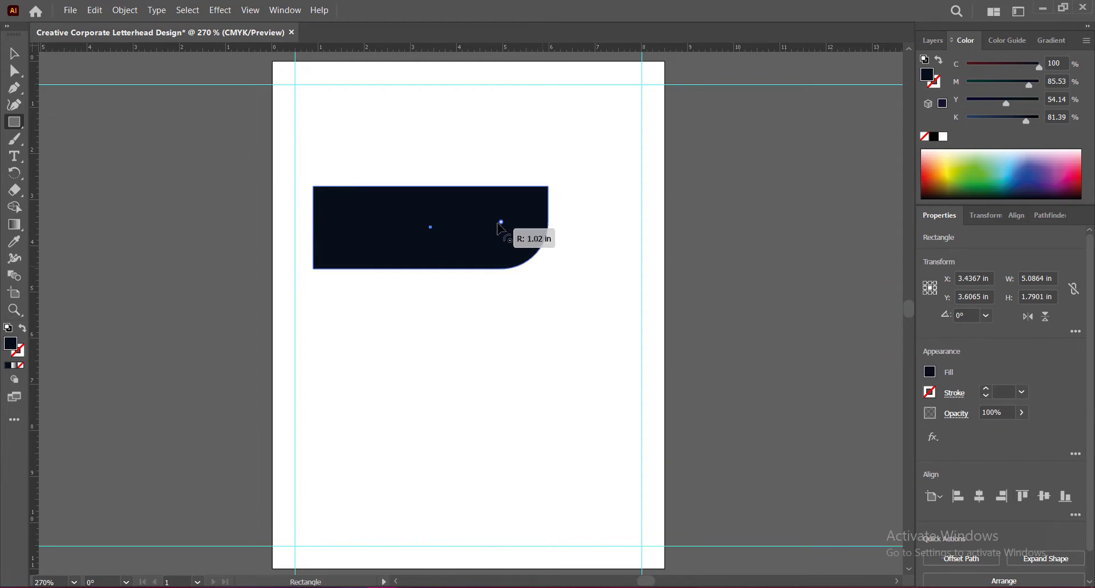
left_click_drag(496, 224, 490, 215)
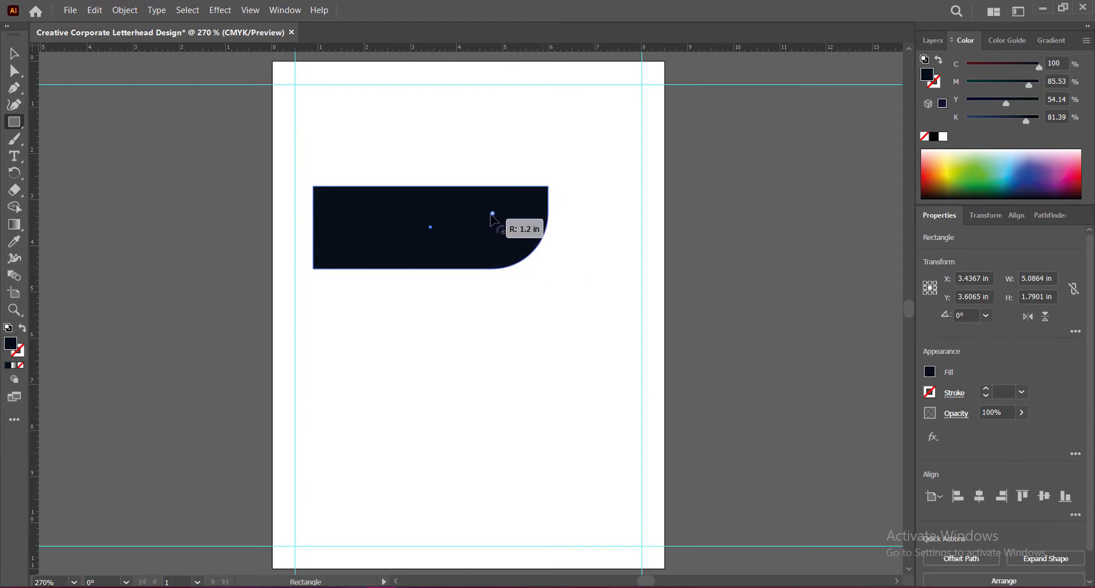
key("v")
mouse_move(469, 256)
left_mouse_down()
mouse_move(426, 127)
mouse_move(390, 124)
left_mouse_up()
left_click_drag(507, 93, 446, 92)
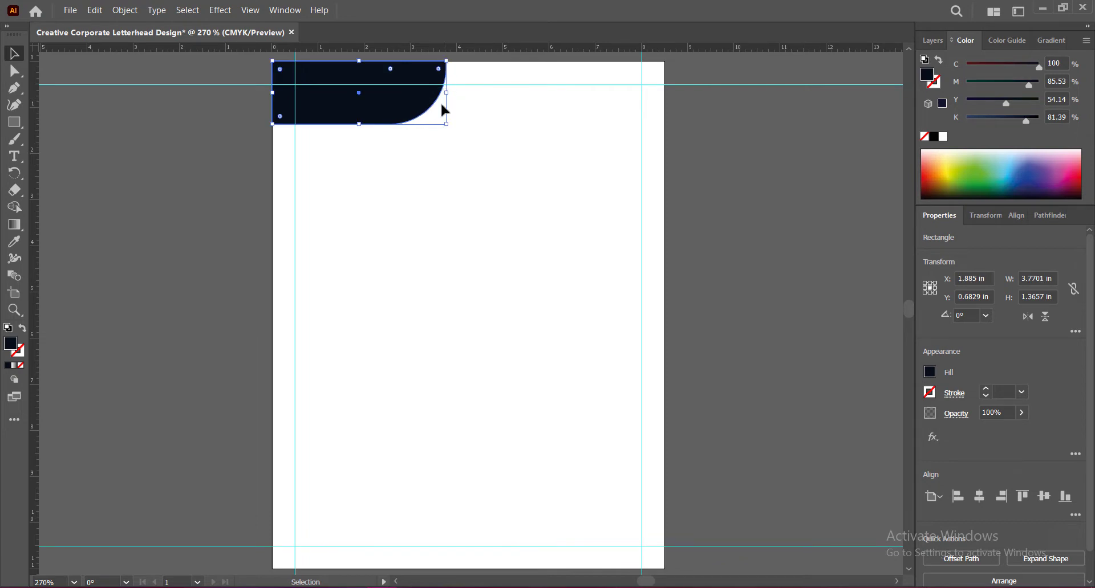
left_click_drag(358, 124, 358, 119)
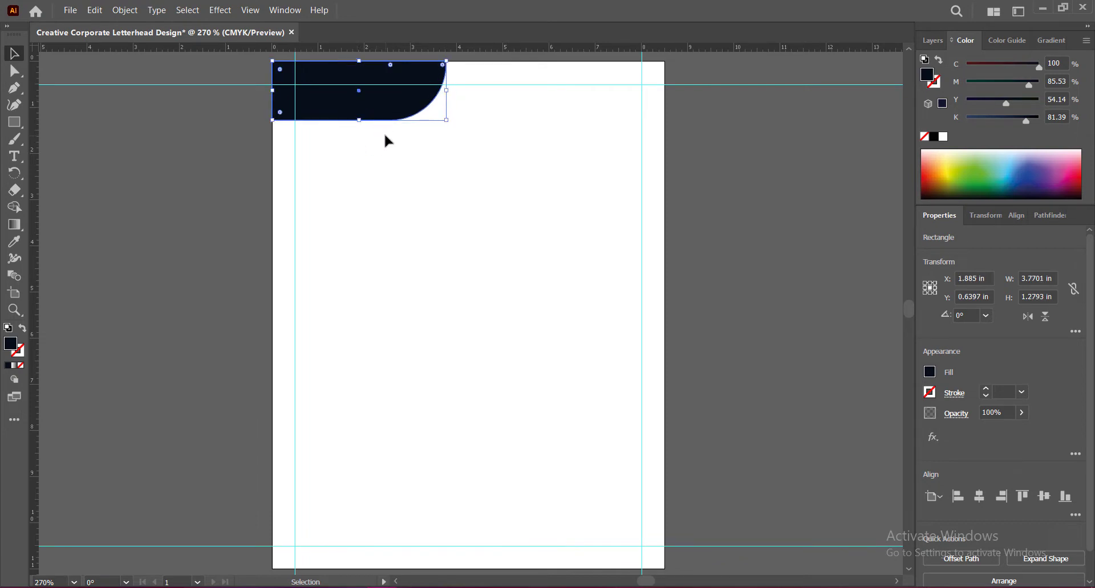
left_click(424, 161)
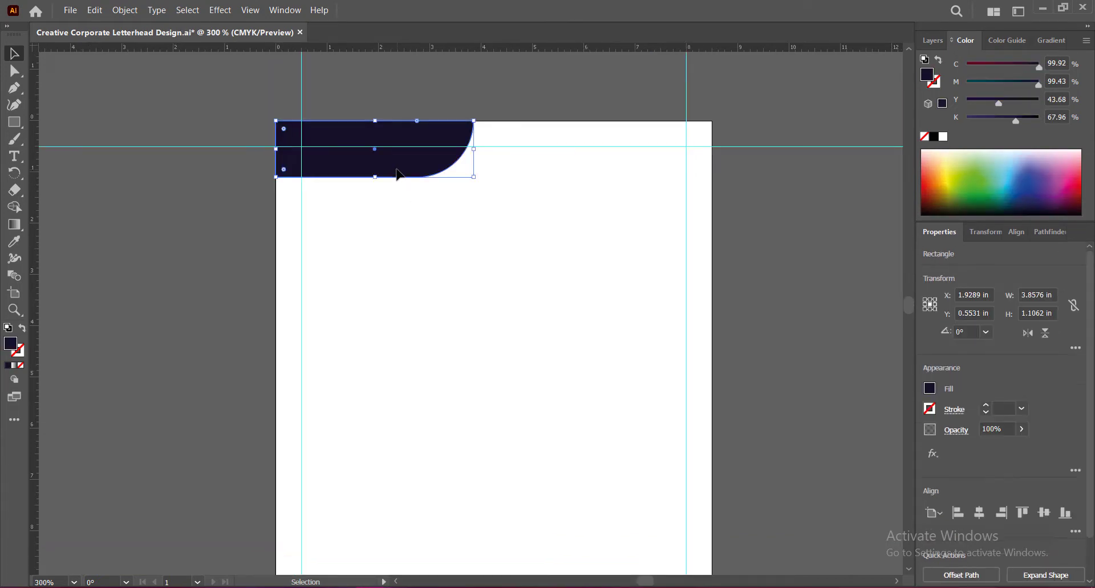
Stretch the navy header to about 1.54 in tall and save.
left_click_drag(376, 177, 383, 221)
left_click(432, 258)
key("ctrl+s")
Duplicate the header, fill the copy yellow (FFF200, deepened) and send it behind the navy block.
left_click(371, 174)
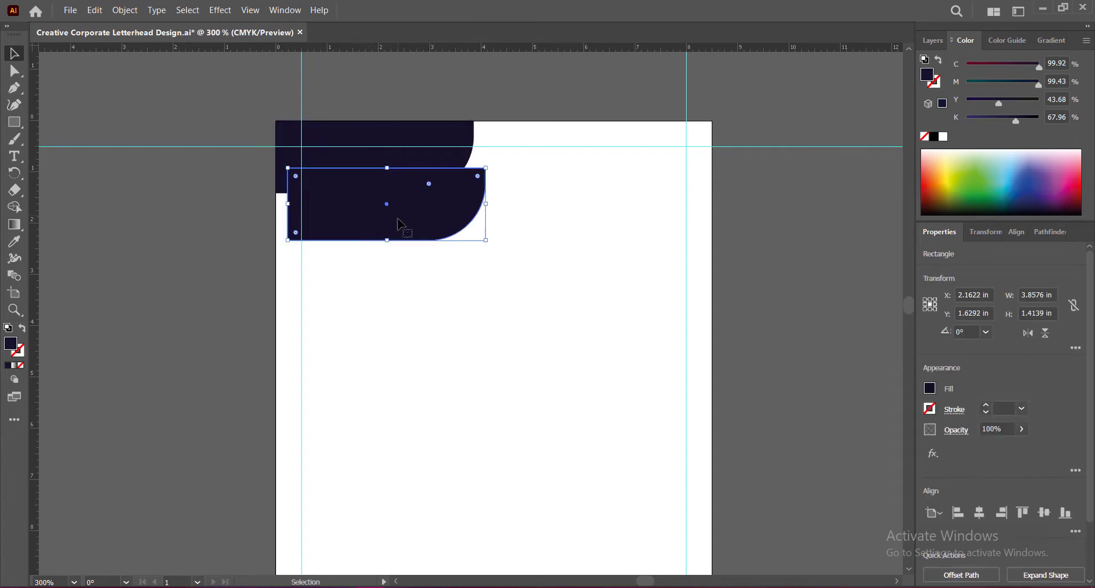
double_click(11, 343)
left_click(792, 405)
type("FFF200")
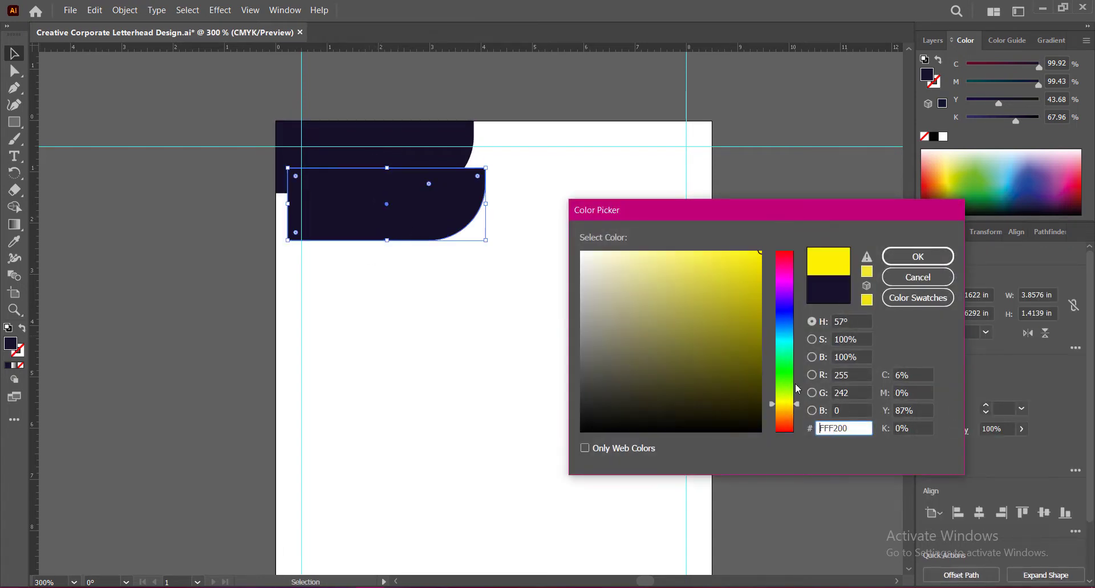
left_click(788, 406)
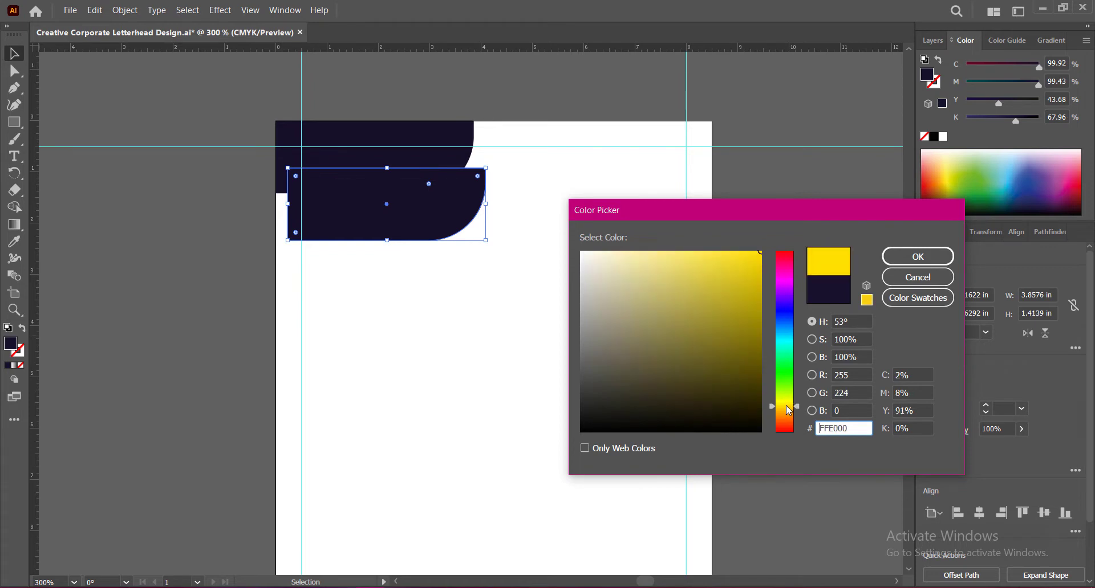
left_click(917, 257)
right_click(399, 208)
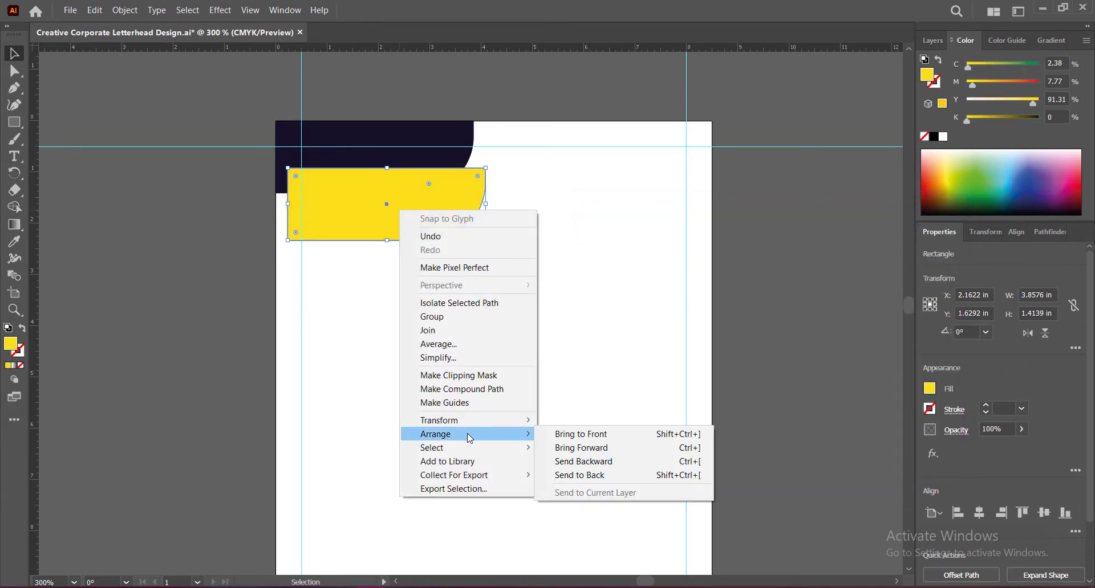
left_click(574, 461)
Position the yellow copy under the header up to the page top, then duplicate it down-right.
left_click_drag(422, 230, 410, 192)
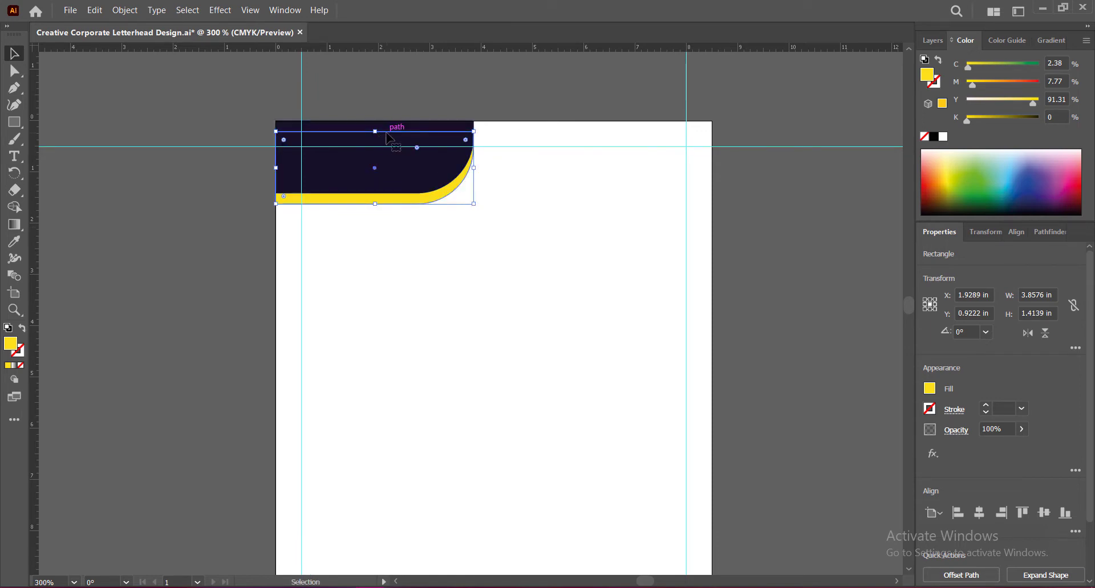
left_click_drag(375, 131, 375, 121)
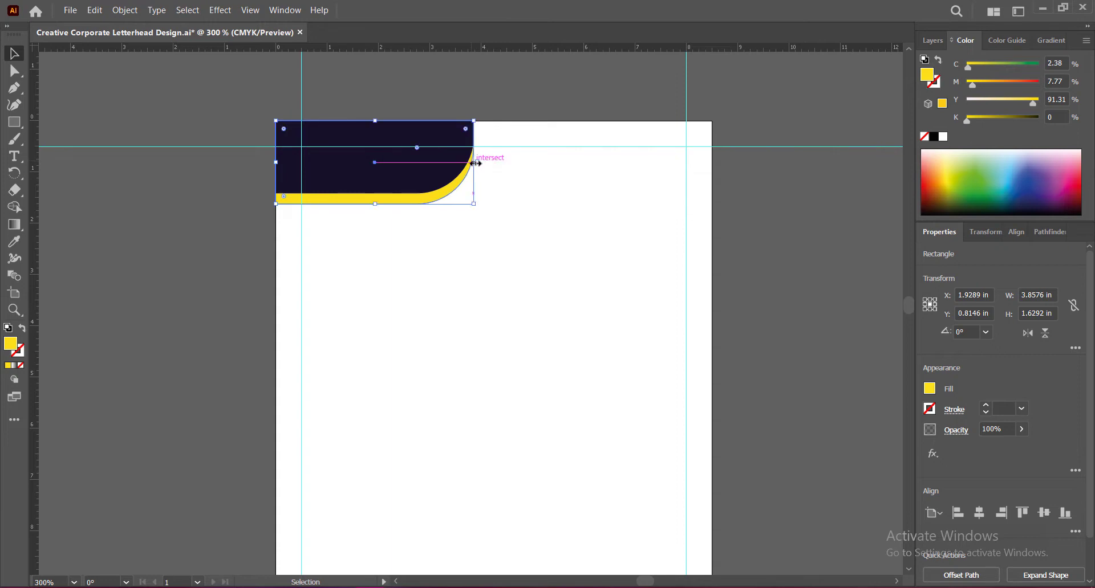
left_click_drag(374, 204, 377, 208)
left_click(740, 268)
left_click(385, 204)
left_click_drag(384, 204, 405, 235)
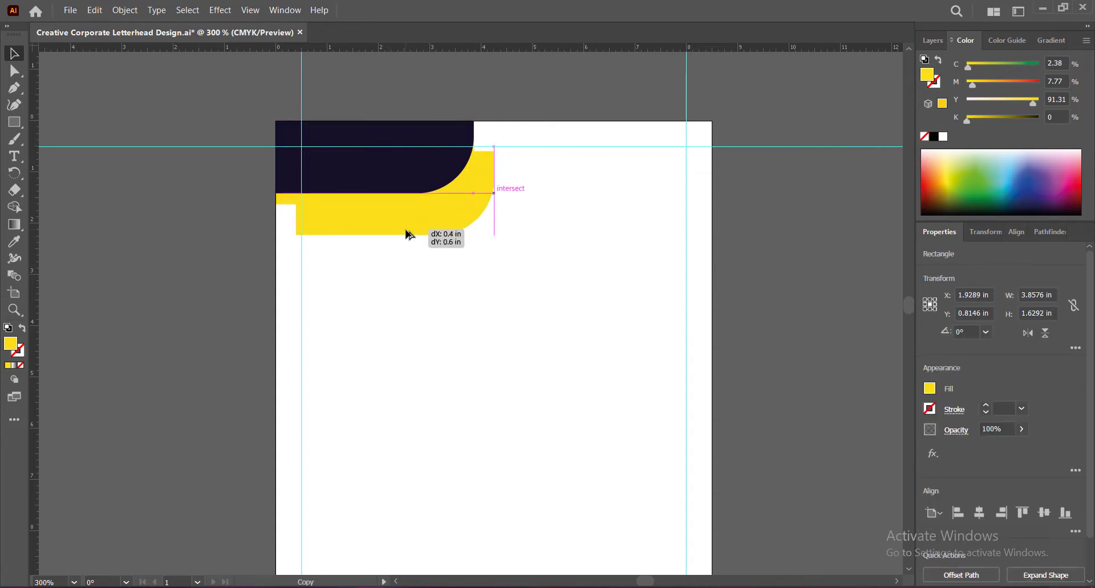
Recolour the new copy to a bright, fully saturated purple.
double_click(10, 344)
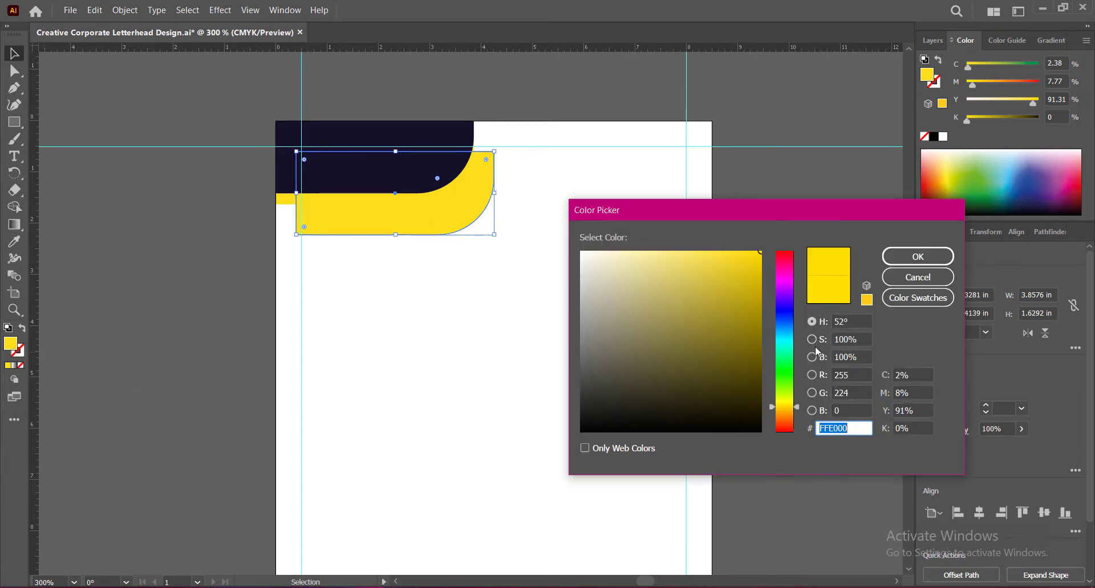
left_click(711, 404)
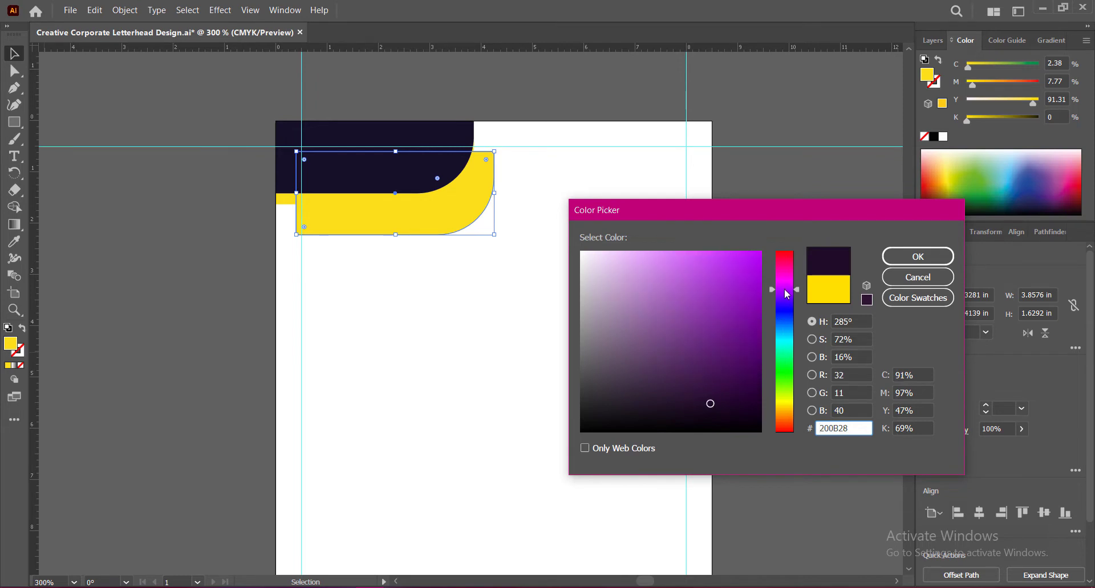
left_click(917, 256)
left_click_drag(433, 211, 459, 261)
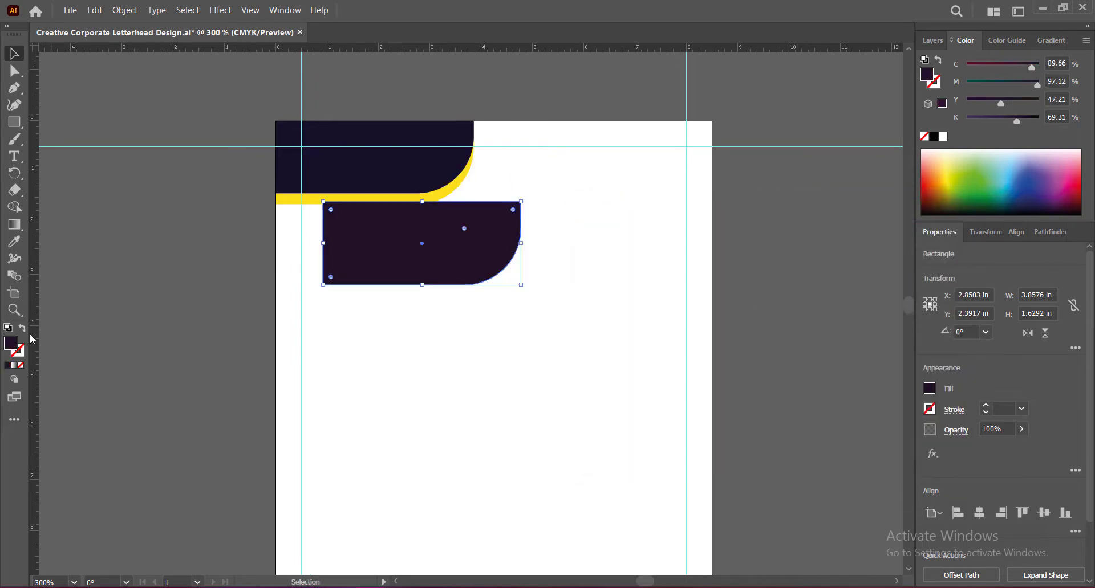
double_click(11, 345)
left_click_drag(758, 394, 760, 384)
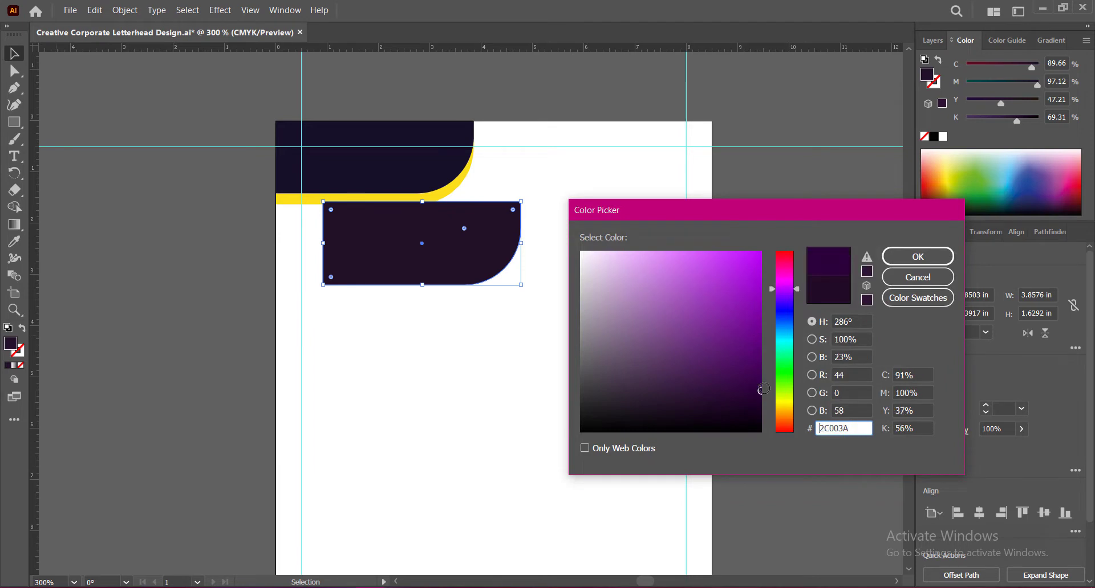
left_click(918, 257)
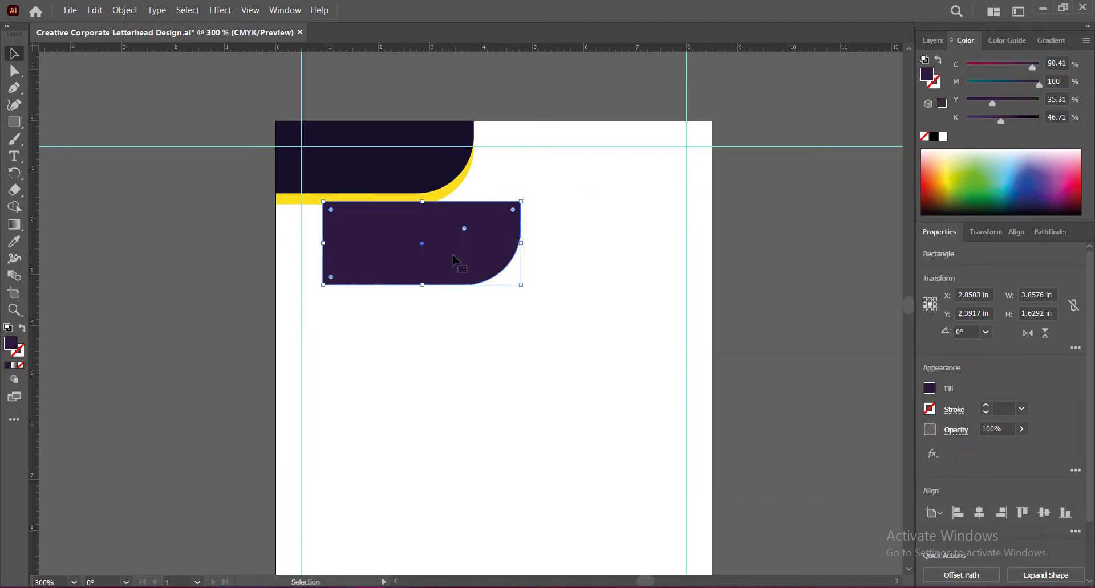
double_click(11, 344)
left_click(760, 367)
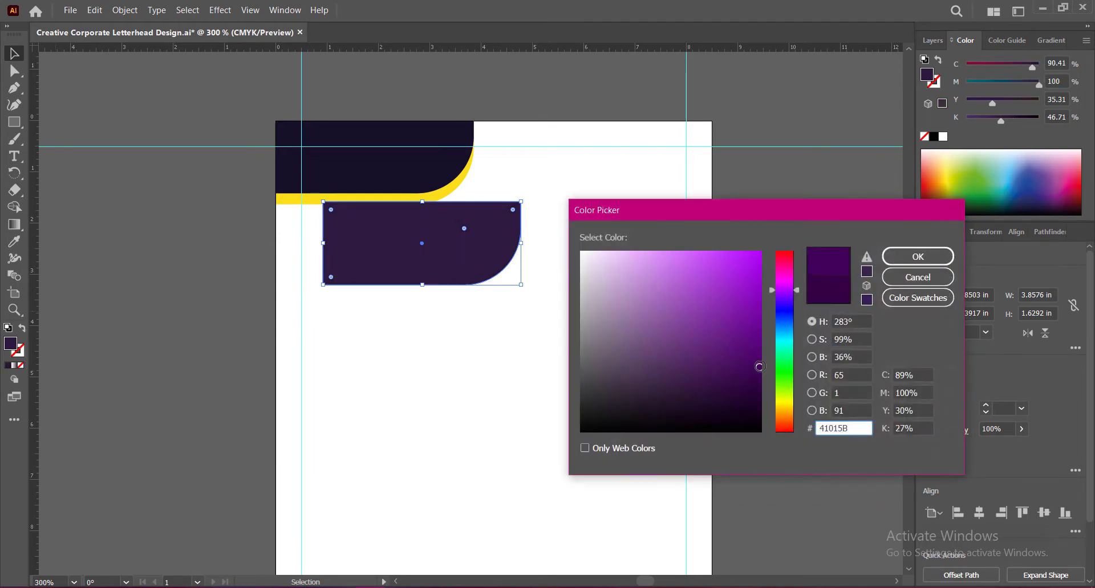
left_click_drag(758, 369, 773, 361)
left_click(893, 257)
Send the purple copy behind the yellow stripe and resize it to about 3.99 × 1.76 in.
mouse_move(459, 271)
left_mouse_down()
mouse_move(422, 271)
mouse_move(400, 203)
left_mouse_up()
right_click(379, 215)
left_click(570, 465)
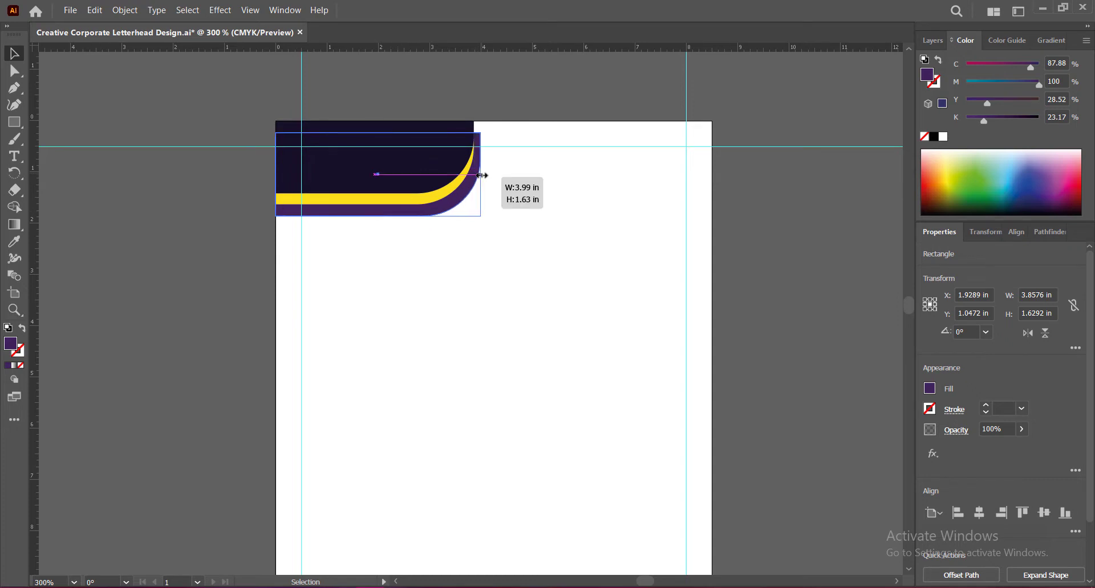
left_click_drag(374, 132, 380, 118)
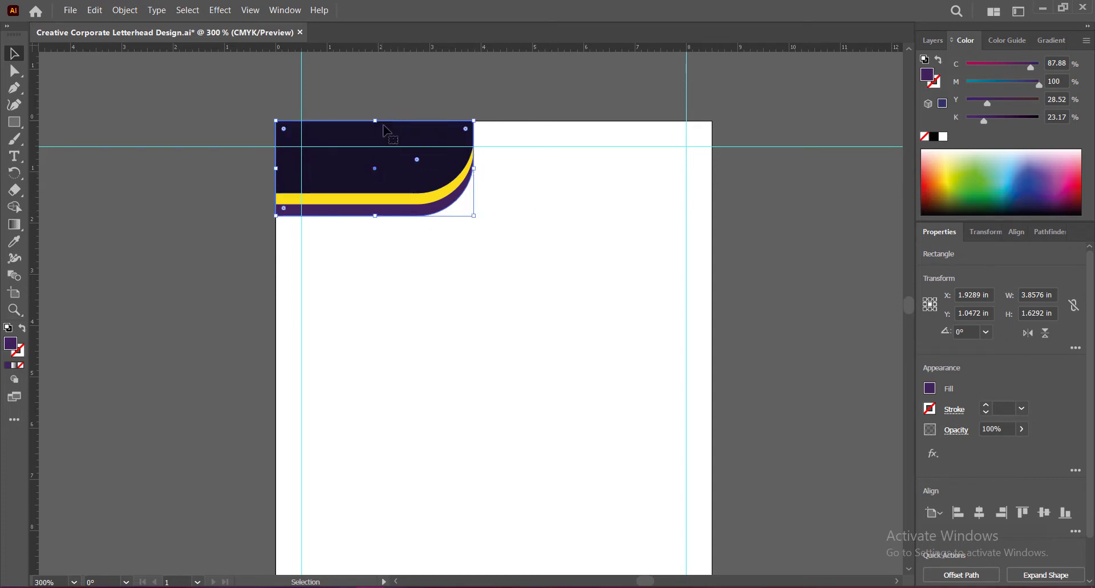
left_click_drag(474, 169, 481, 170)
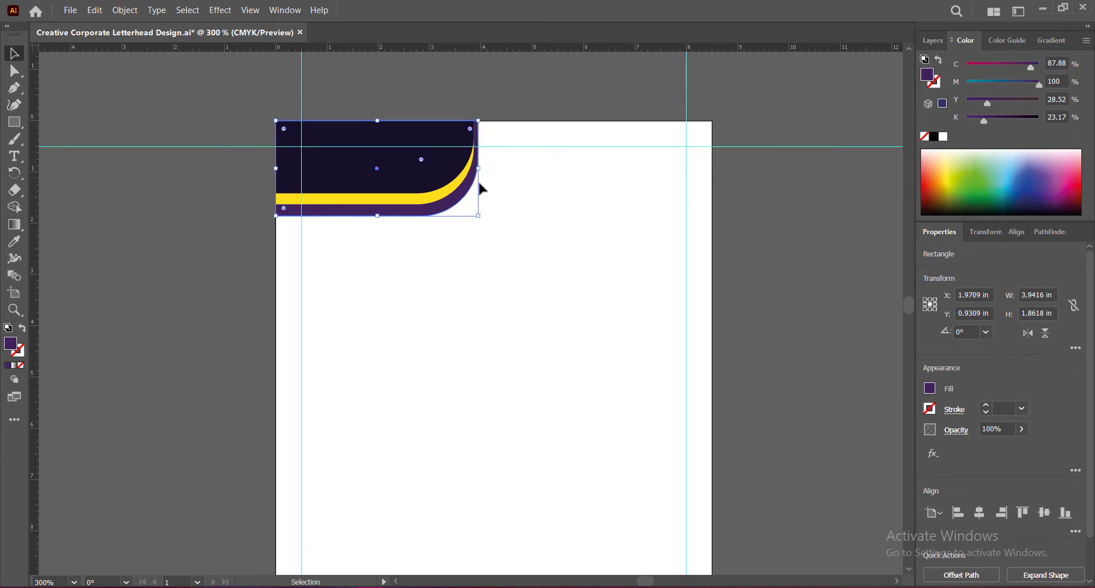
left_click_drag(377, 216, 382, 212)
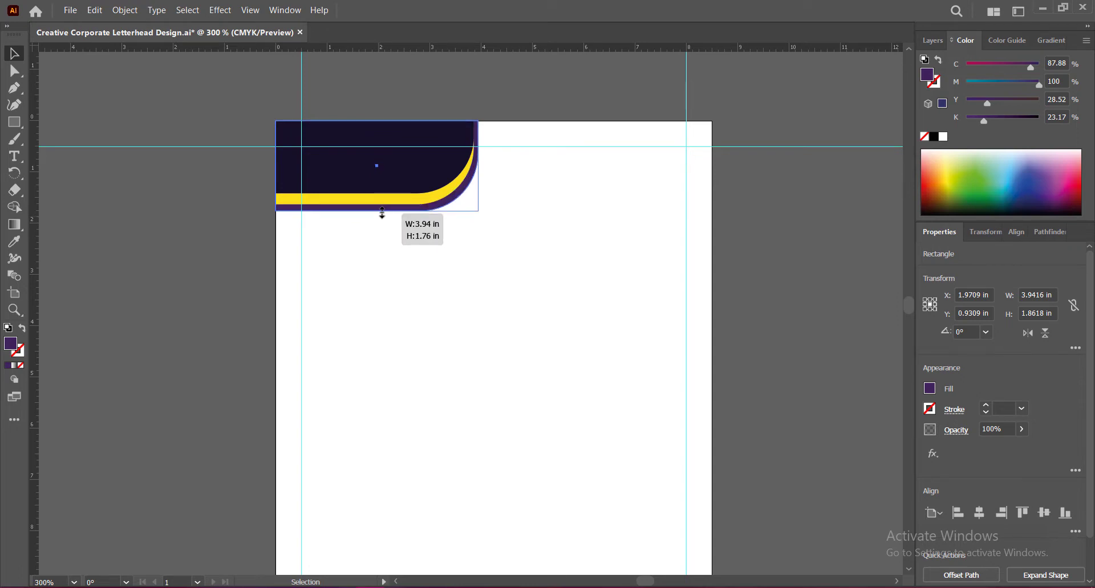
left_click_drag(381, 212, 381, 211)
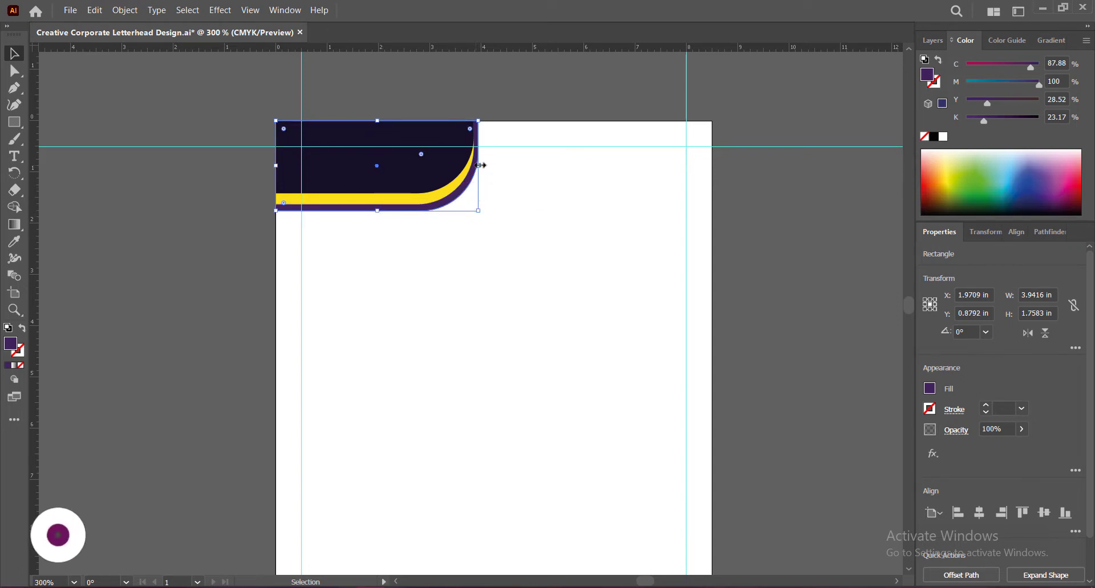
left_click_drag(484, 166, 487, 166)
Widen the yellow stripe to the right, then select the purple outer band.
left_click(463, 197)
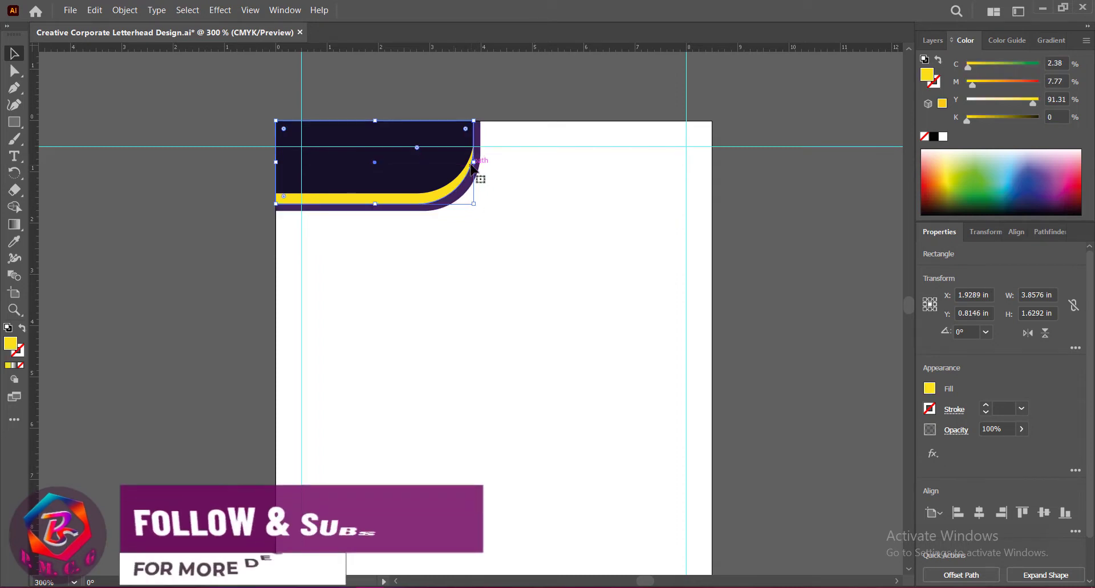
left_click_drag(473, 162, 480, 163)
left_click(746, 242)
left_click(448, 210)
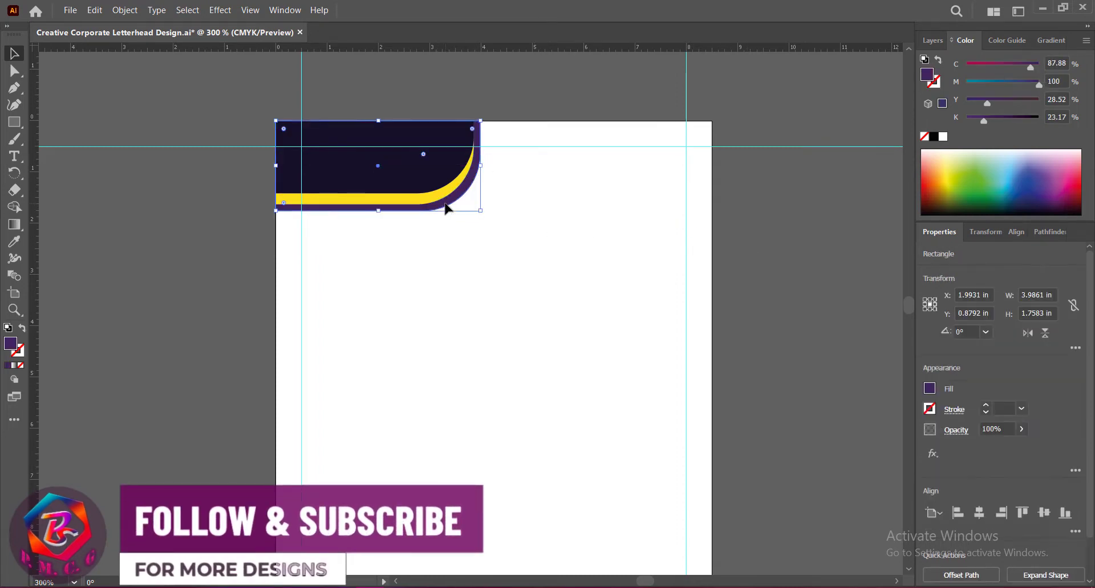
Give the purple outer band the hex fill 23003A.
double_click(11, 344)
type("15012B")
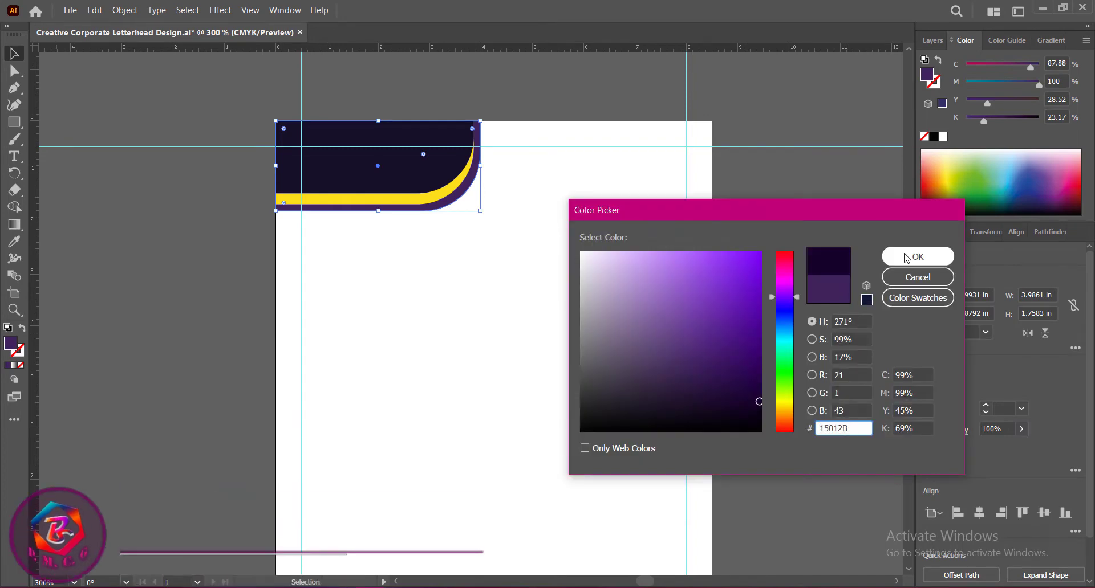
left_click(918, 256)
left_click(774, 272)
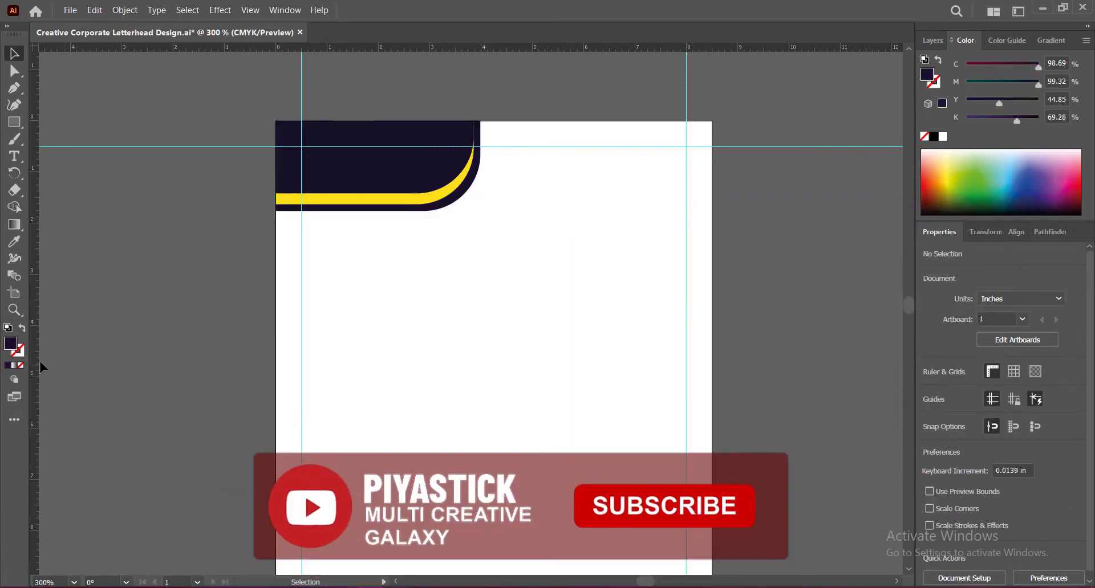
left_click(339, 208)
double_click(10, 344)
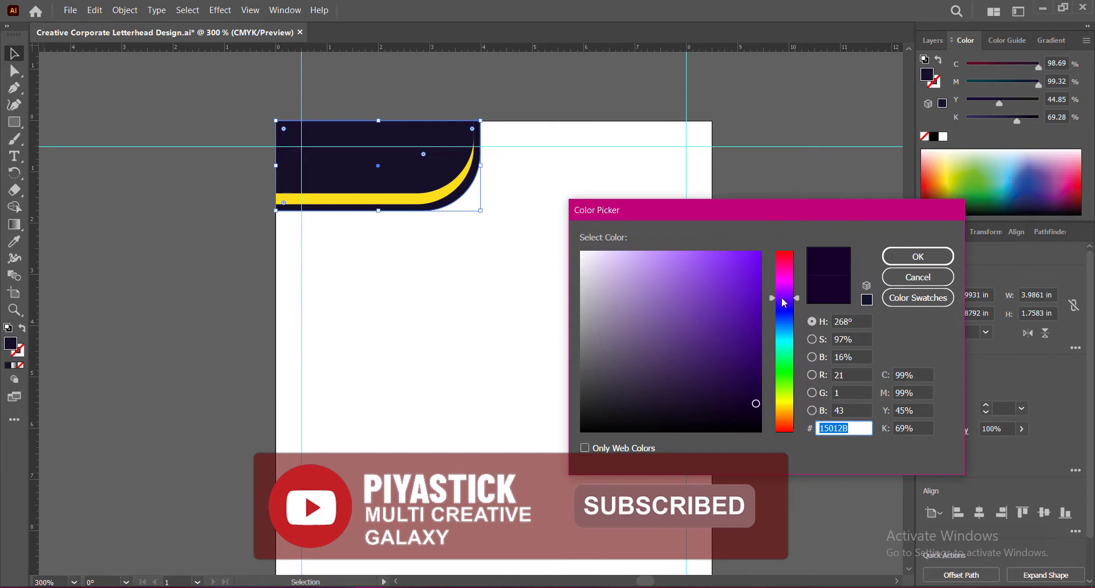
type("23003A")
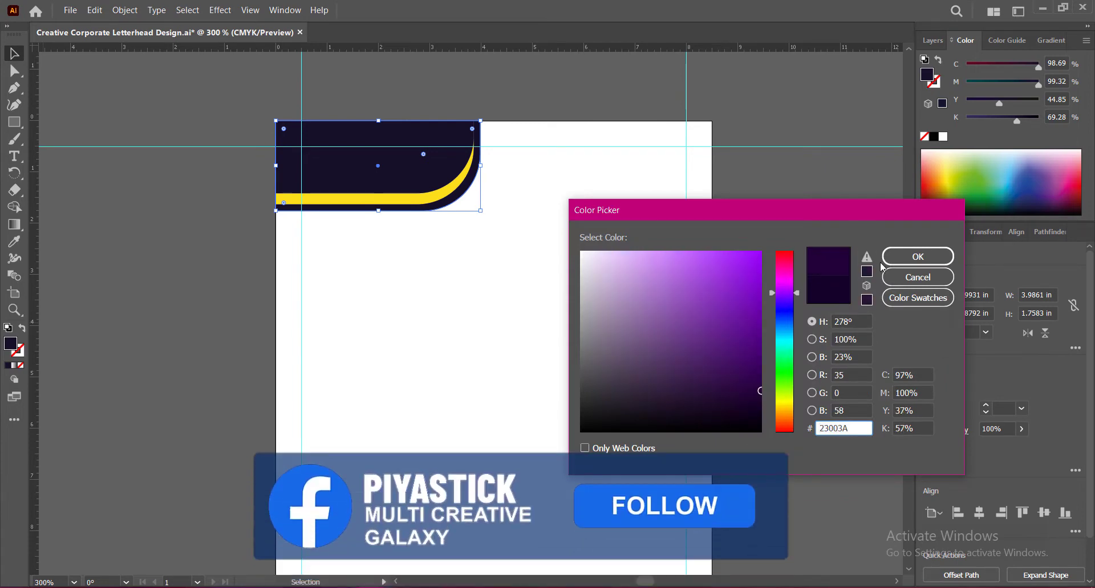
key("Return")
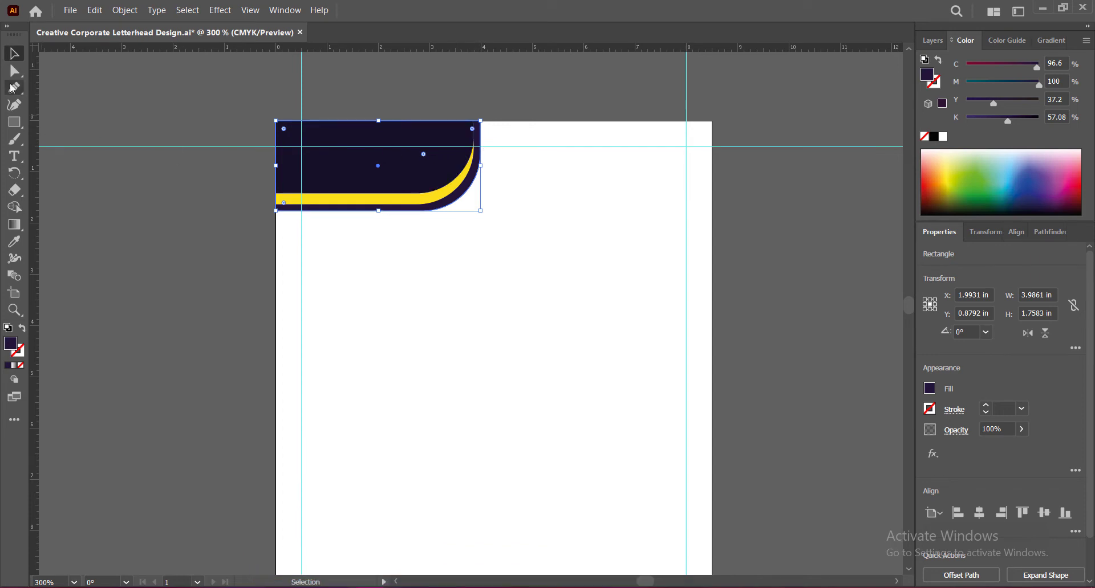
Pull the band's top-right anchor left and reshape its right curved edge.
key("a")
left_click(480, 121)
left_click_drag(480, 122, 474, 122)
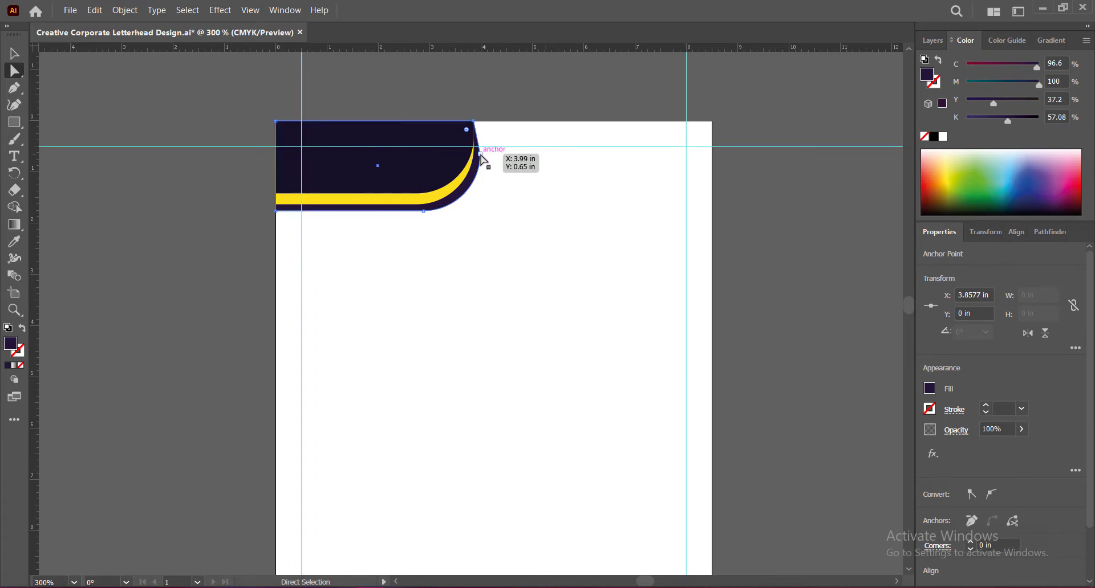
left_click(481, 189)
left_click_drag(479, 187, 477, 182)
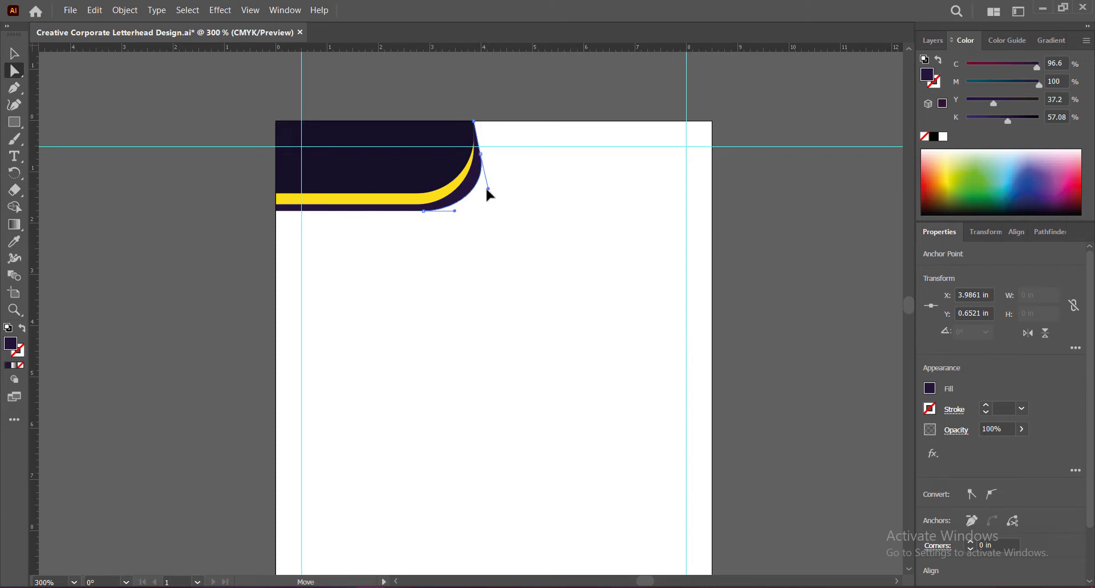
left_click_drag(483, 190, 482, 190)
left_click(484, 186)
key("v")
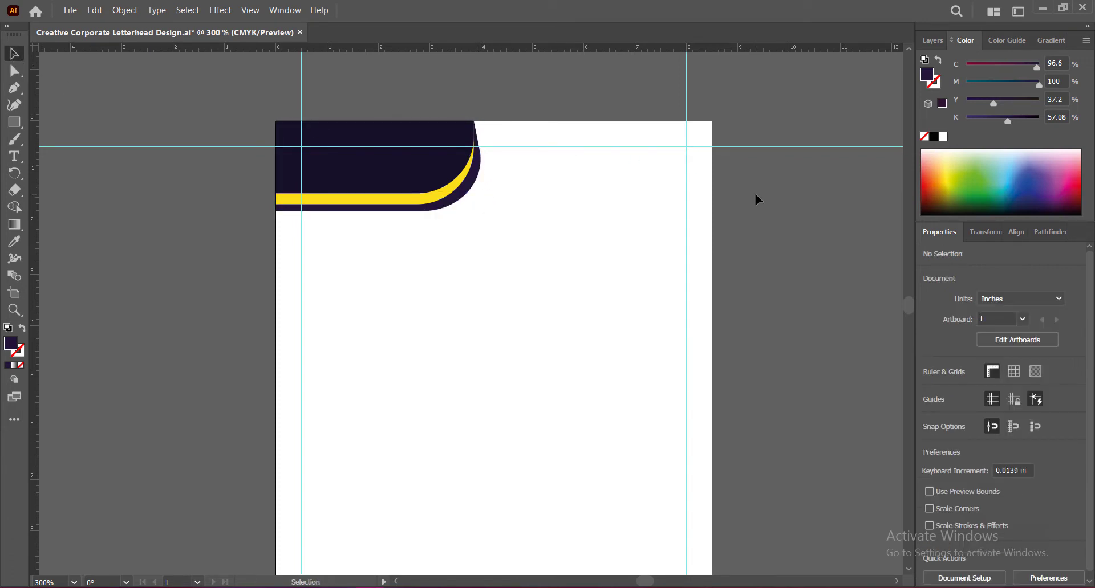
Narrow the yellow stripe from the left and pull its top-right anchor 0.04 in left.
left_click(469, 177)
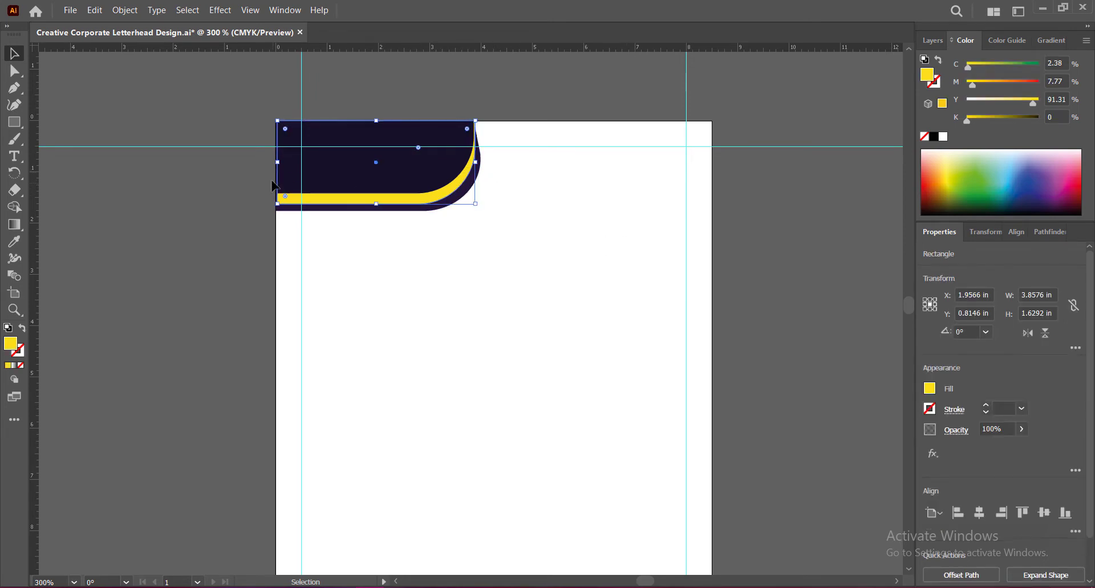
left_click_drag(276, 162, 277, 163)
left_click(817, 241)
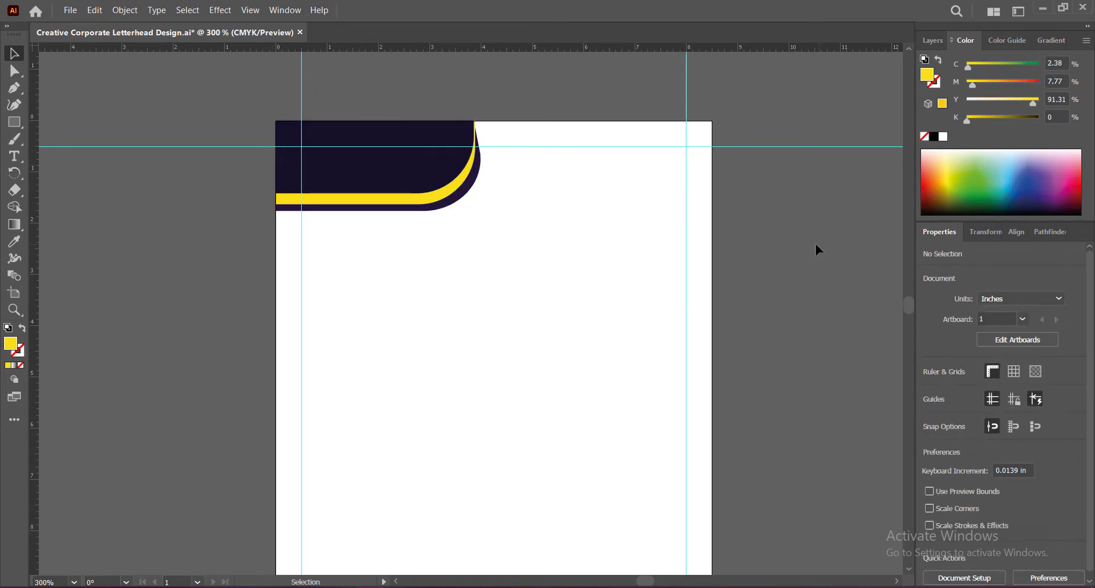
left_click(459, 188)
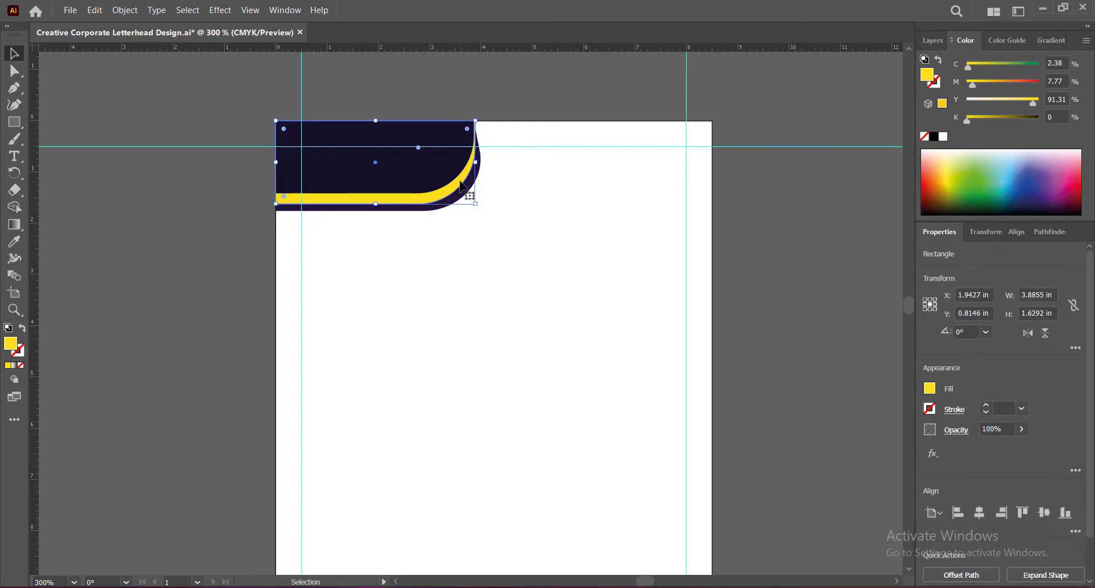
key("Right")
mouse_move(276, 163)
left_mouse_down()
mouse_move(286, 161)
mouse_move(277, 162)
left_mouse_up()
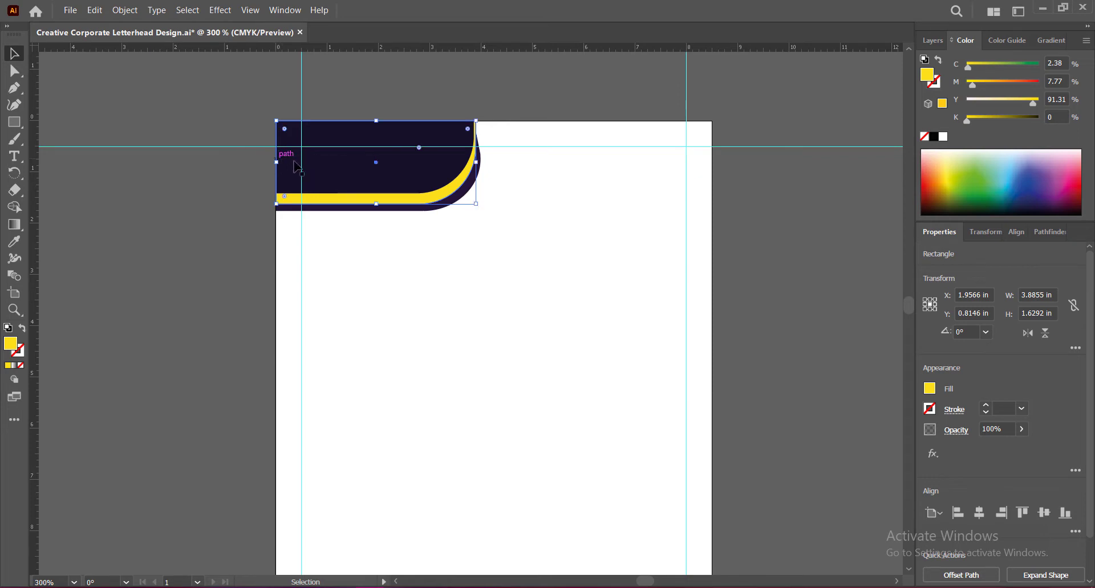
left_click(14, 72)
left_click_drag(475, 121, 474, 121)
key("v")
left_click(770, 284)
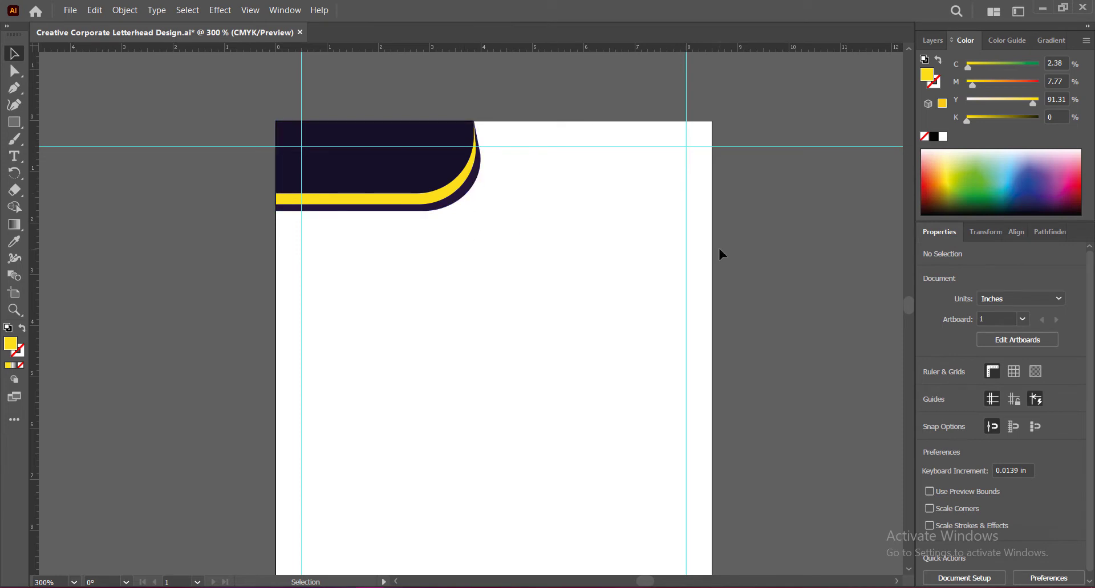
Adjust the navy header's width so it lines up with the yellow band.
left_click(461, 198)
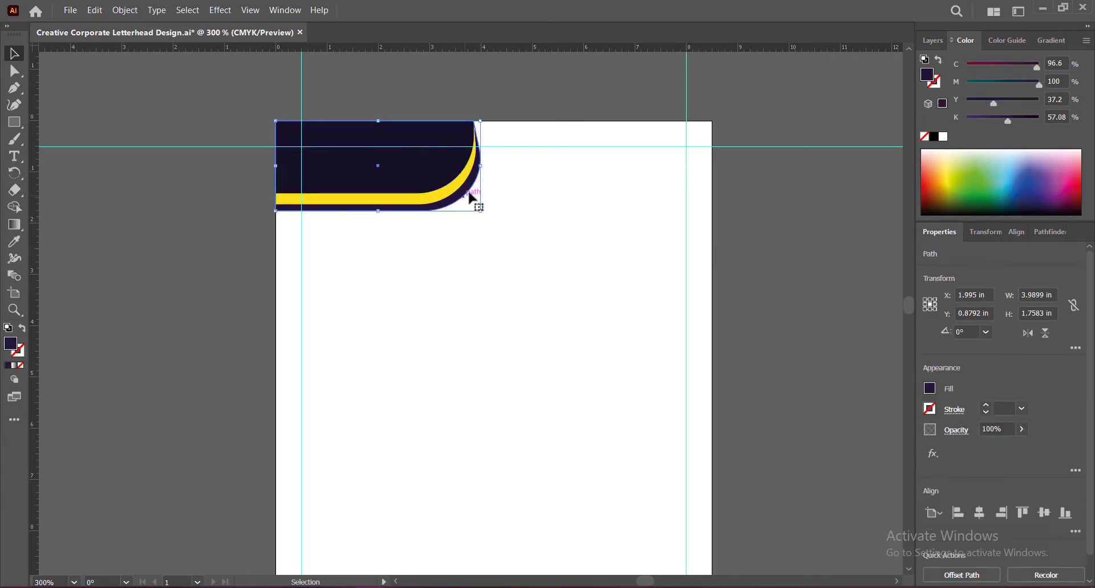
left_click_drag(483, 165, 479, 150)
left_click(749, 238)
left_click(468, 171)
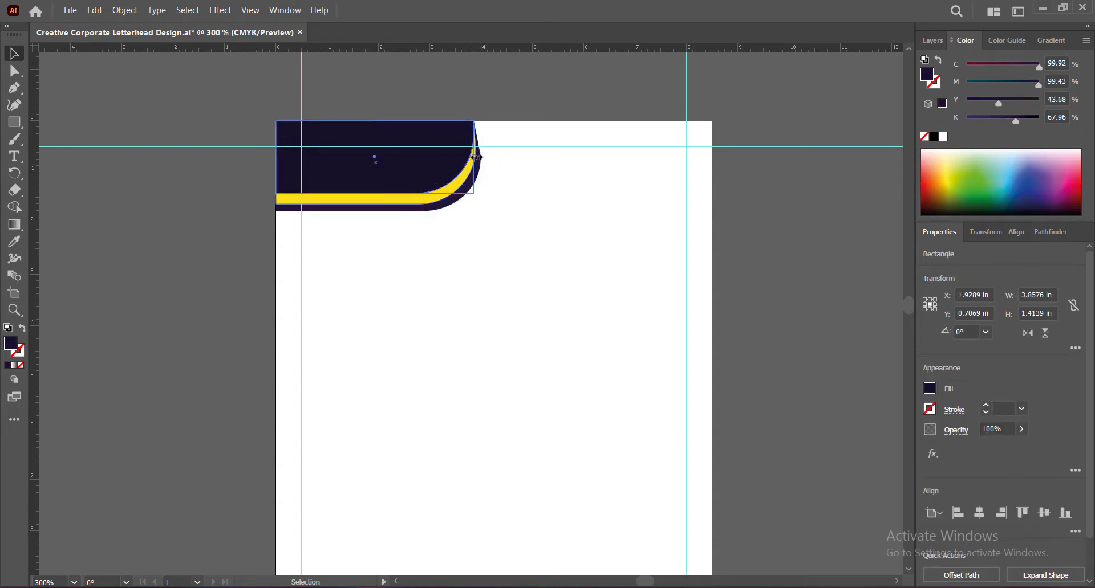
left_click(785, 257)
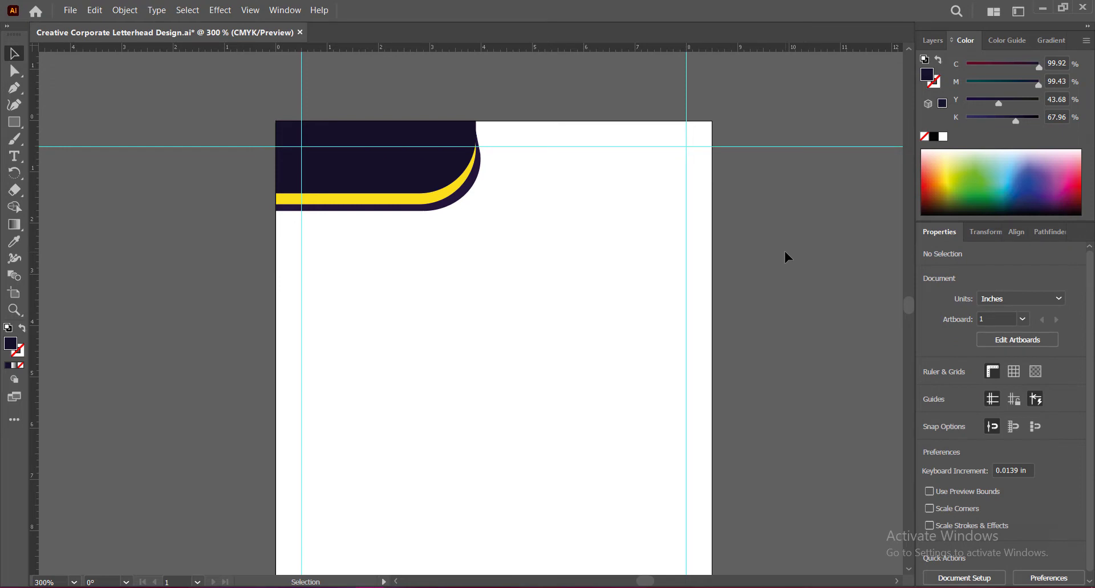
left_click(384, 195)
left_click(799, 226)
Shift the navy header's top-right anchor point slightly left.
left_click(342, 152)
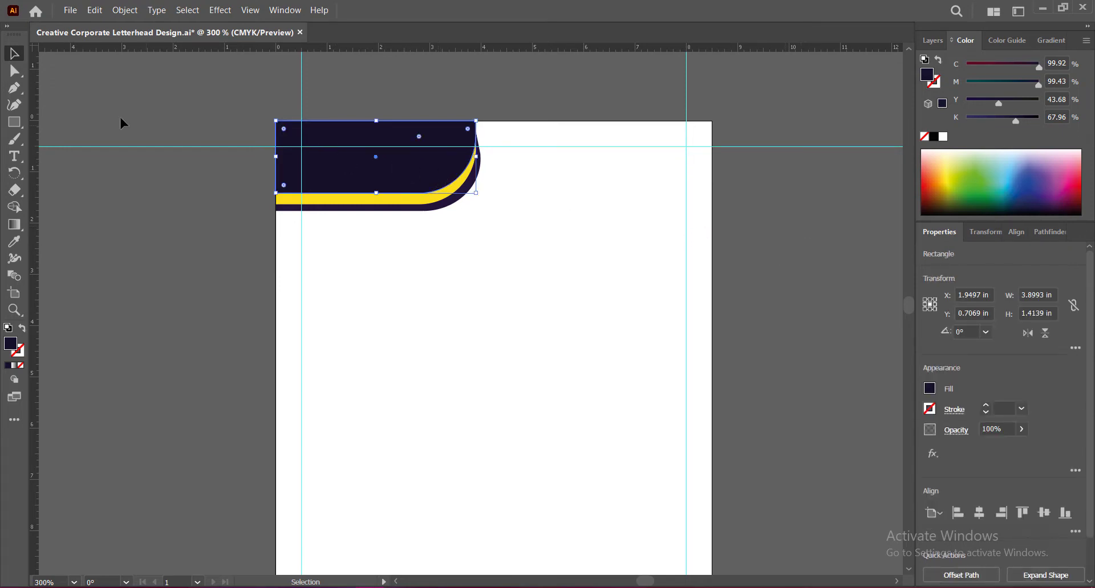
key("a")
left_click(476, 122)
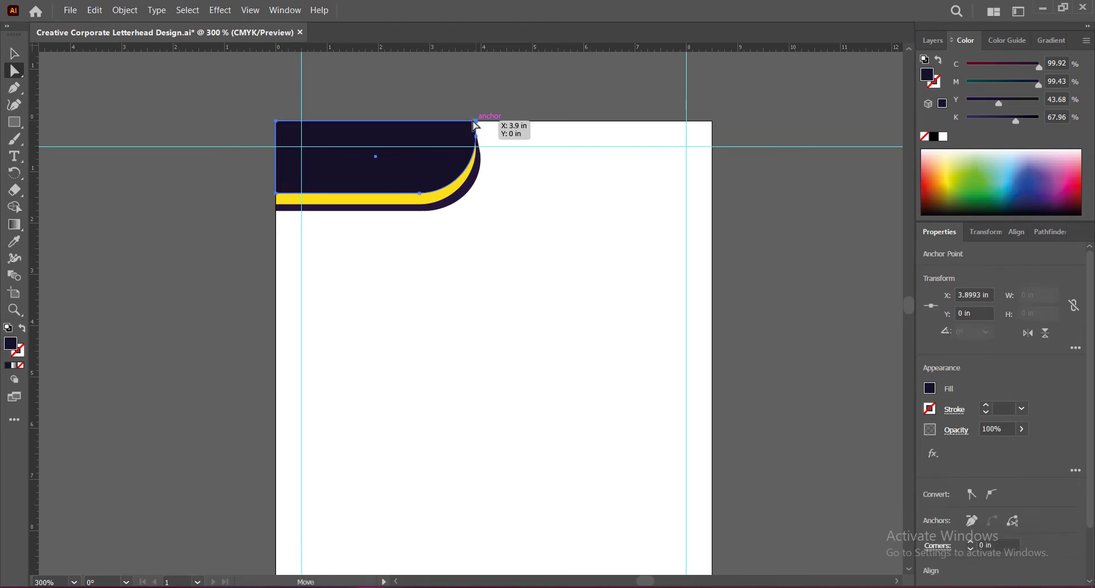
left_click_drag(474, 121, 473, 121)
left_click(14, 53)
left_click(764, 242)
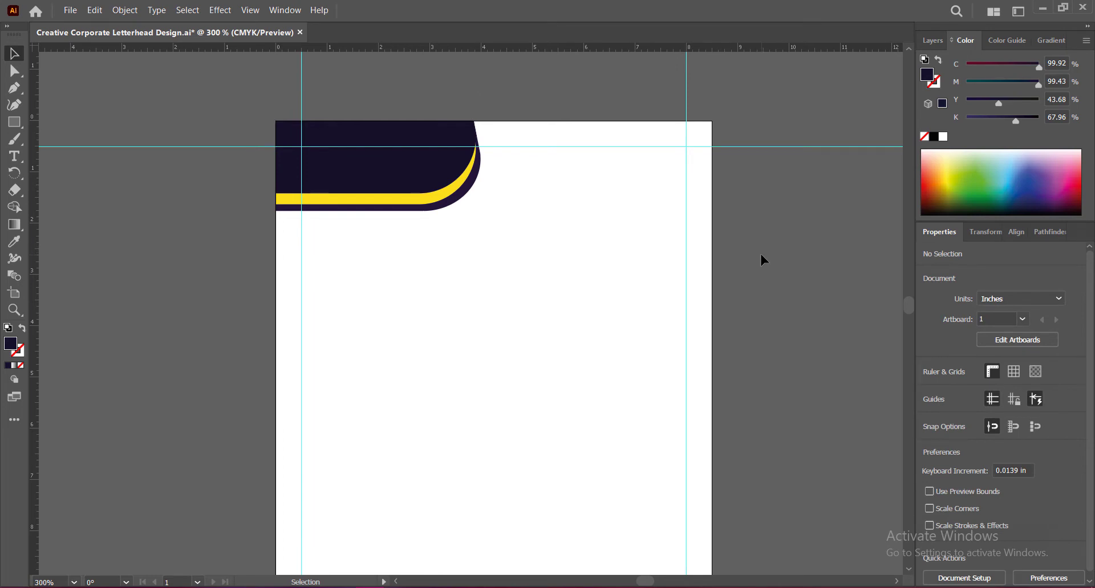
Trim the yellow band's height to about 1.62 in, align its left edge, and save.
key("ctrl+z")
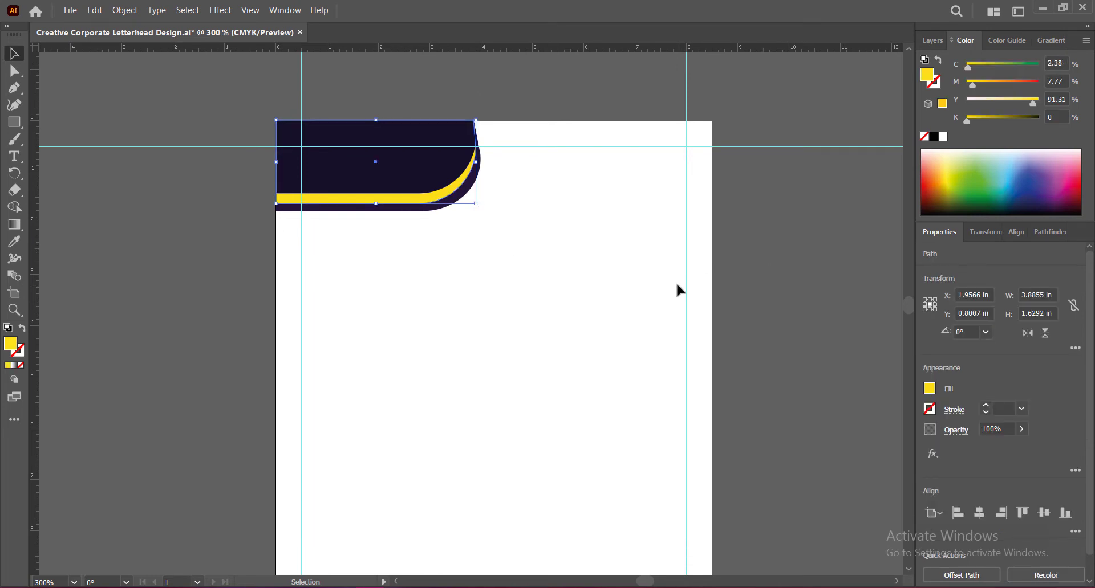
key("Up")
left_click_drag(380, 119, 375, 122)
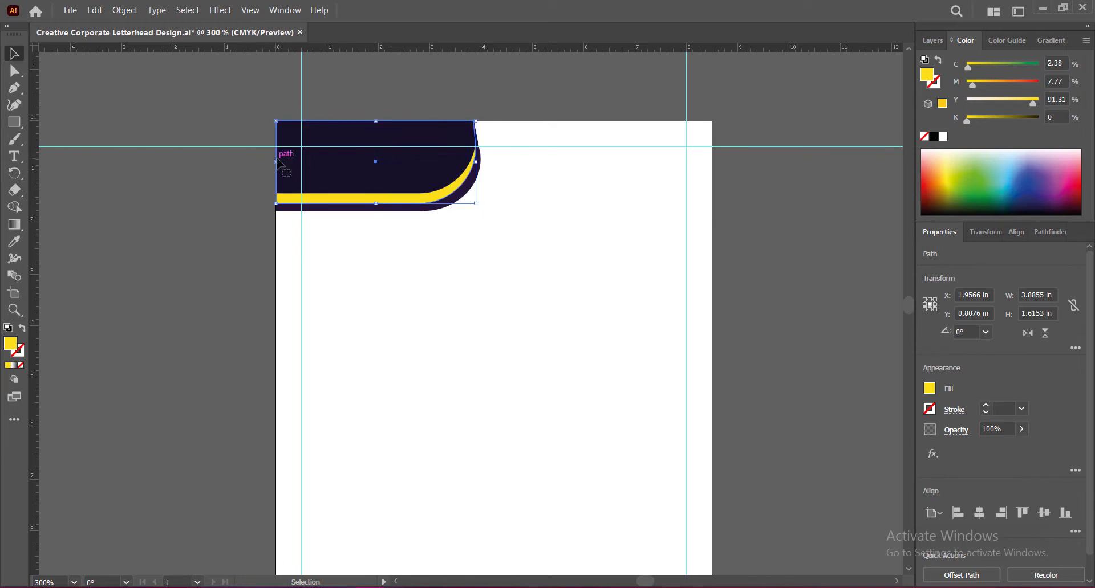
left_click_drag(276, 162, 279, 163)
left_click(749, 271)
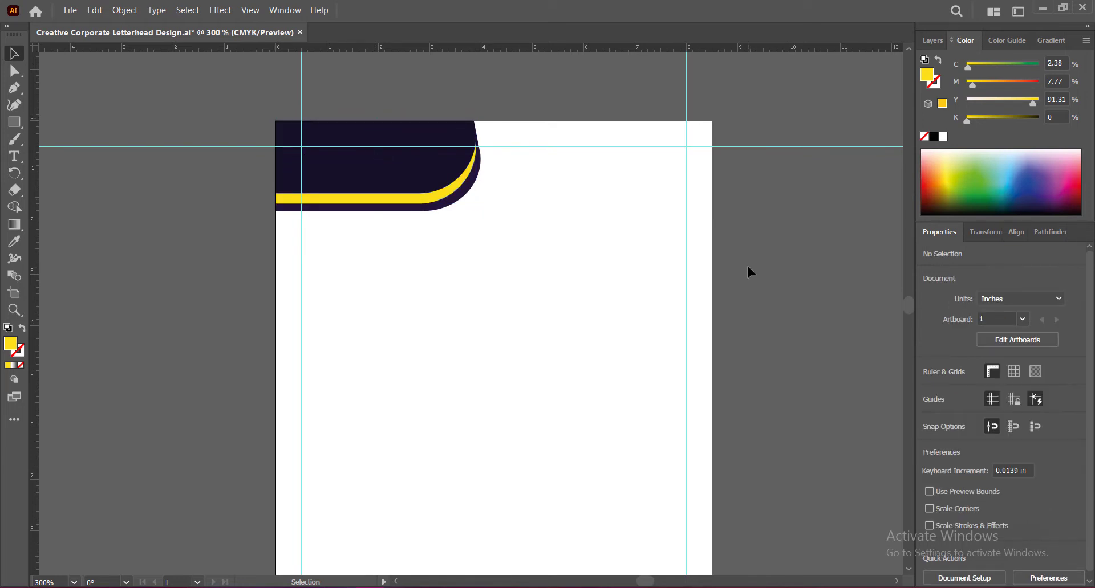
left_click(320, 171)
left_click_drag(276, 162, 275, 162)
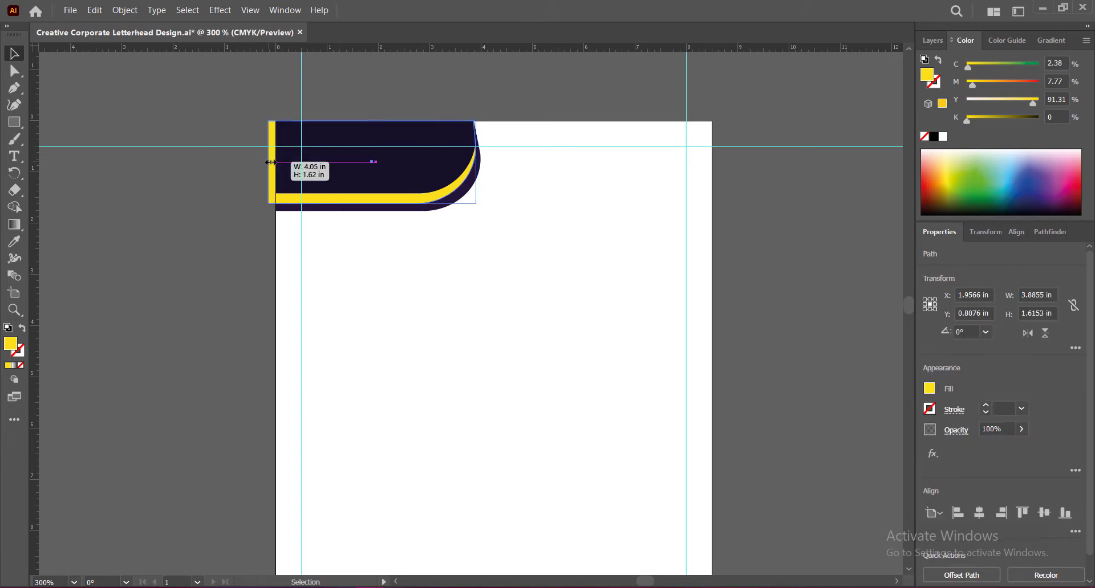
left_click(772, 253)
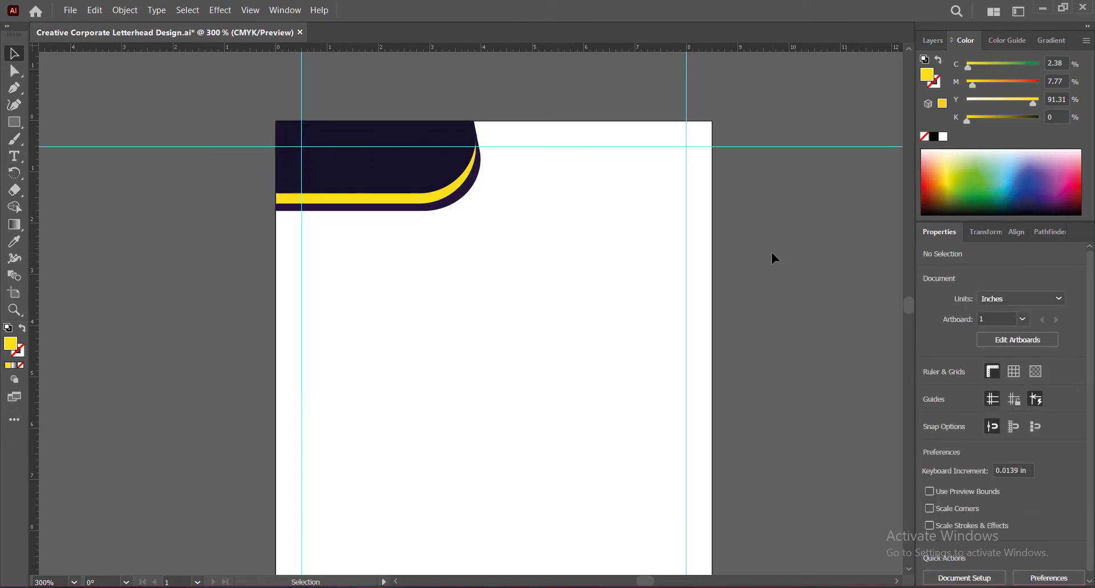
key("ctrl+s")
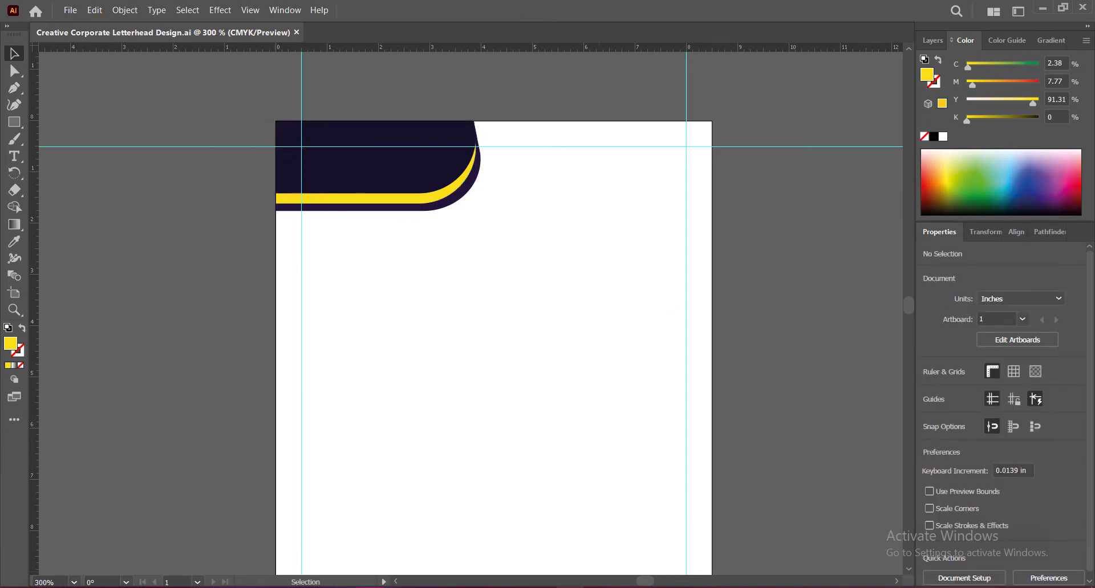
Draw a wide rectangle filled with the header's navy, its bottom-right corner rounded to about 0.52 in.
left_click(14, 122)
left_click(56, 122)
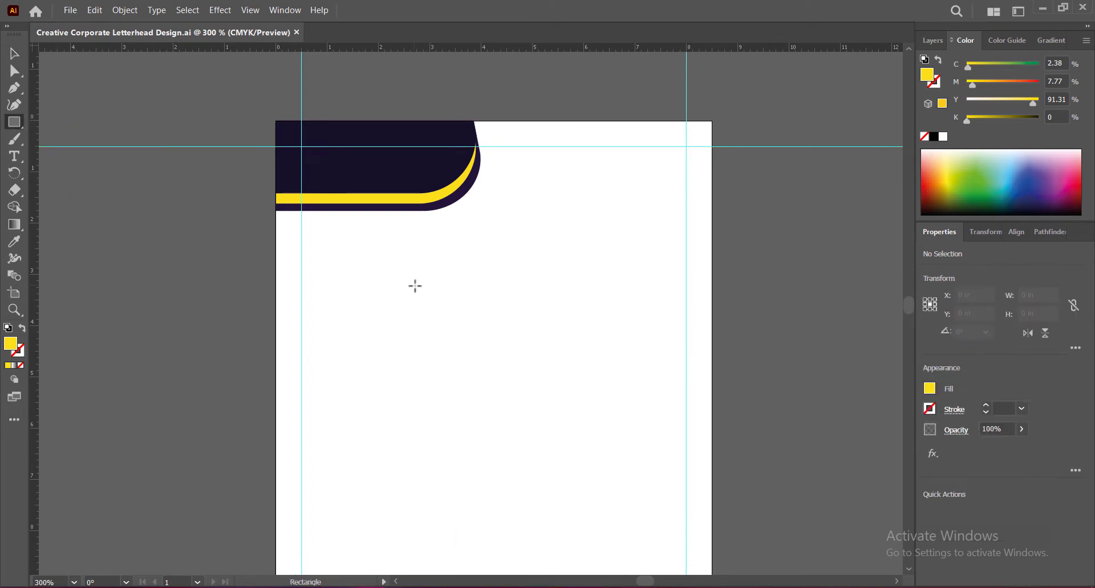
left_click_drag(338, 260, 646, 296)
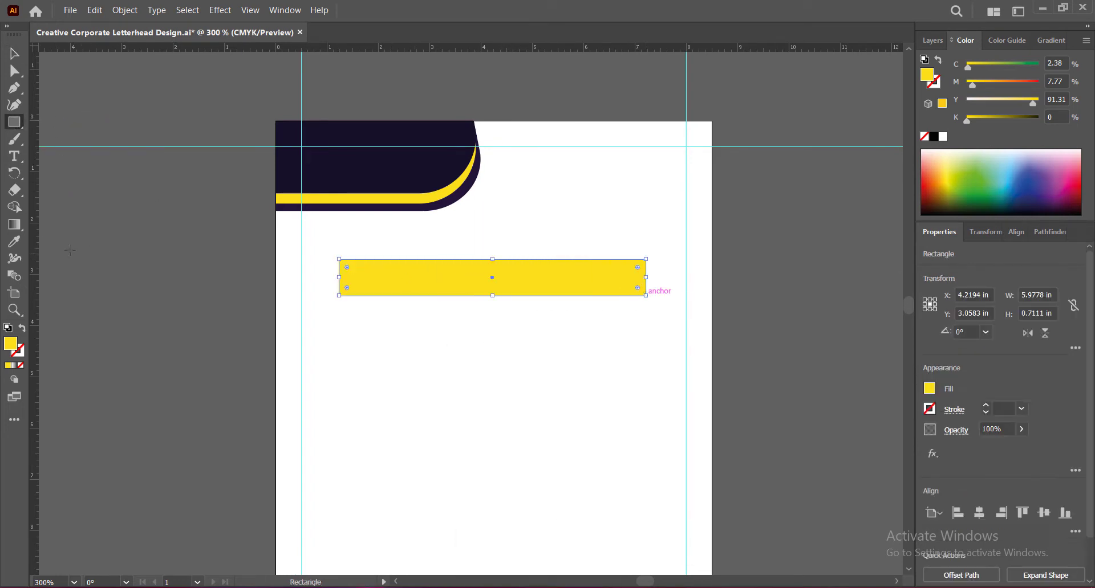
key("i")
left_click(353, 175)
key("m")
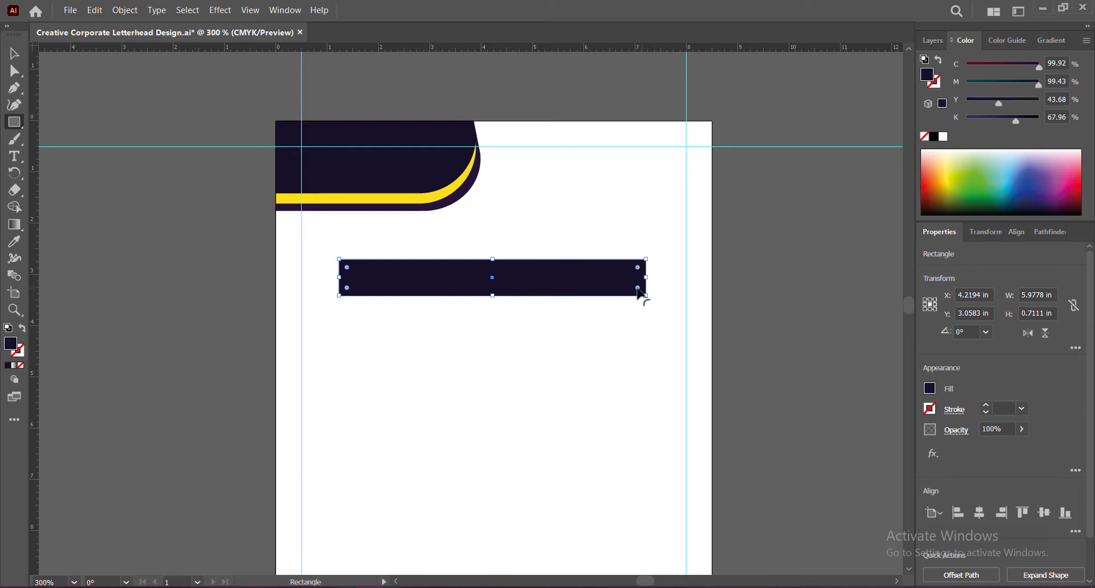
left_click_drag(637, 288, 617, 275)
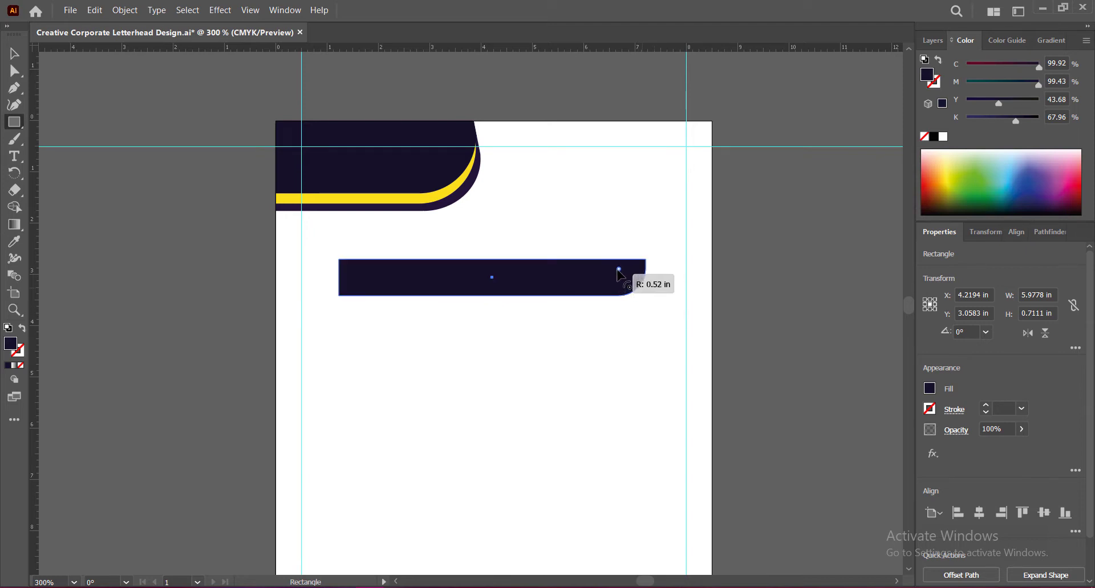
left_click_drag(617, 275, 617, 271)
Move the rounded navy bar to the page top and resize it to about 6.45 × 0.54 in.
key("v")
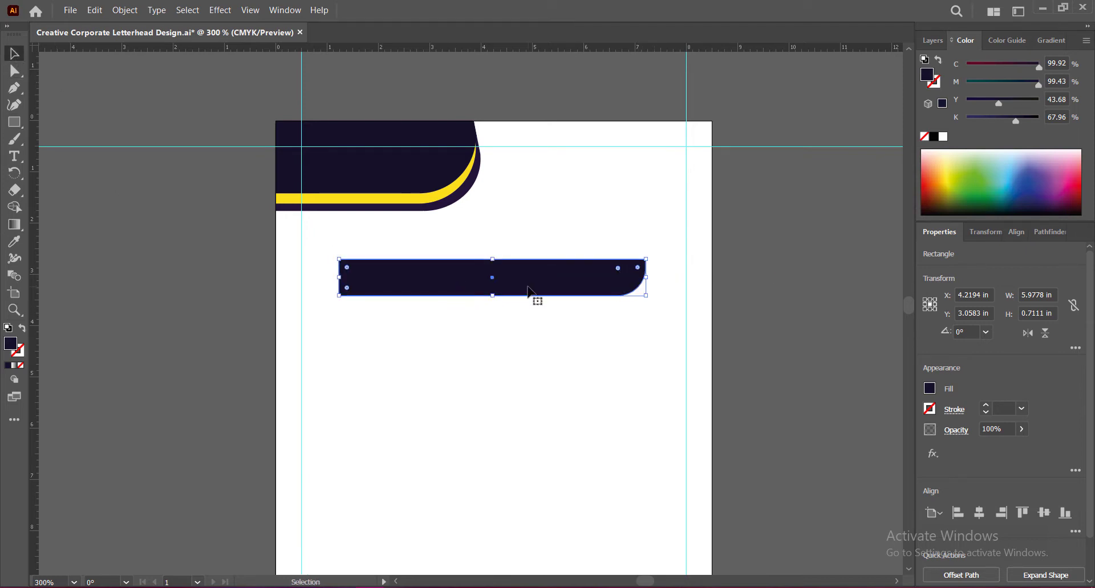
left_click_drag(528, 287, 544, 154)
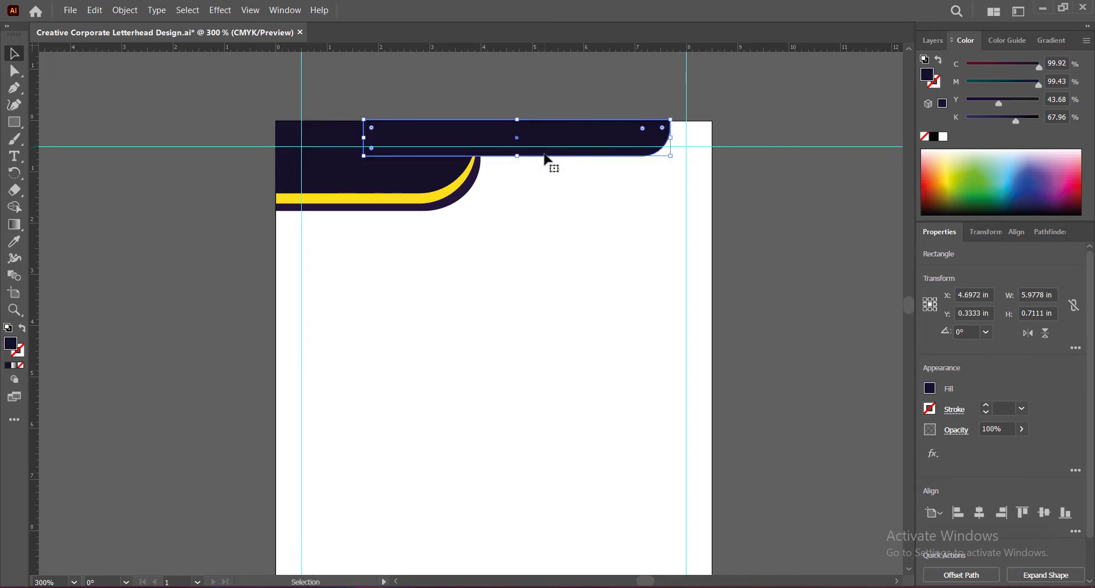
left_click_drag(517, 120, 516, 121)
left_click_drag(363, 138, 301, 139)
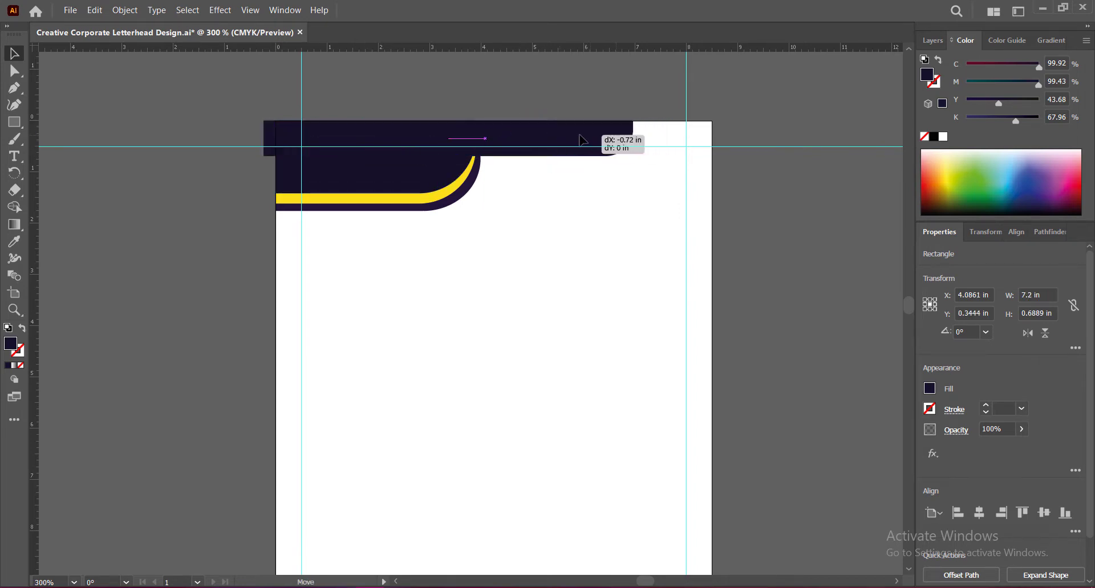
mouse_move(615, 142)
left_mouse_down()
mouse_move(590, 142)
mouse_move(607, 138)
left_mouse_up()
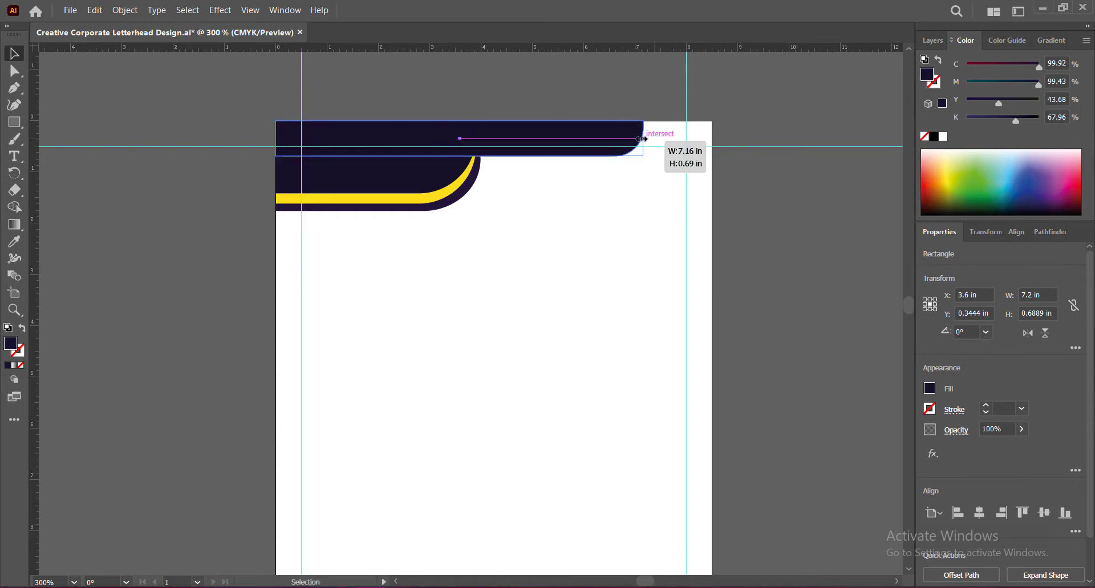
left_click_drag(441, 156, 539, 249)
left_click(752, 212)
Recolour the lower bar yellow, move it onto the header and send it to the back.
key("i")
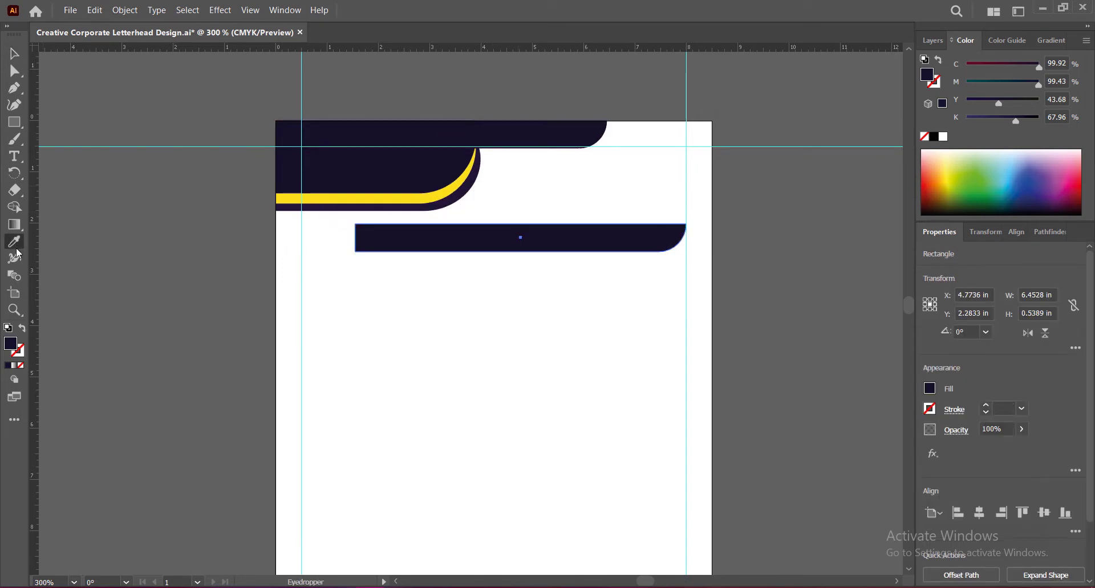
left_click(358, 199)
key("v")
right_click(456, 233)
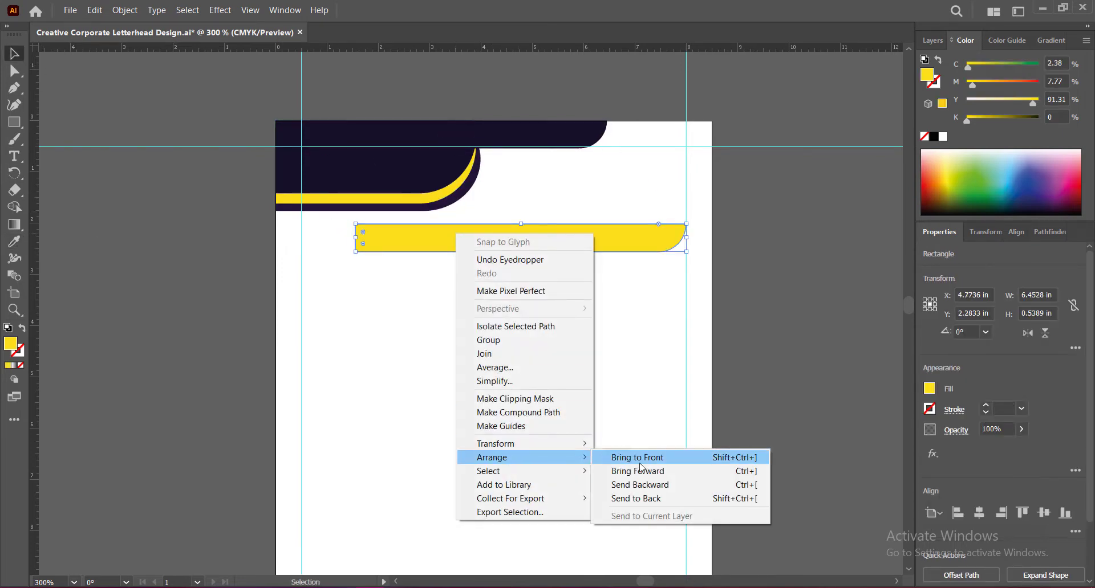
left_click(619, 487)
mouse_move(491, 248)
left_mouse_down()
mouse_move(543, 182)
mouse_move(516, 146)
mouse_move(519, 155)
left_mouse_up()
right_click(528, 172)
left_click(714, 423)
Resize the yellow bar under the top navy bar so a thin curved stripe shows.
left_click_drag(734, 140, 621, 141)
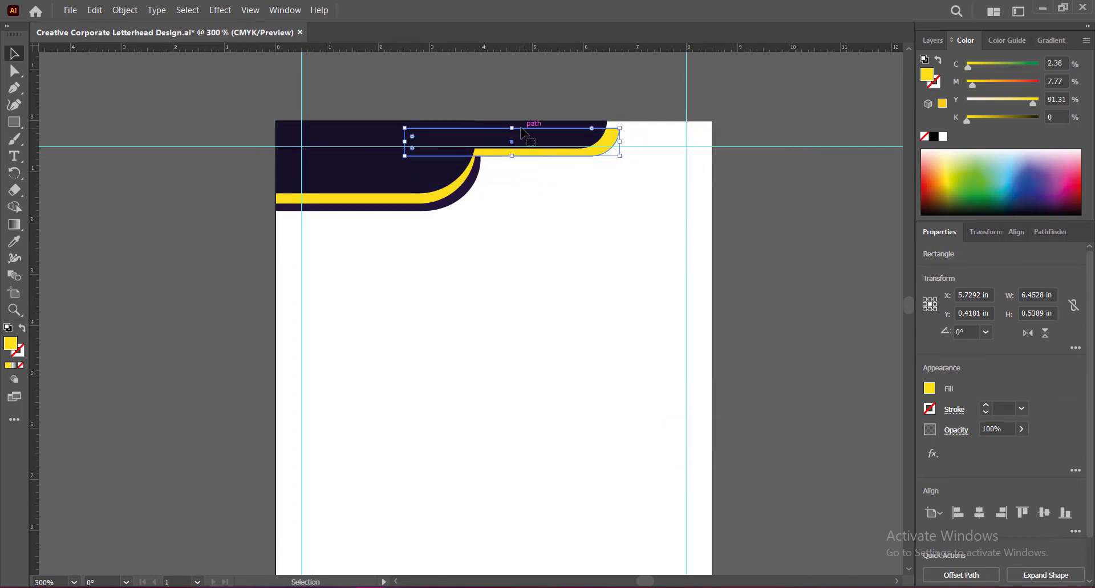
left_click_drag(521, 128, 521, 120)
left_click_drag(404, 138, 302, 147)
left_click_drag(619, 139, 608, 139)
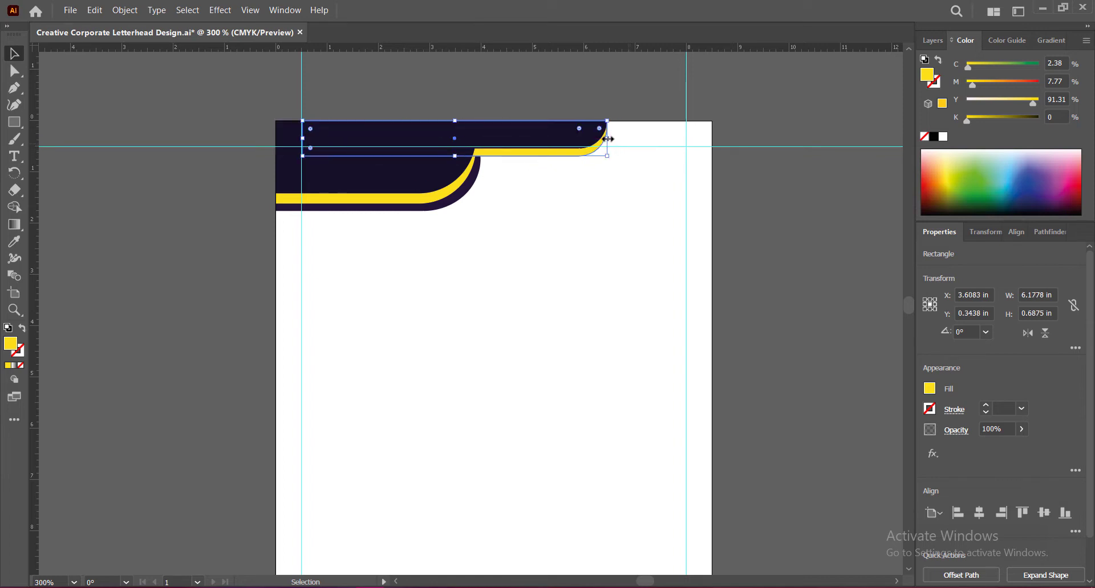
left_click_drag(454, 156, 456, 153)
left_click_drag(607, 137, 608, 137)
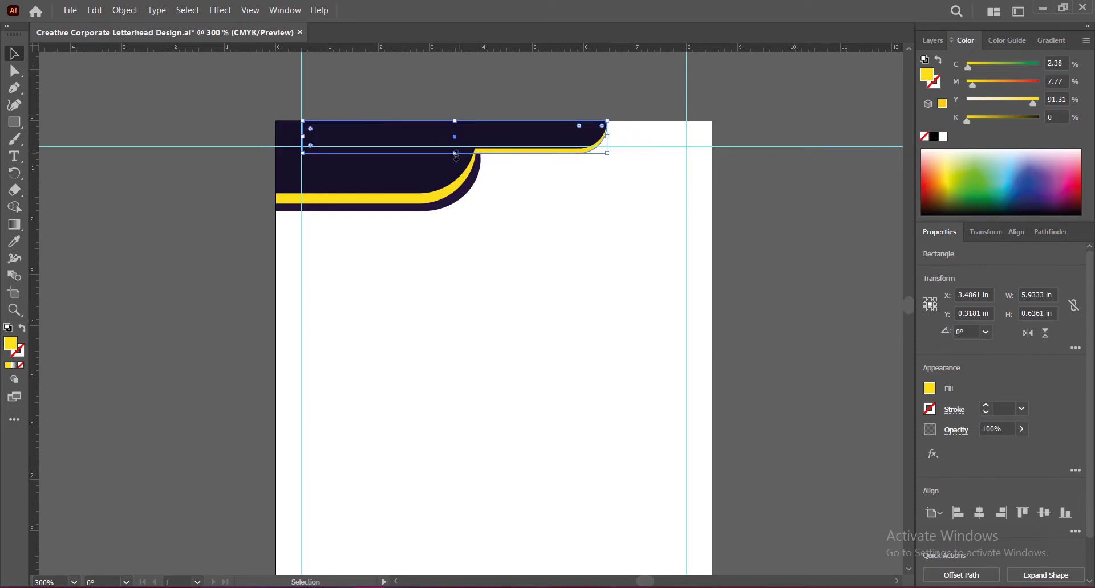
left_click_drag(454, 153, 455, 156)
left_click_drag(608, 138, 608, 142)
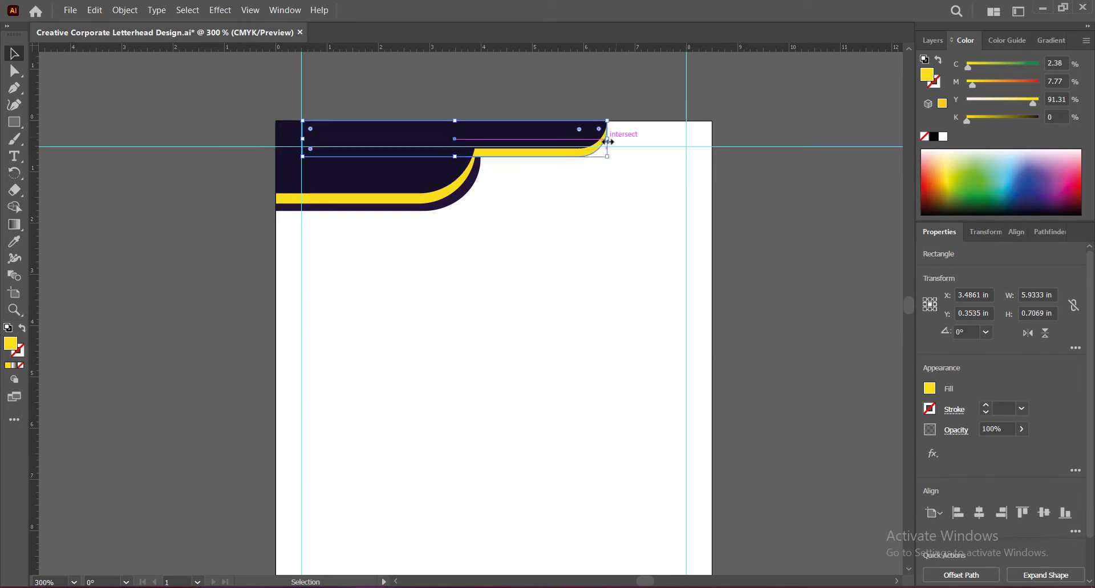
Duplicate the top navy bar with copy and paste.
left_click(753, 224)
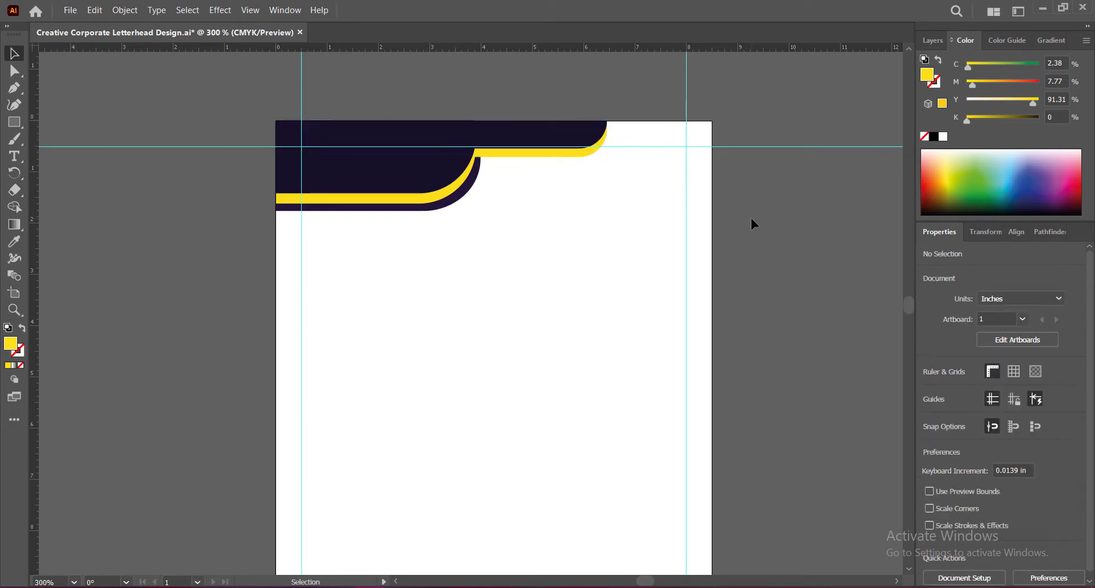
left_click(519, 146)
key("ctrl+c")
key("ctrl+v")
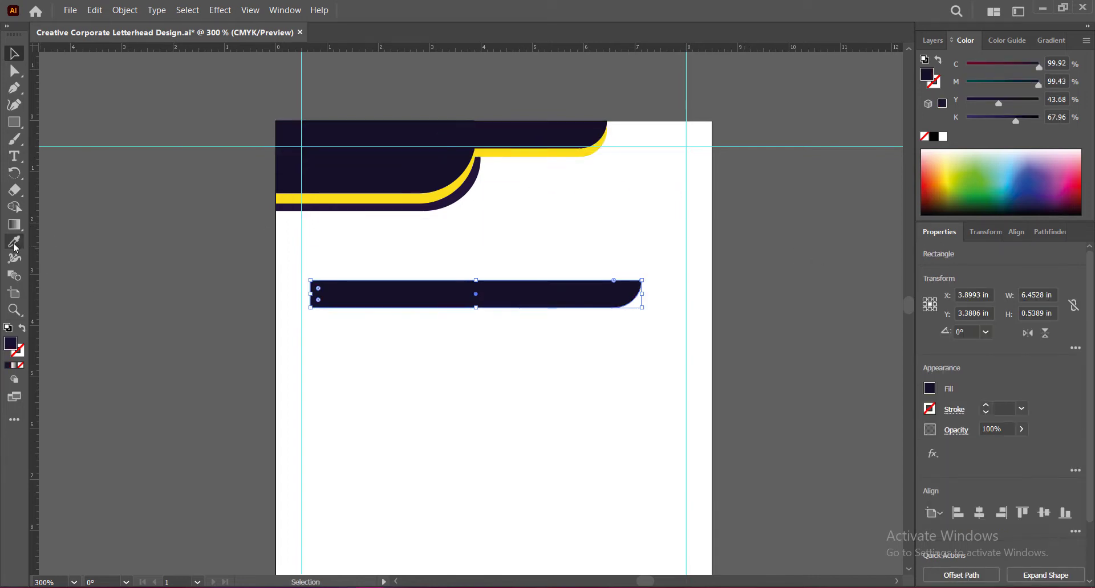
Fill the pasted copy navy, move it onto the header, and bring it in front of the stripe.
left_click(15, 248)
left_click(362, 201)
key("v")
mouse_move(401, 300)
left_mouse_down()
mouse_move(487, 191)
mouse_move(568, 178)
mouse_move(517, 175)
left_mouse_up()
right_click(484, 196)
left_click(673, 446)
right_click(508, 186)
left_click(684, 410)
Resize the navy copy to run from the left page edge to near the curved end, about 5.72 in.
left_click_drag(718, 157, 646, 157)
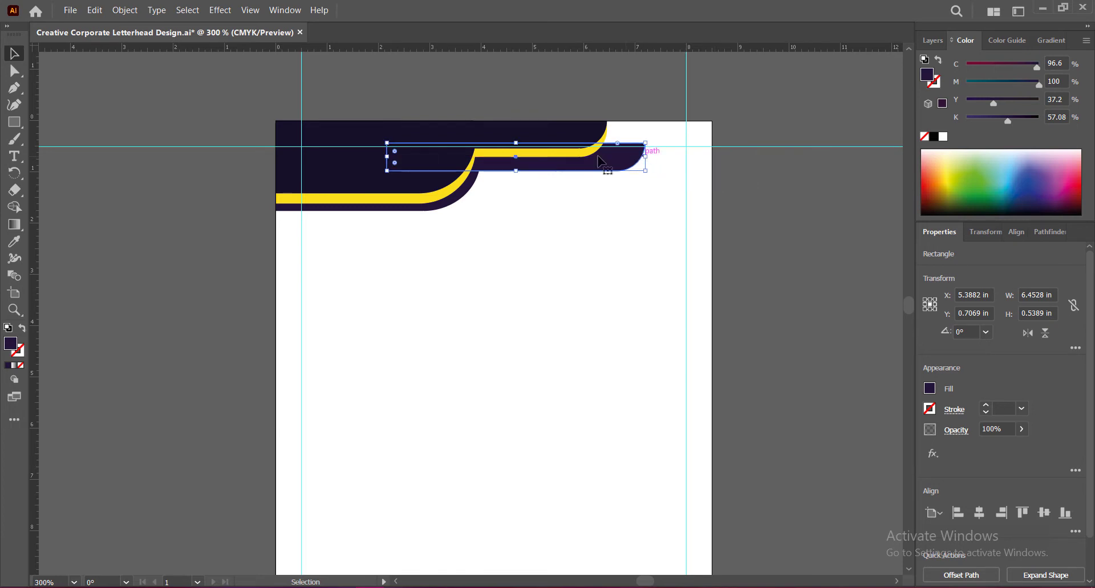
left_click_drag(516, 143, 515, 121)
left_click_drag(648, 145, 609, 145)
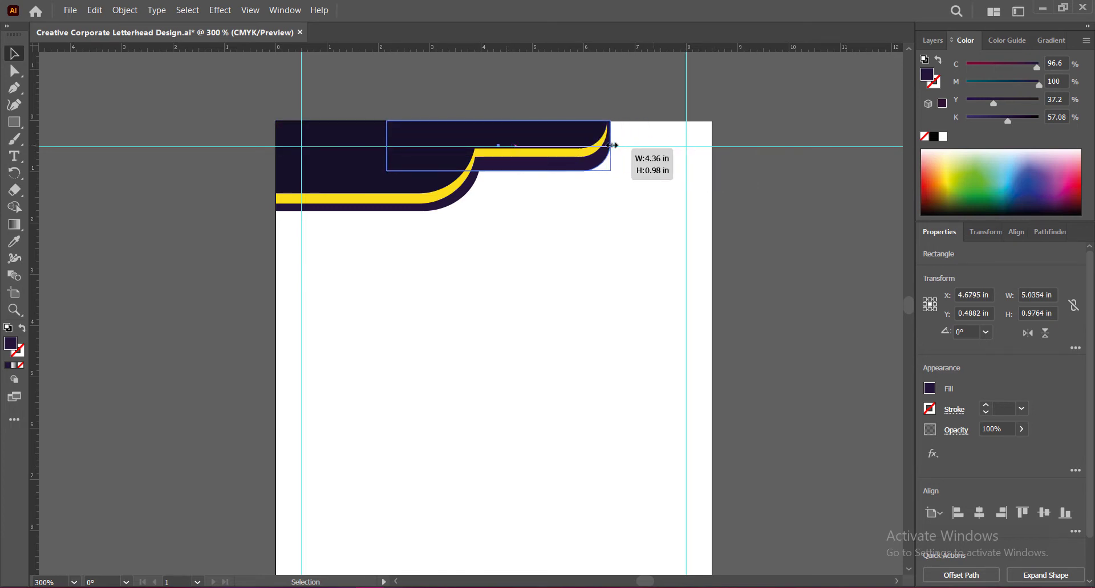
left_click_drag(498, 171, 496, 162)
left_click_drag(387, 142, 315, 143)
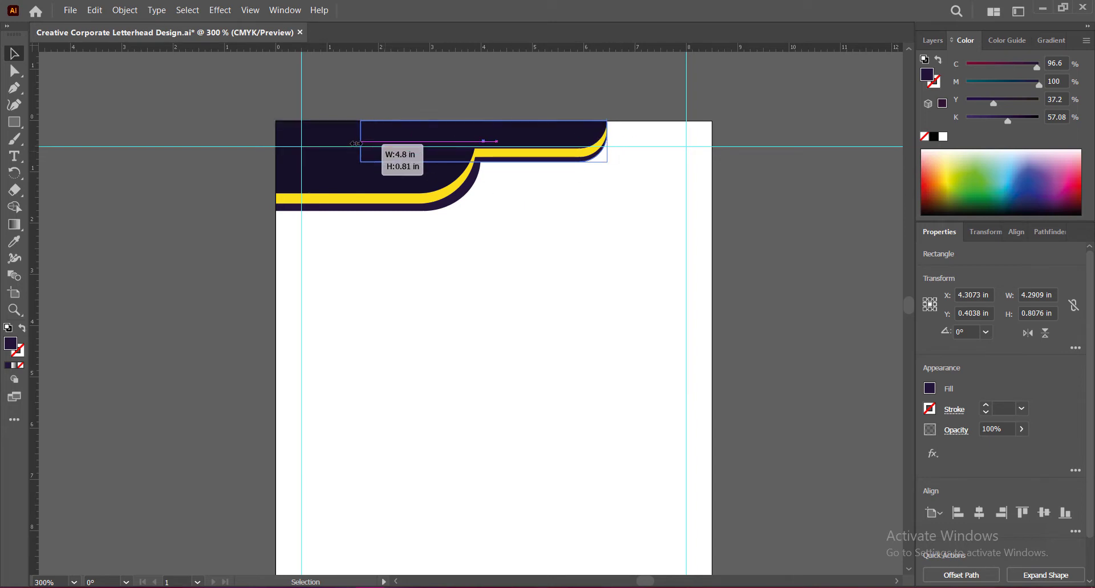
left_click_drag(610, 143, 610, 146)
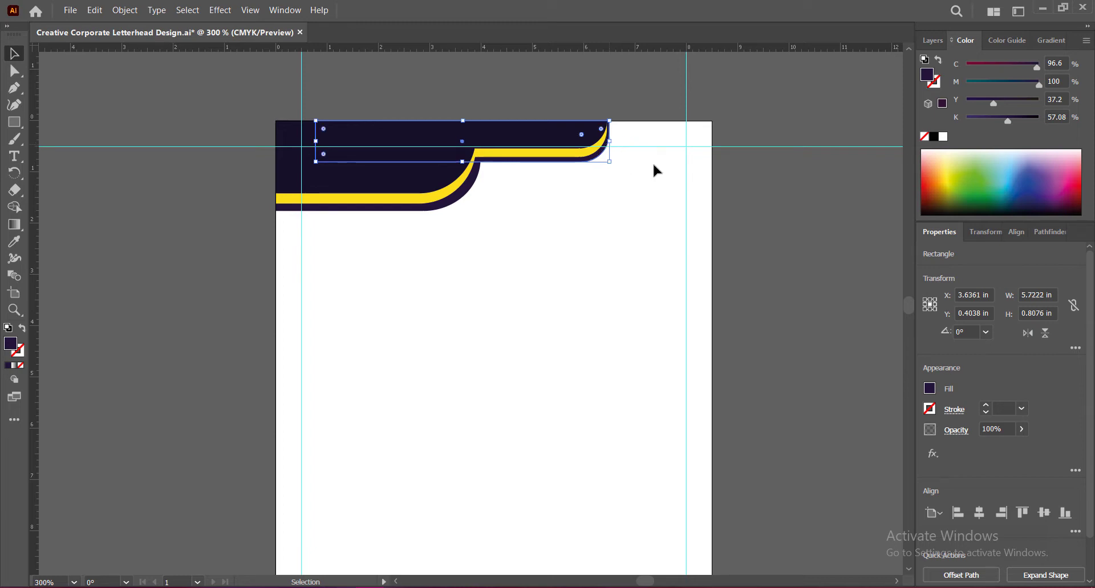
left_click(654, 166)
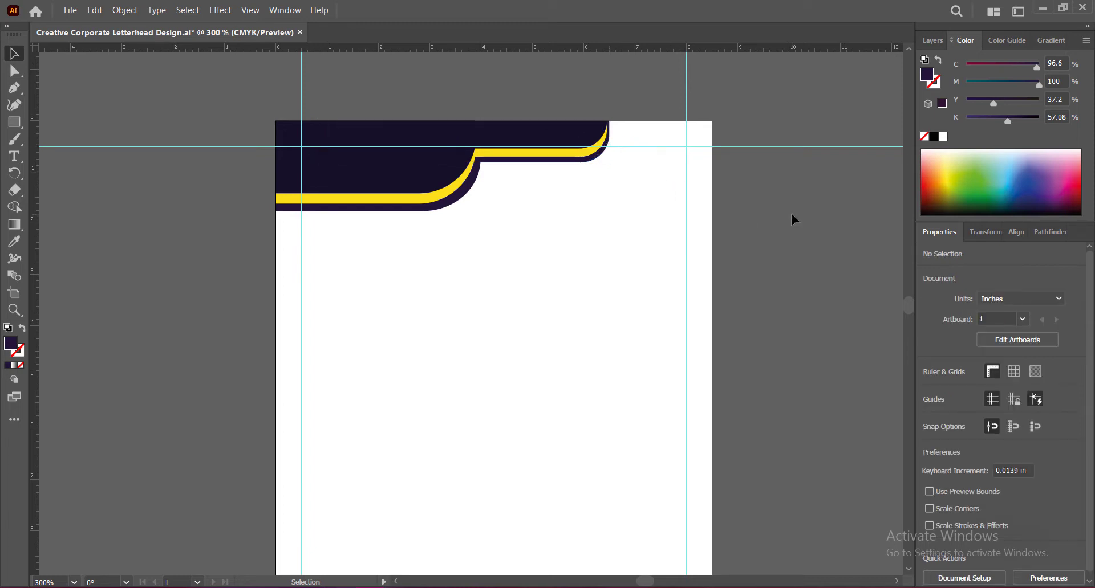
Click through the header shapes to select the navy strip at the banner top.
left_click(603, 150)
left_click(742, 216)
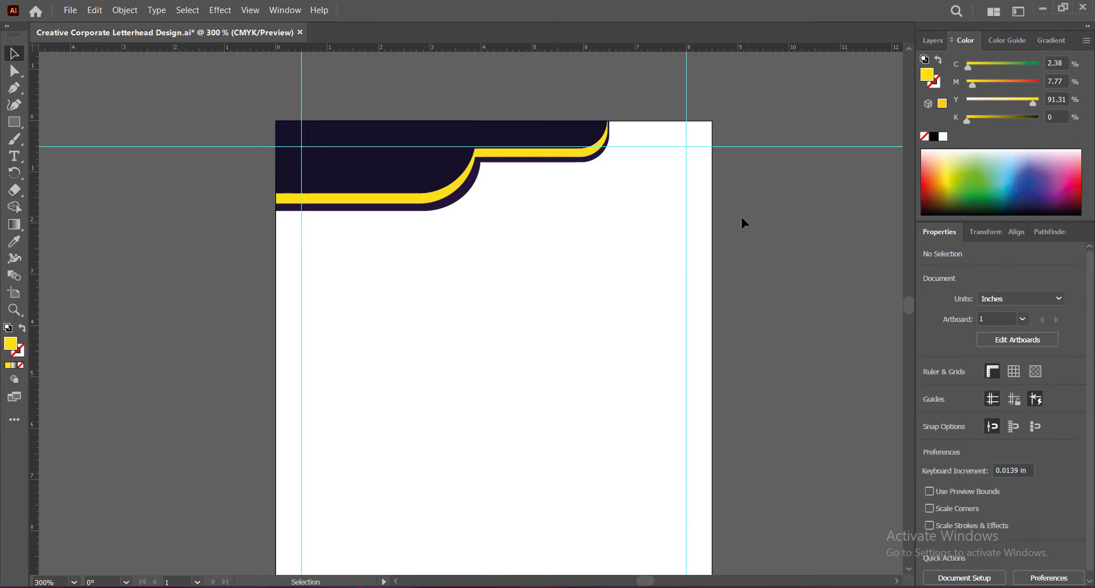
left_click(600, 164)
left_click(611, 173)
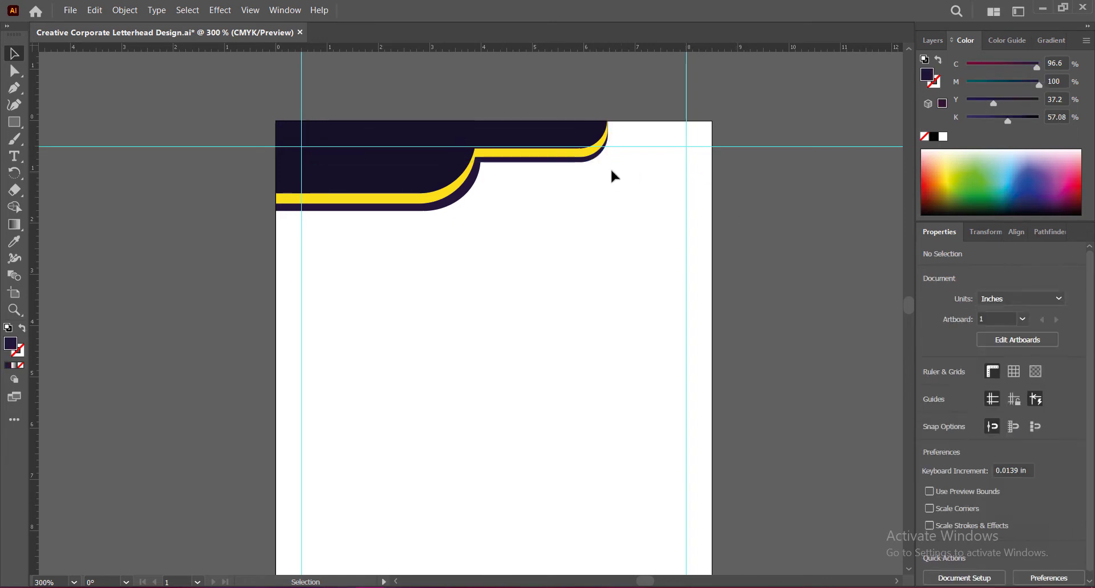
left_click(591, 164)
left_click(758, 217)
left_click(547, 162)
Widen the navy top strip to about 7.39 in and save the file.
left_click(543, 143, "shift")
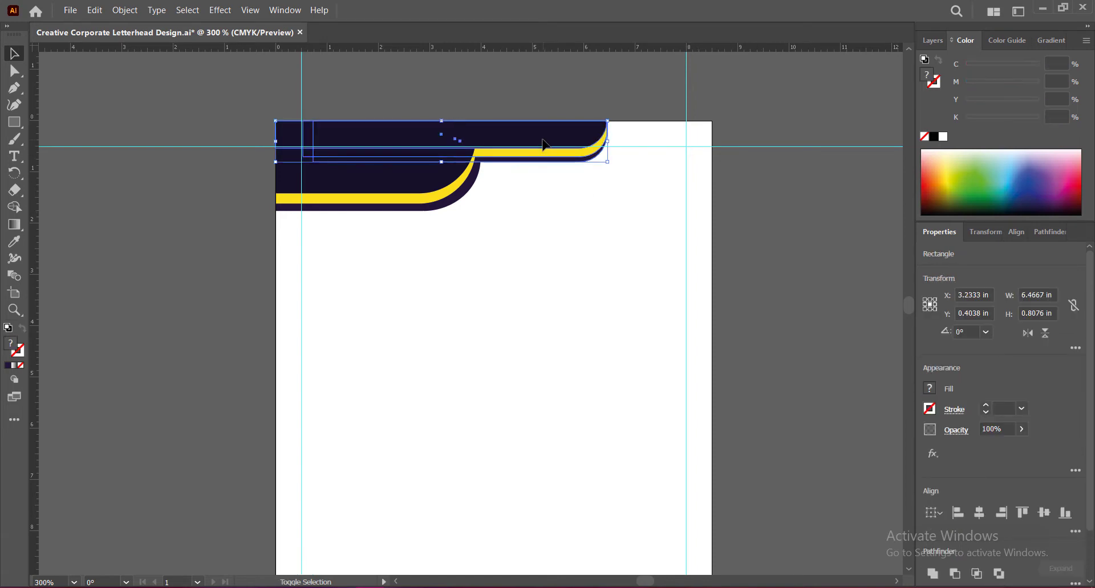
left_click_drag(607, 141, 656, 141)
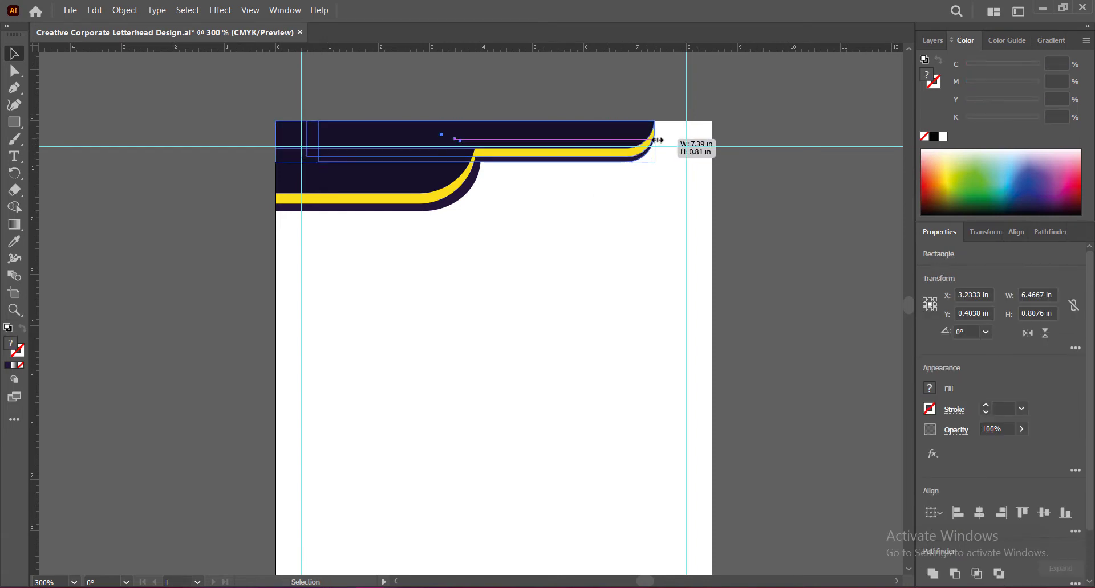
left_click(810, 251)
key("ctrl+s")
Group all banner pieces and resize the group to about 7.71 × 1.4 in.
left_click(405, 139)
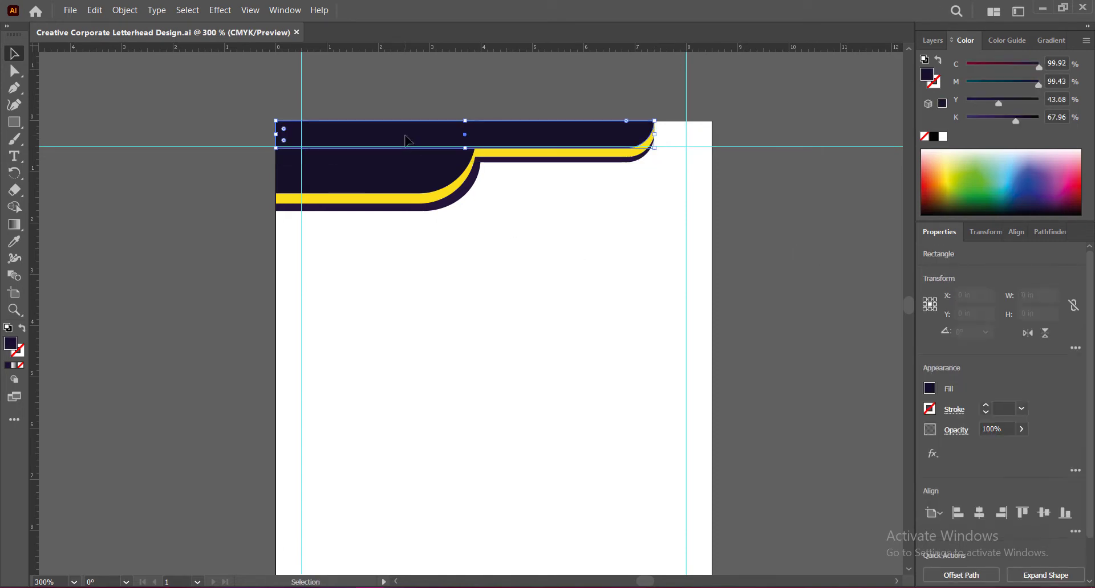
left_click(397, 207)
left_click(530, 160)
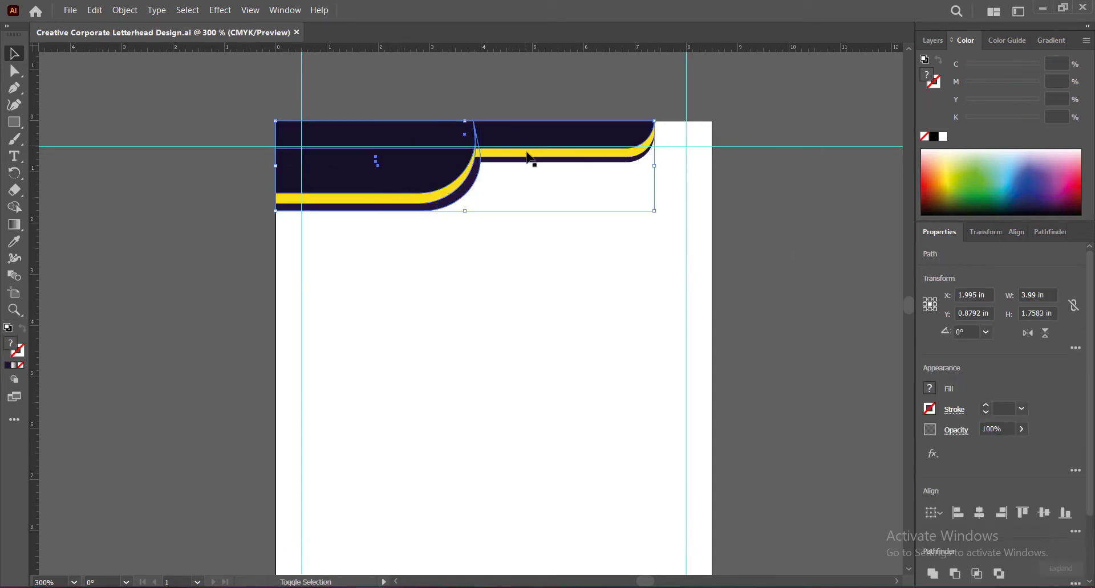
key("a")
key("v")
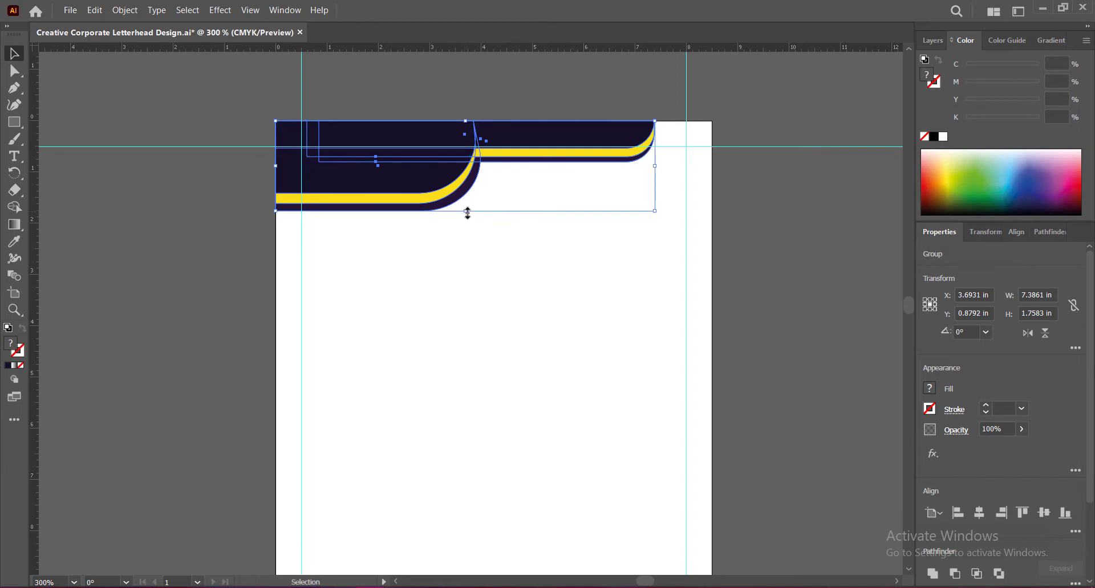
left_click_drag(464, 211, 465, 188)
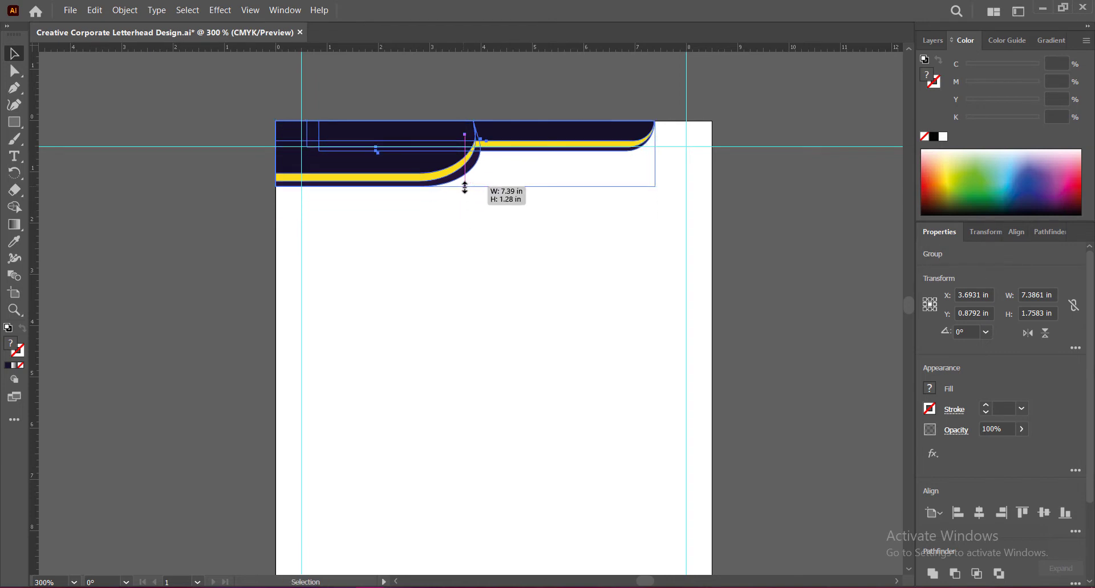
left_click_drag(655, 154, 673, 154)
left_click_drag(473, 186, 476, 195)
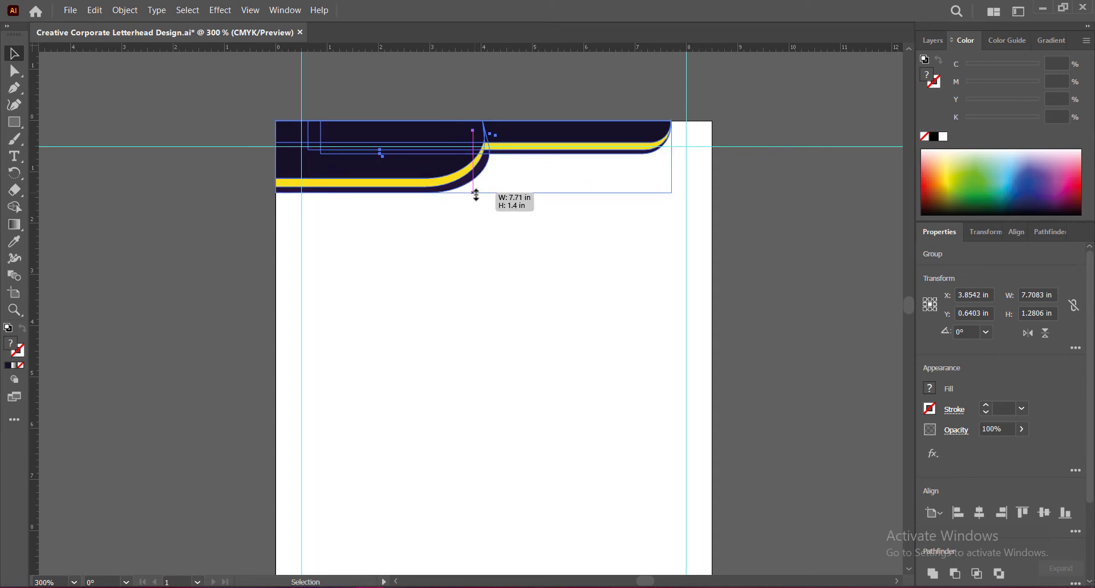
left_click(774, 248)
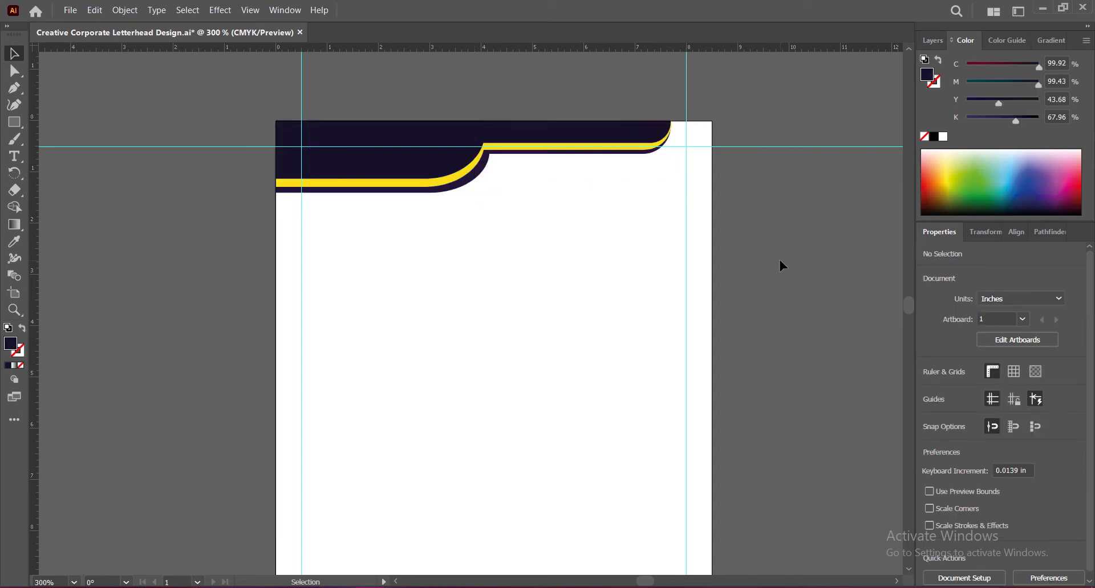
Duplicate the banner and rotate the copy 180°.
left_click_drag(385, 167, 436, 420)
scroll(492, 326, "down", 3)
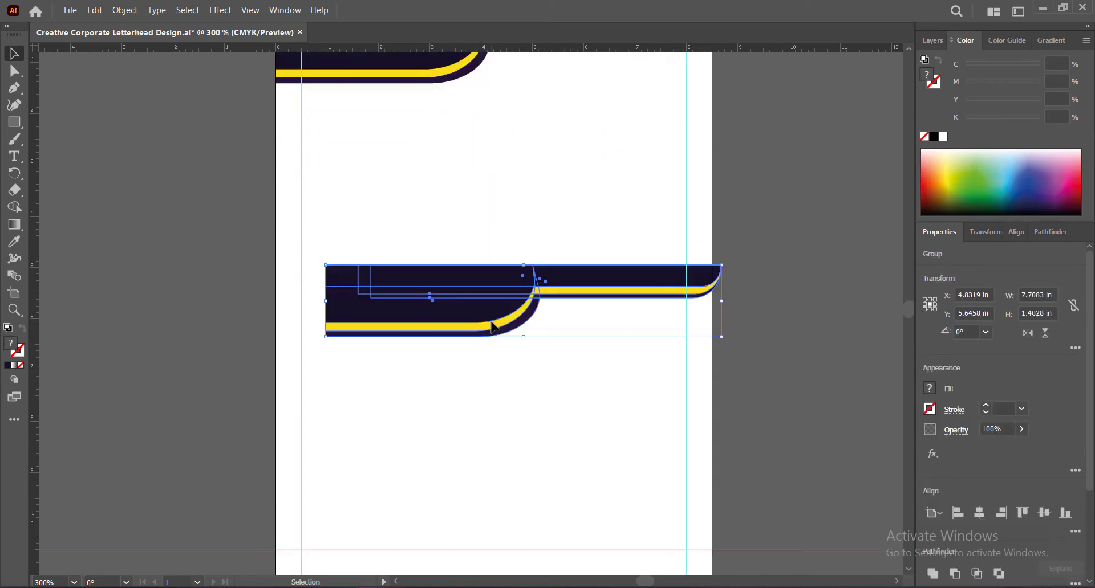
scroll(491, 326, "down", 2)
right_click(476, 255)
mouse_move(515, 392)
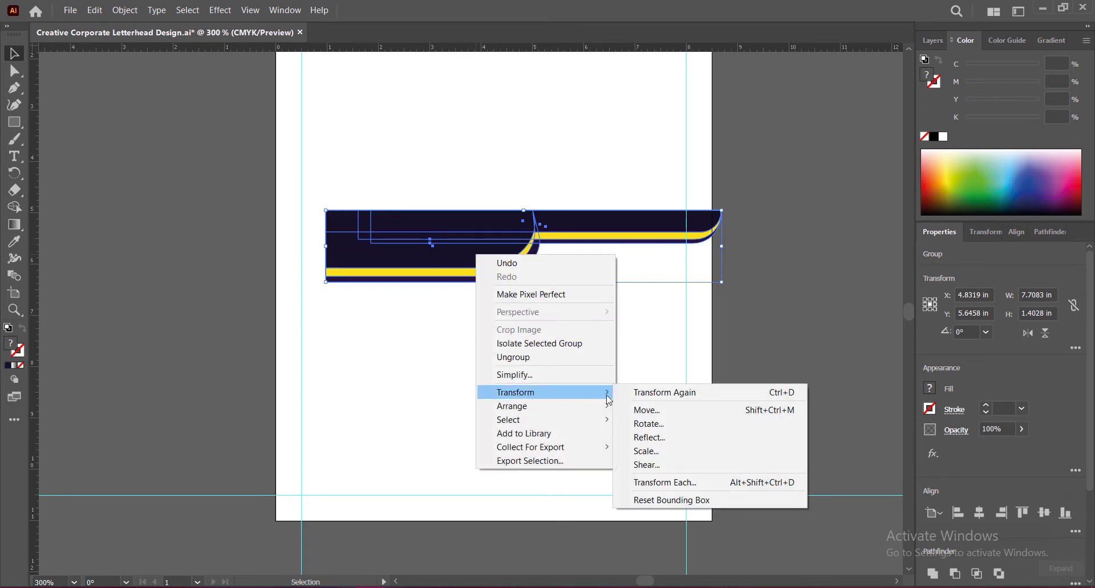
left_click(656, 424)
left_click(795, 302)
Move the rotated copy to the page bottom, make it slightly narrower and about 1.02 in tall, and save.
left_click_drag(638, 242, 641, 479)
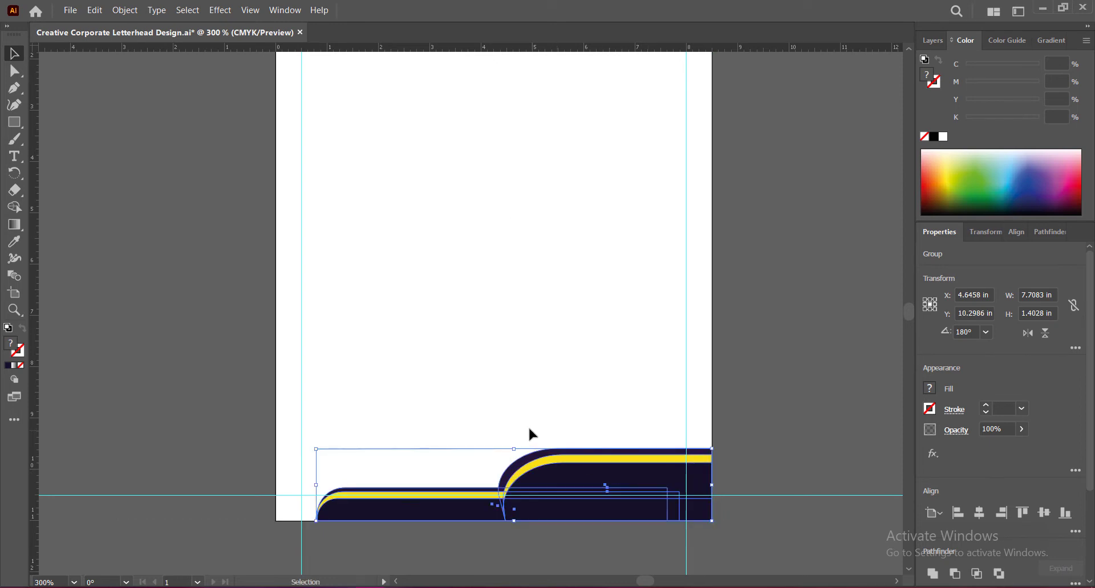
left_click_drag(514, 450, 514, 468)
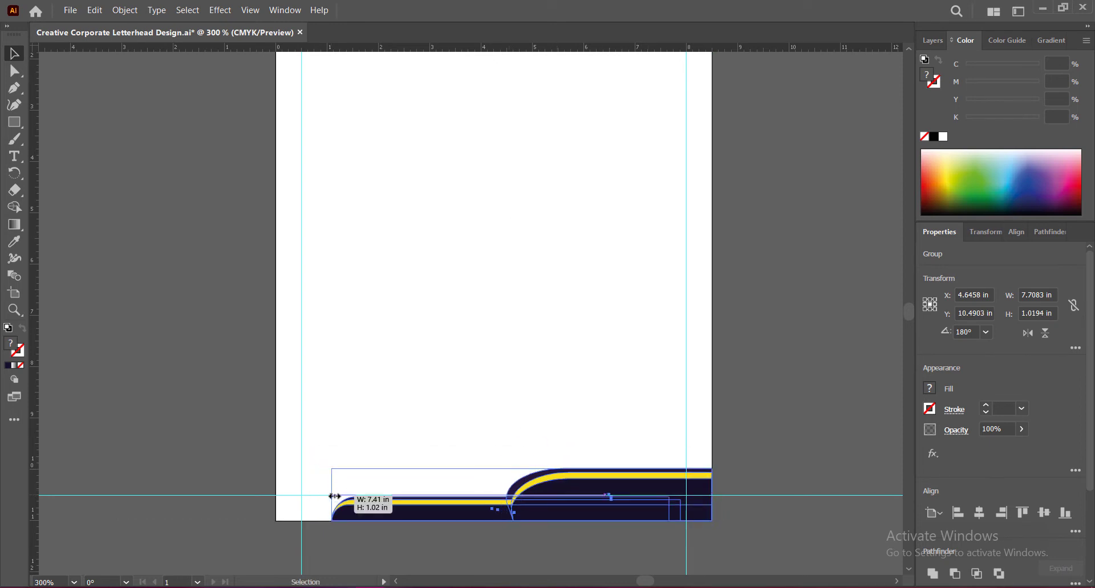
left_click_drag(316, 495, 381, 496)
scroll(545, 389, "up", 3)
scroll(470, 425, "down", 4)
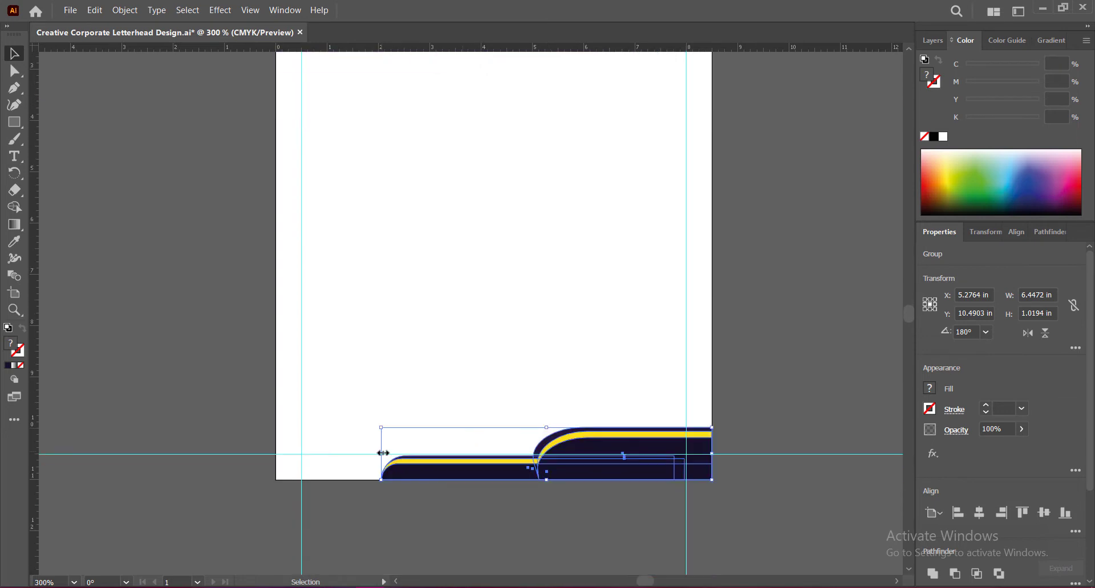
left_click_drag(383, 454, 342, 453)
scroll(507, 373, "up", 3)
scroll(507, 373, "down", 3)
scroll(508, 373, "up", 3)
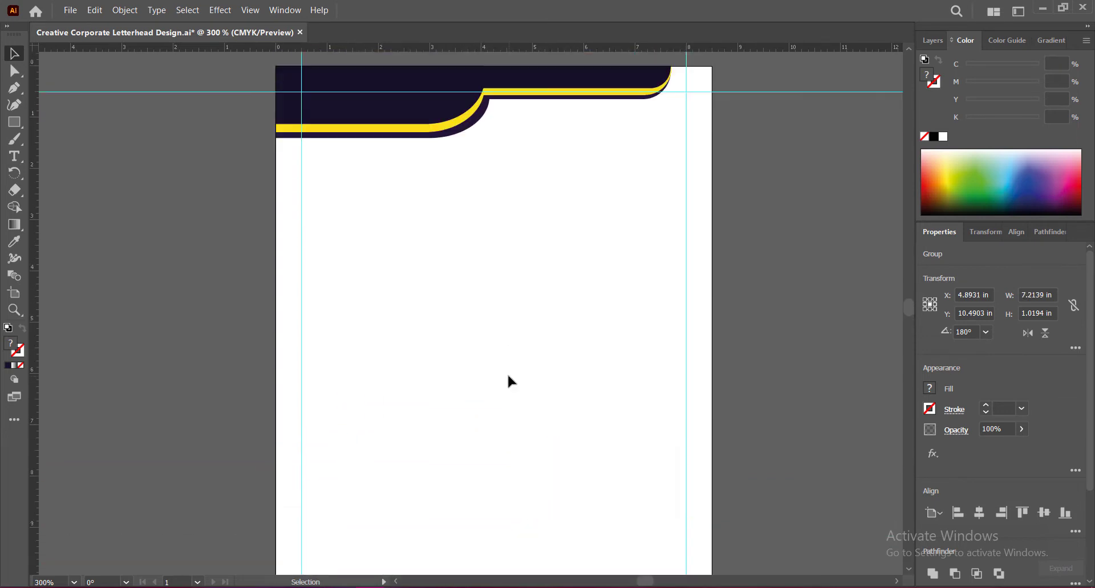
scroll(508, 373, "down", 3)
left_click_drag(526, 441, 525, 437)
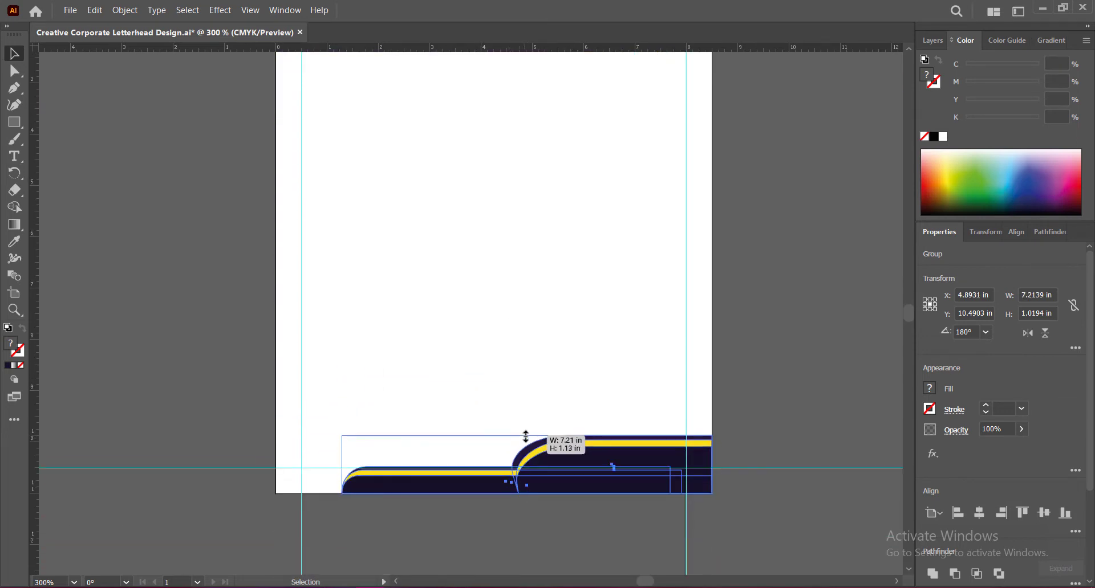
left_click(610, 391)
scroll(610, 392, "up", 3)
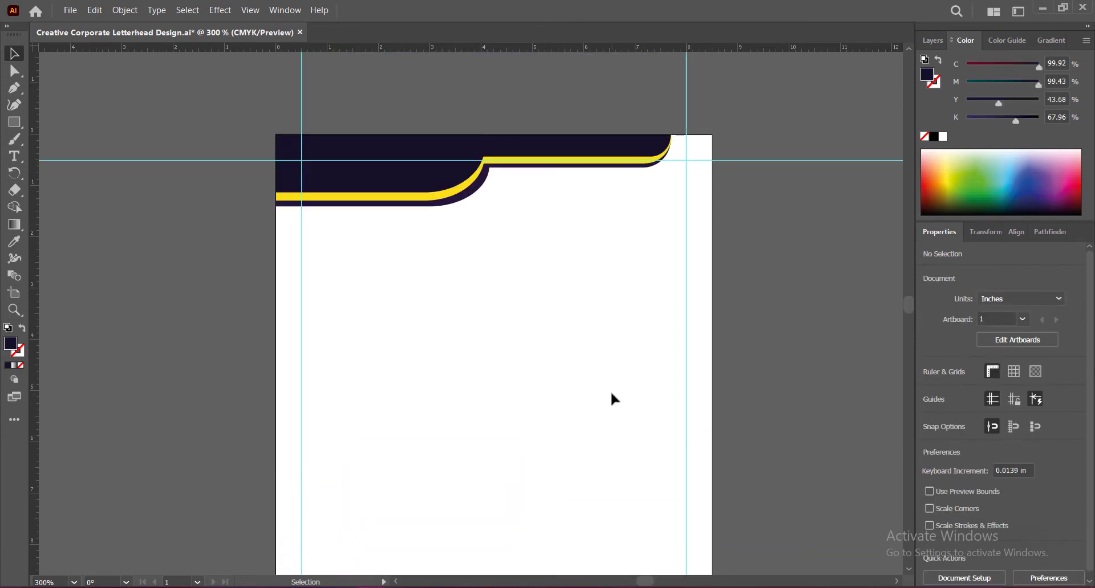
scroll(610, 391, "down", 3)
key("ctrl+s")
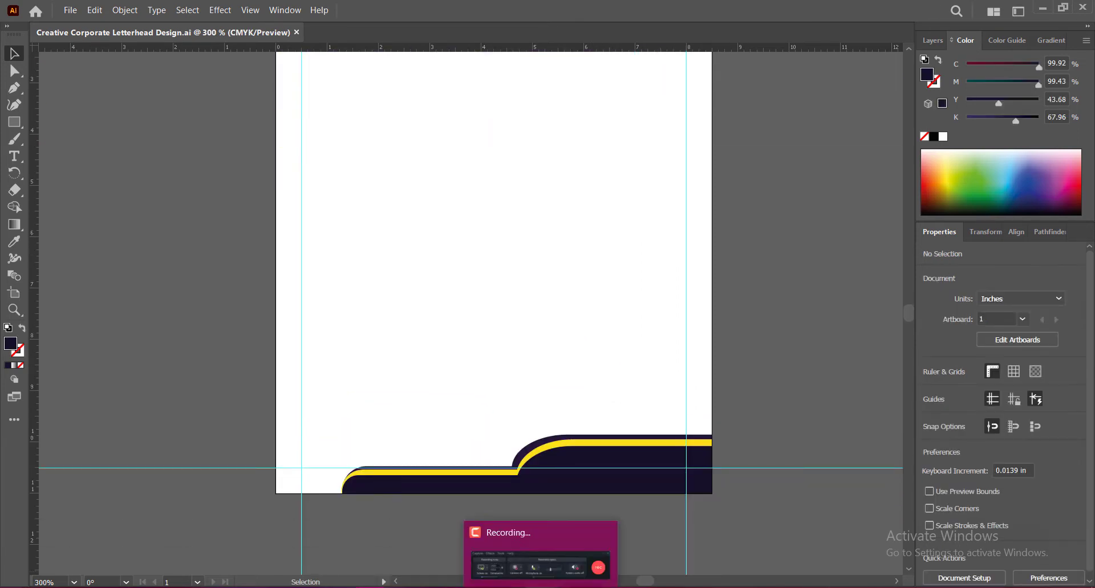
Set the view magnification to 290%, then to 280%.
scroll(615, 354, "up", 3)
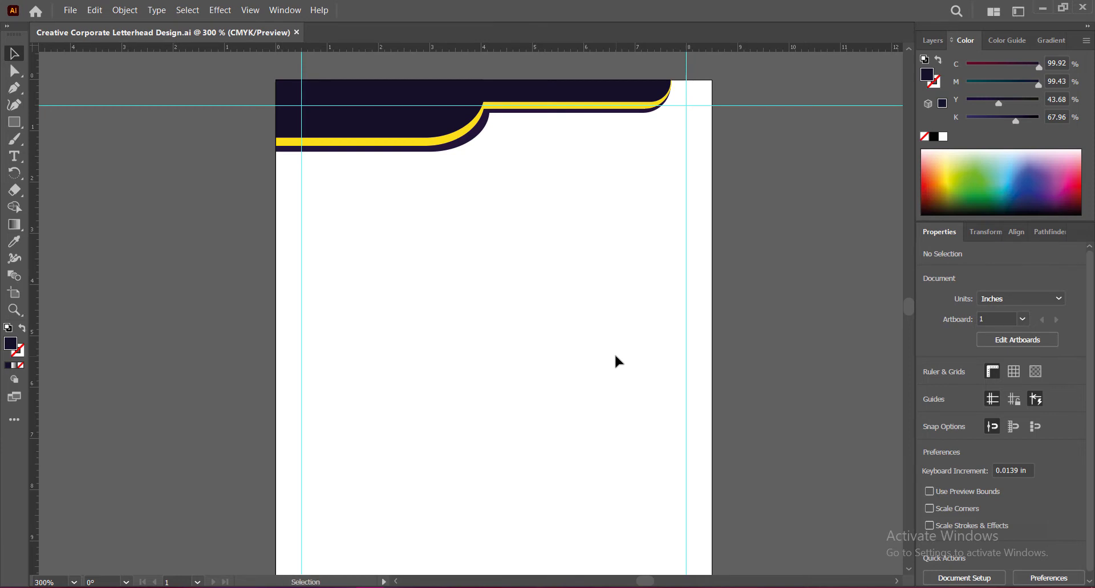
scroll(634, 348, "down", 1)
left_click(46, 581)
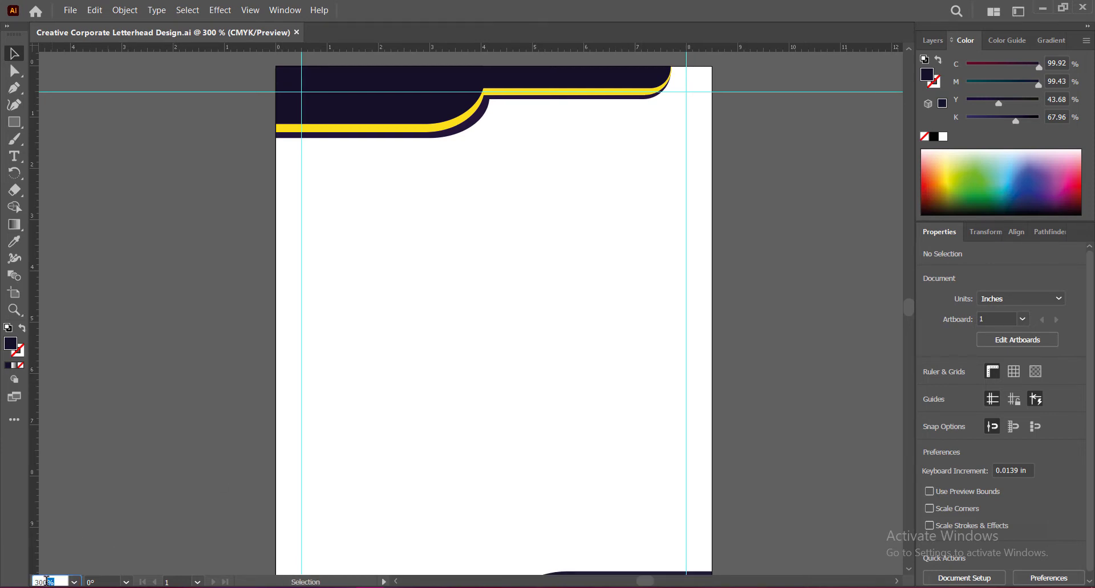
type("590")
key("Return")
mouse_move(498, 466)
left_mouse_down()
mouse_move(489, 442)
mouse_move(469, 445)
left_mouse_up()
type("8")
key("Return")
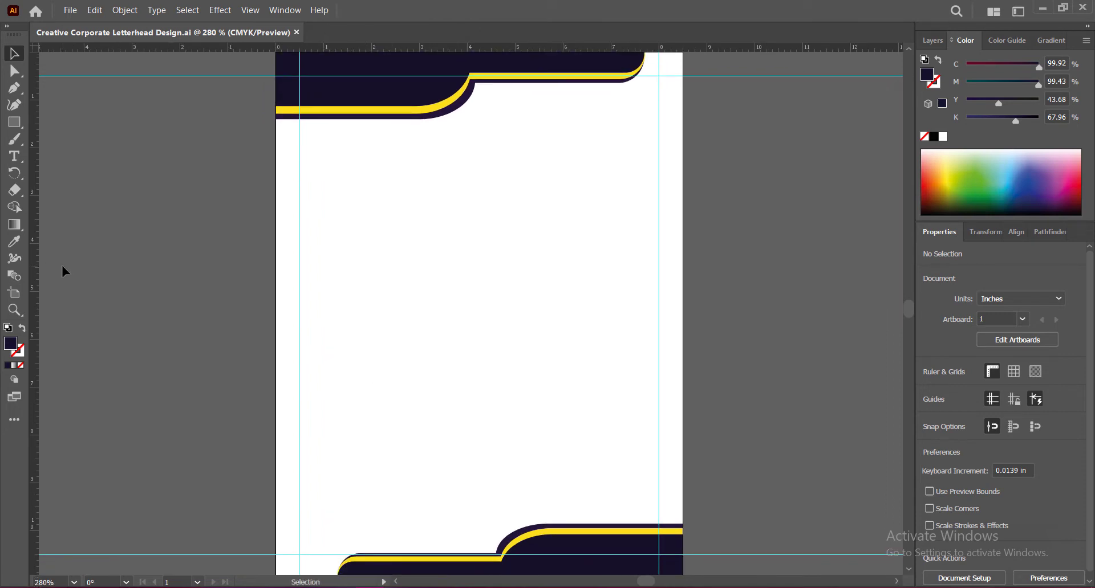
Draw a tall navy bar, about 0.49 × 5.86 in, with a rounded bottom-left corner at the left edge.
left_click(15, 123)
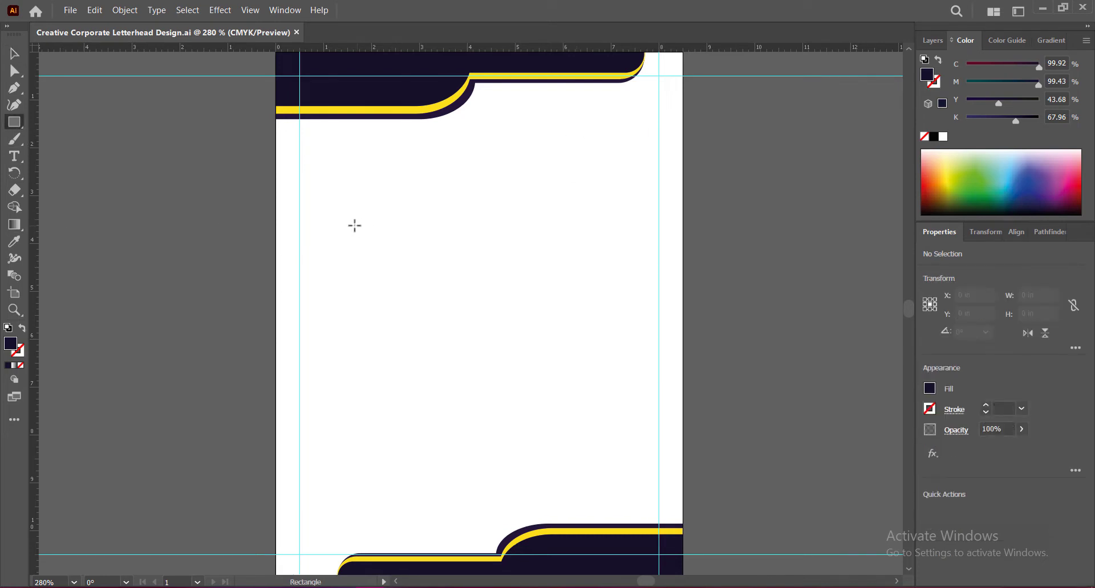
left_click_drag(346, 175, 370, 455)
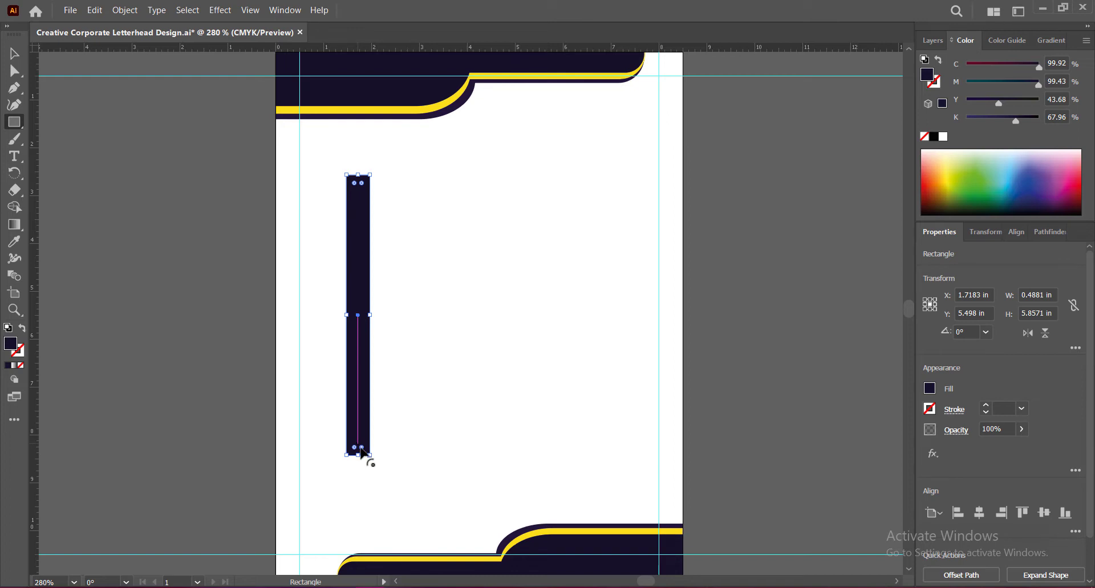
left_click_drag(361, 449, 357, 433)
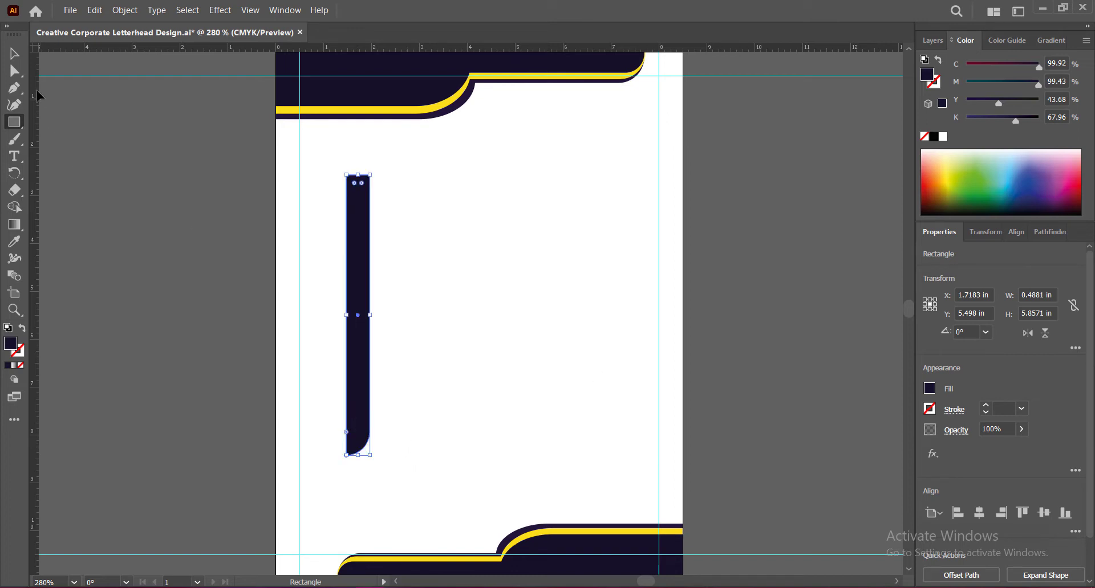
left_click(16, 54)
mouse_move(362, 278)
left_mouse_down()
mouse_move(291, 207)
mouse_move(292, 170)
mouse_move(287, 188)
left_mouse_up()
scroll(287, 199, "up", 1)
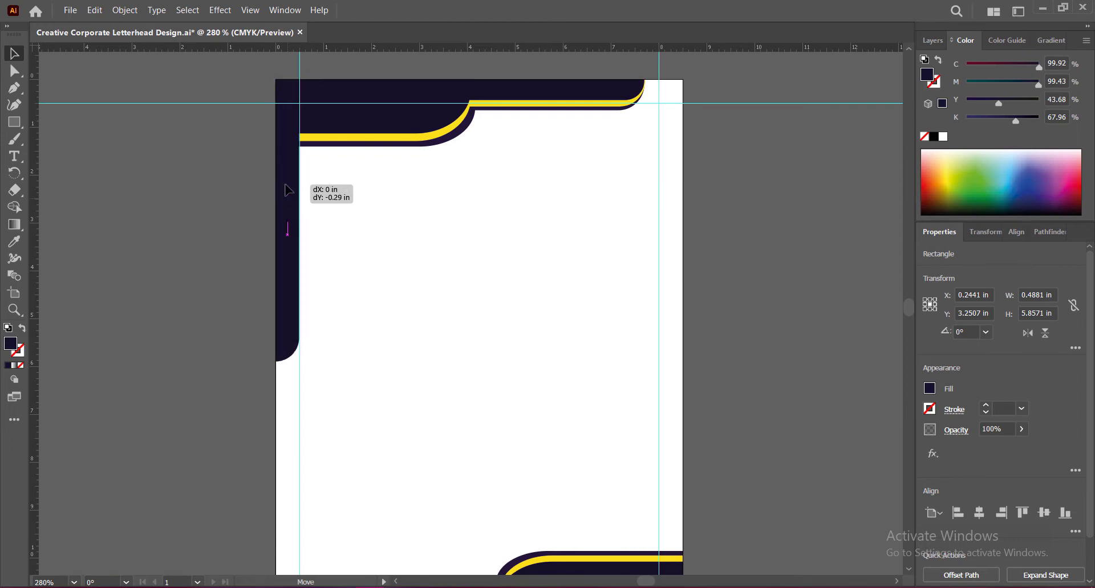
left_click_drag(287, 188, 287, 189)
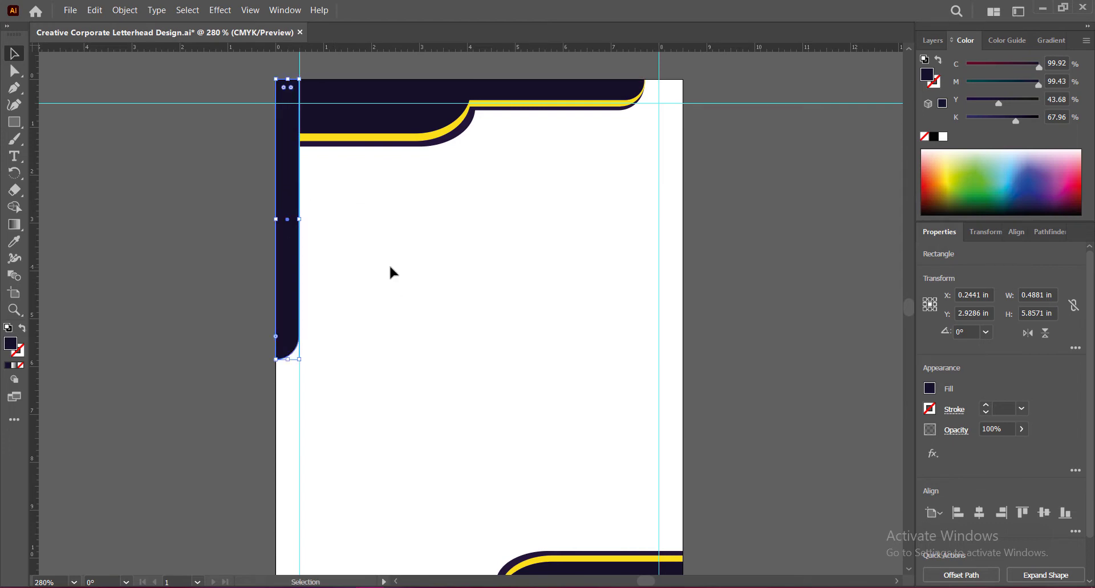
Duplicate the left navy bar, offsetting the copy right and down.
left_click(705, 268)
left_click(287, 261)
left_click(17, 242)
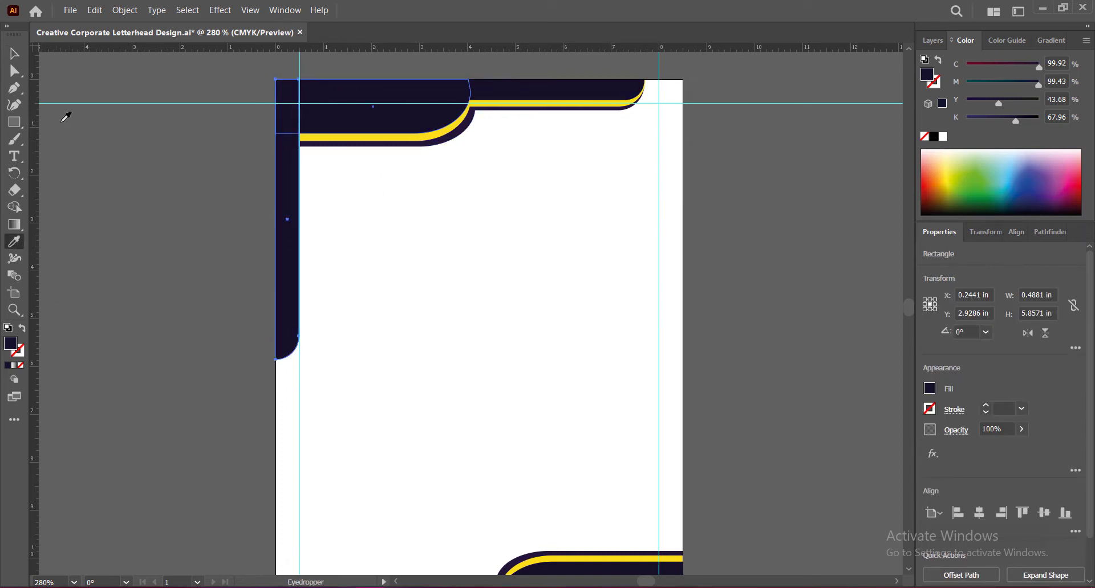
key("v")
left_click(598, 332)
left_click(297, 307)
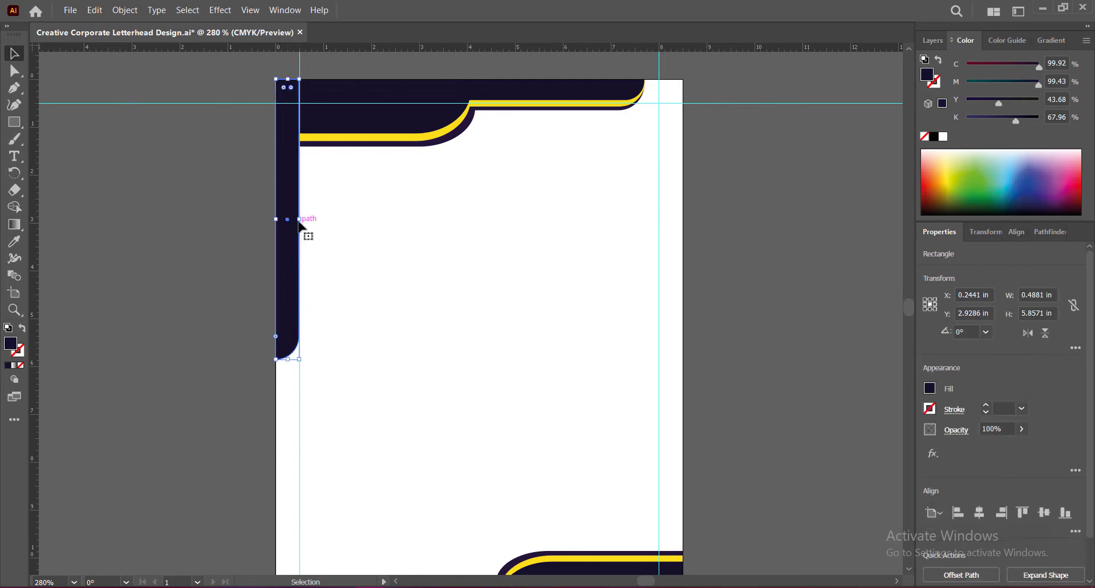
left_click_drag(299, 219, 299, 219)
mouse_move(288, 263)
left_mouse_down()
mouse_move(321, 282)
mouse_move(293, 279)
mouse_move(285, 299)
left_mouse_up()
Colour the copy with the stripe's yellow and send it behind the navy bar, beside it.
left_click(15, 242)
left_click(391, 137)
key("v")
right_click(296, 298)
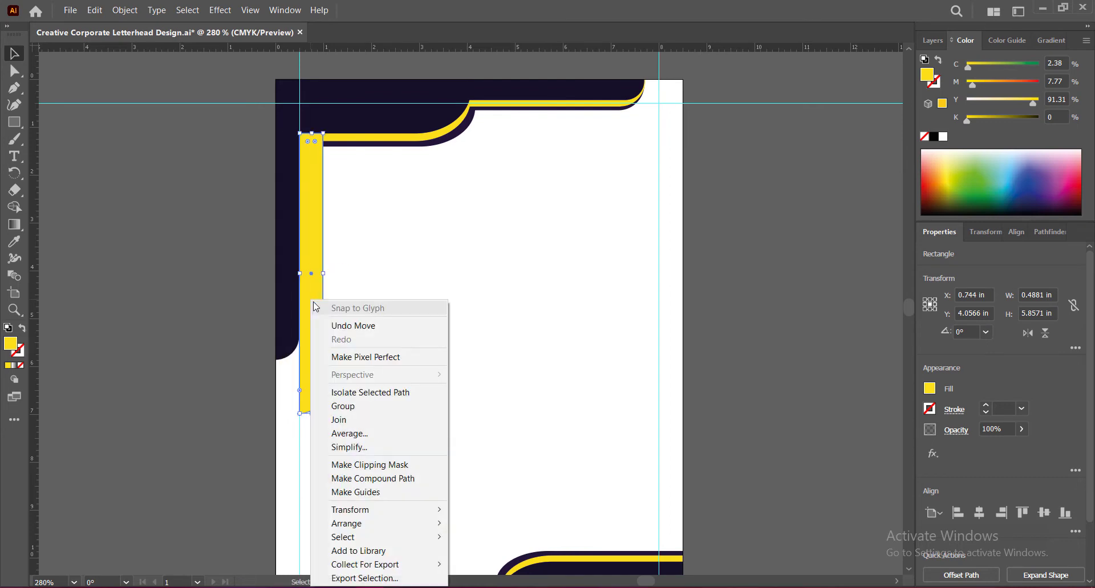
left_click(490, 551)
mouse_move(307, 331)
left_mouse_down()
mouse_move(297, 330)
mouse_move(299, 298)
left_mouse_up()
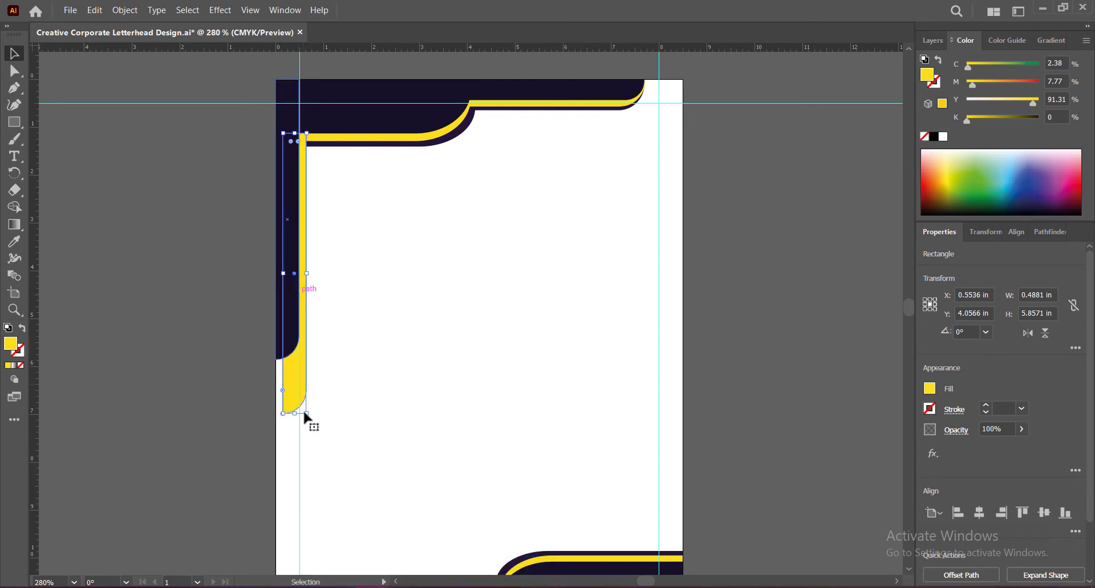
Resize the yellow strip to about 5.33 in long and make it narrower.
left_click_drag(302, 409, 290, 370)
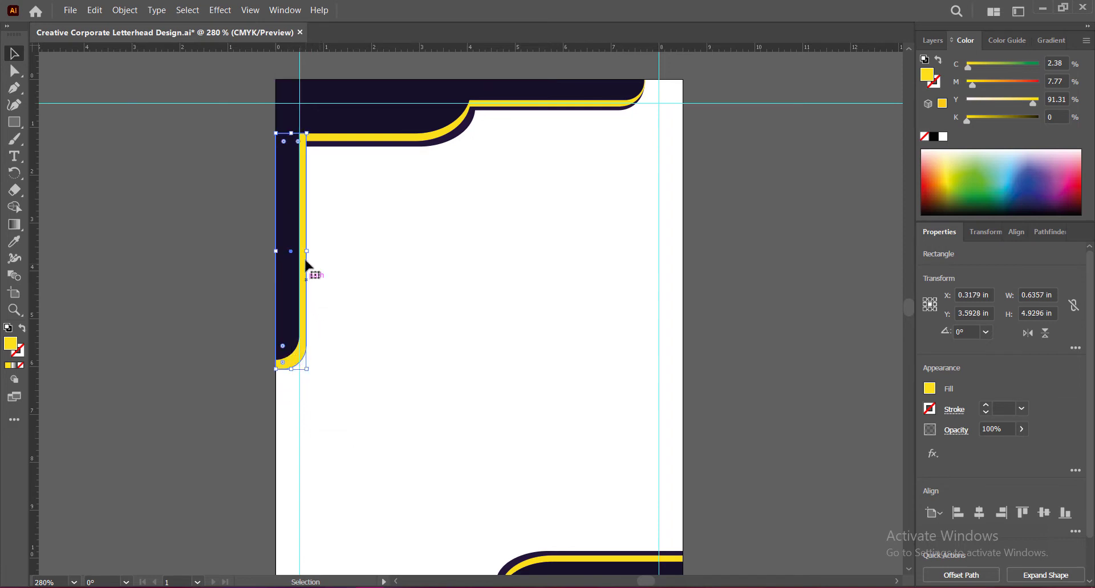
left_click_drag(305, 251, 307, 253)
left_click_drag(291, 370, 291, 388)
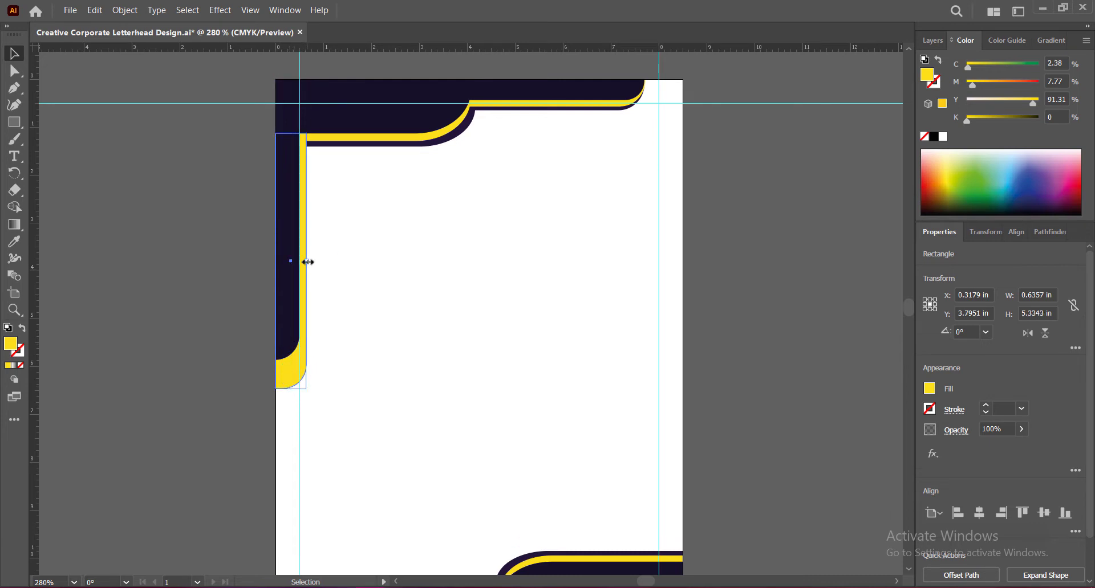
left_click_drag(306, 261, 301, 261)
left_click(796, 300)
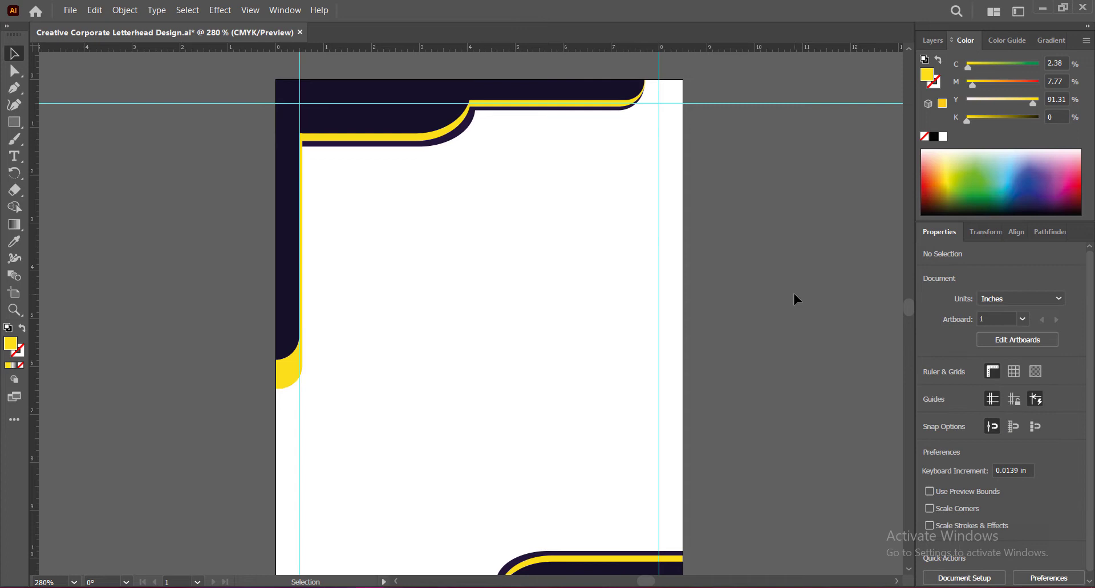
Extend the navy bar downward and widen the yellow strip beside it.
left_click(285, 364)
left_click_drag(287, 381, 287, 388)
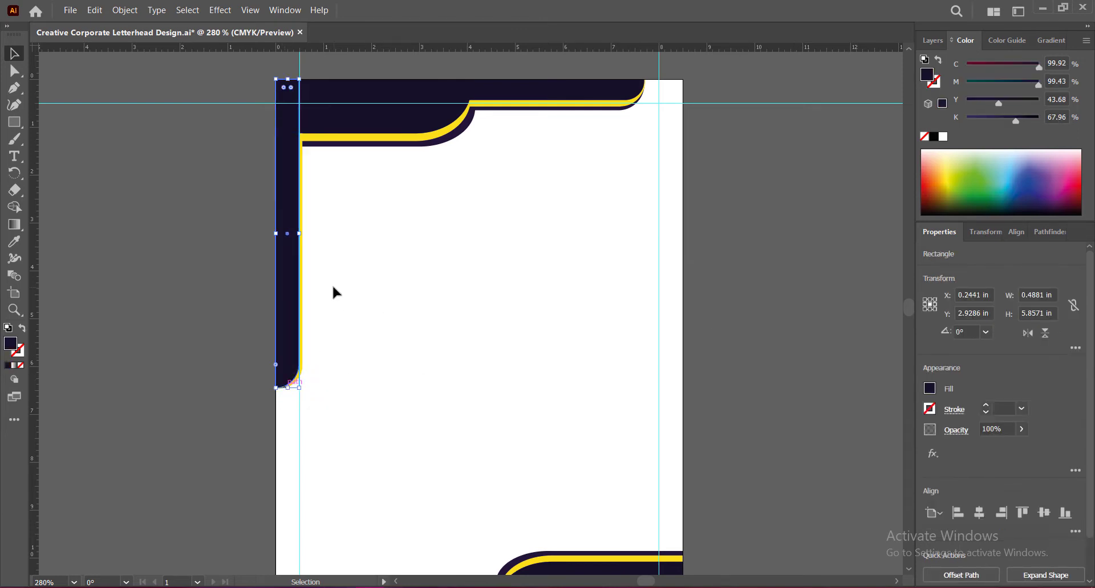
left_click(414, 350)
left_click(303, 302)
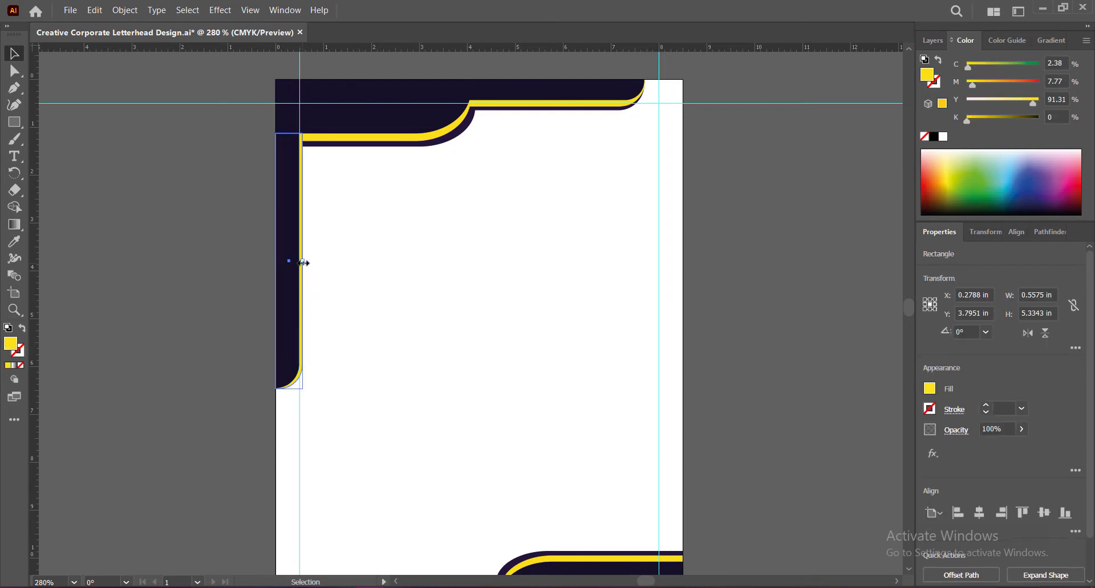
left_click_drag(302, 261, 306, 263)
left_click(729, 358)
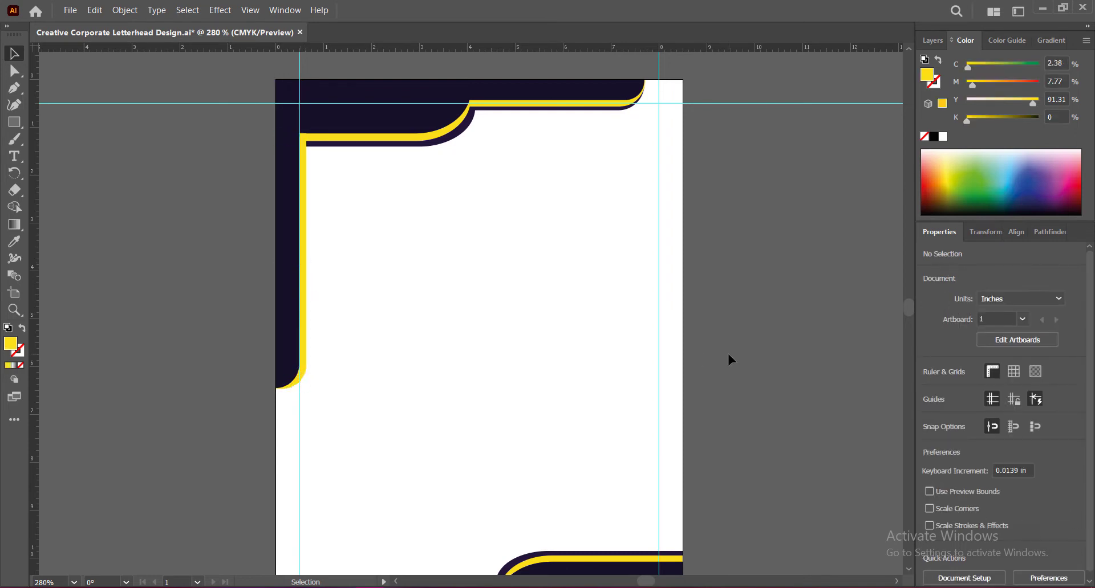
left_click(304, 179)
Save the letterhead and make the left yellow strip slightly narrower.
left_click(764, 360)
key("ctrl+s")
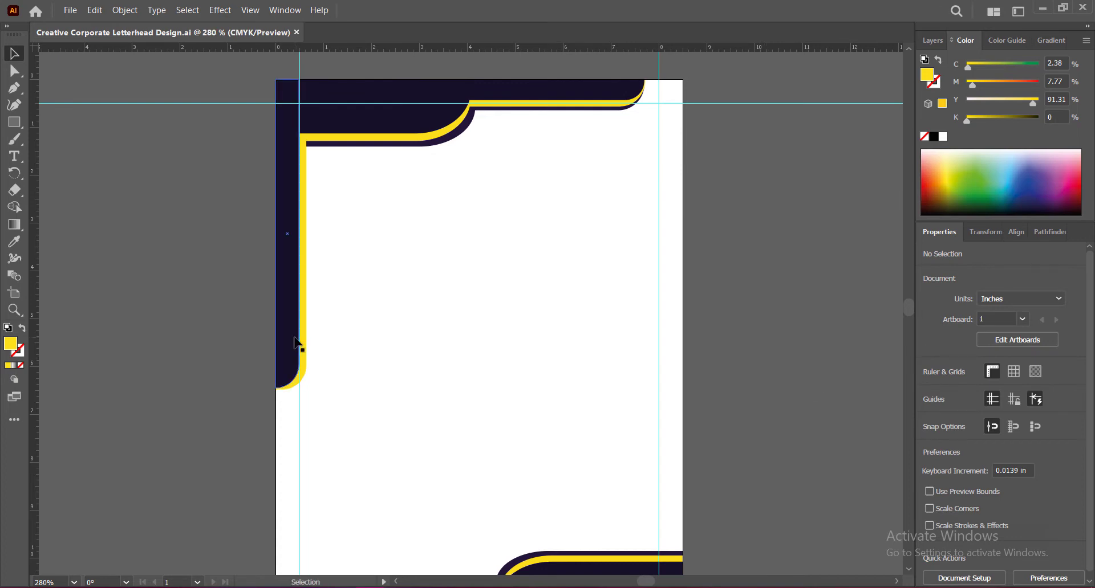
left_click(299, 349)
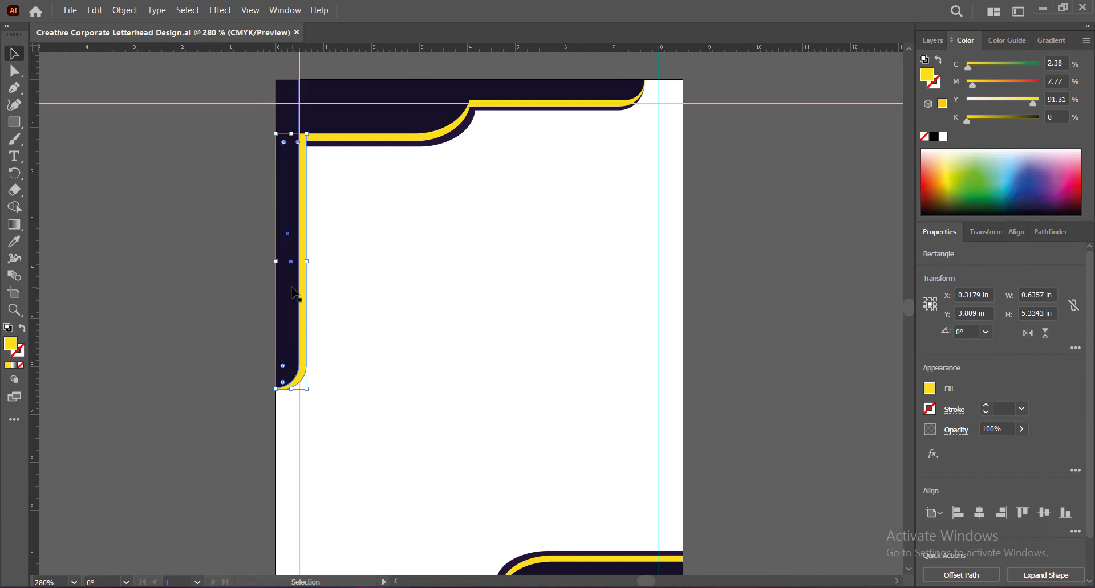
left_click_drag(306, 261, 304, 263)
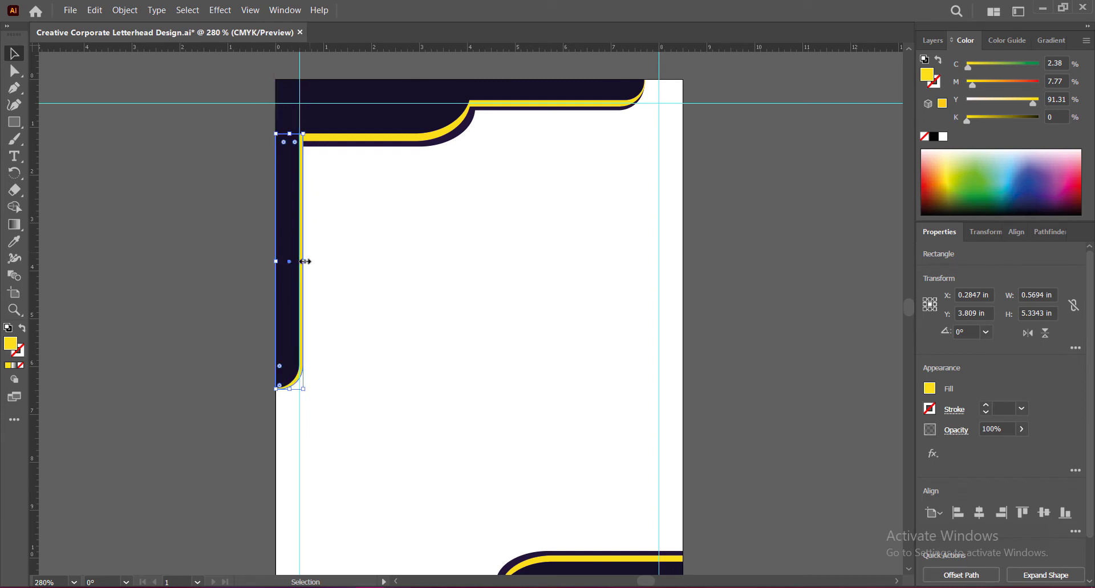
Set the left navy bar's width to 0.4 in.
left_click(289, 278)
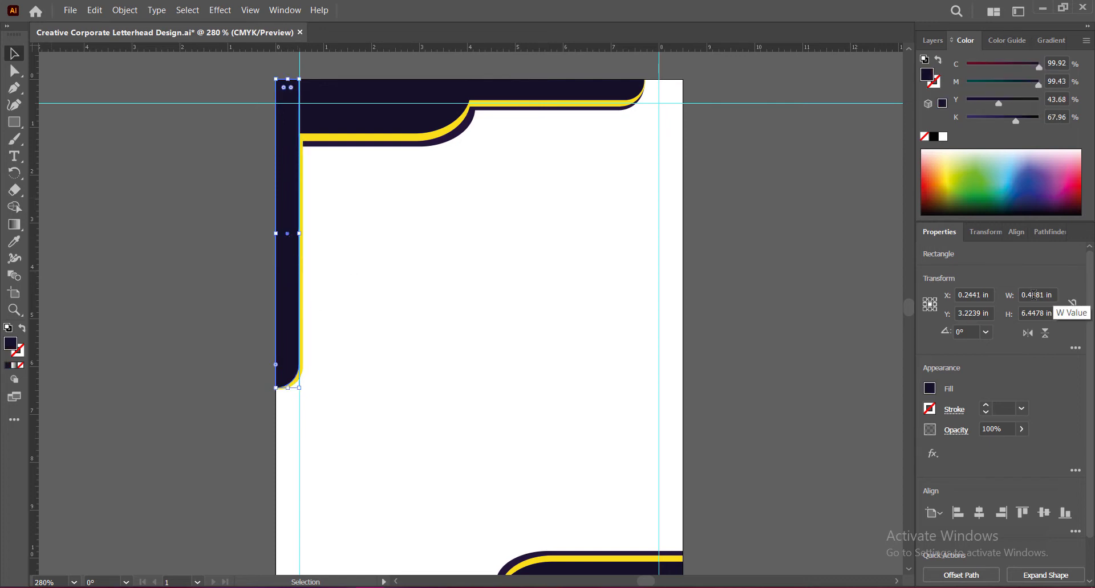
left_click_drag(1033, 295, 1088, 296)
type("0.45")
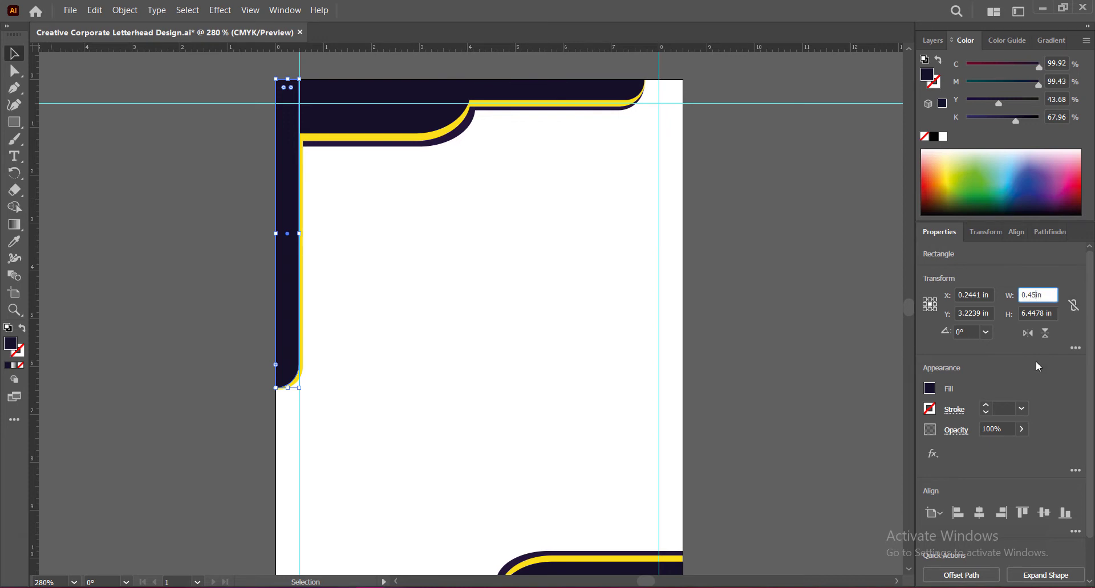
key("Return")
left_click(1035, 294)
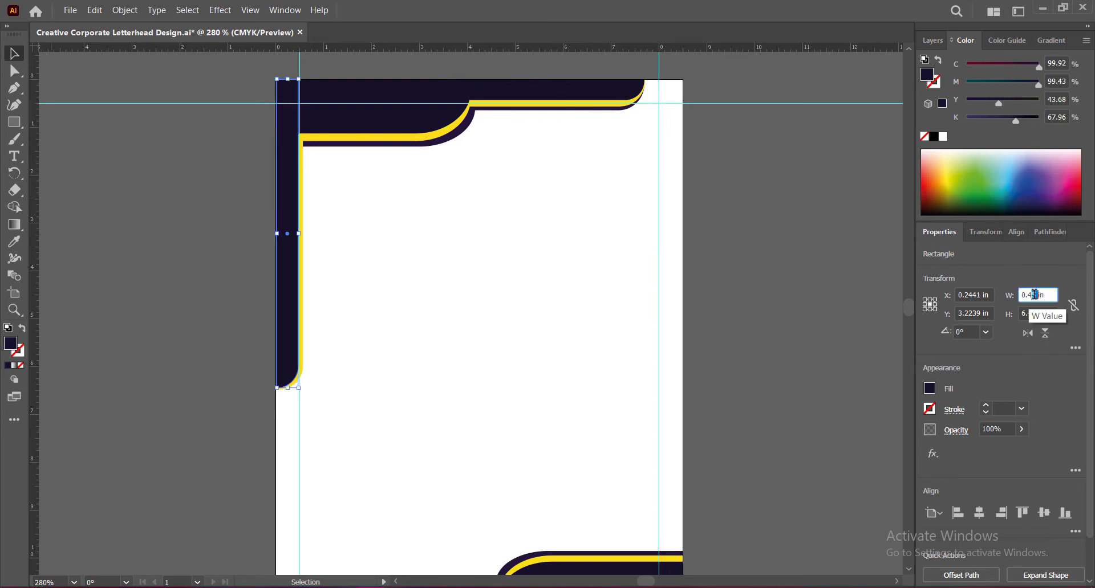
key("BackSpace")
key("Return")
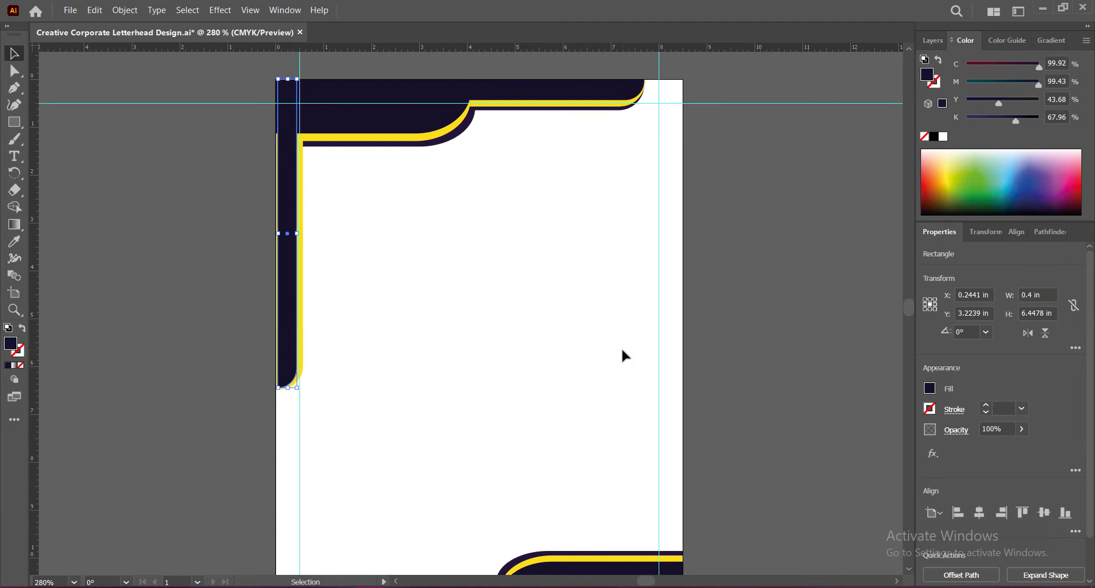
left_click(759, 353)
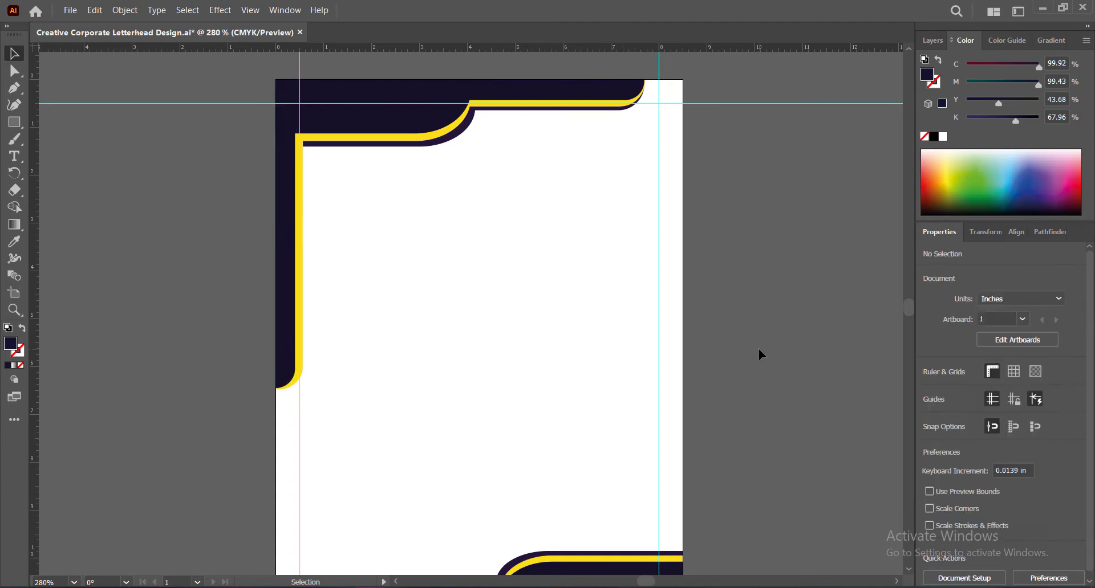
Narrow the yellow strip to 0.5 in, extend it downward, and round its bottom corner.
left_click(300, 315)
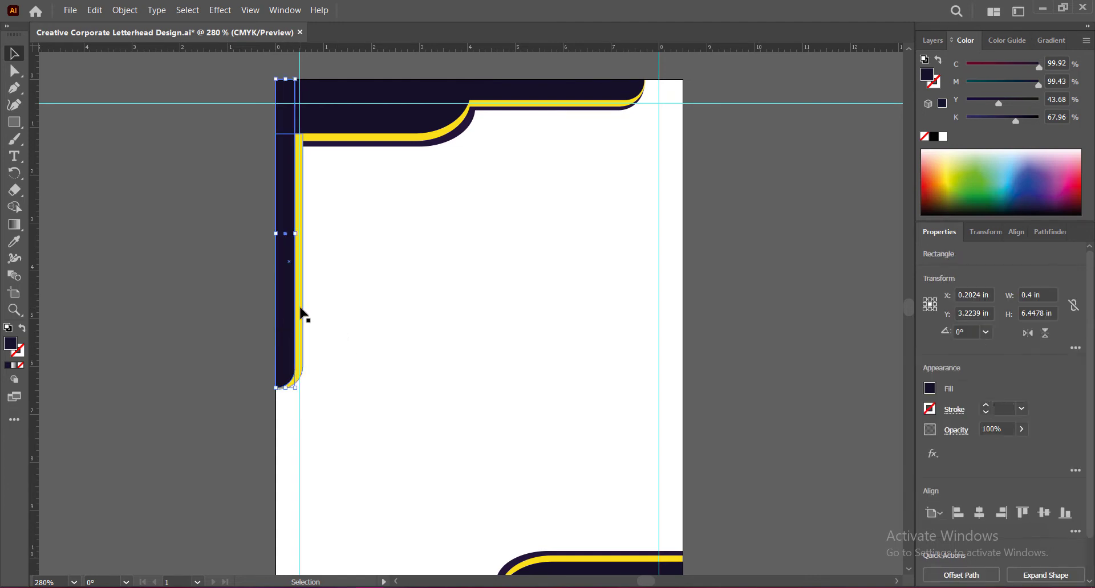
left_click_drag(304, 263, 300, 263)
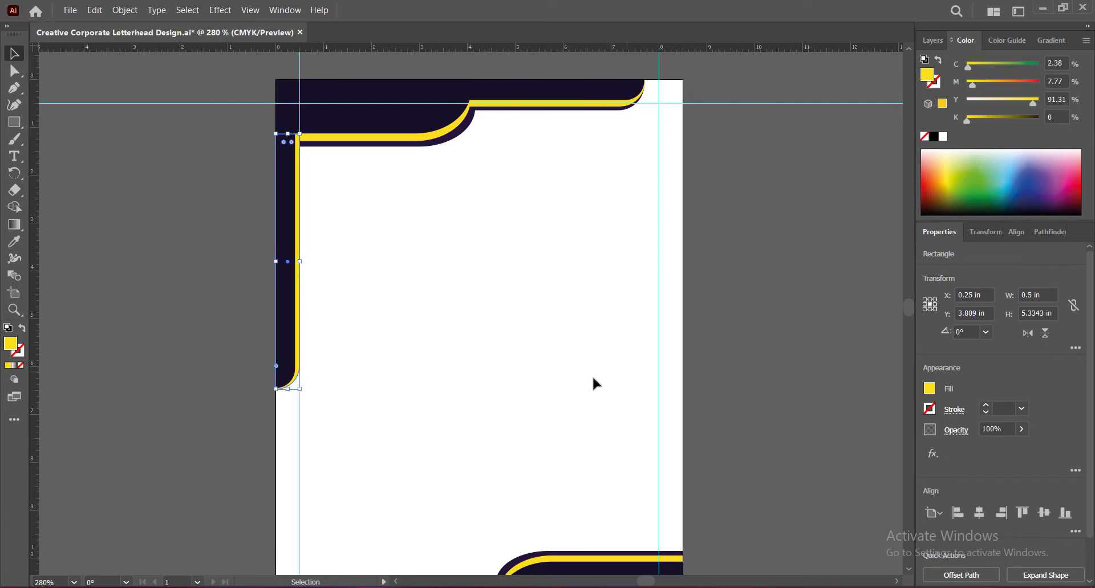
left_click_drag(288, 389, 288, 397)
left_click(735, 351)
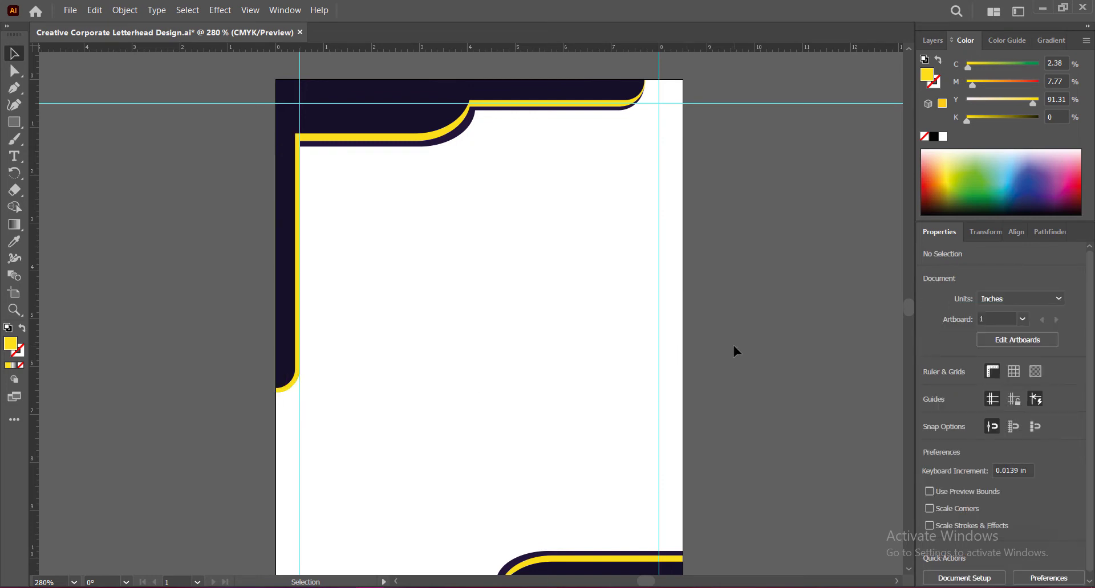
left_click(289, 391)
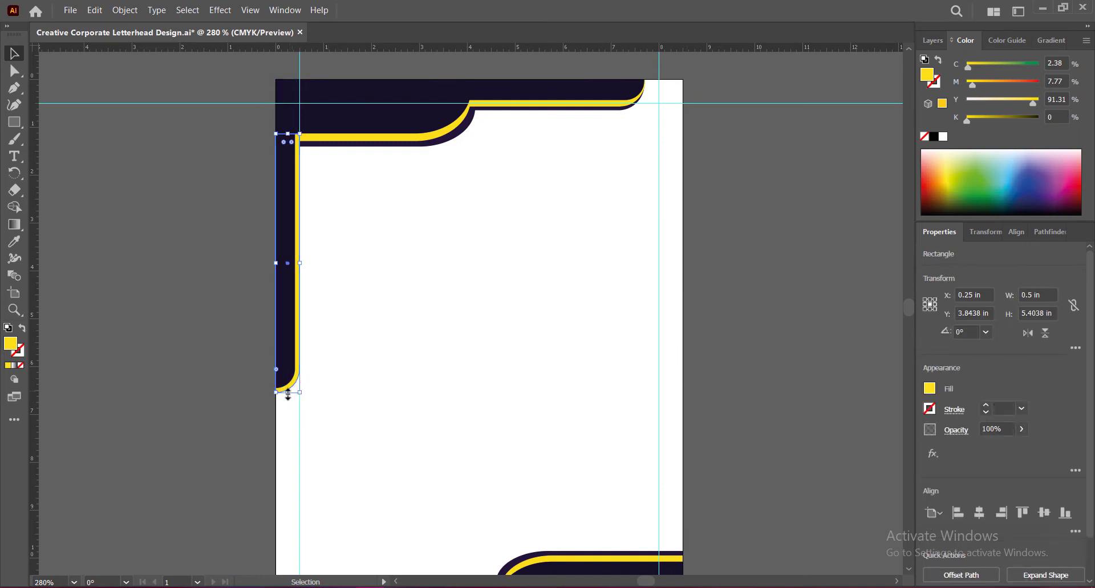
left_click_drag(287, 394, 277, 371)
left_click(14, 71)
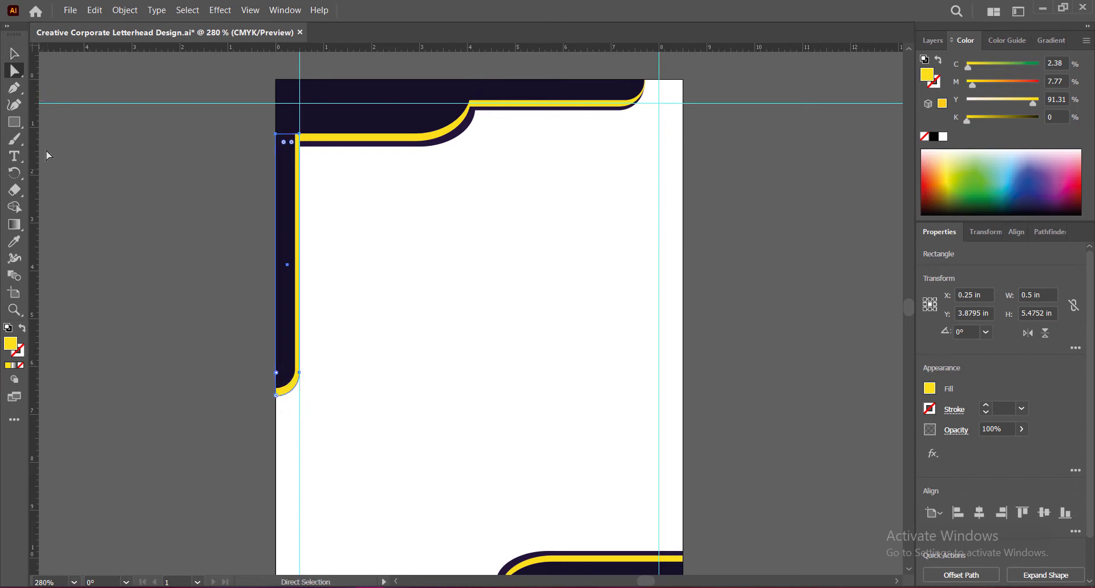
key("v")
left_click(724, 331)
Lengthen the left navy bar to about 6.58 in tall and save.
left_click(287, 381)
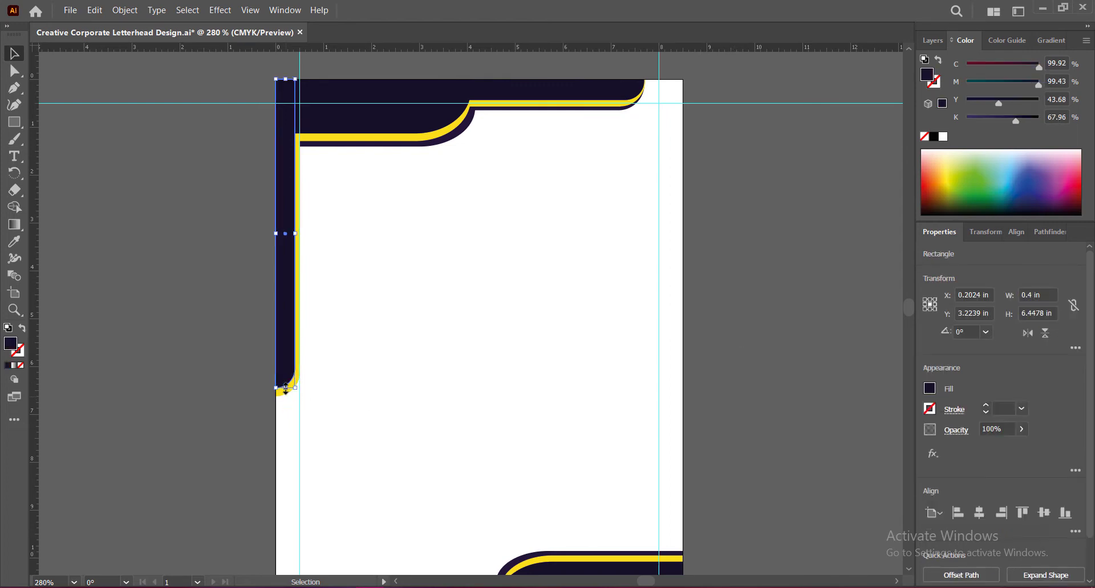
left_click_drag(286, 387, 285, 395)
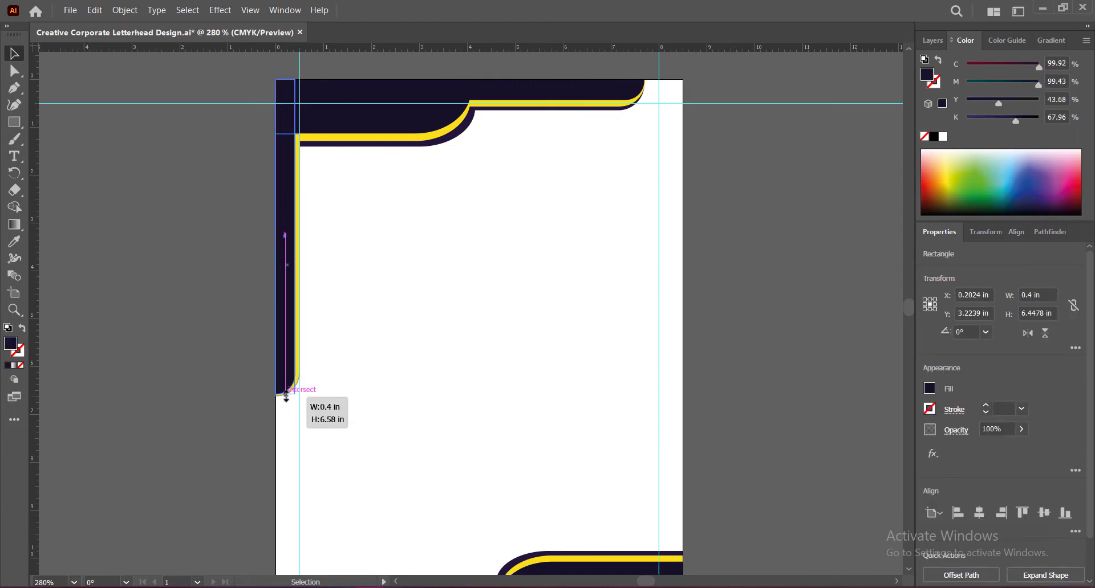
left_click(716, 334)
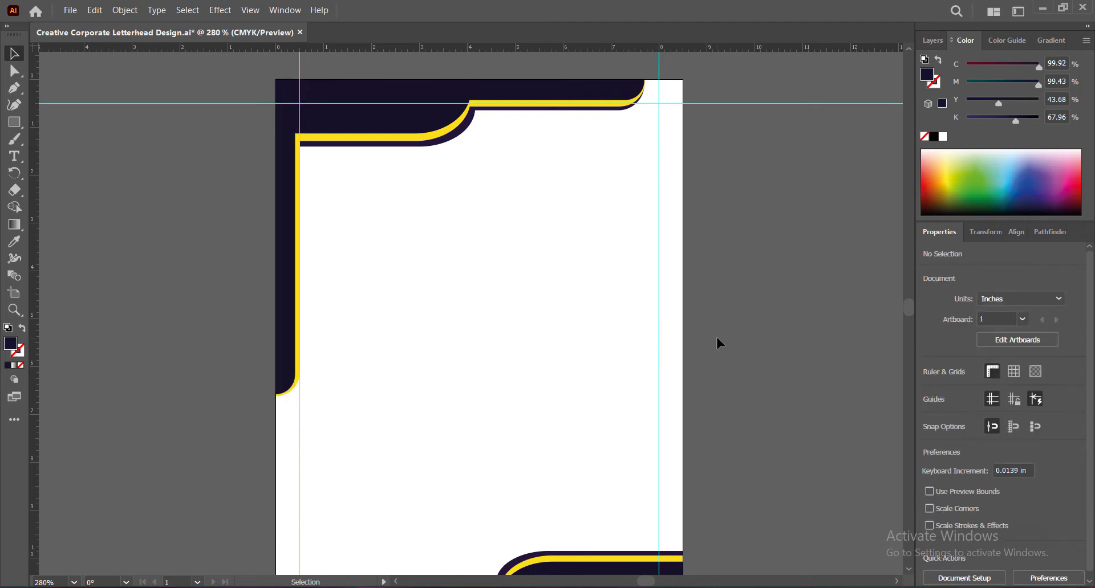
key("ctrl+s")
scroll(735, 344, "down", 2)
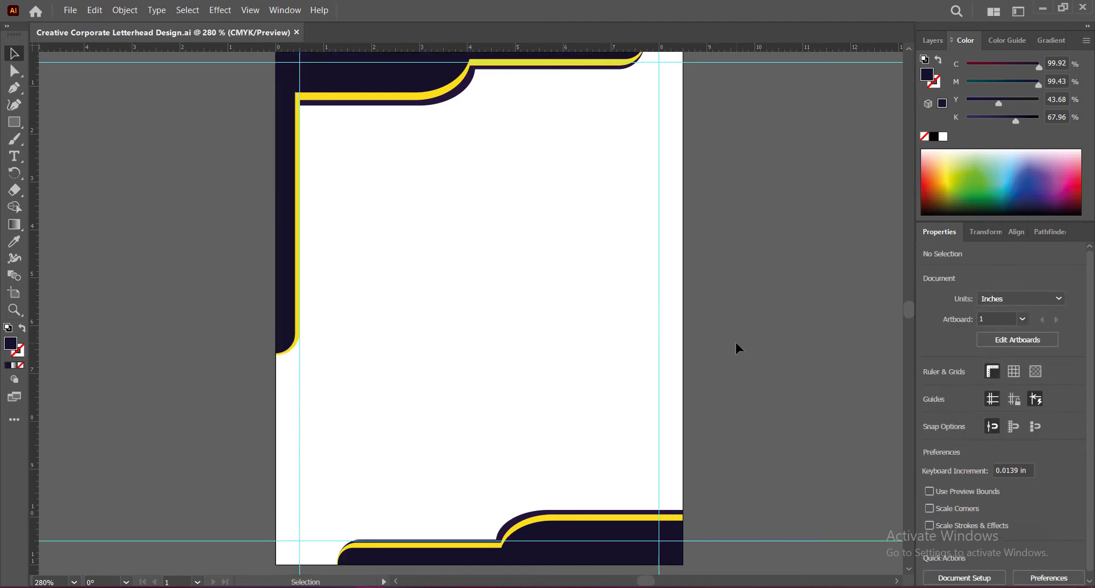
Place a copy of the left bar mid-page and reflect it top-to-bottom.
left_click(283, 311)
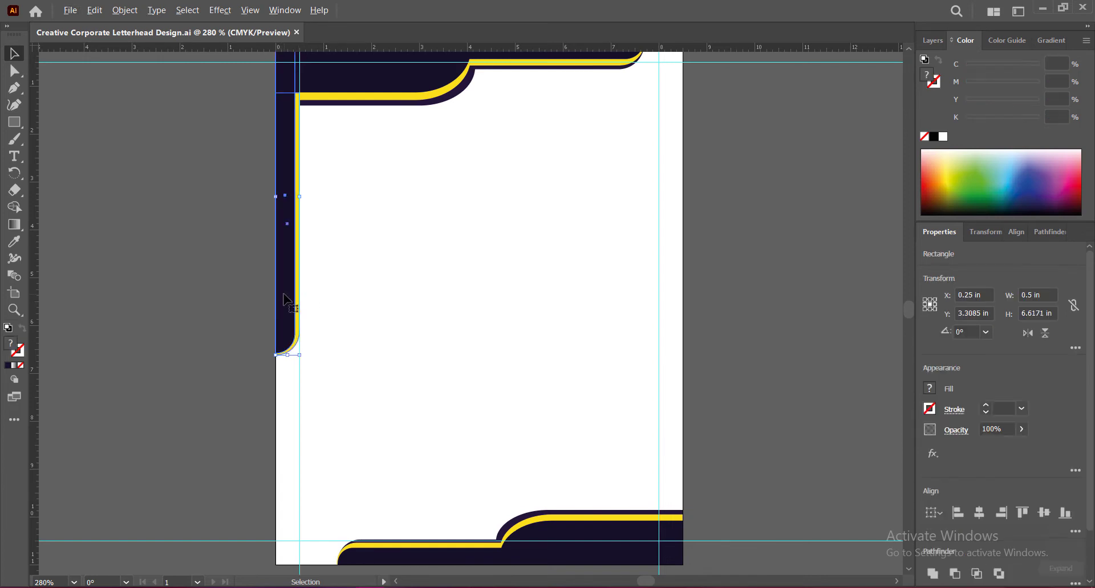
left_click_drag(300, 301, 561, 382)
right_click(549, 339)
mouse_move(587, 263)
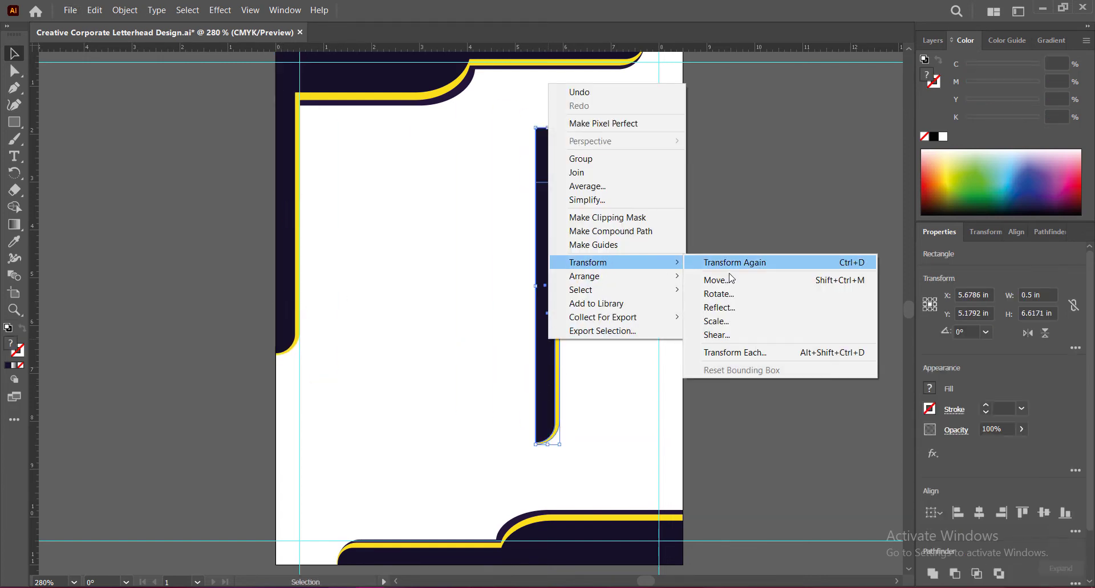
left_click(722, 305)
left_click(721, 167)
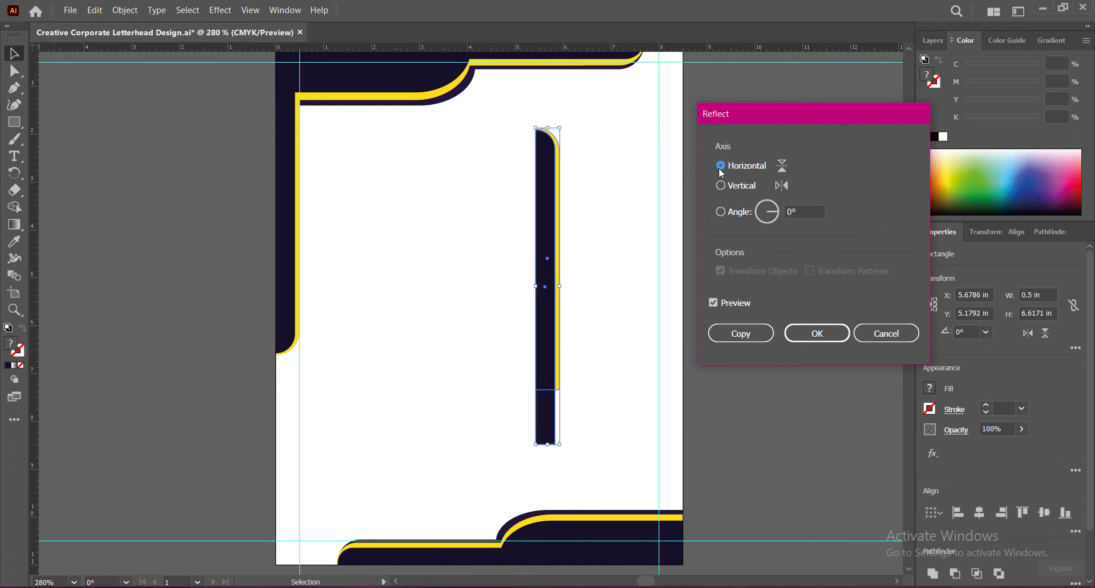
left_click(810, 334)
Reflect the copy left-to-right and move it to the page's right edge.
right_click(549, 317)
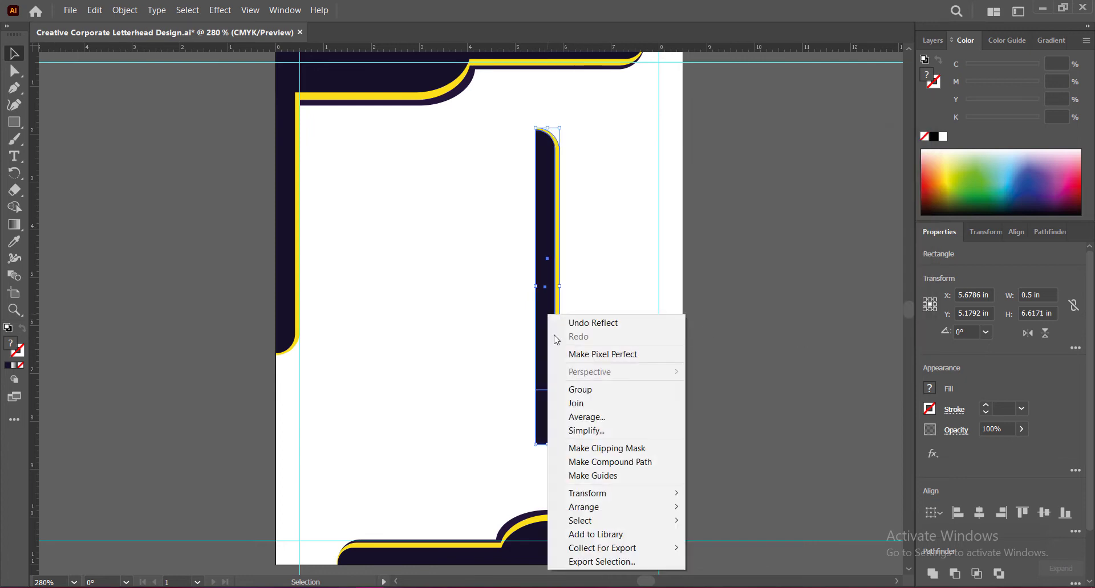
left_click(711, 539)
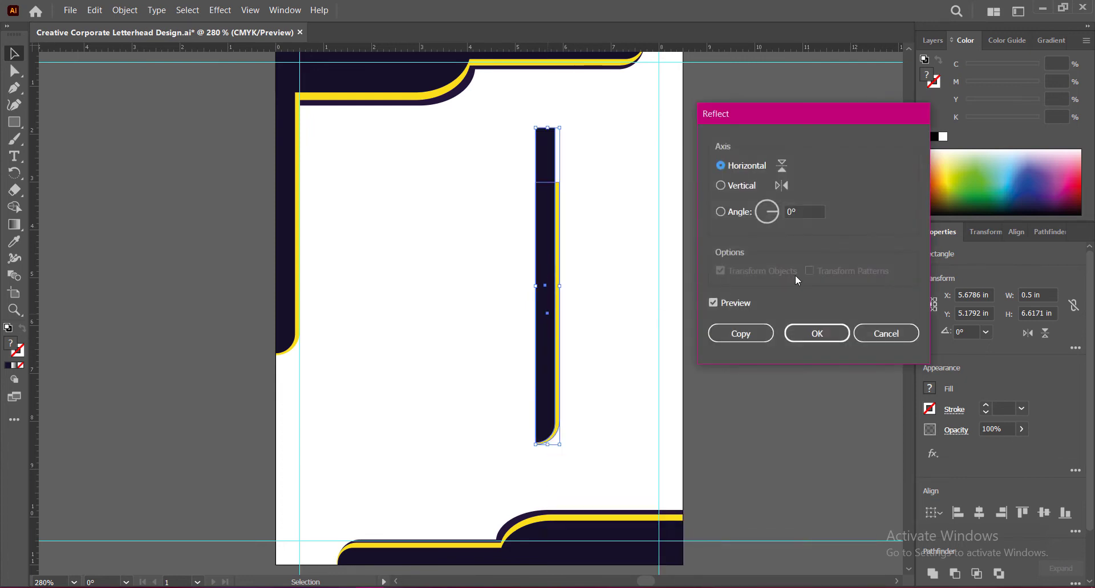
left_click(720, 186)
left_click(825, 333)
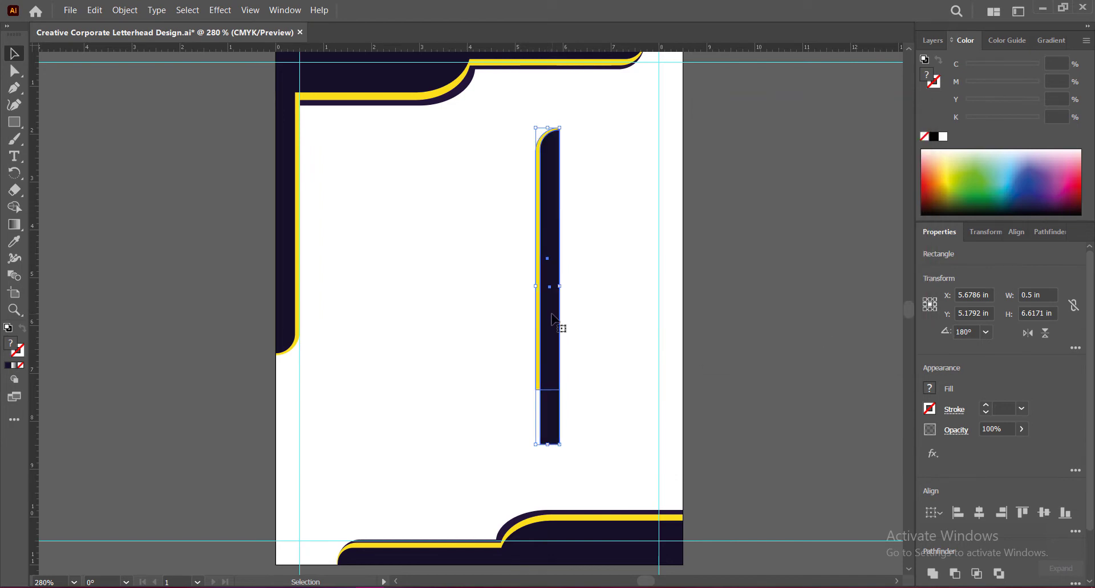
mouse_move(551, 319)
left_mouse_down()
mouse_move(675, 383)
mouse_move(674, 401)
mouse_move(676, 379)
mouse_move(674, 402)
left_mouse_up()
key("ctrl+shift+a")
left_click(673, 410)
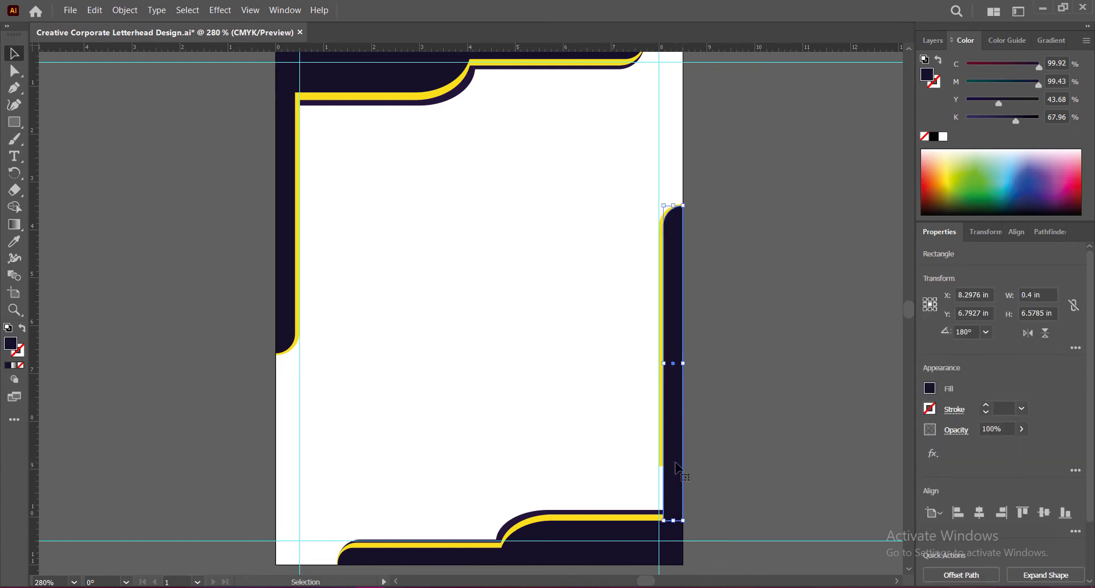
Give the right rectangle the yellow stripe's colour with the Eyedropper.
key("i")
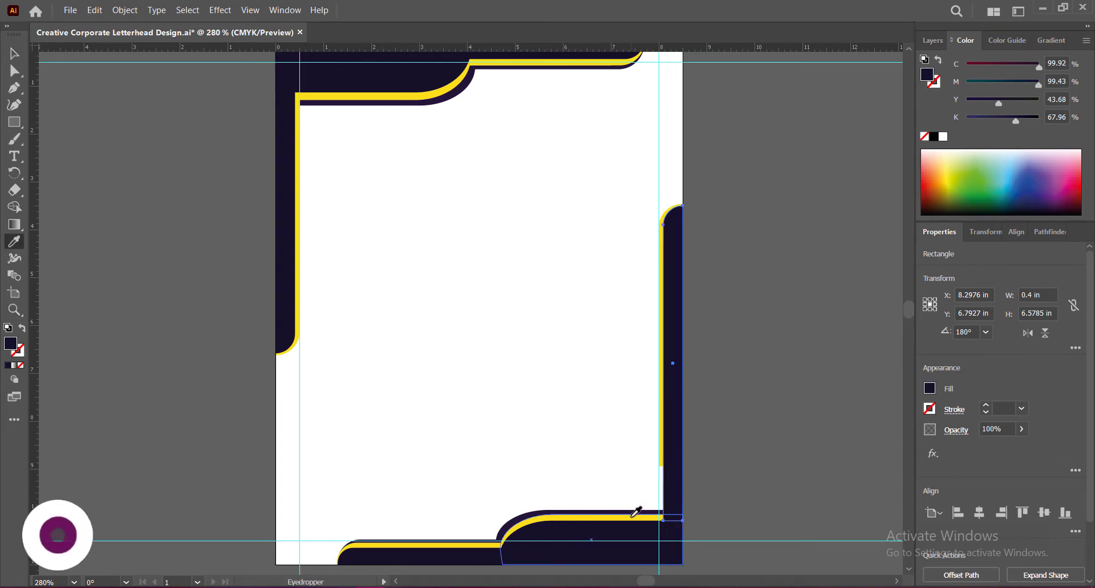
left_click(635, 516)
key("v")
left_click(741, 363)
left_click(662, 388)
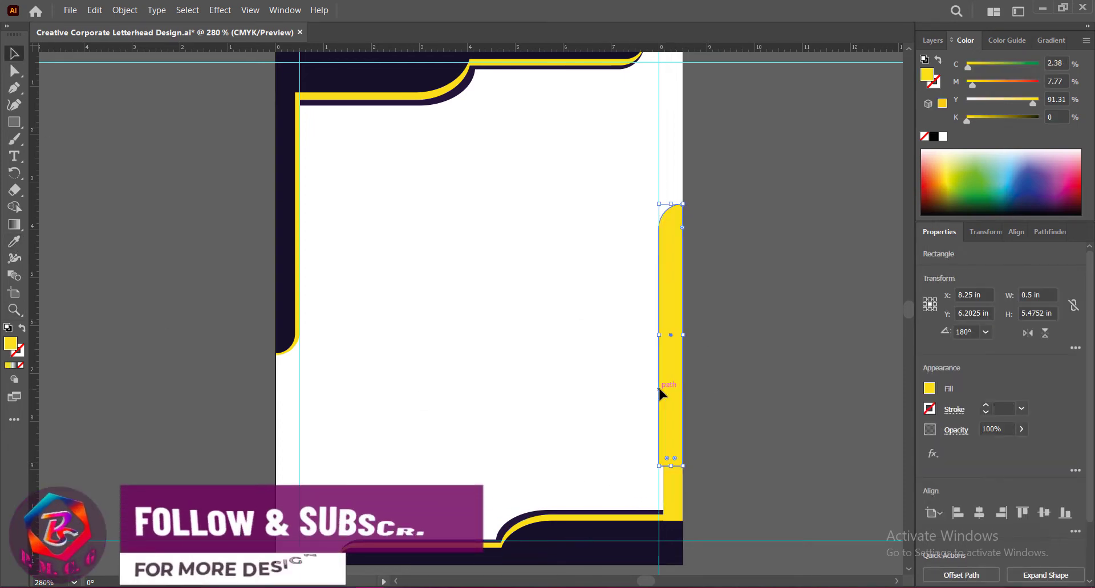
Eyedrop the header's dark navy onto the right bar and extend it downward.
left_click(14, 242)
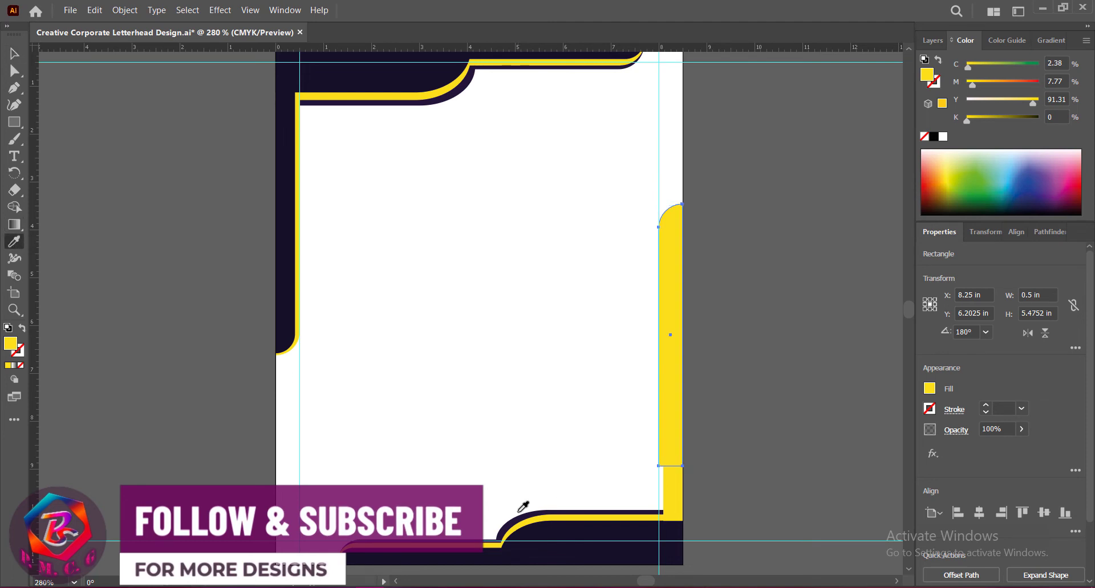
left_click(520, 519)
left_click(15, 53)
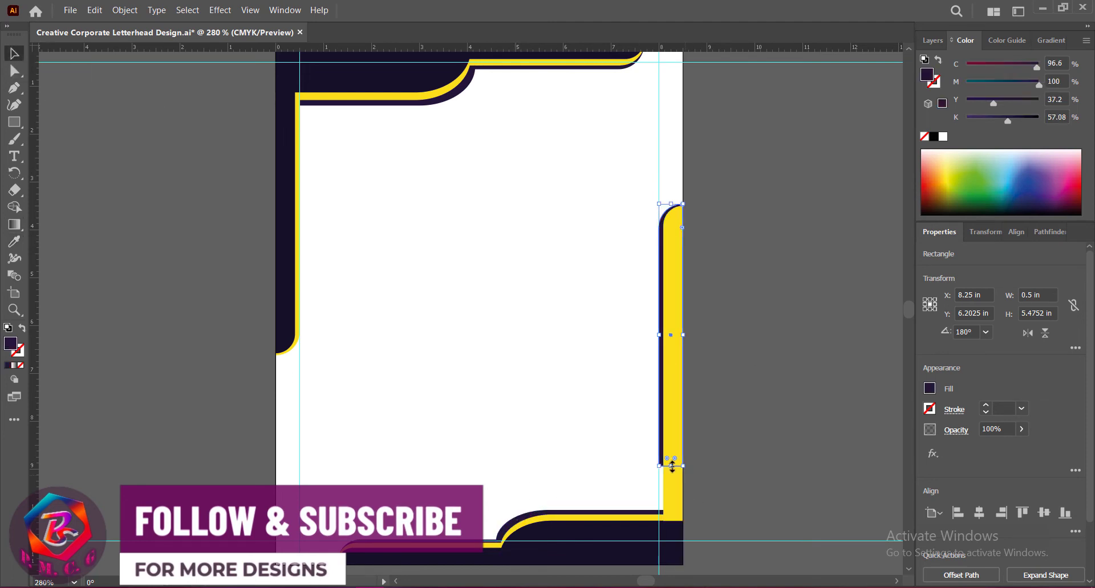
left_click_drag(671, 466, 670, 509)
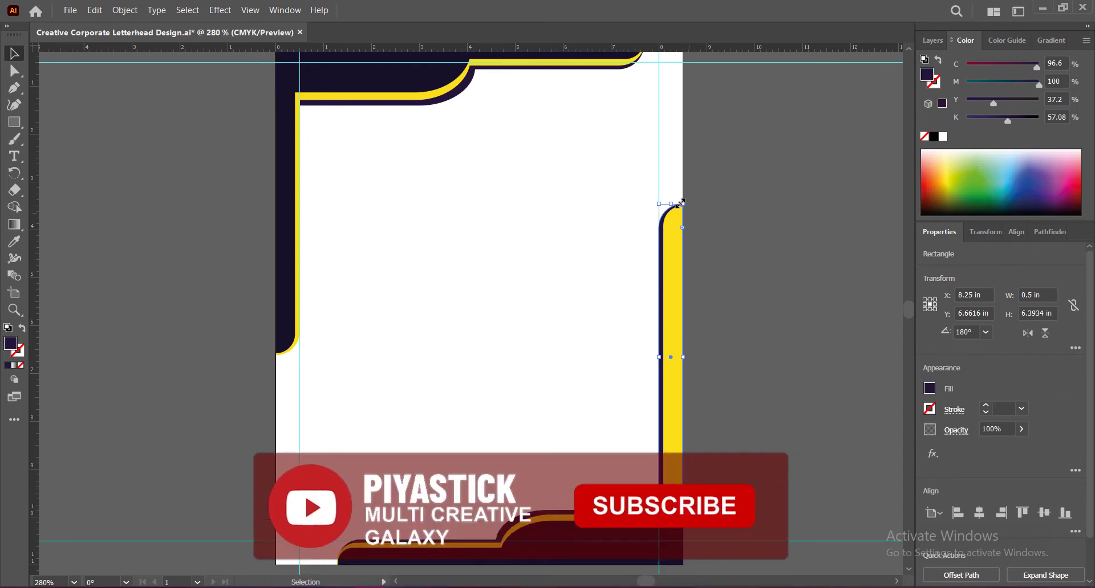
left_click(765, 282)
Lower the navy rectangle's top edge to mid-page and save the file.
left_click(672, 347)
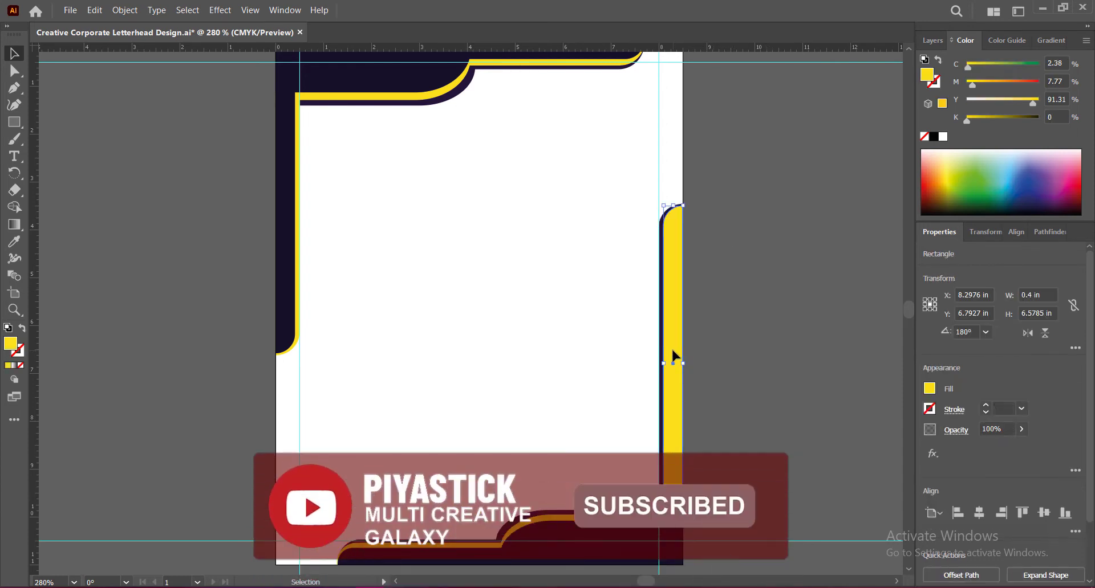
left_click(662, 355, "shift")
left_click(661, 356)
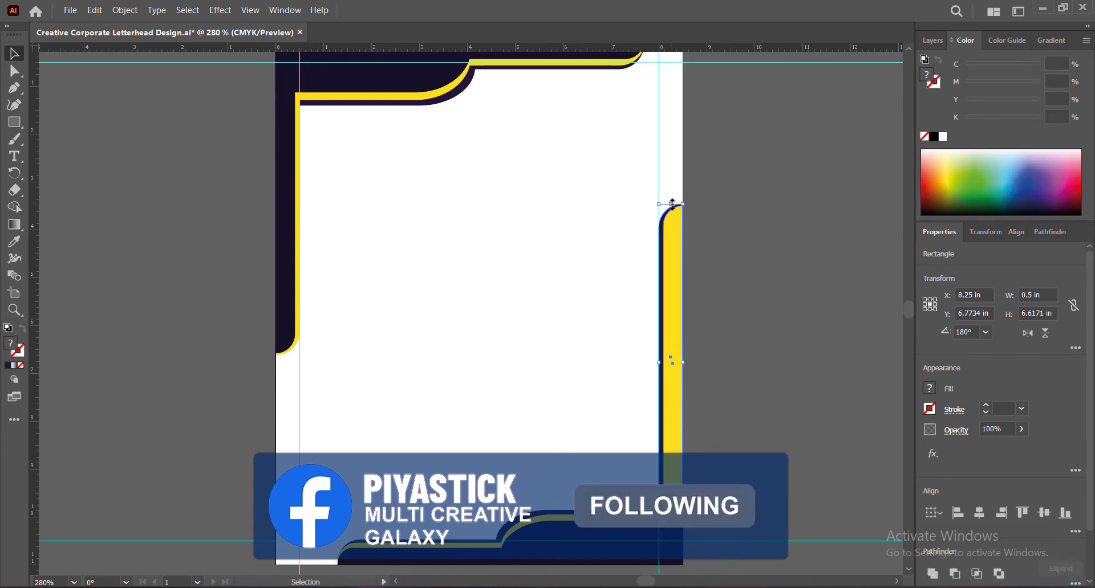
mouse_move(672, 203)
left_mouse_down()
mouse_move(674, 348)
mouse_move(676, 323)
left_mouse_up()
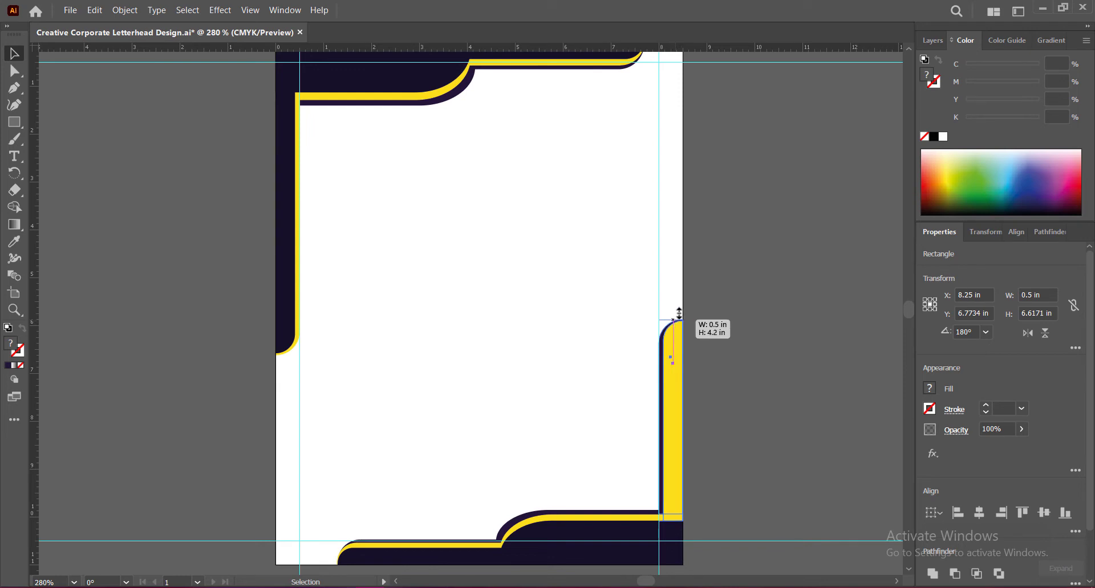
left_click_drag(676, 323, 675, 303)
left_click(804, 390)
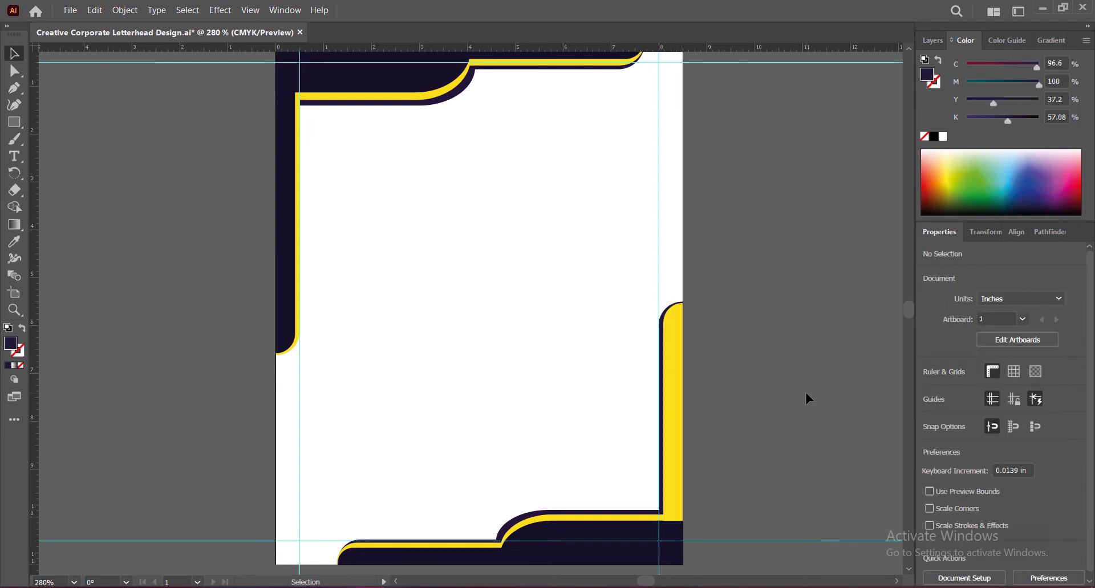
key("ctrl+s")
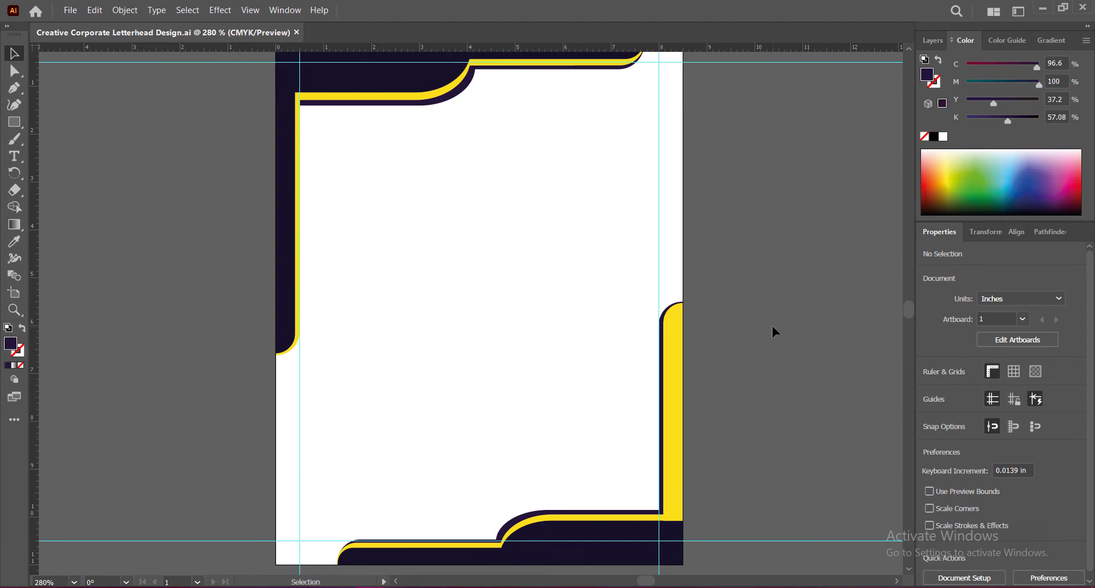
Paste the B logo, scale it to about 1.07 in under the header band, and save.
key("ctrl+v")
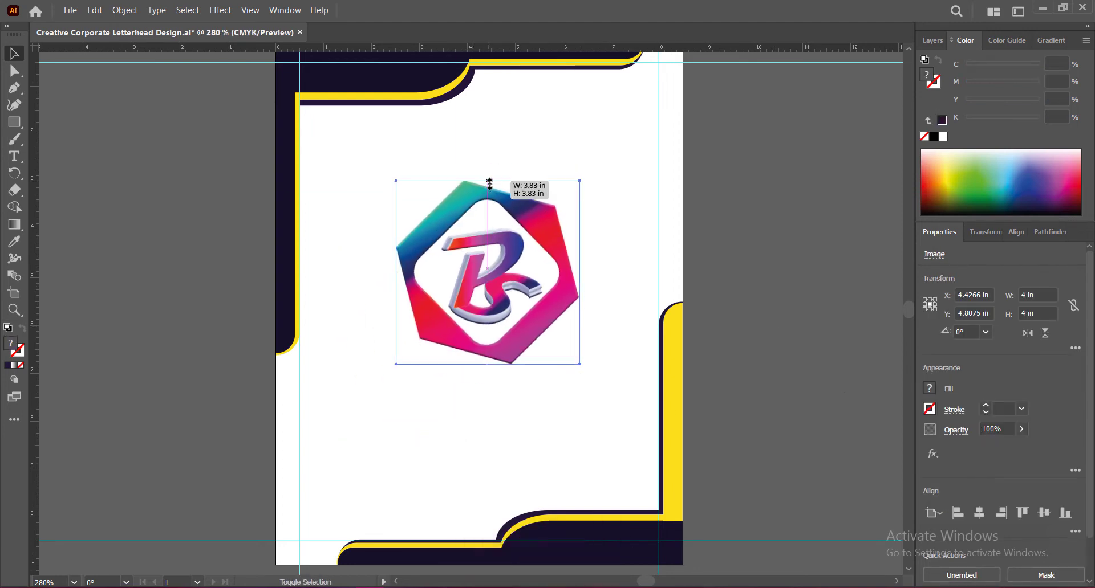
mouse_move(487, 172)
left_mouse_down()
mouse_move(488, 302)
mouse_move(516, 120)
left_mouse_up()
scroll(525, 238, "up", 1)
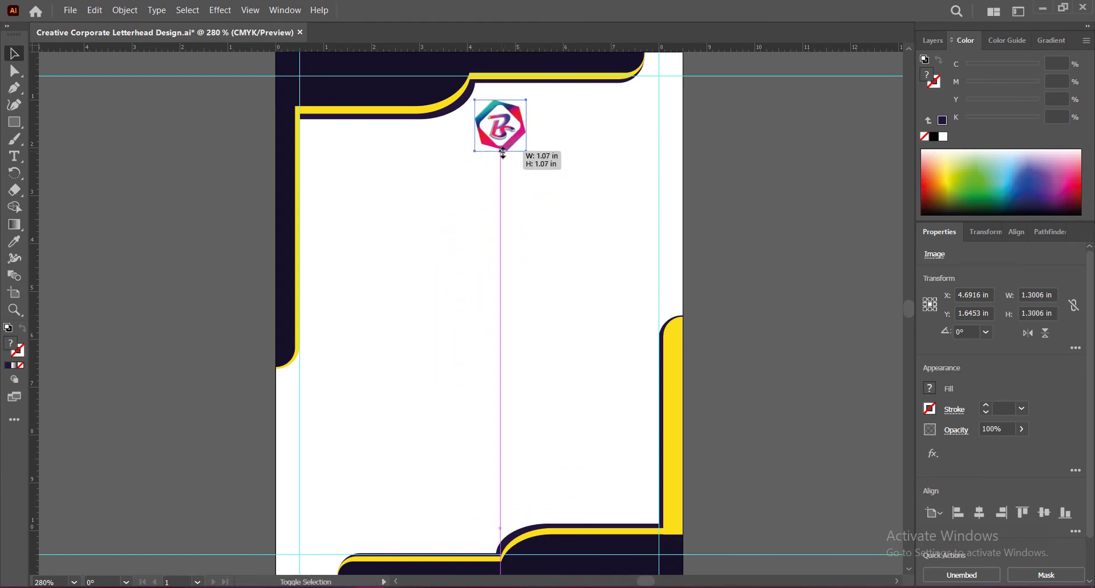
left_click_drag(530, 161, 520, 150)
left_click_drag(512, 114, 507, 114)
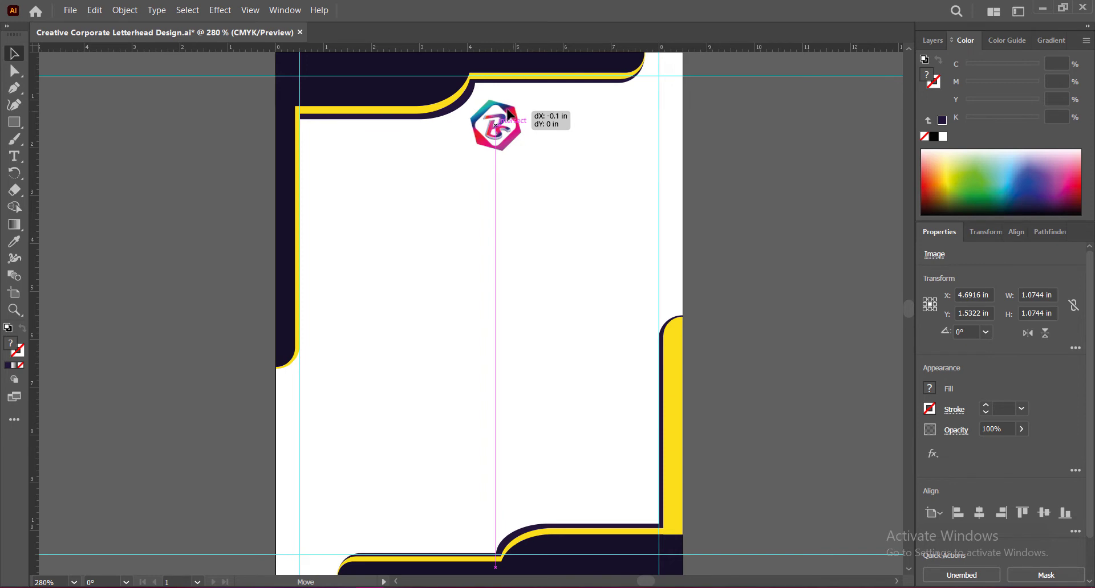
left_click_drag(507, 114, 507, 114)
left_click(778, 215)
key("ctrl+s")
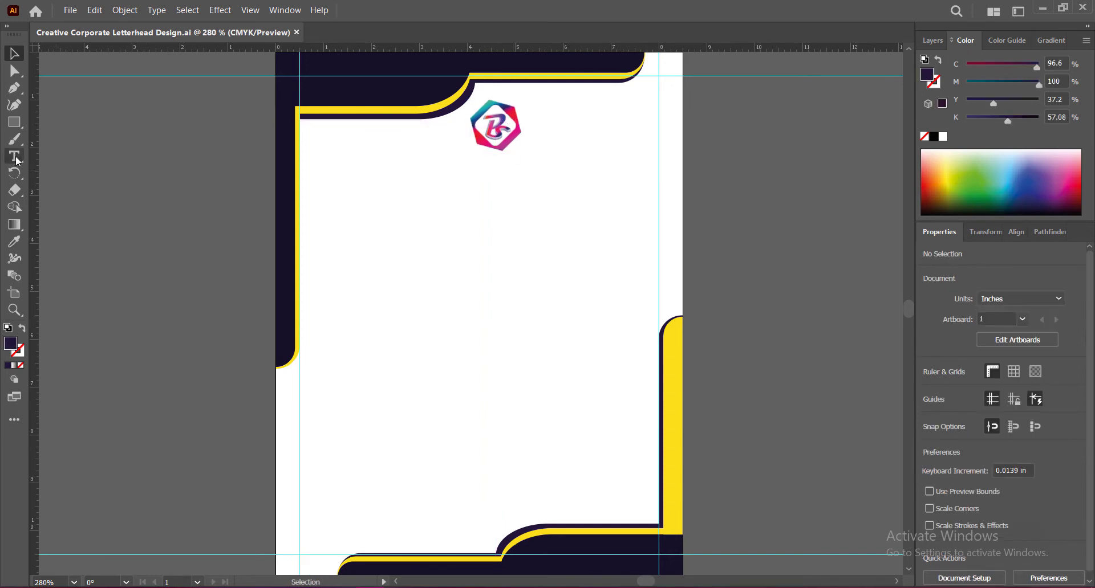
Type 'PMC GALAXY' in Bahnschrift and place it beside the logo.
left_click(18, 162)
scroll(1053, 399, "down", 5)
left_click(1044, 417)
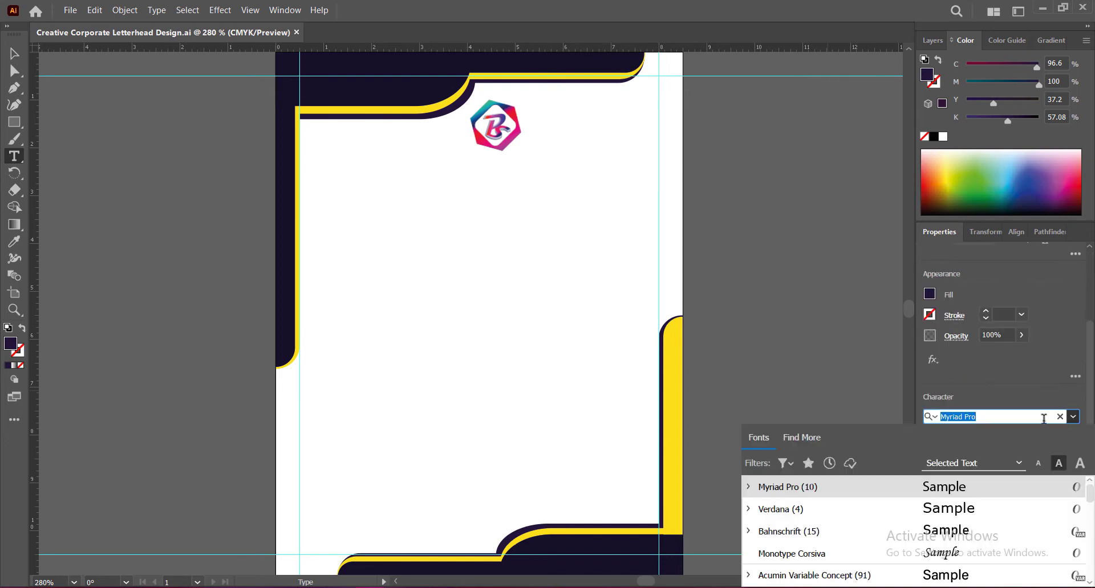
left_click(788, 531)
left_click(526, 111)
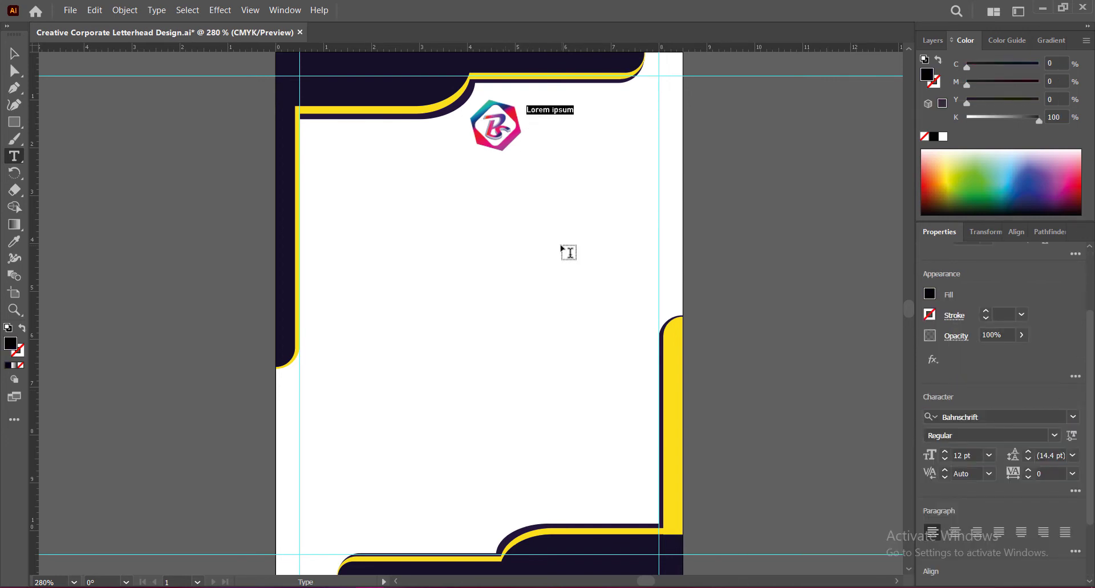
type("PMC GALAXY")
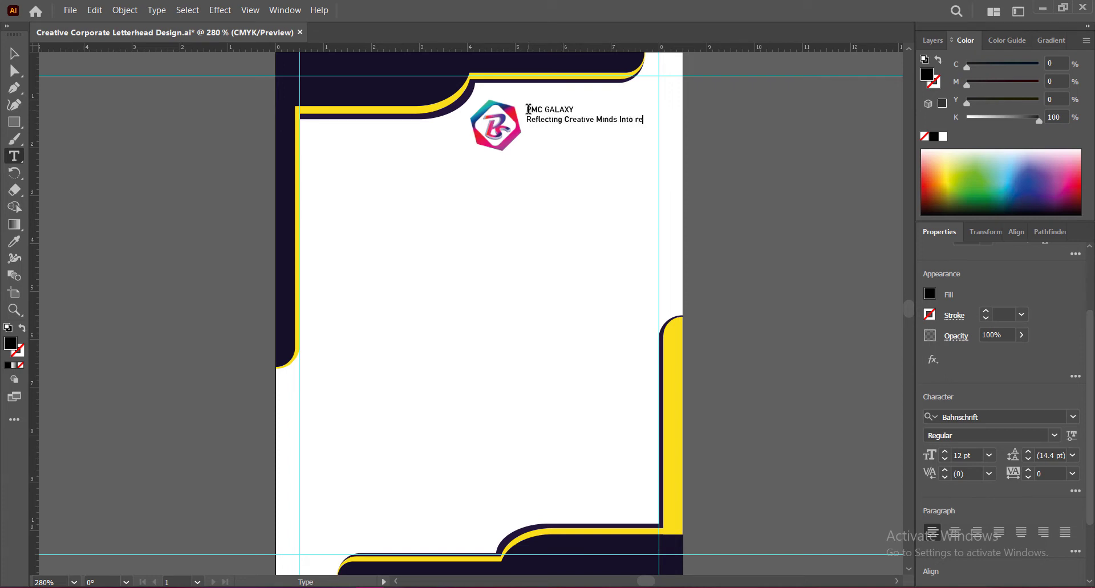
key("Escape")
key("ctrl+shift+r")
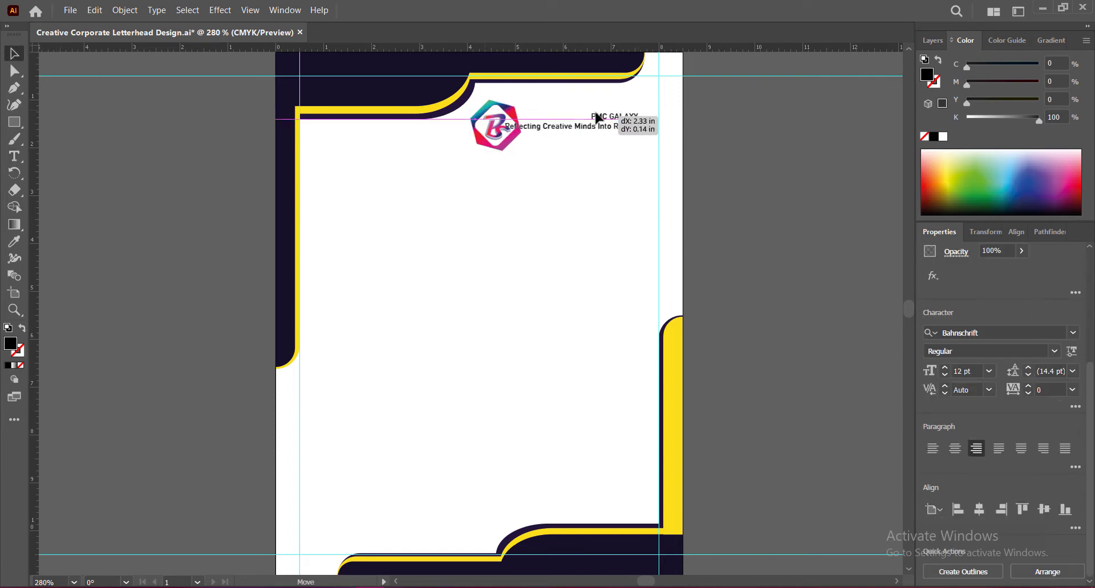
left_click_drag(616, 120, 613, 117)
Make PMC GALAXY dark navy, Bold, 27 pt with tracking 75.
triple_click(581, 112)
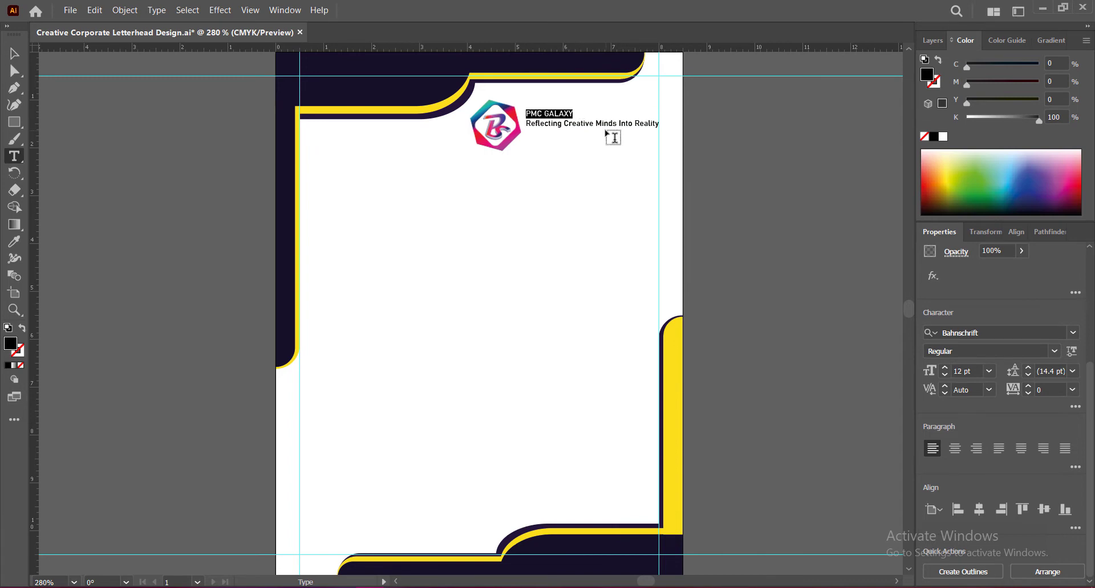
left_click(14, 242)
left_click(495, 125)
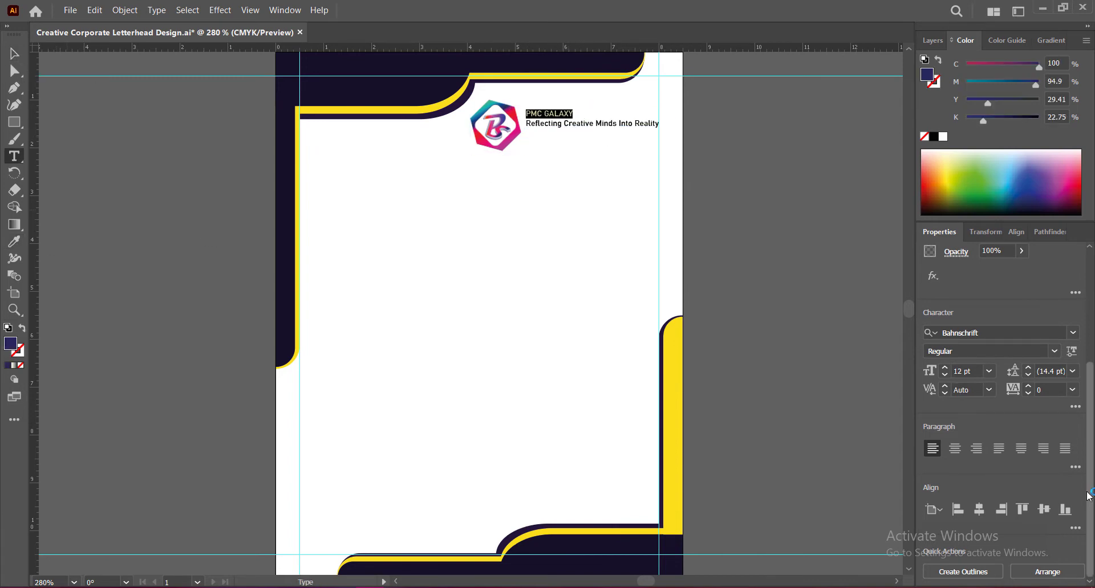
left_click(1053, 351)
left_click(970, 335)
left_click(989, 371)
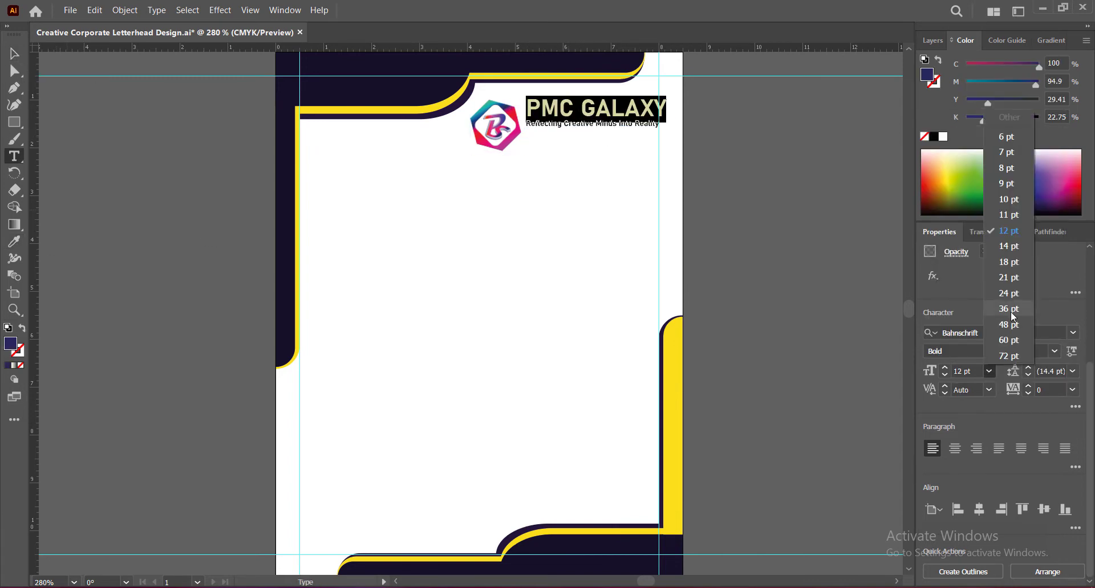
left_click(945, 368)
left_click(1071, 390)
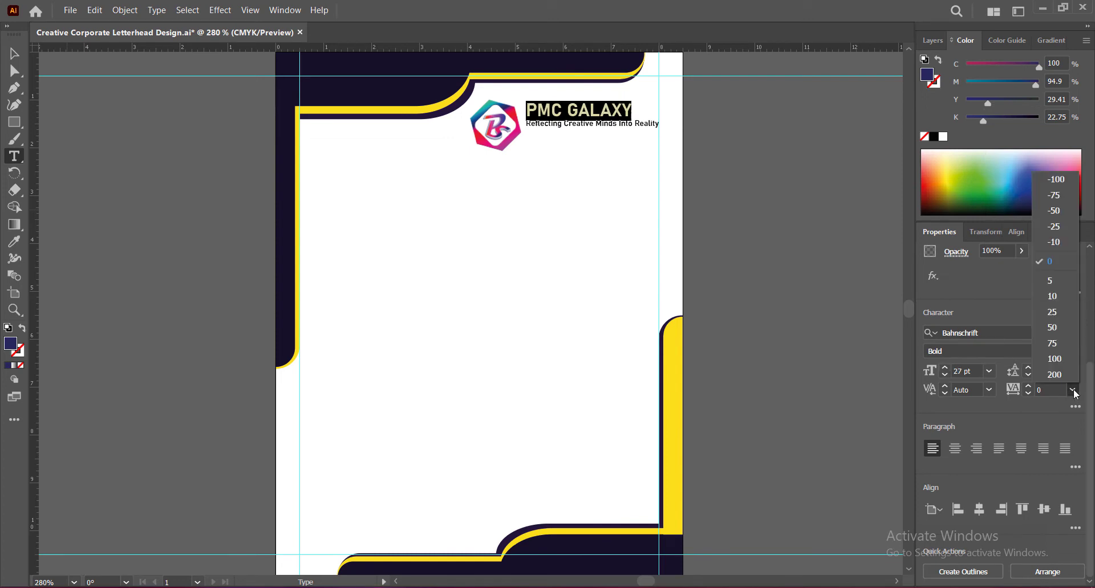
left_click(1052, 343)
Set the tagline to SemiLight SemiCondensed and nudge the title block beside the logo.
left_click(1053, 351)
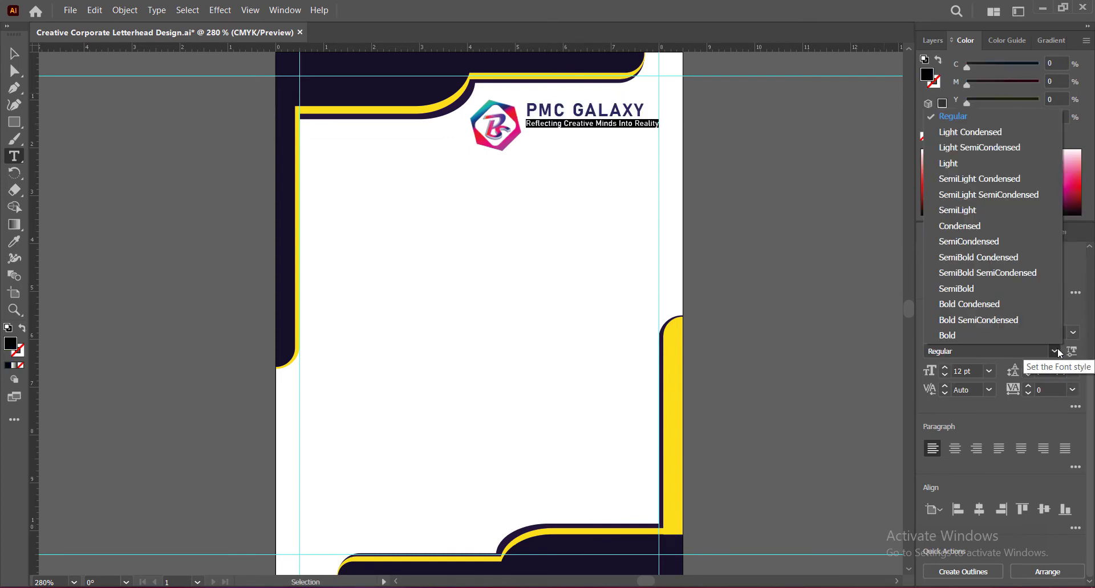
left_click(943, 225)
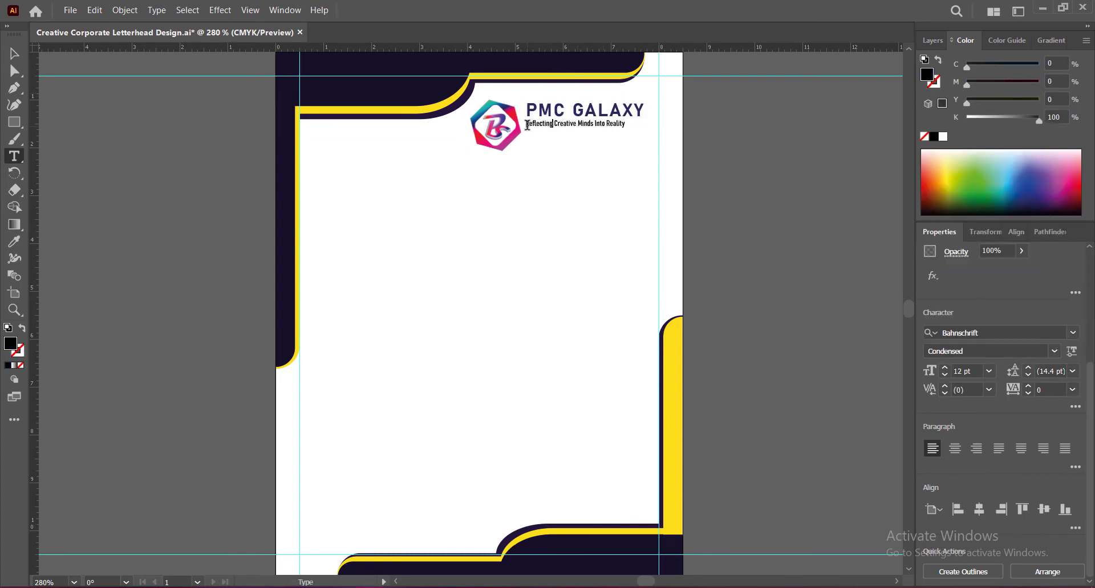
left_click_drag(527, 125, 624, 124)
left_click(1054, 352)
left_click(946, 203)
left_click(615, 124)
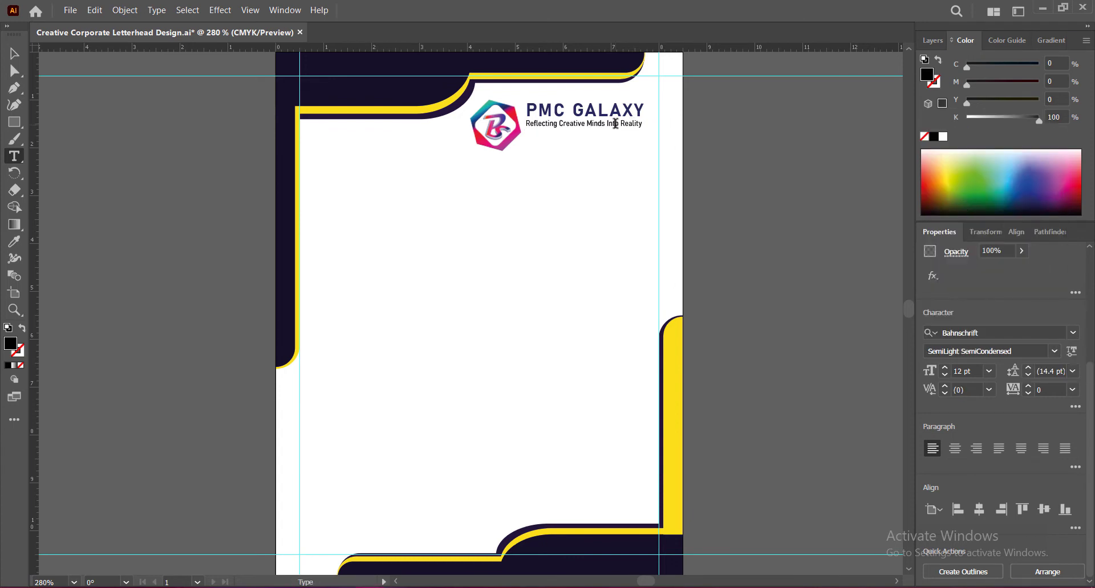
key("Escape")
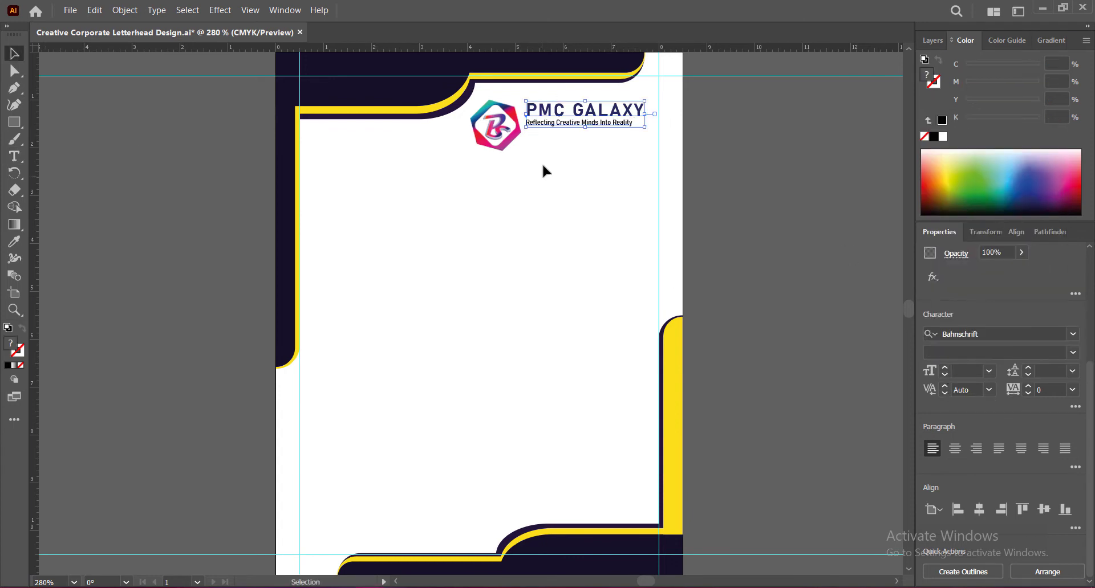
left_click_drag(582, 118, 596, 124)
left_click(735, 191)
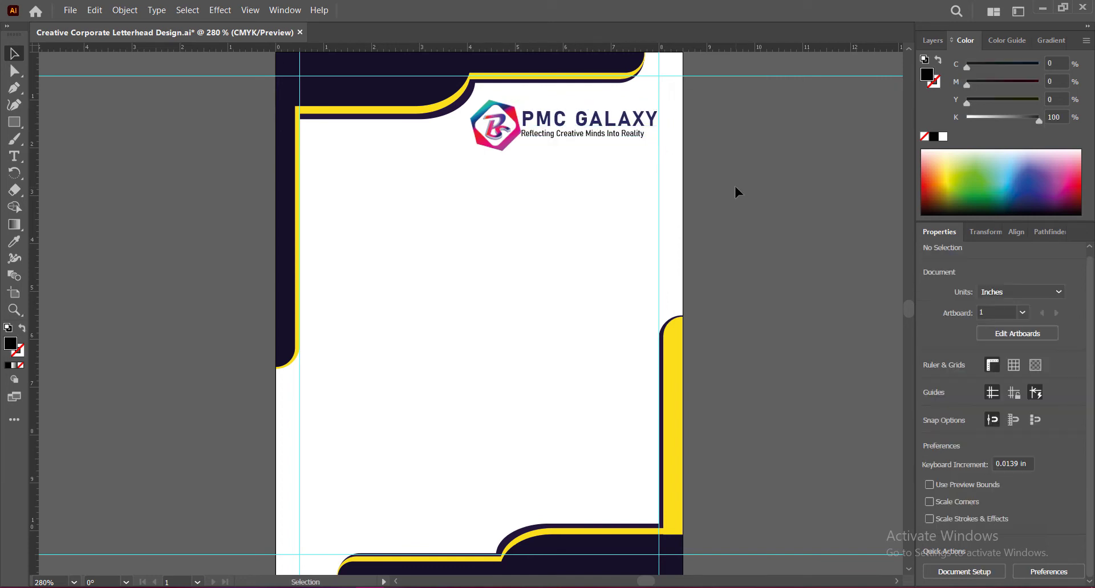
key("ctrl+z")
key("t")
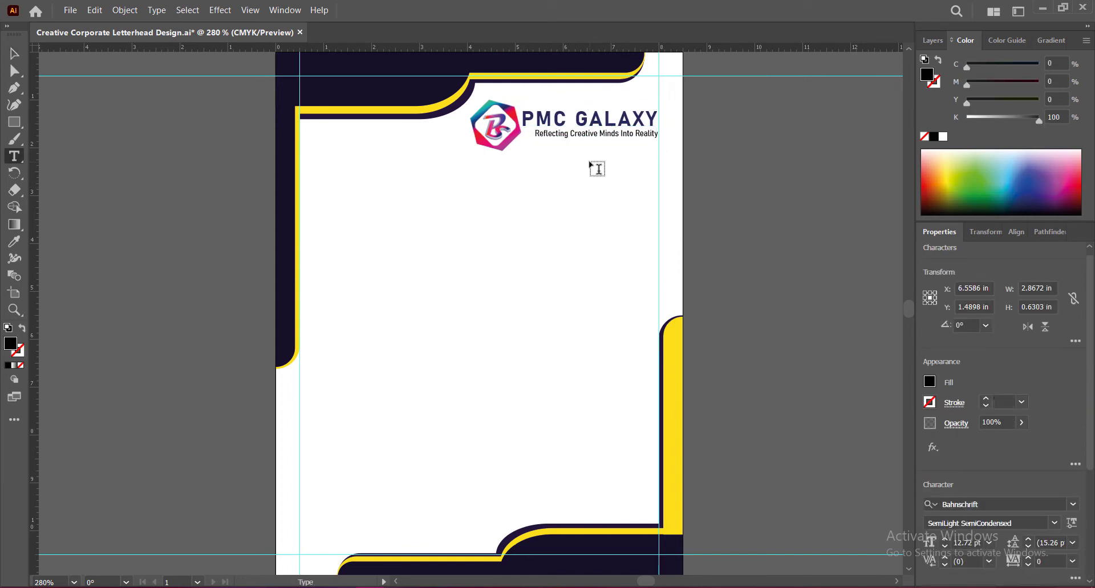
Move the logo toward the title, then shift and shrink both together.
key("v")
mouse_move(514, 117)
left_mouse_down()
mouse_move(480, 127)
mouse_move(481, 104)
left_mouse_up()
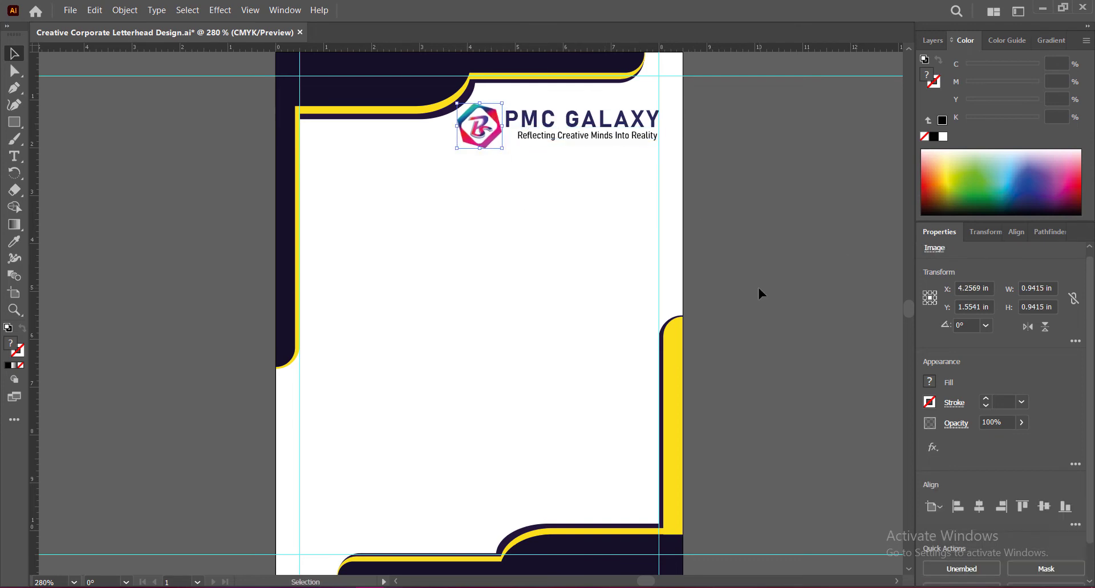
left_click(576, 120, "shift")
left_click_drag(576, 120, 576, 132)
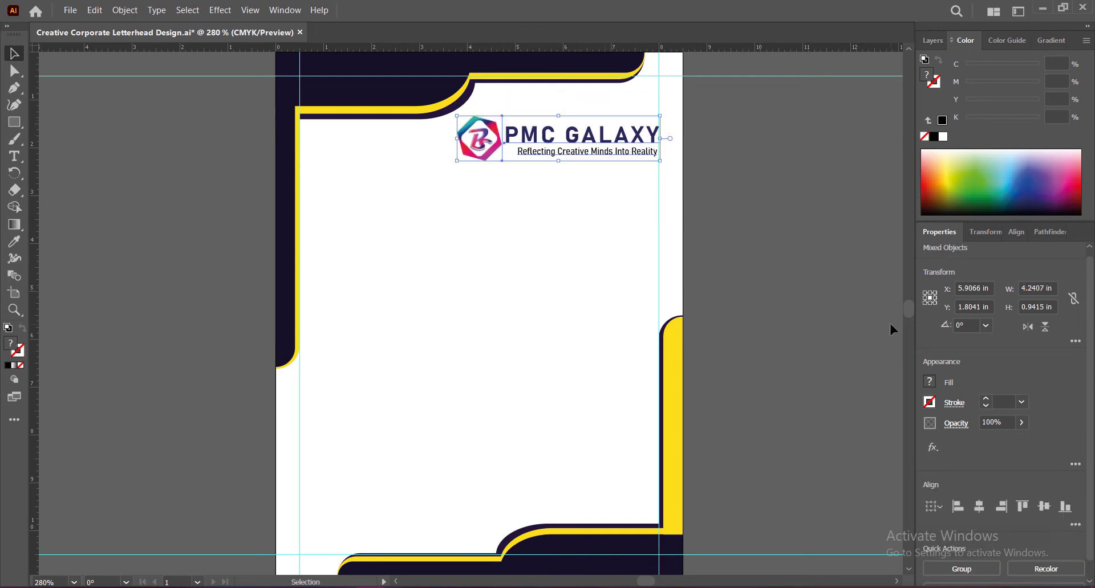
key("Up")
key("Up")
left_click_drag(456, 154, 475, 148)
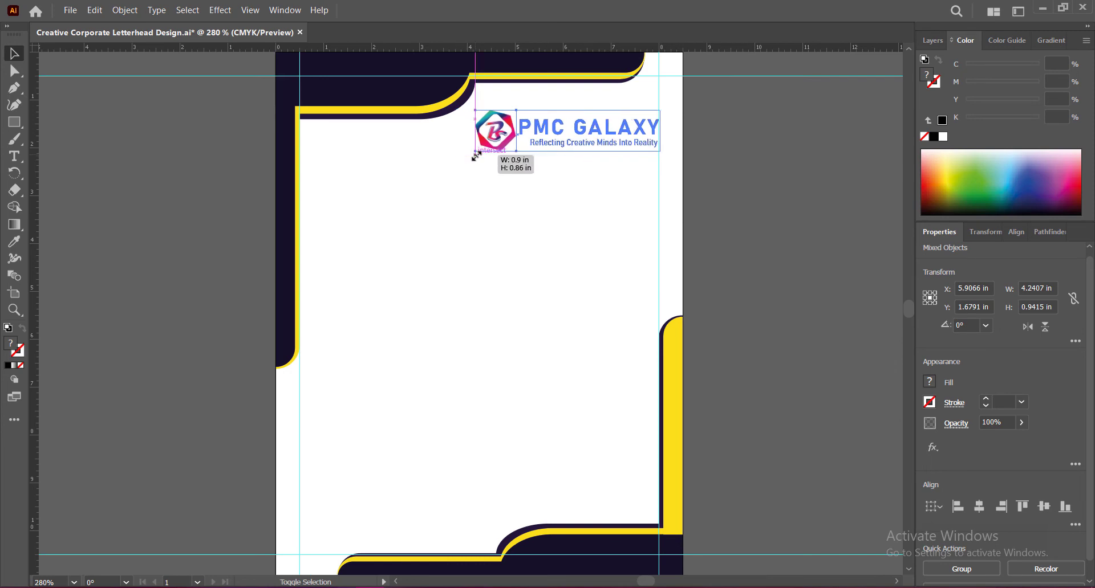
key("Up")
key("Up")
key("Up")
left_click(558, 195)
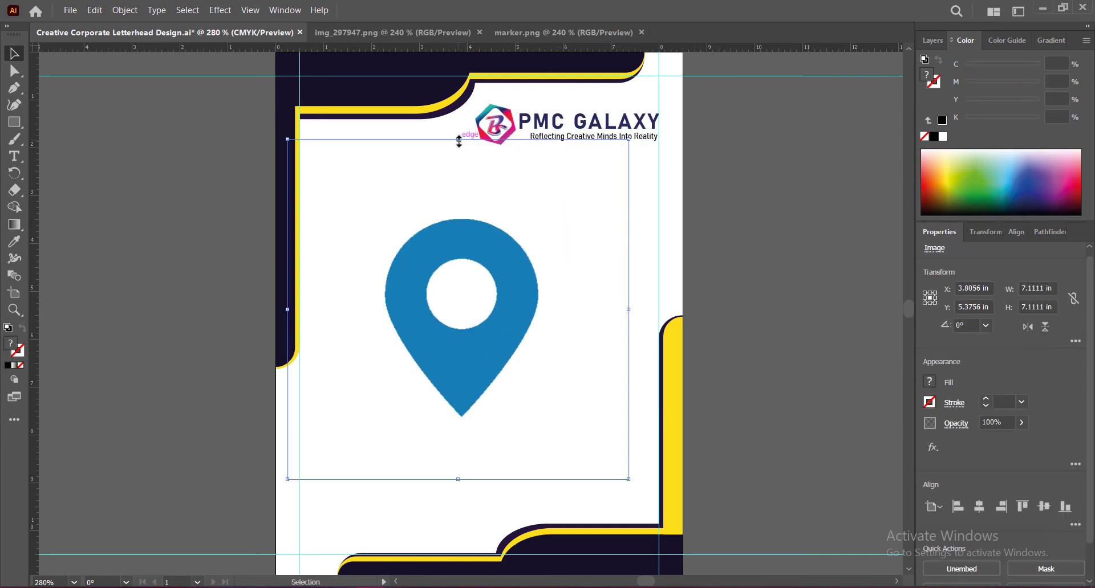
Shrink the marker icon under the logo and start an address line with '123ODE'.
mouse_move(459, 142)
left_mouse_down()
mouse_move(459, 451)
mouse_move(499, 166)
left_mouse_up()
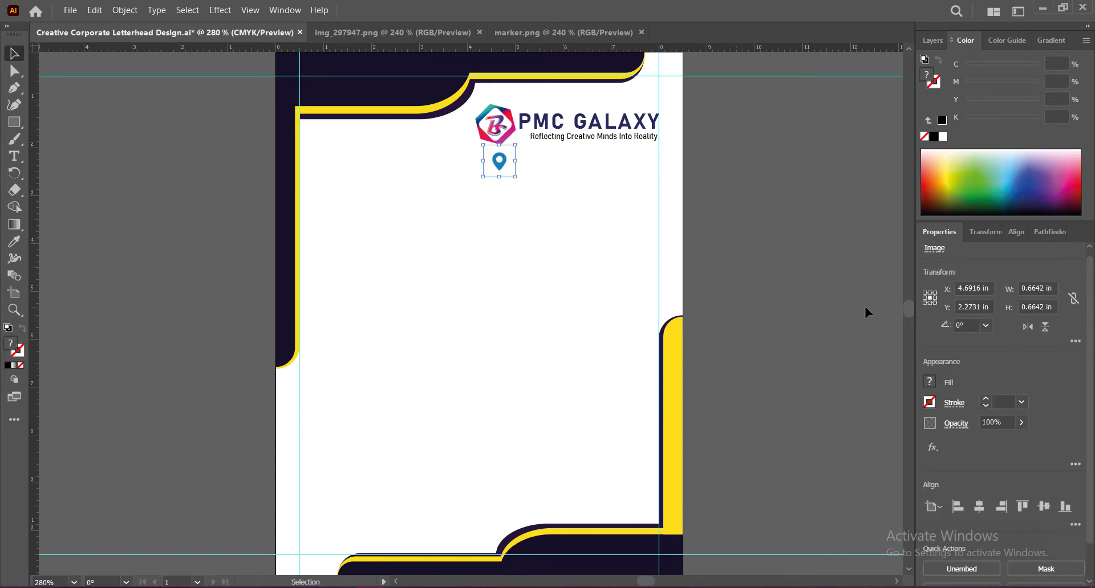
left_click(837, 303)
key("t")
left_click(517, 153)
type("123, Street Name, City, State,")
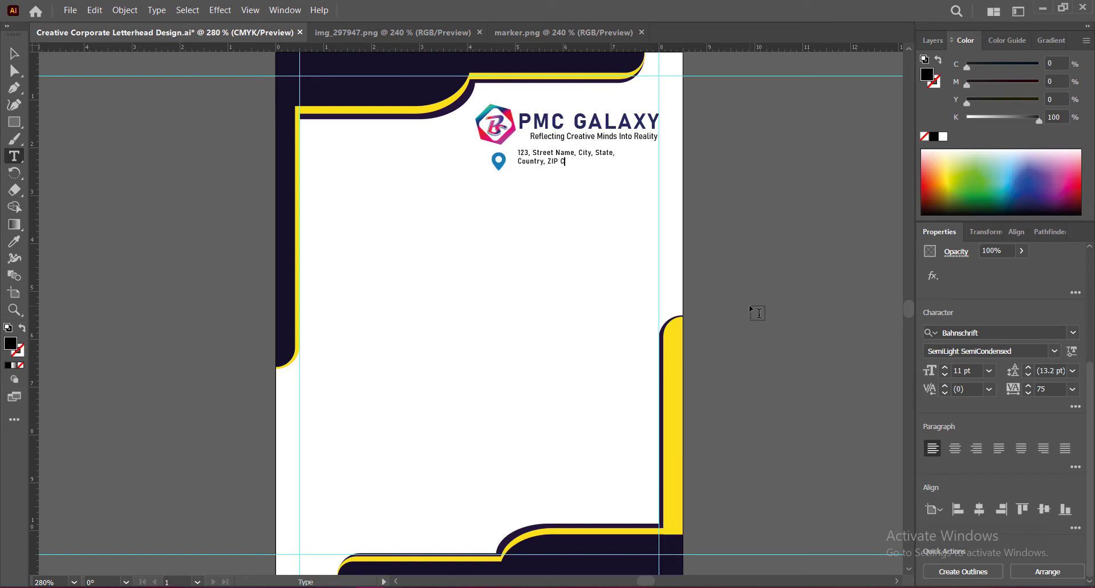
type("ODE")
Style the address SemiCondensed at 13 pt and eyedrop the navy styling onto it.
key("Escape")
left_click(1054, 351)
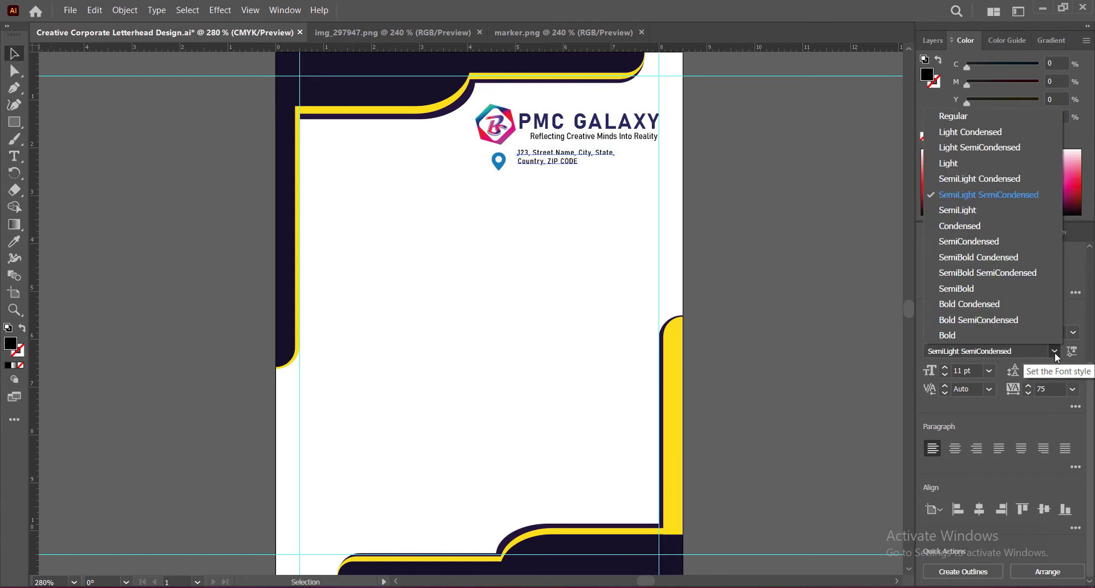
left_click(972, 242)
left_click(944, 368)
left_click(944, 368)
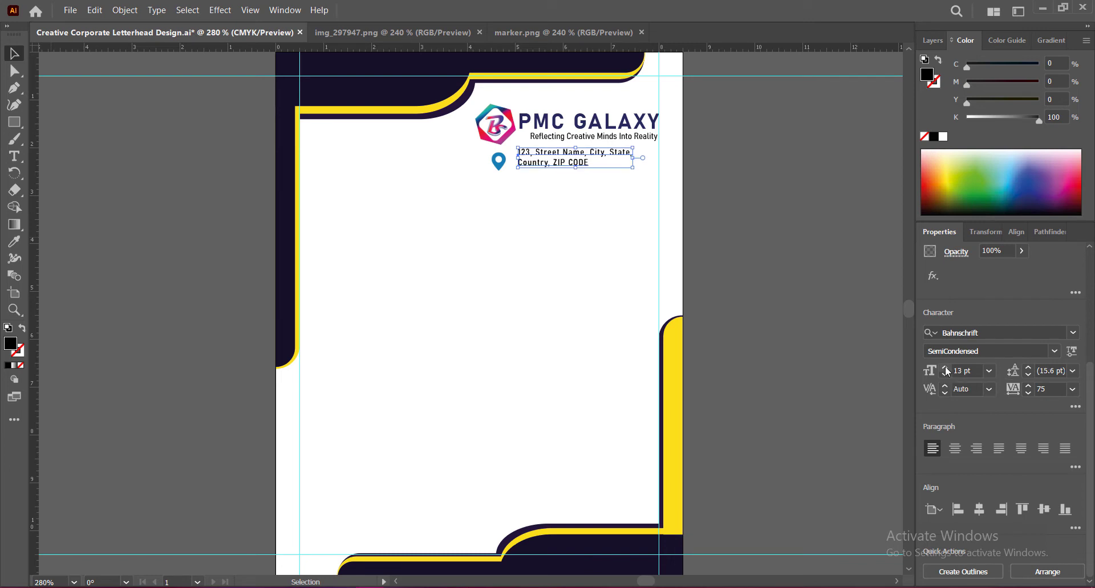
left_click(1073, 390)
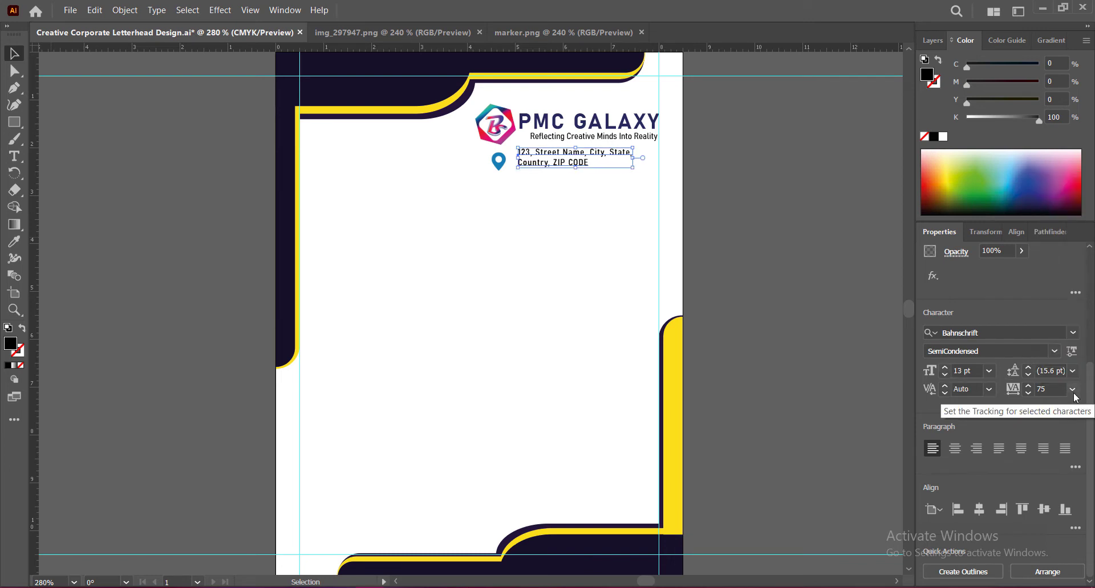
left_click(14, 242)
left_click(593, 137)
Lower and enlarge the address slightly, then set it to SemiLight SemiCondensed.
key("v")
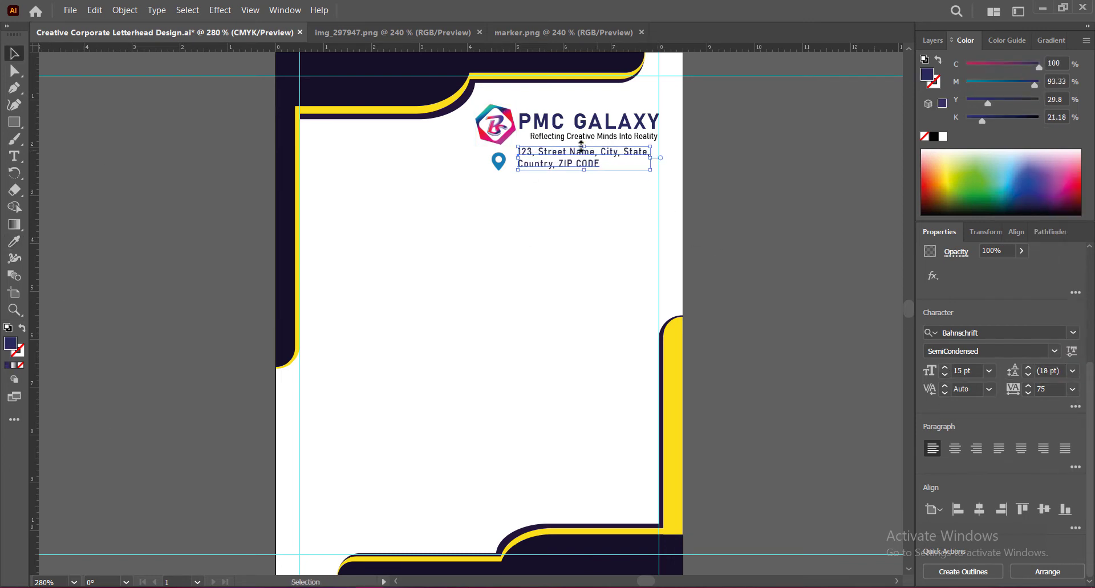
left_click_drag(562, 160, 563, 162)
left_click_drag(655, 171, 660, 175)
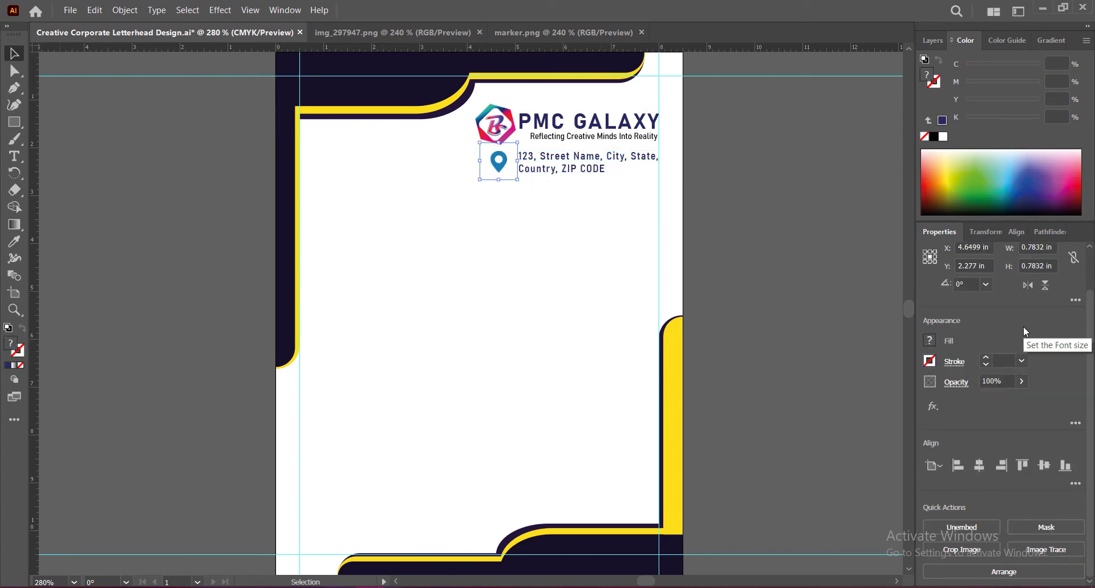
left_click(832, 290)
key("ctrl+z")
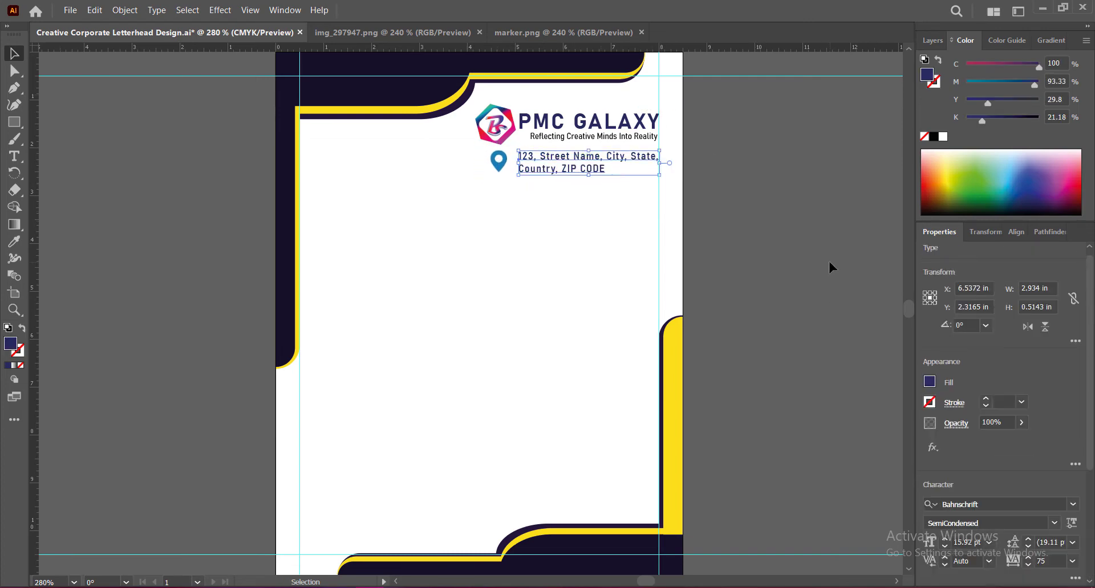
left_click(1053, 351)
left_click(1007, 195)
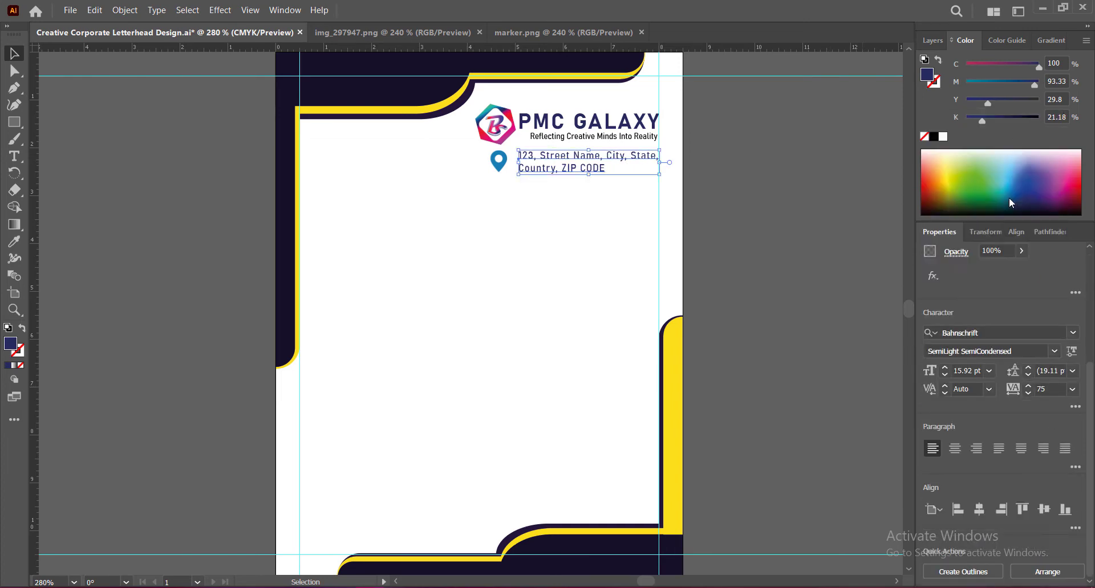
left_click(168, 162)
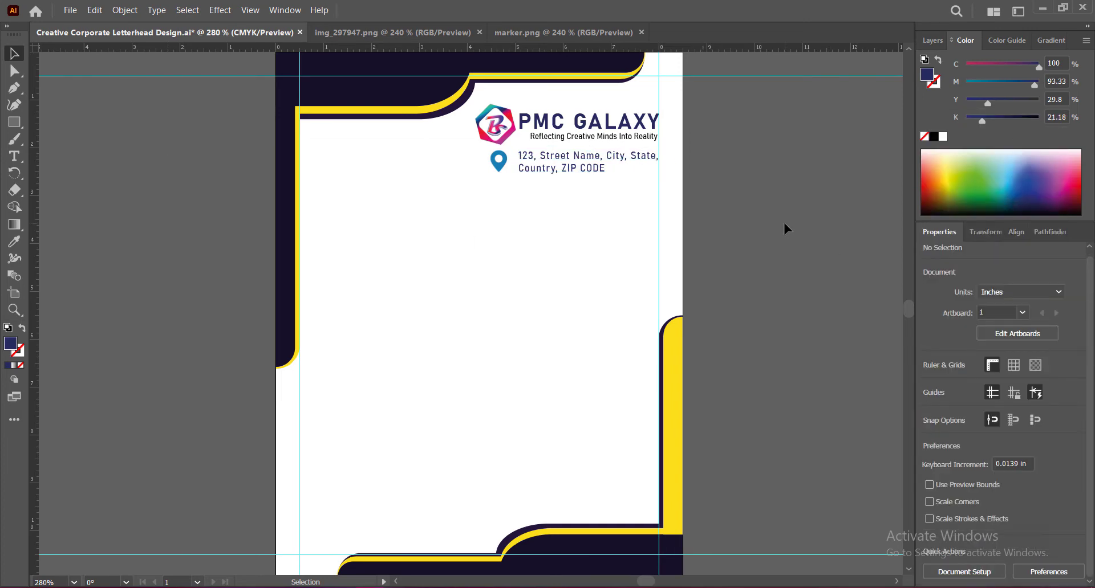
Squeeze the address and location pin together from the left to fit the margin.
left_click(579, 163)
left_click(498, 161, "shift")
left_click_drag(489, 161, 510, 155)
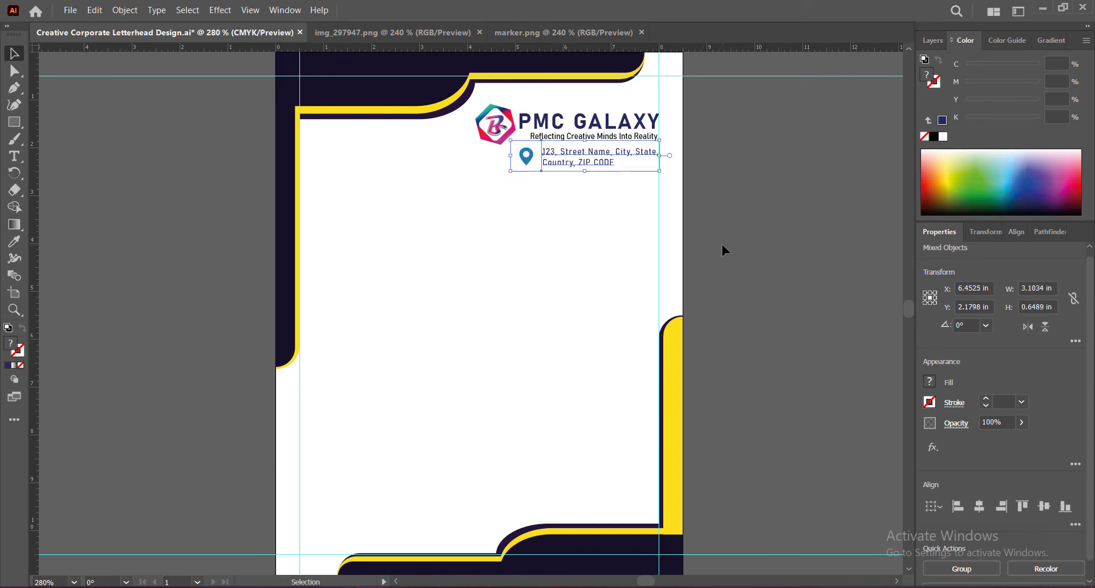
left_click(721, 242)
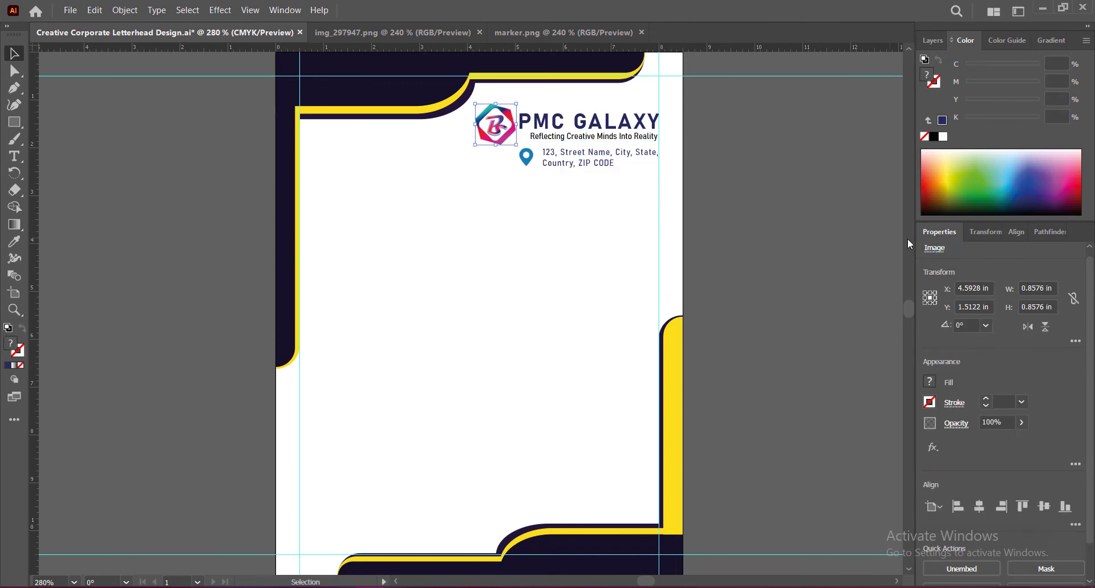
left_click(494, 123)
left_click(740, 200)
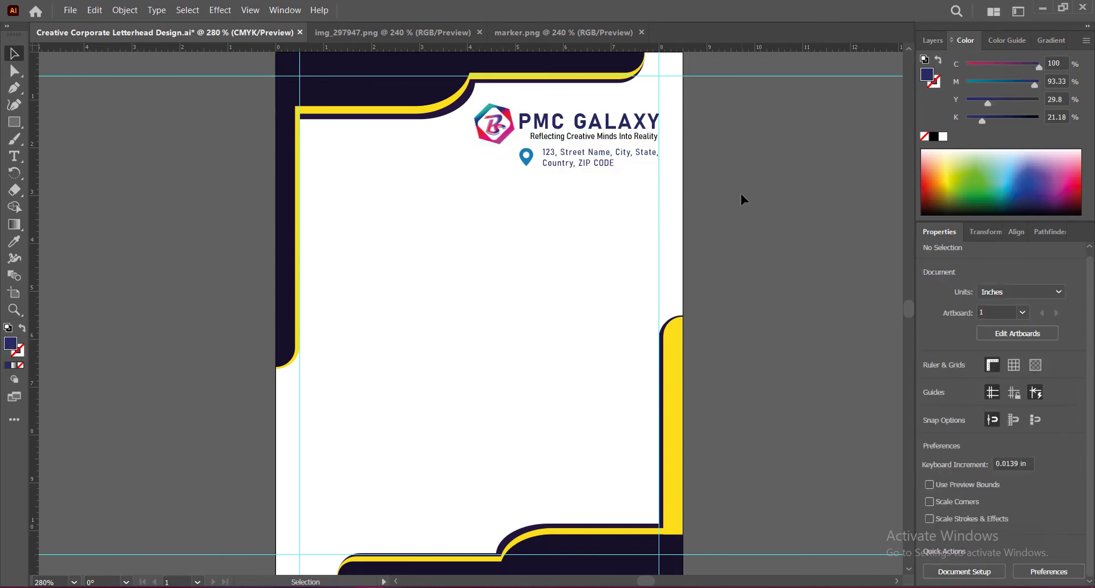
Copy the address below itself and retype it as phone number '+000 123 456'.
left_click_drag(569, 164, 570, 187)
double_click(570, 187)
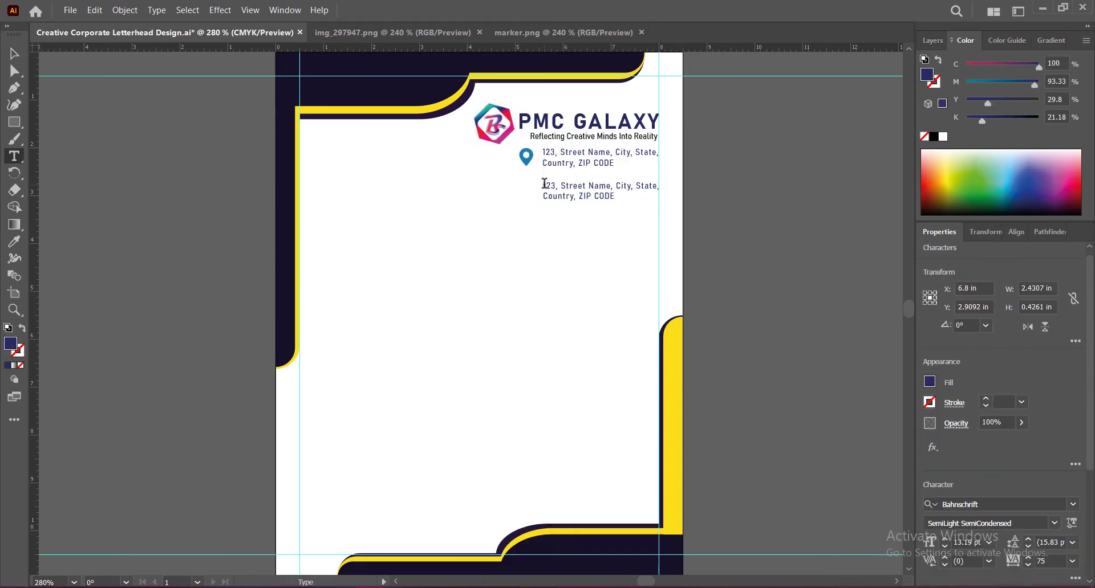
key("ctrl+a")
type("+000 123 456")
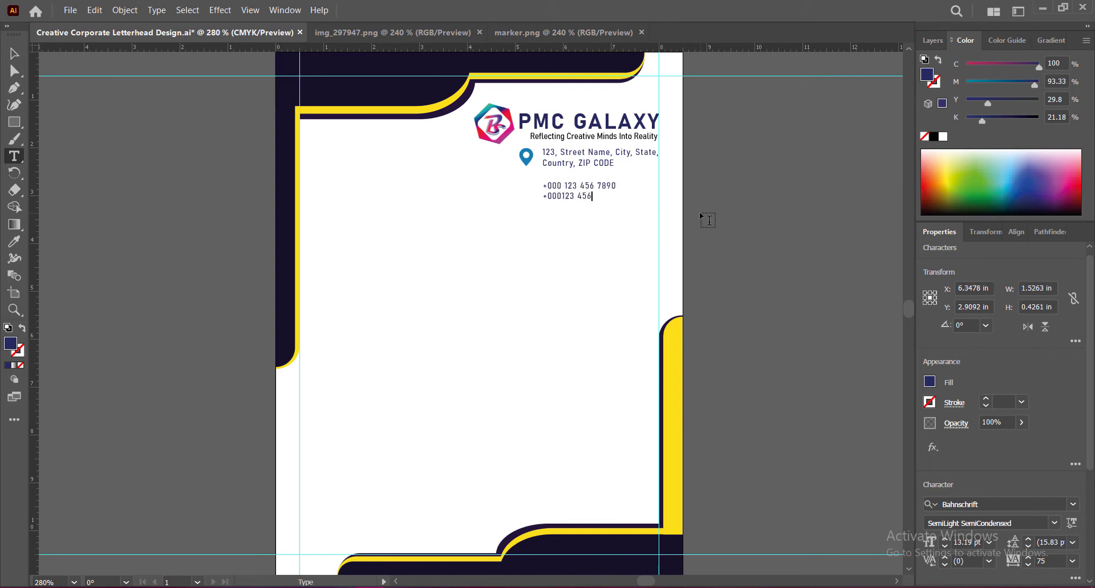
key("Escape")
Set the phone lines to SemiCondensed, scale them to the margin, then view img_297947.png.
left_click(1054, 351)
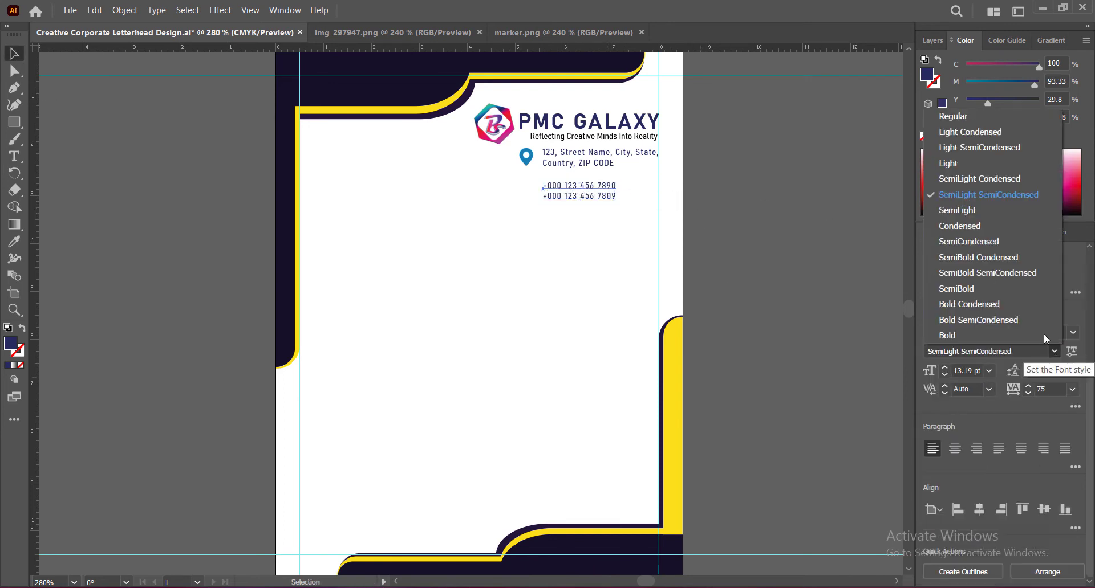
left_click(976, 265)
left_click_drag(617, 201, 658, 207, "shift")
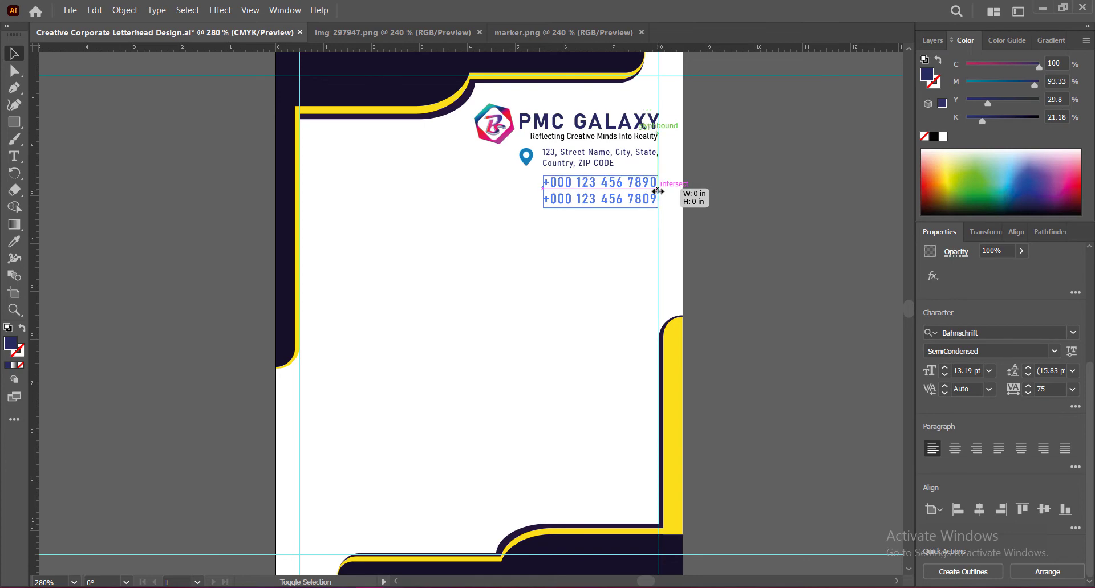
left_click(742, 230)
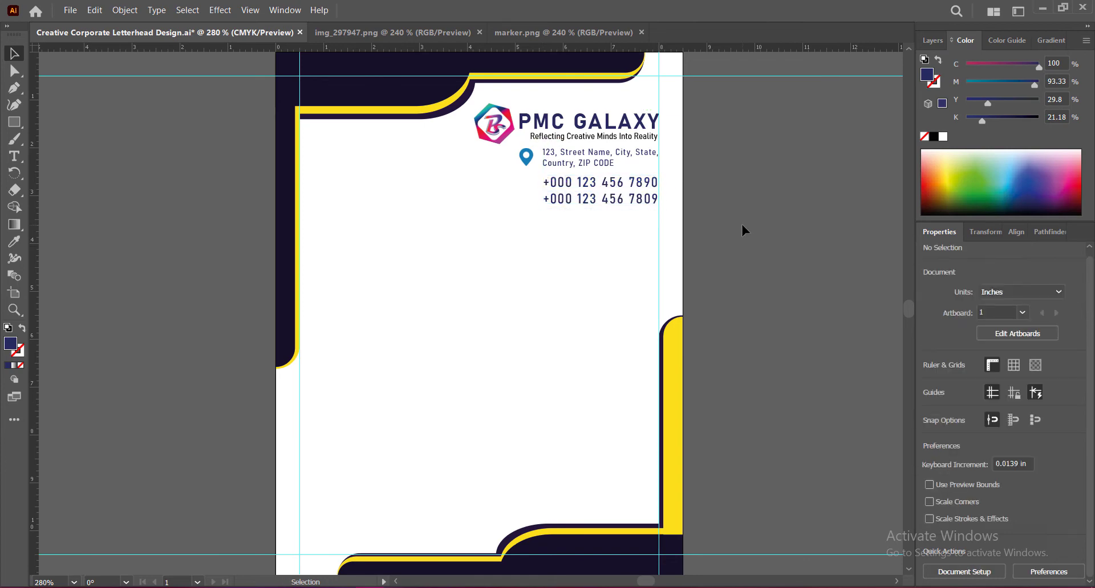
left_click(599, 191)
left_click(693, 216)
Place the phone icon beside the phone numbers and scale it to fit.
key("ctrl+Tab")
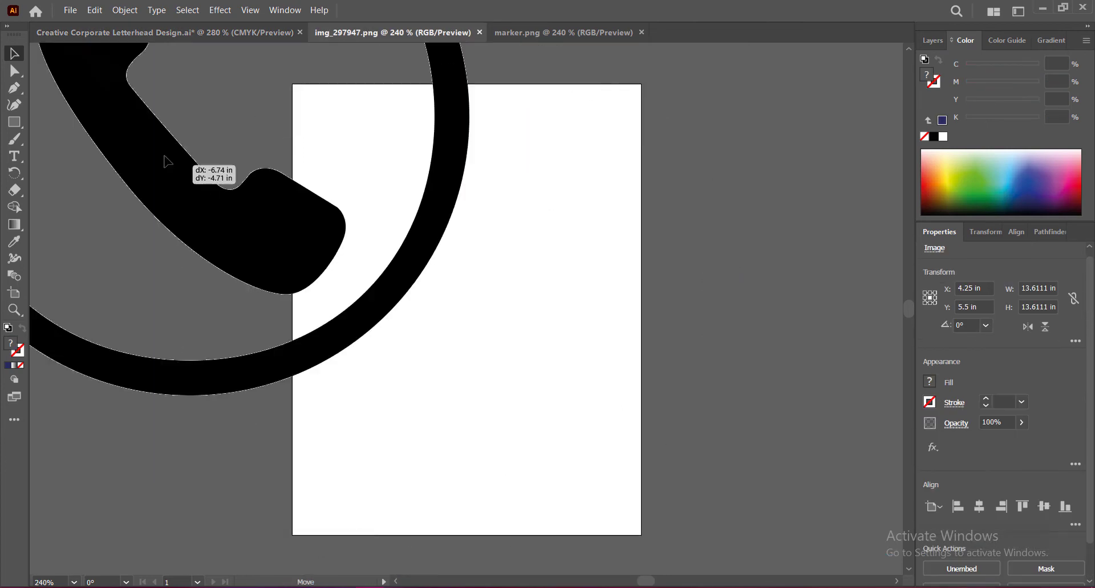
left_click_drag(165, 162, 529, 196)
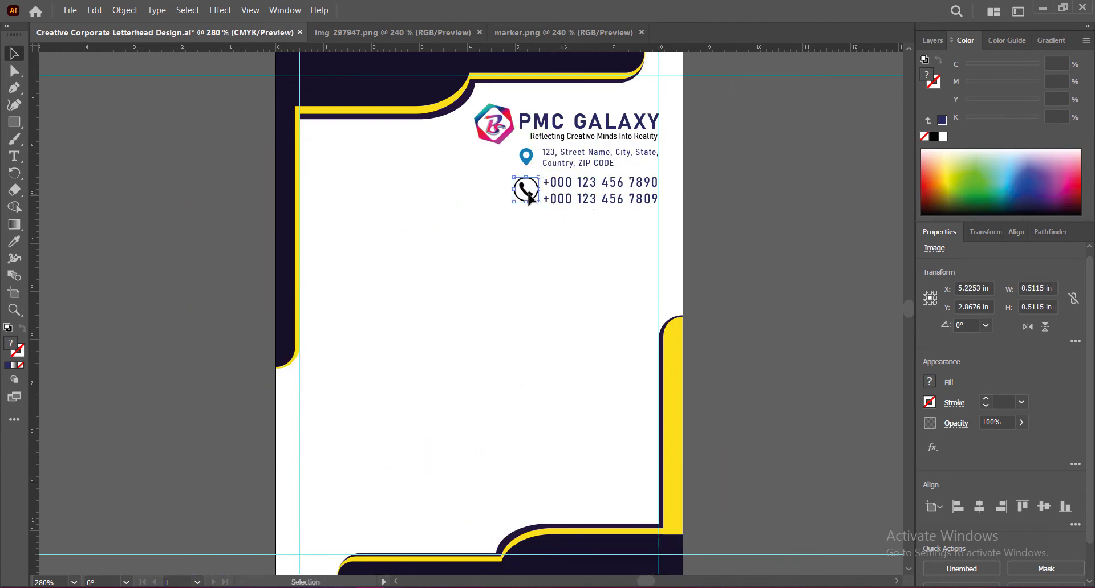
left_click(570, 191)
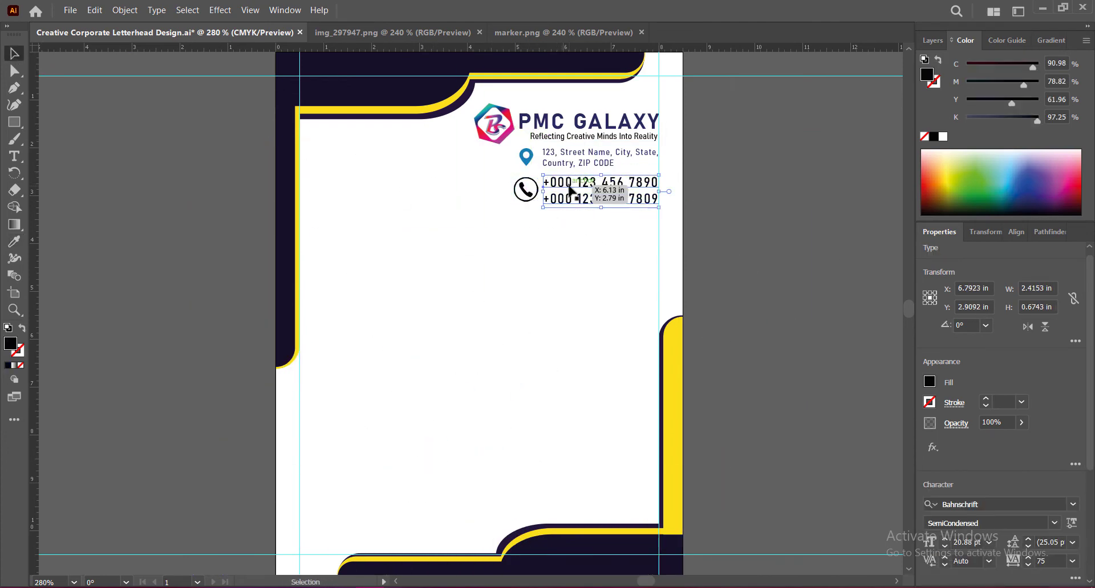
left_click_drag(601, 208, 621, 205)
left_click(525, 193)
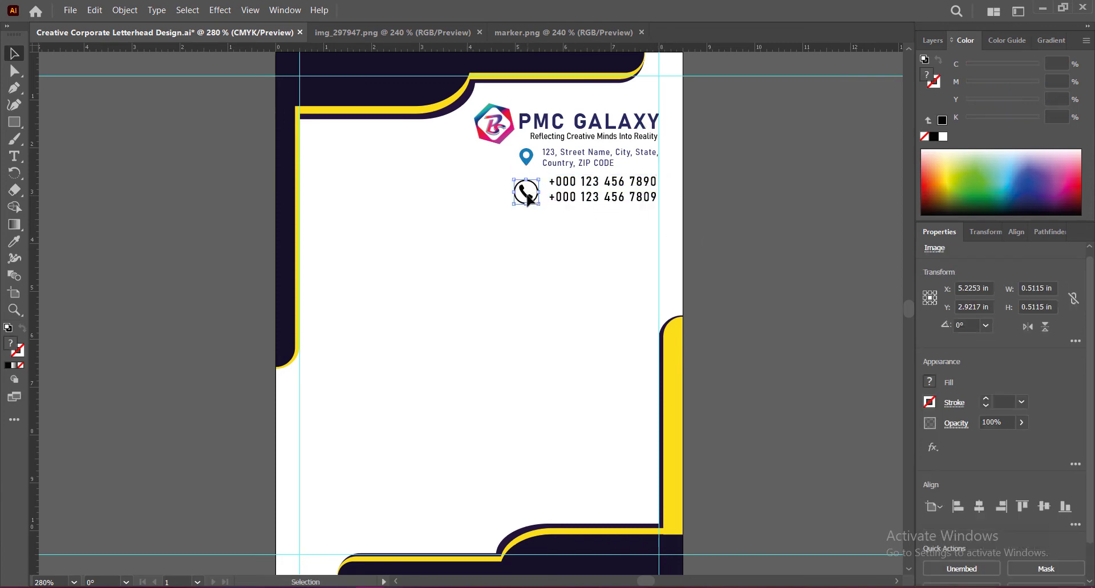
left_click_drag(538, 203, 530, 202)
Set the phone numbers to 19.62 pt with 100 tracking and 21 pt leading.
left_click(603, 188)
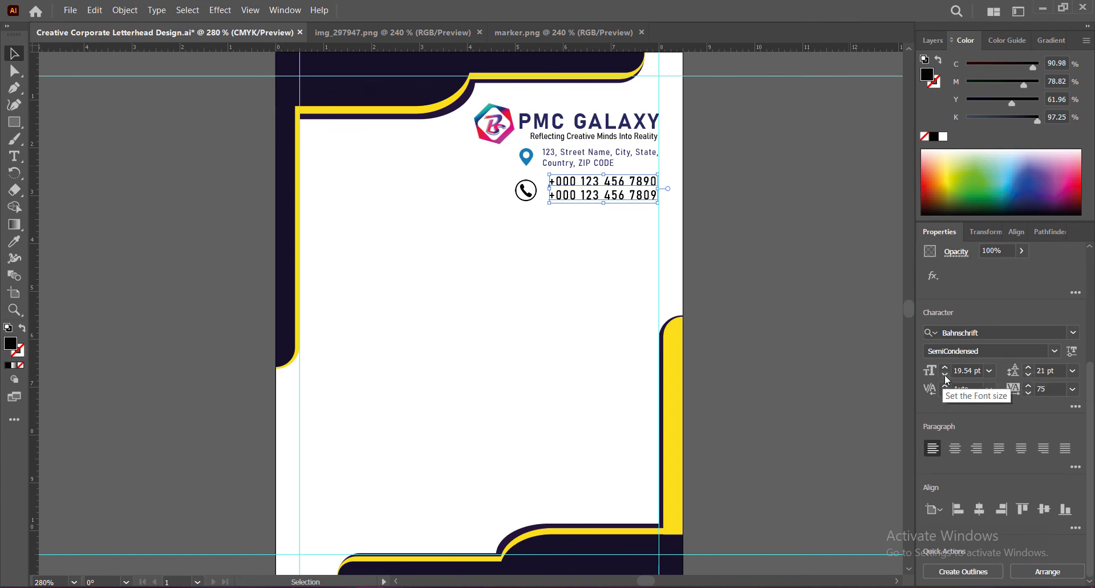
left_click(944, 374)
left_click(945, 374)
left_click(1071, 389)
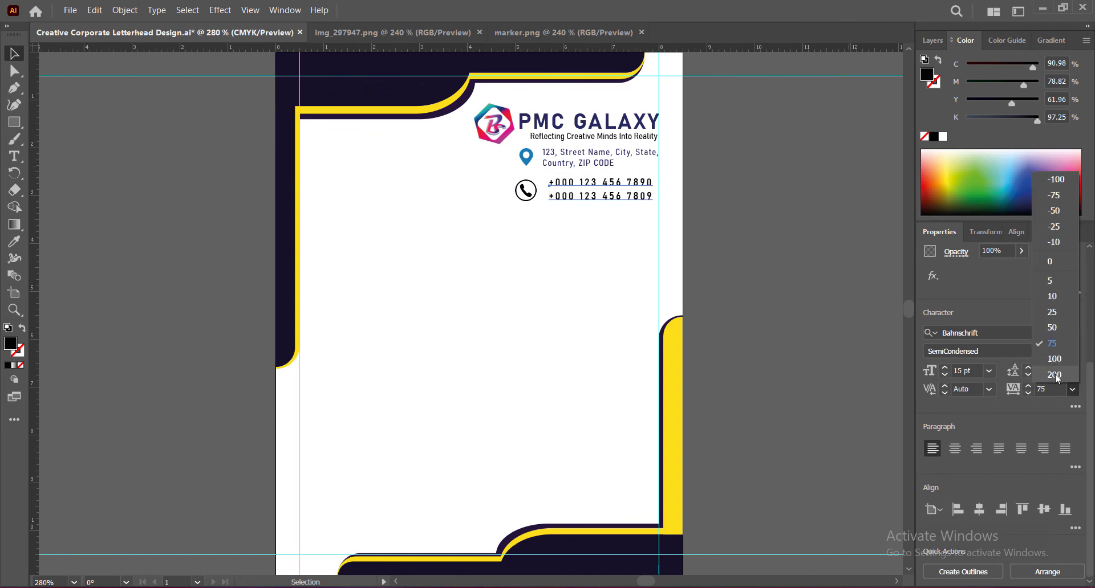
left_click(1055, 374)
key("ctrl+z")
key("ctrl+z")
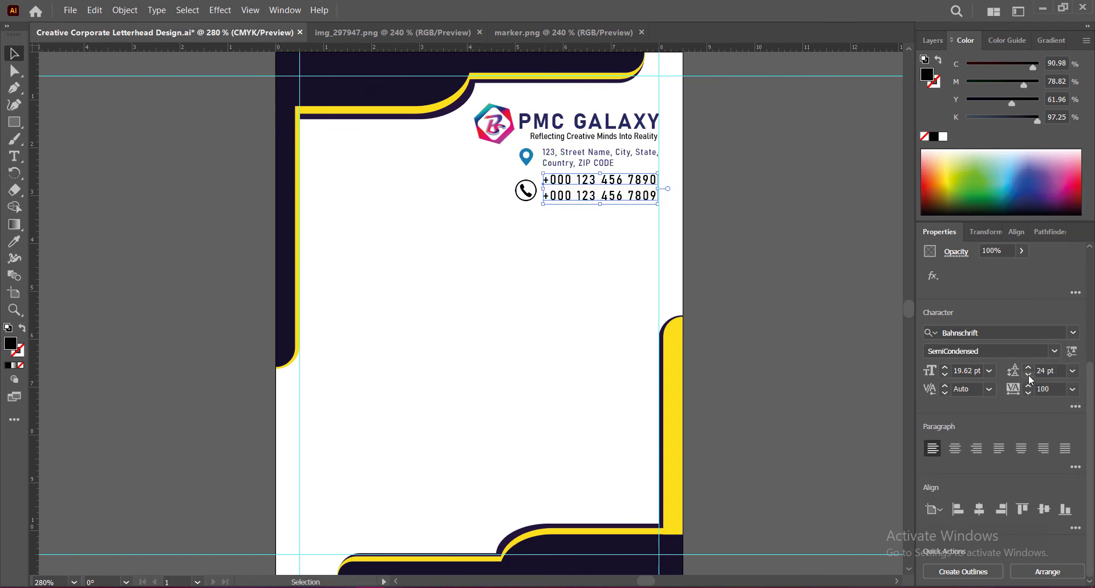
left_click(1029, 376)
left_click(1029, 375)
left_click(1028, 376)
key("ctrl+z")
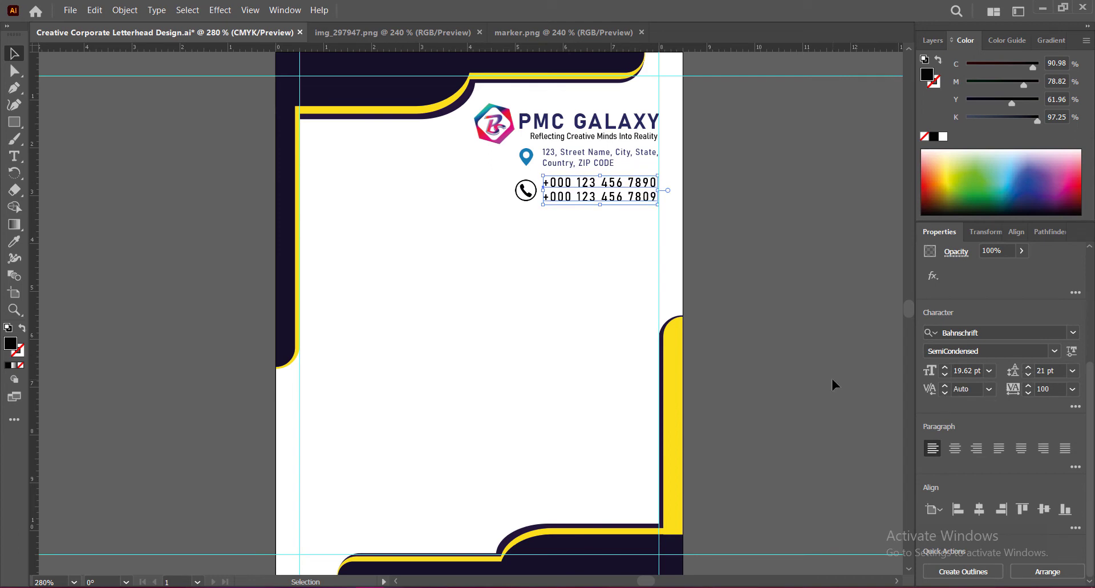
key("ctrl+z")
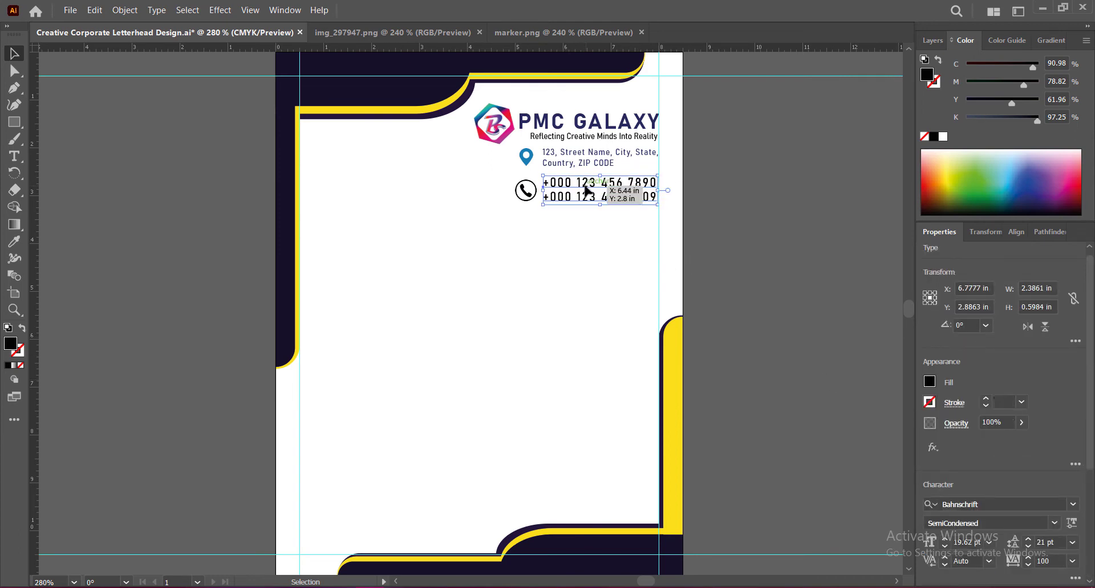
left_click(543, 232)
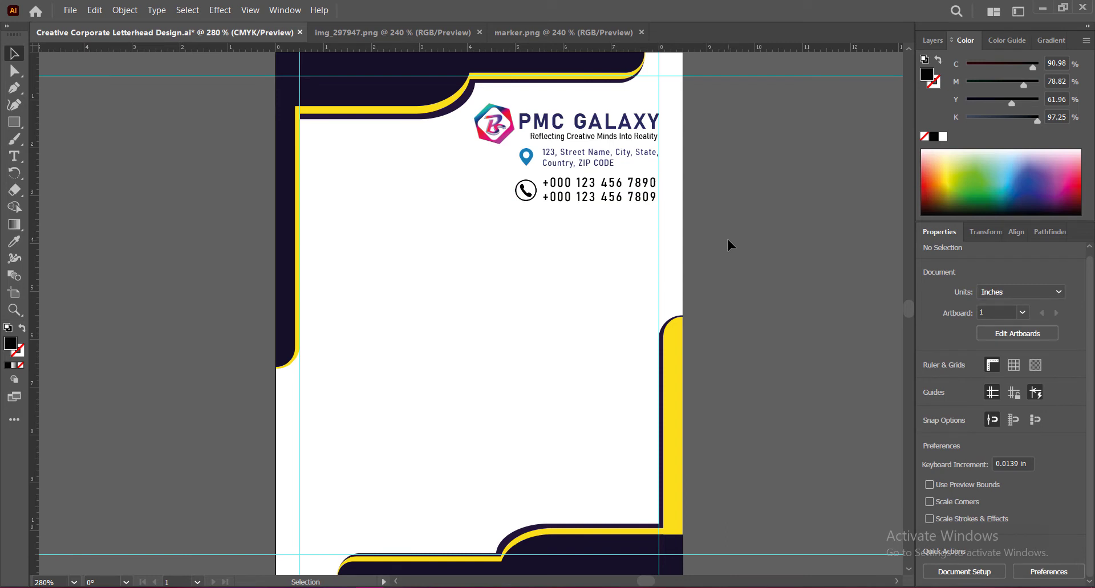
Move the address block below the phone numbers and nudge the phone group up and right.
left_click(576, 157)
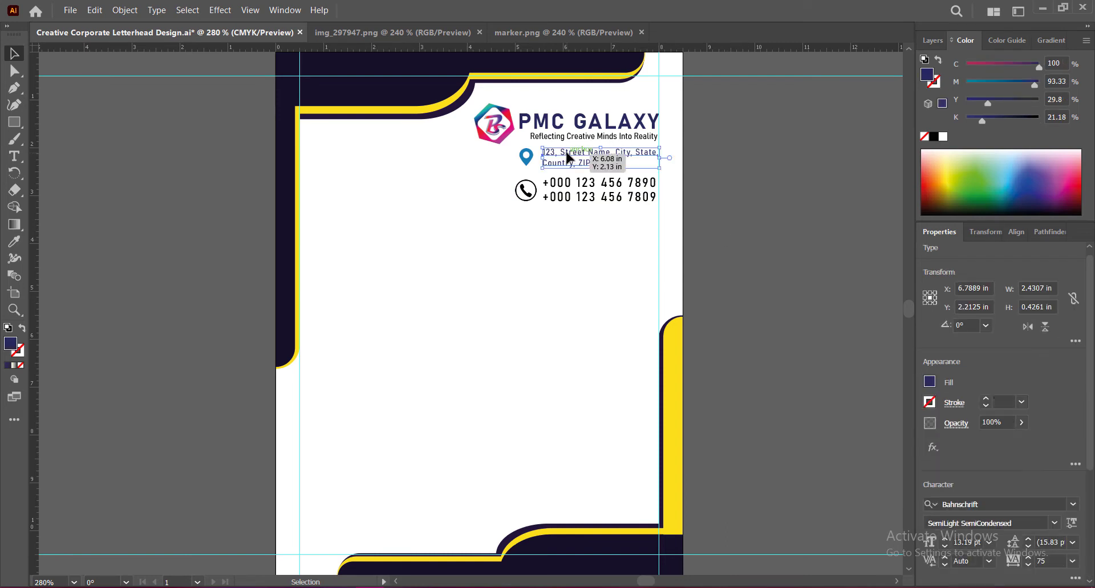
left_click(526, 157, "shift")
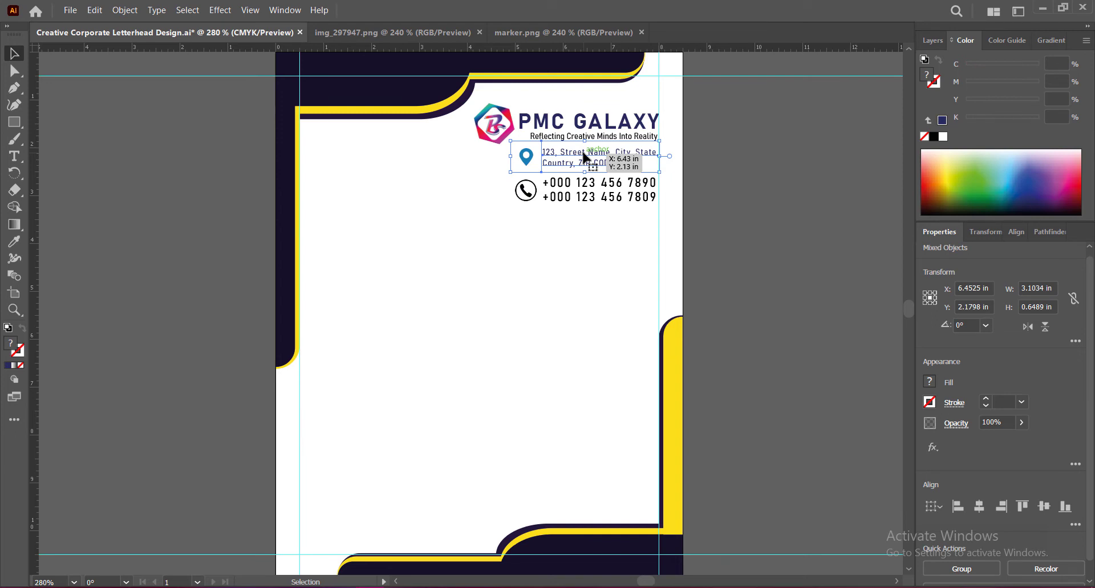
left_click_drag(583, 156, 582, 223)
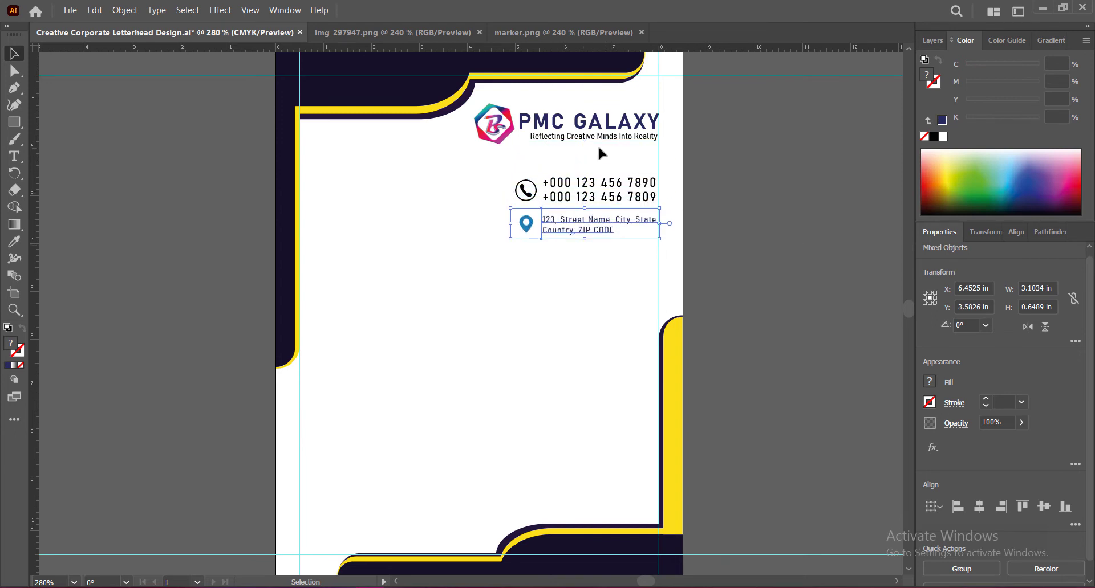
left_click(592, 190)
key("shift+Up")
key("shift+Up")
key("shift+Up")
key("shift+Up")
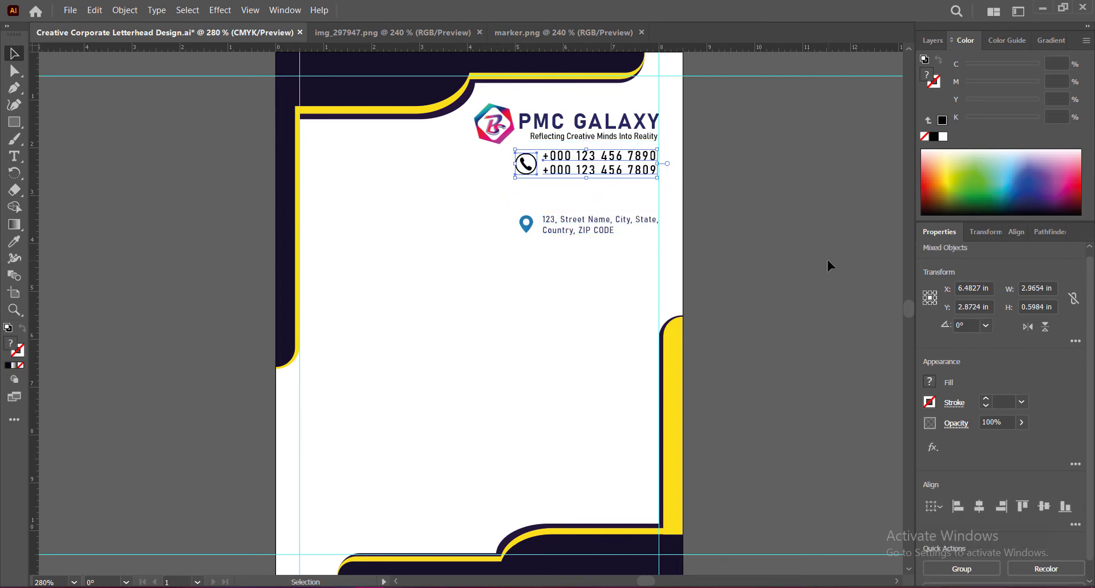
key("shift+Up")
key("Right")
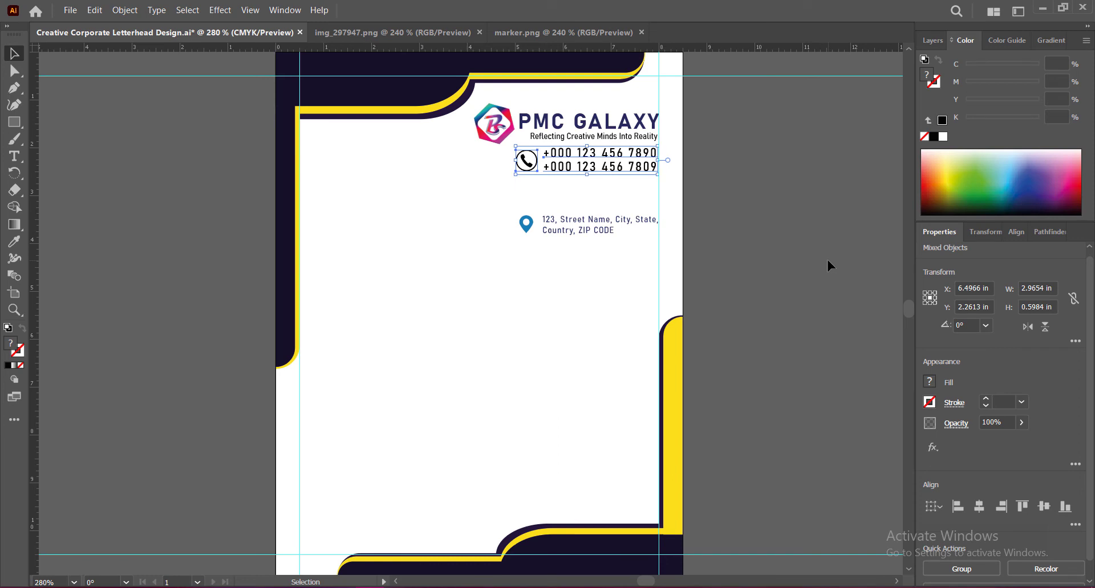
key("Right")
key("Right")
key("Right")
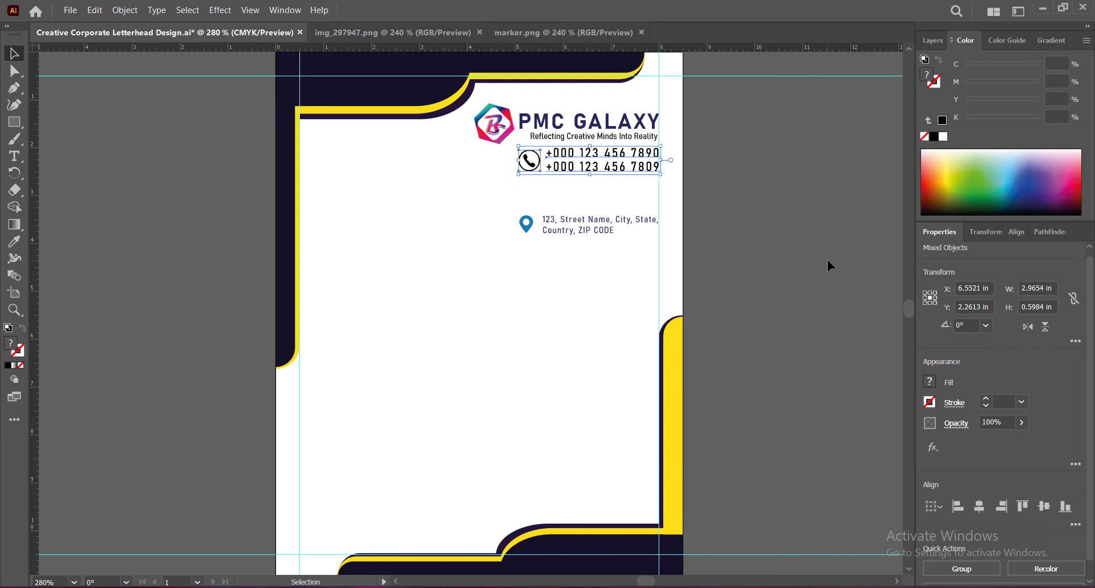
key("Right")
key("Right")
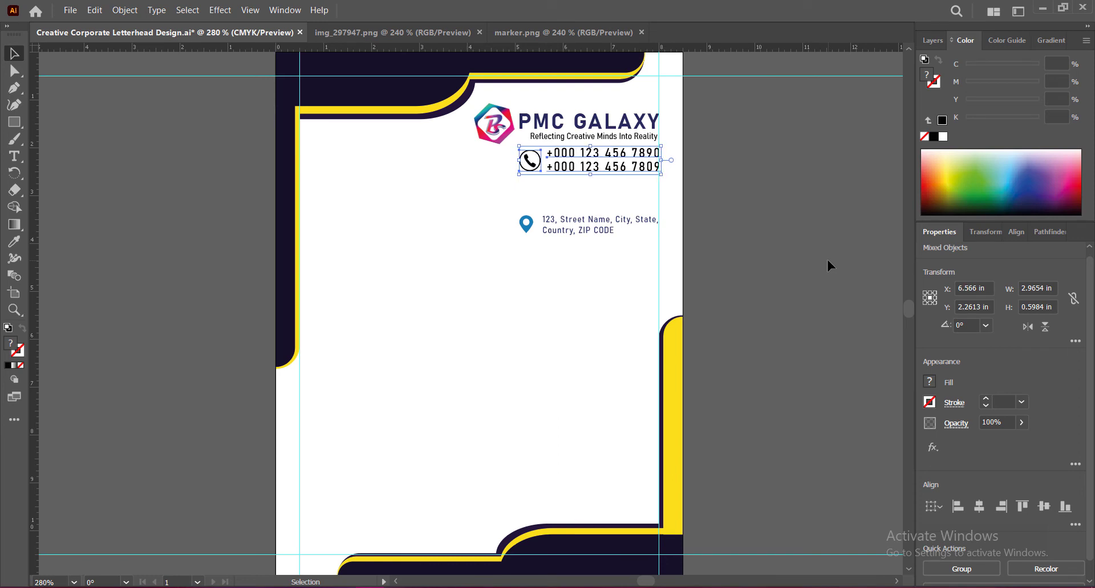
key("Left")
key("Left")
key("Left")
key("Left")
key("Right")
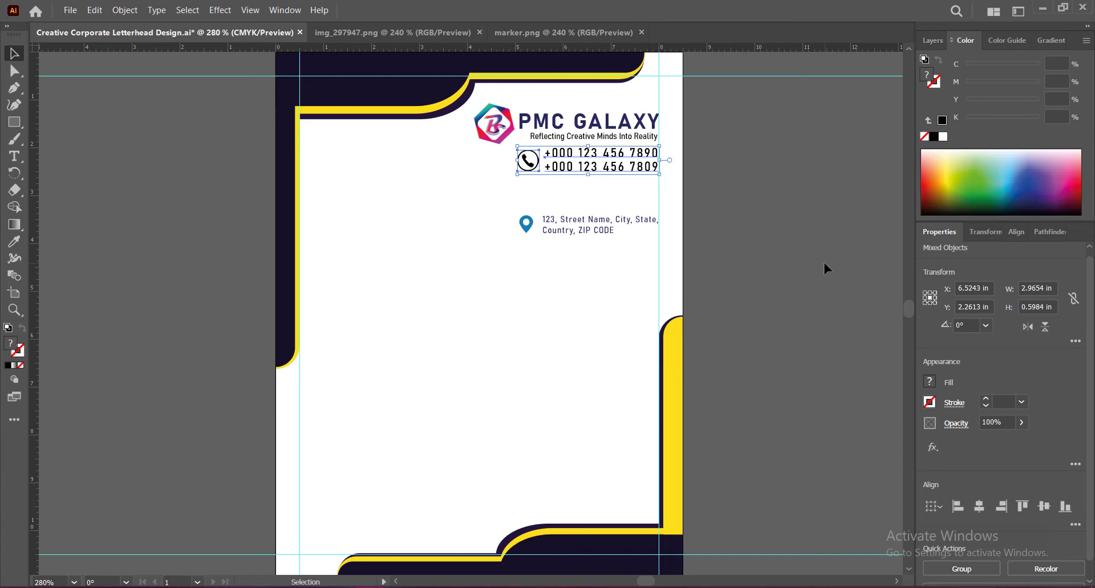
Lower the phone group slightly and raise the address group to sit just beneath it.
left_click(797, 261)
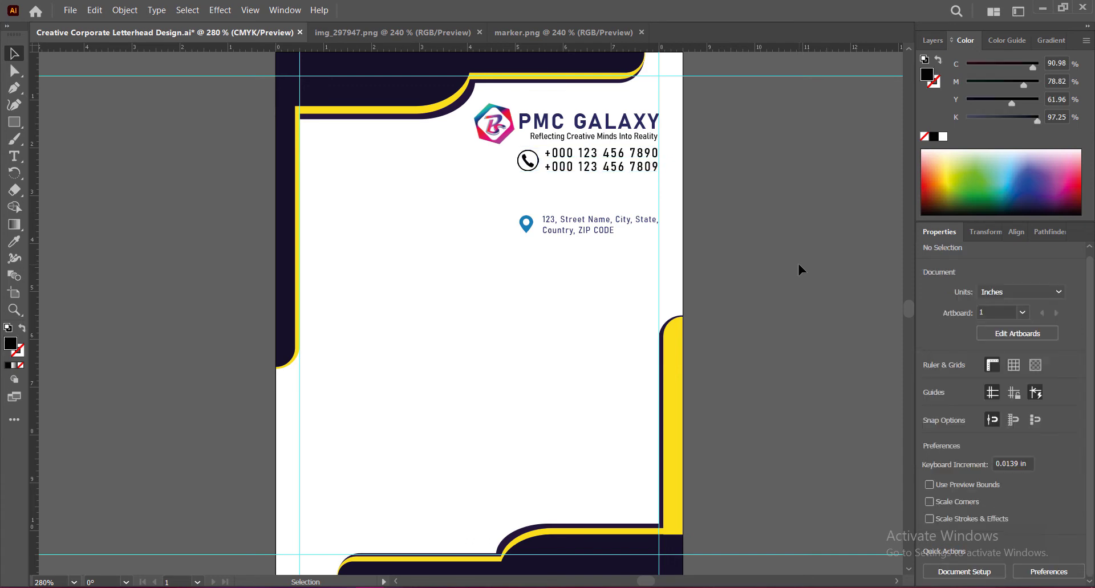
left_click(598, 160)
key("Down")
key("Down")
key("Down")
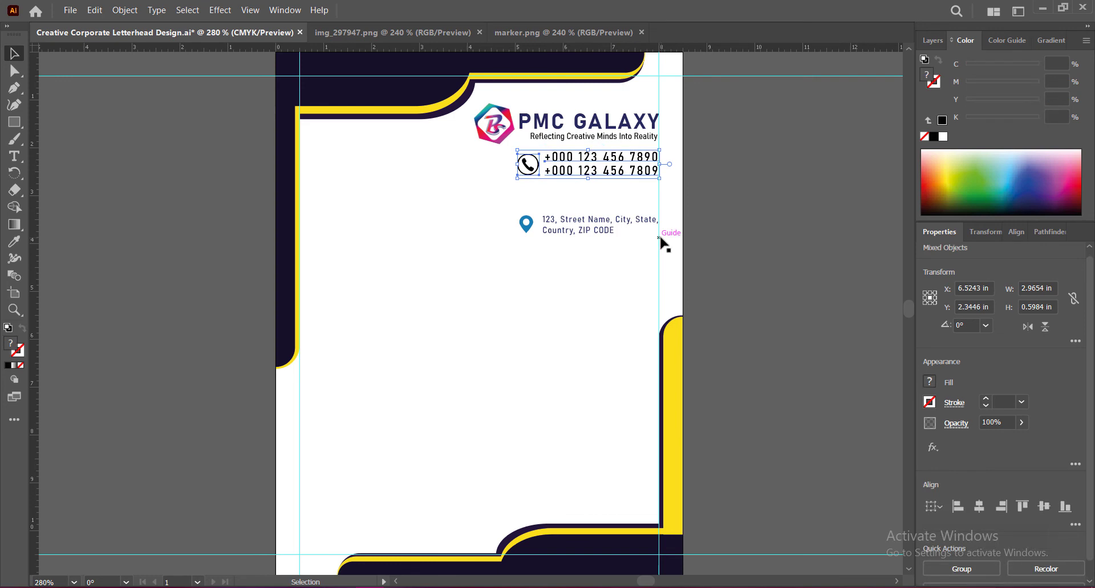
key("Down")
key("Down")
left_click(580, 231)
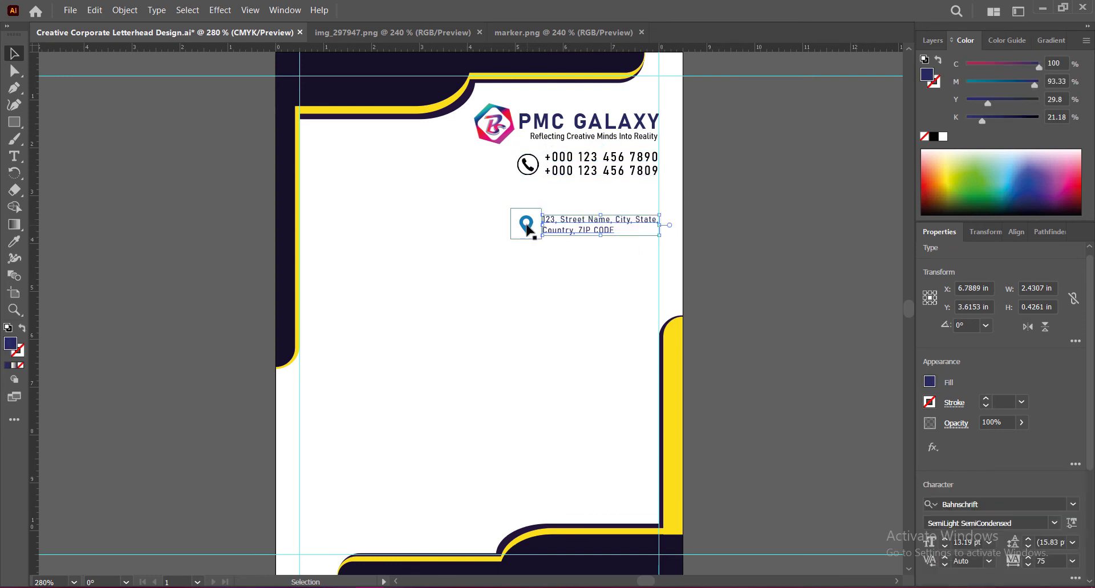
key("Up")
key("shift+Up")
key("shift+Up")
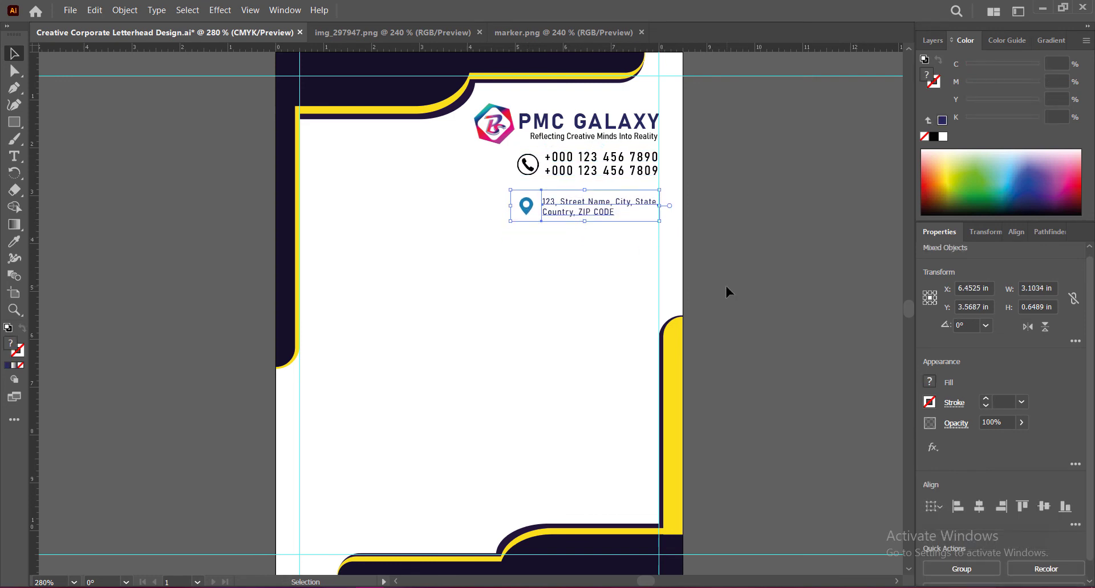
key("shift+Up")
key("shift+Up")
key("Right")
key("Up")
key("Up")
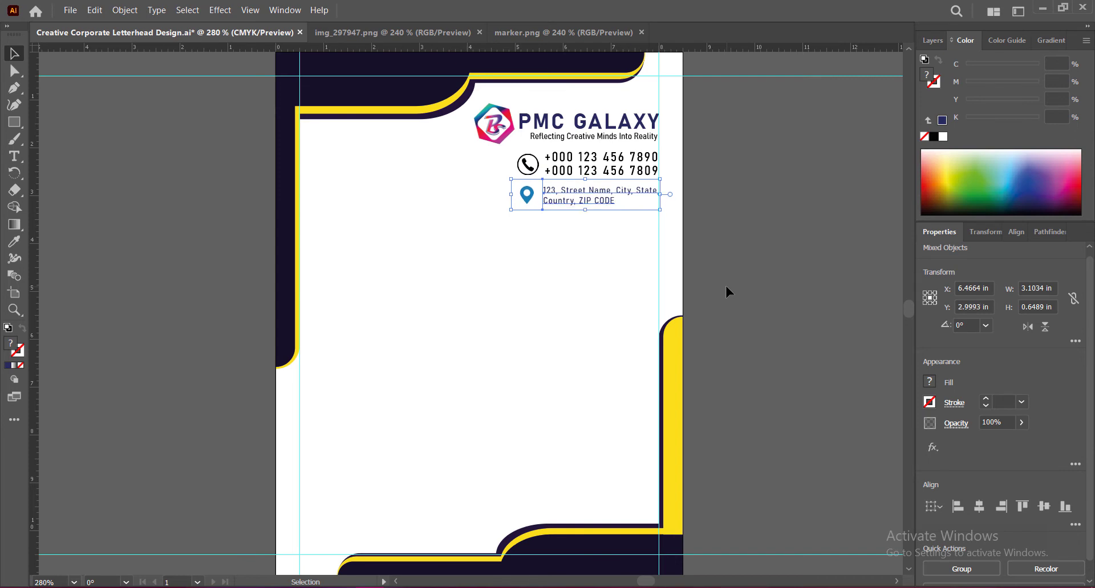
key("Up")
key("Up")
key("Up")
key("ctrl+shift+a")
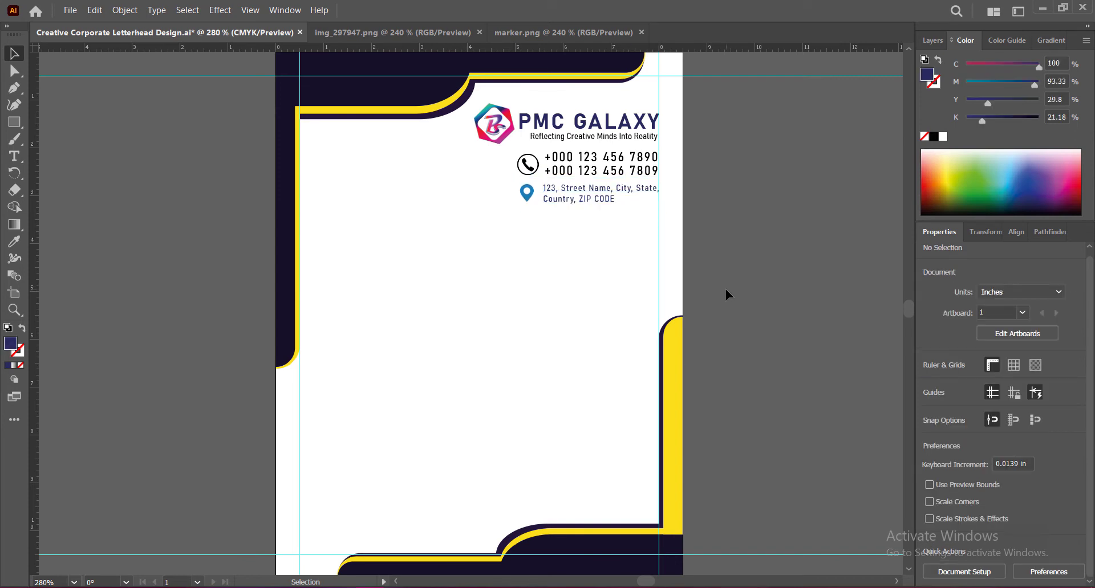
Give the address text a very dark navy fill colour.
left_click(586, 192)
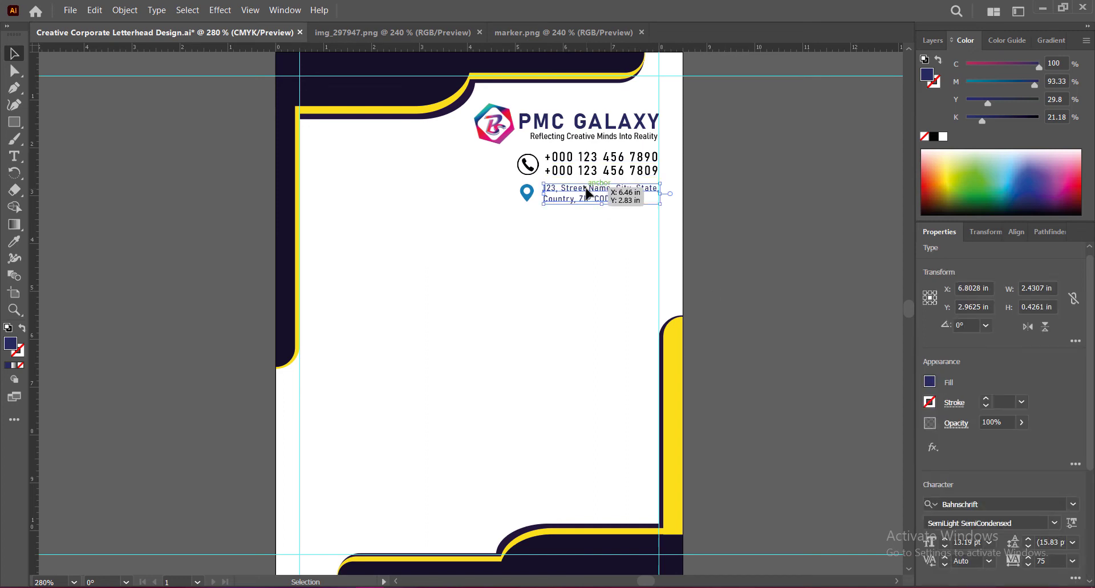
double_click(586, 192)
left_click_drag(547, 188, 618, 201)
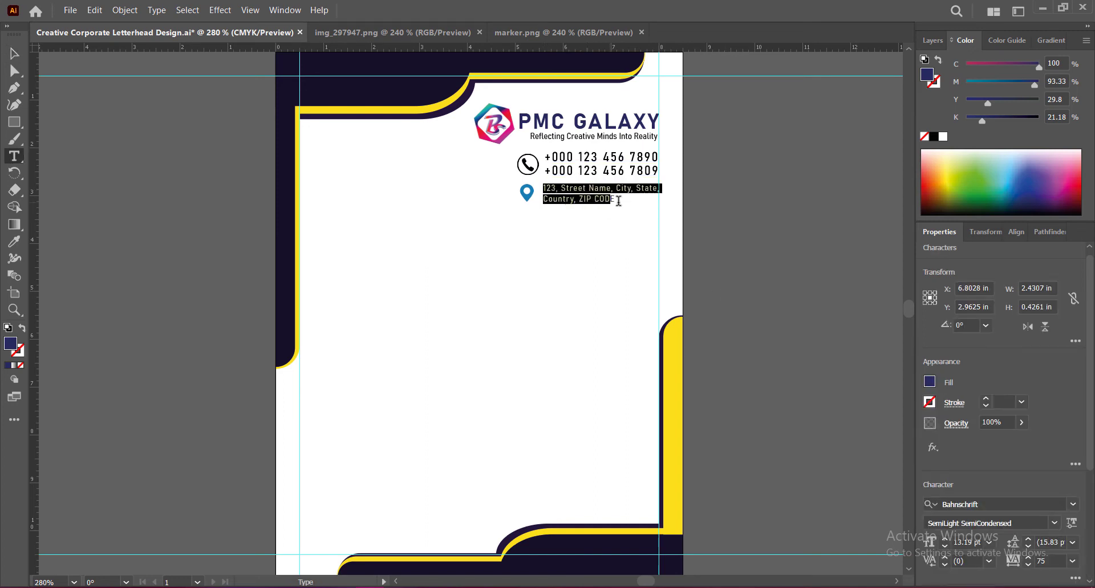
double_click(11, 346)
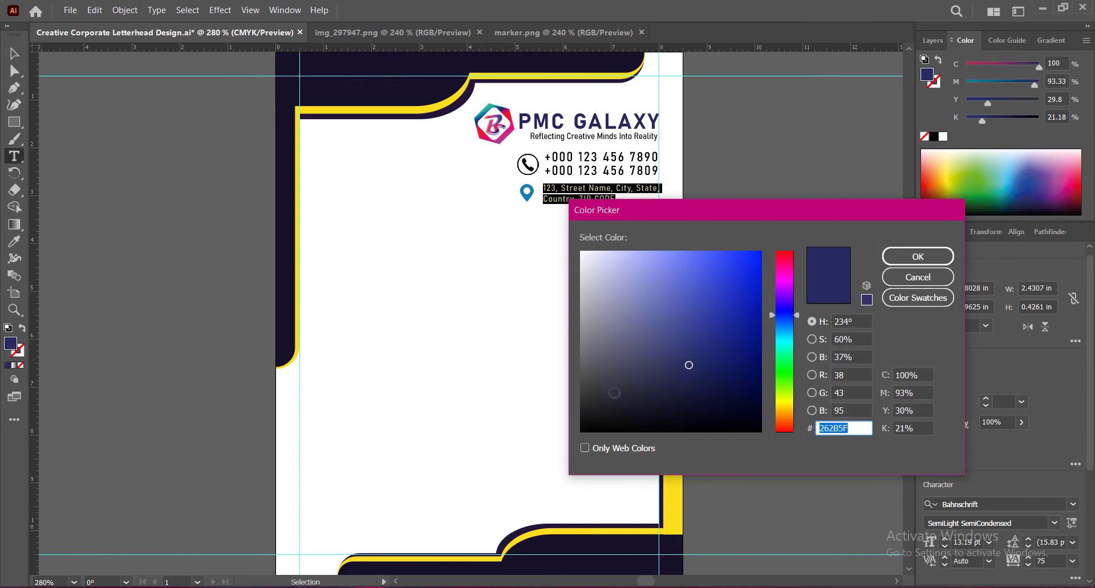
left_click(760, 401)
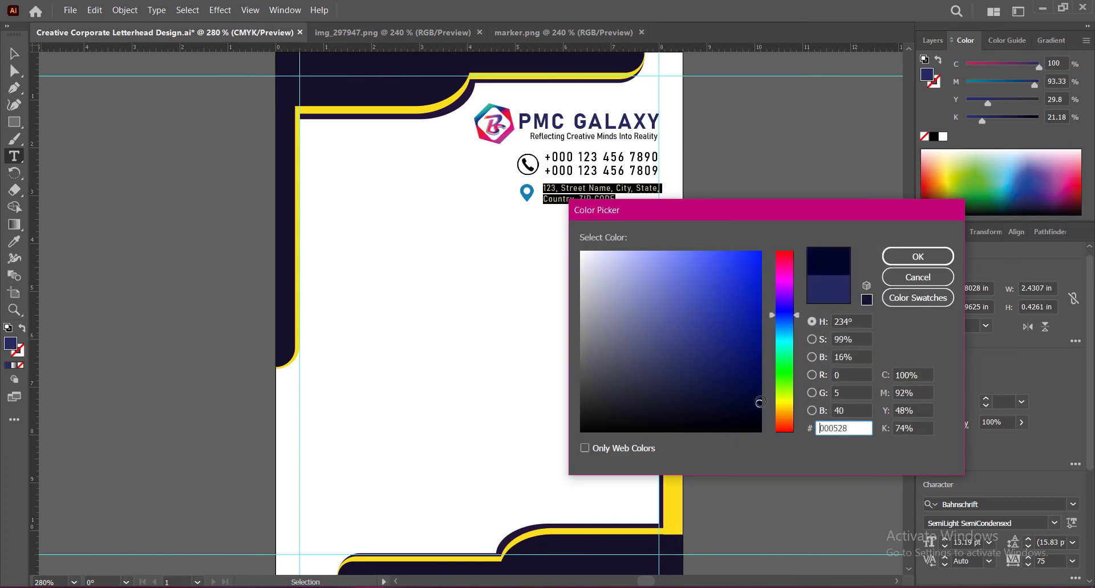
key("Return")
left_click(15, 54)
left_click(801, 251)
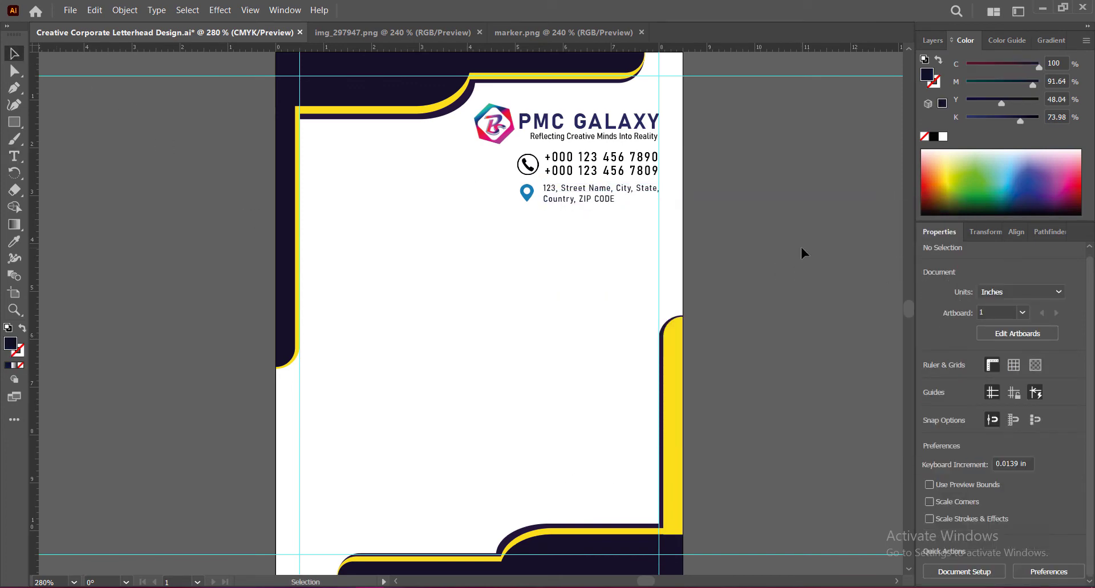
Reselect the address text and check the navy fill of the PMC GALAXY heading.
left_click(599, 196)
double_click(570, 191)
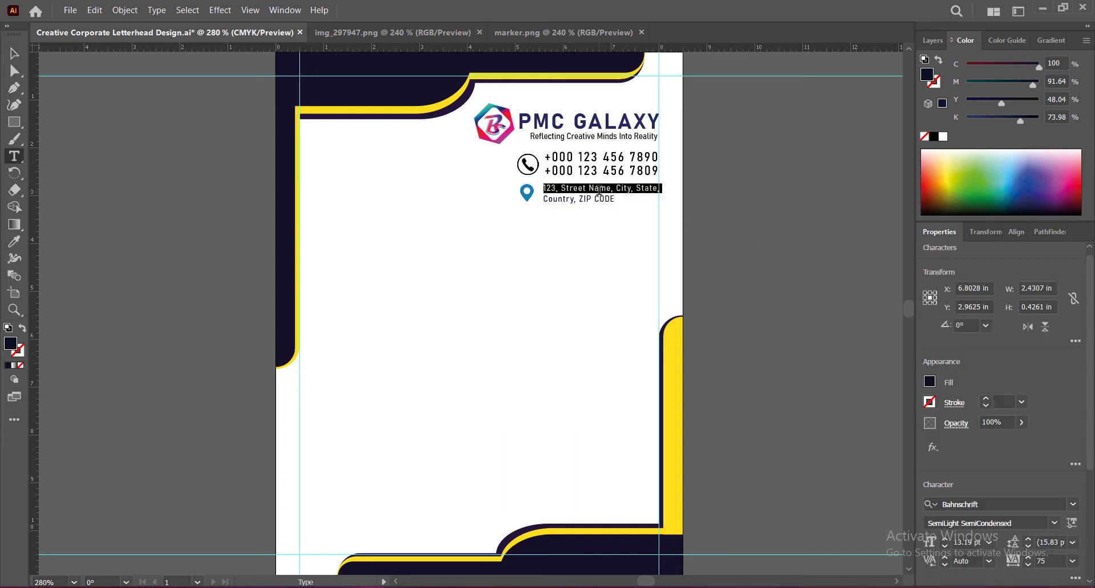
left_click(546, 187)
left_click_drag(546, 187, 614, 199)
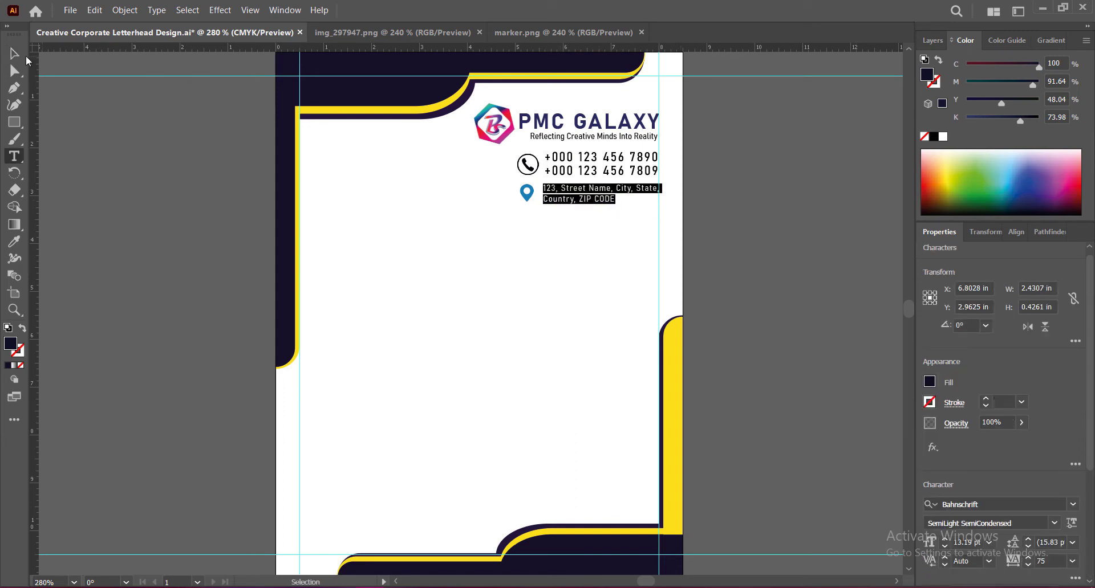
left_click(14, 54)
double_click(587, 121)
triple_click(587, 121)
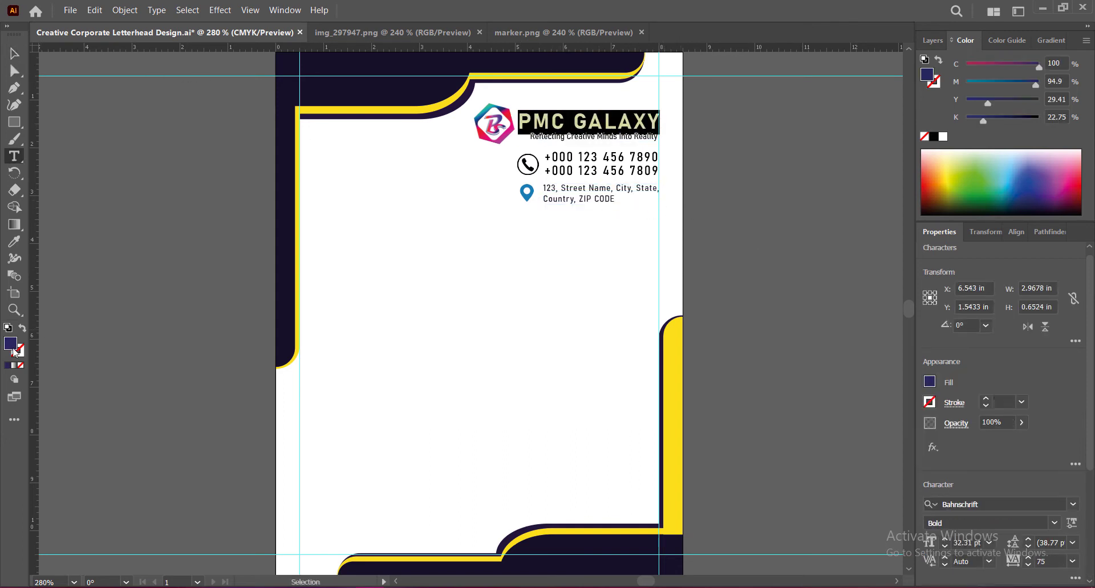
double_click(12, 347)
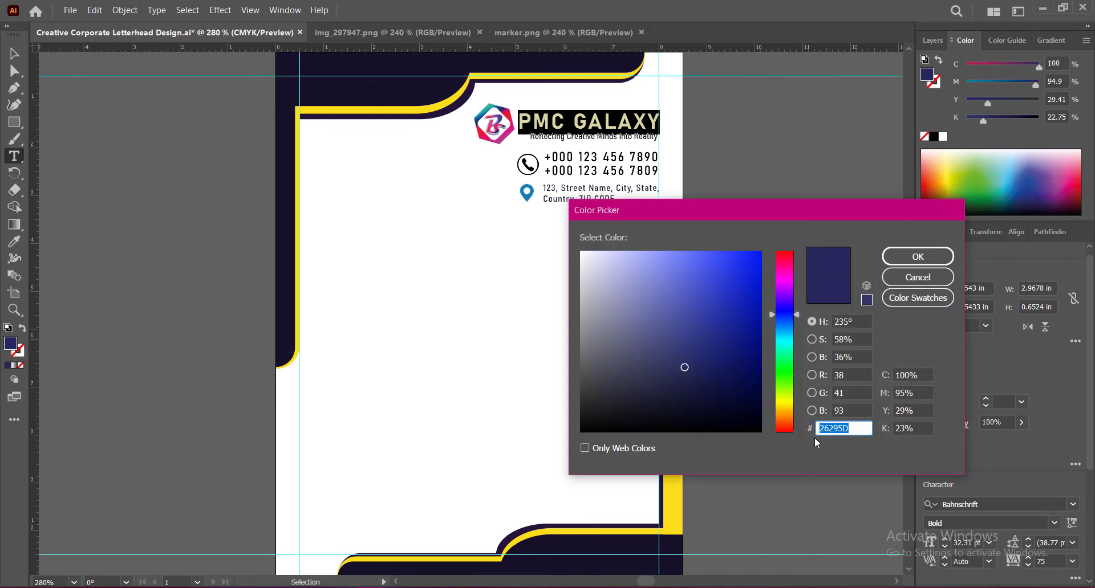
left_click(917, 256)
Apply the heading's navy colour to the whole address text.
triple_click(552, 188)
left_click(552, 188)
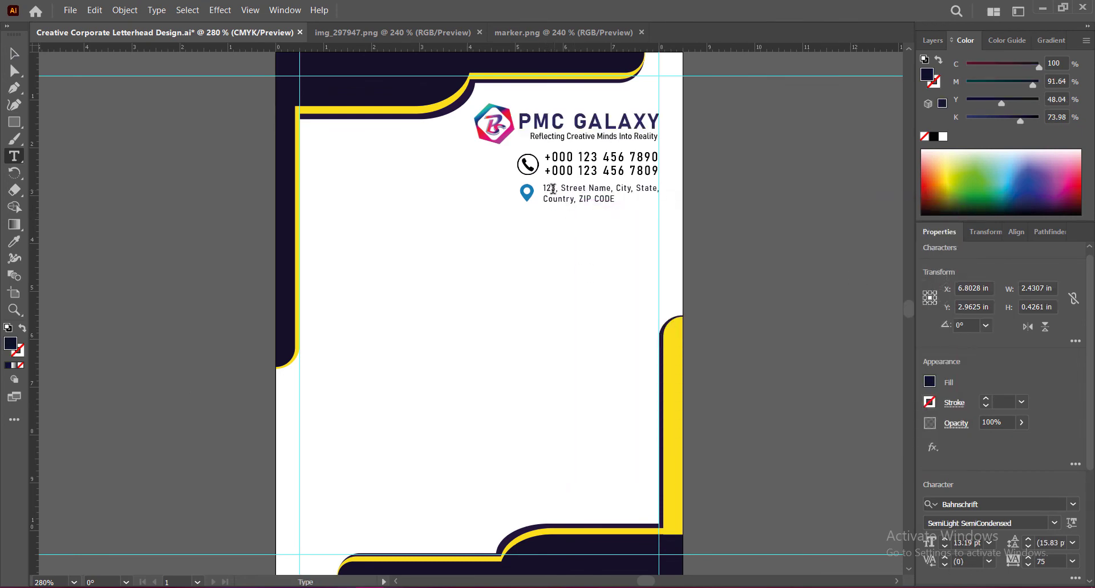
triple_click(552, 189)
double_click(11, 343)
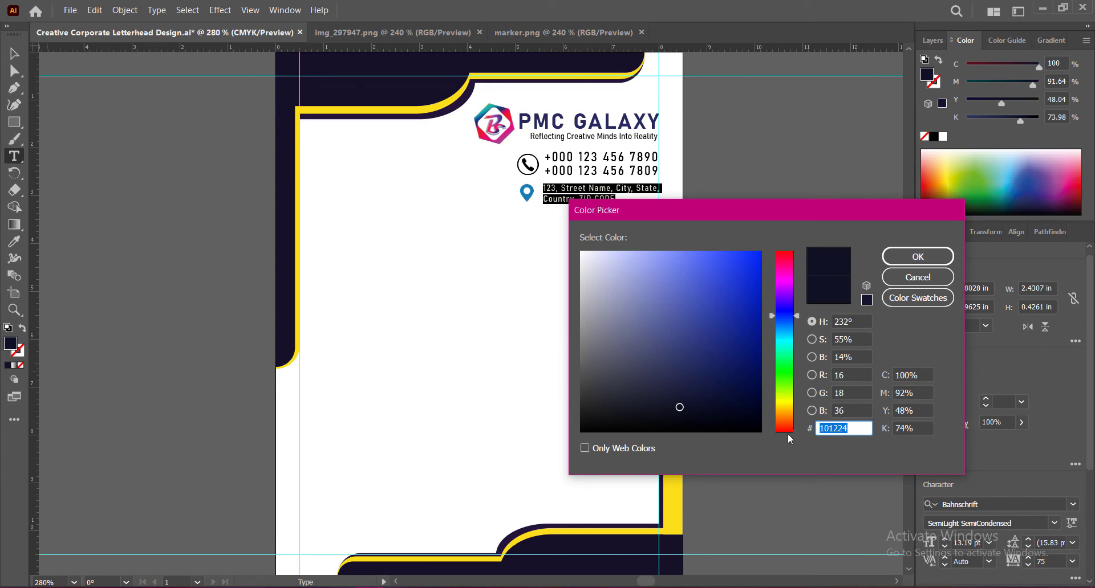
type("26295D")
left_click(918, 256)
left_click(15, 53)
left_click(723, 251)
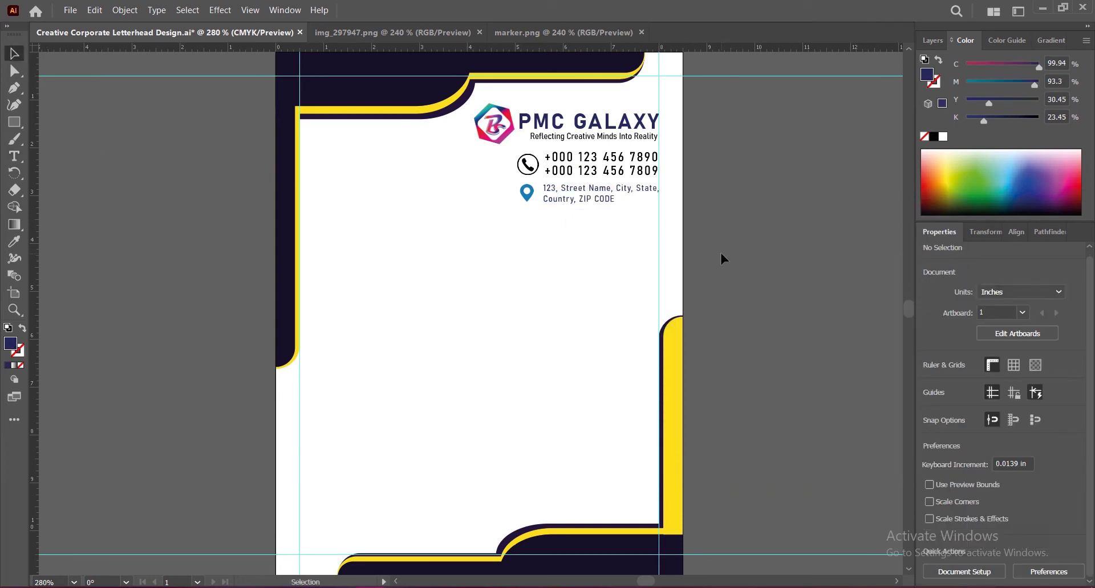
Align the phone-number and address texts with small nudges, then save.
left_click(602, 164)
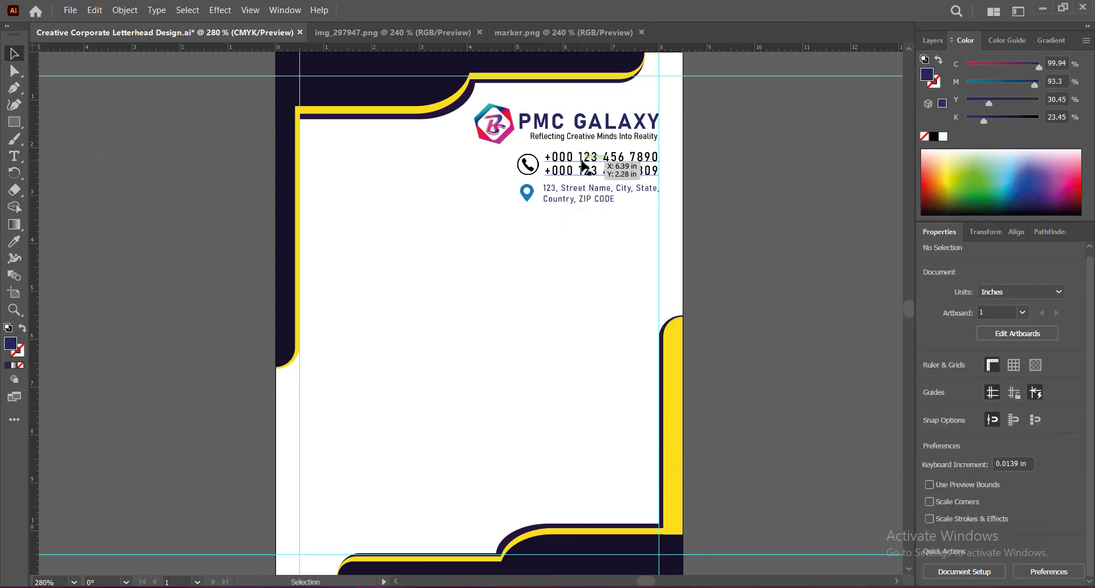
key("Left")
left_click(780, 256)
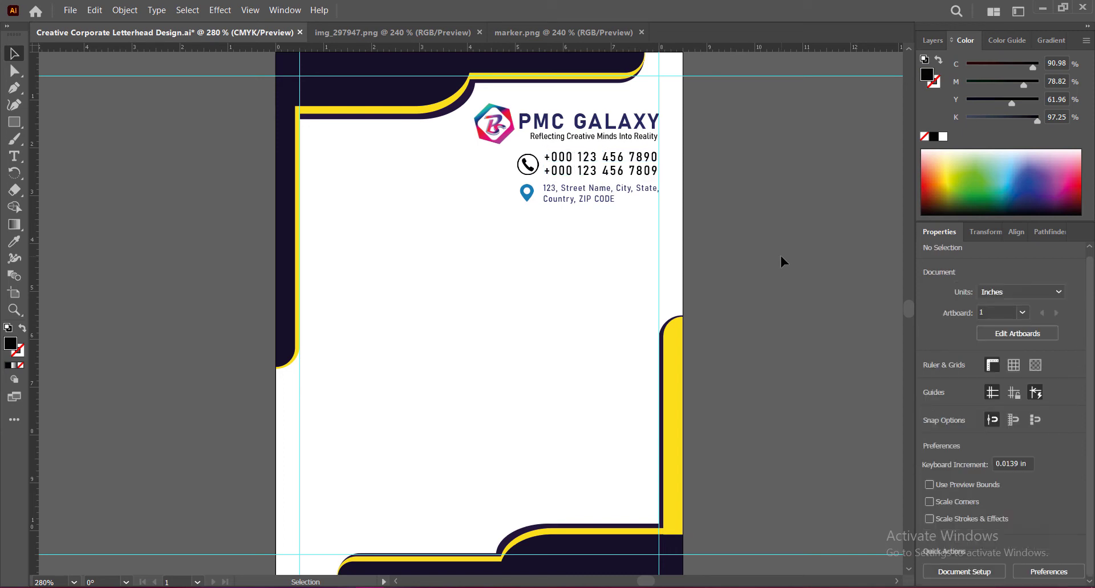
left_click(577, 188)
key("Right")
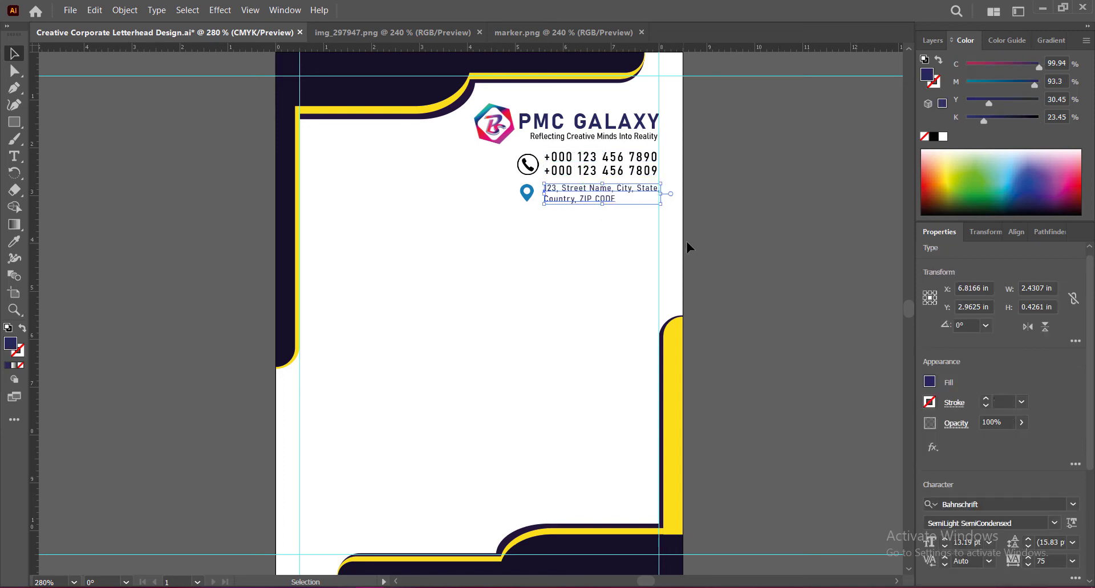
left_click(701, 245)
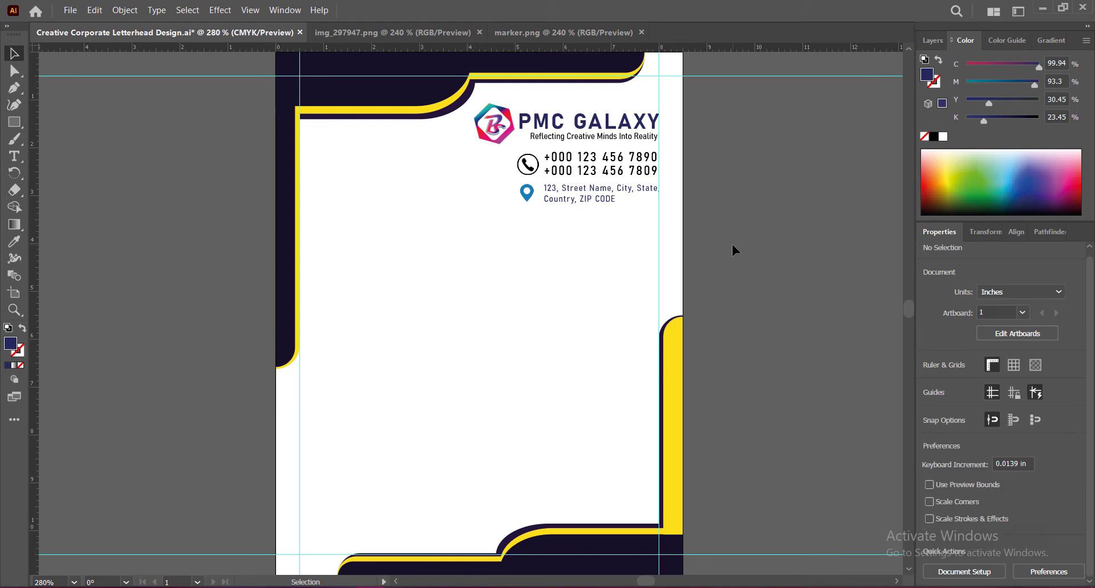
left_click(529, 172)
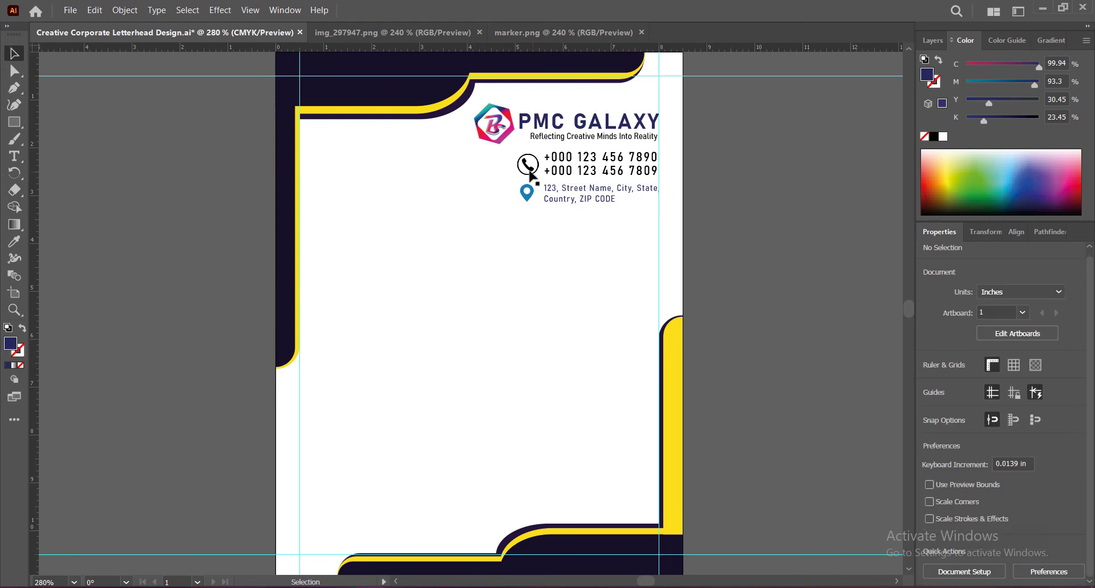
left_click(756, 259)
key("ctrl+s")
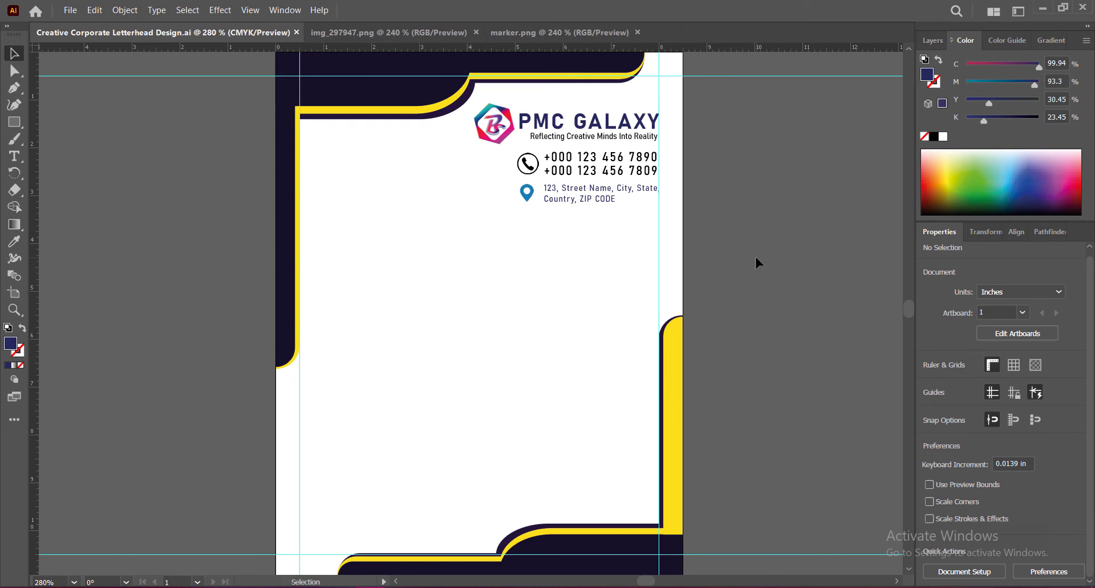
Raise the logo, phone numbers, pin and address together slightly and save.
left_click(564, 140)
left_click(562, 169, "shift")
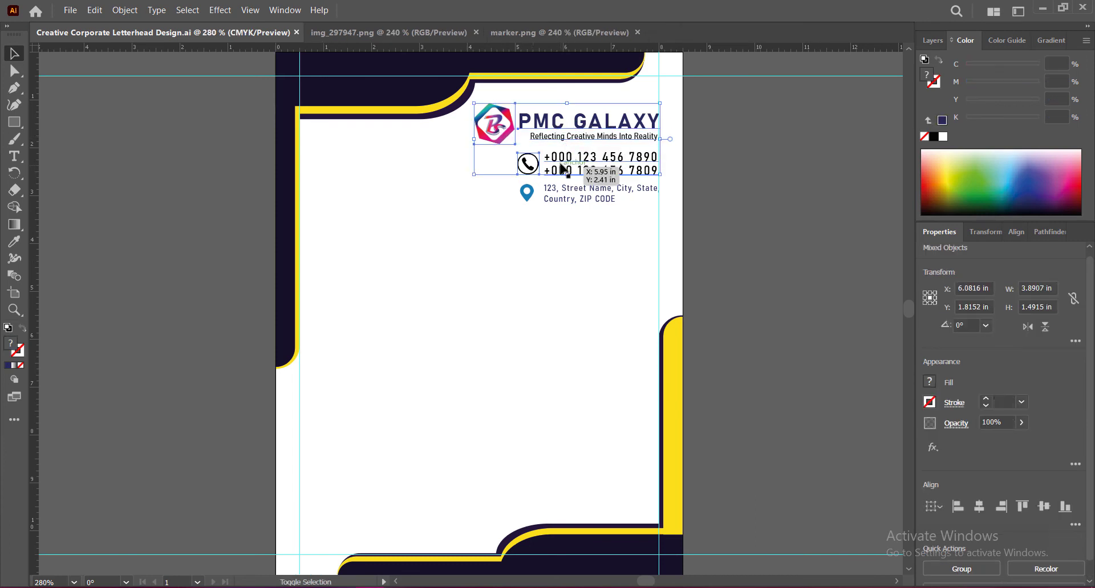
left_click(526, 194, "shift")
left_click(605, 194, "shift")
key("Up")
key("Up")
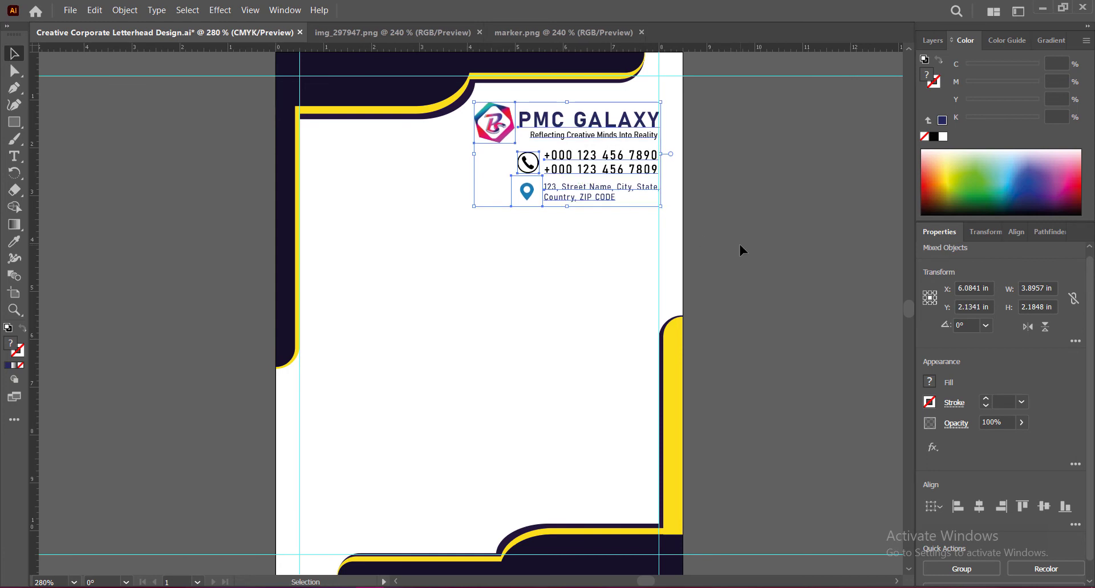
key("Up")
key("Up")
key("Up")
key("Up")
left_click(740, 247)
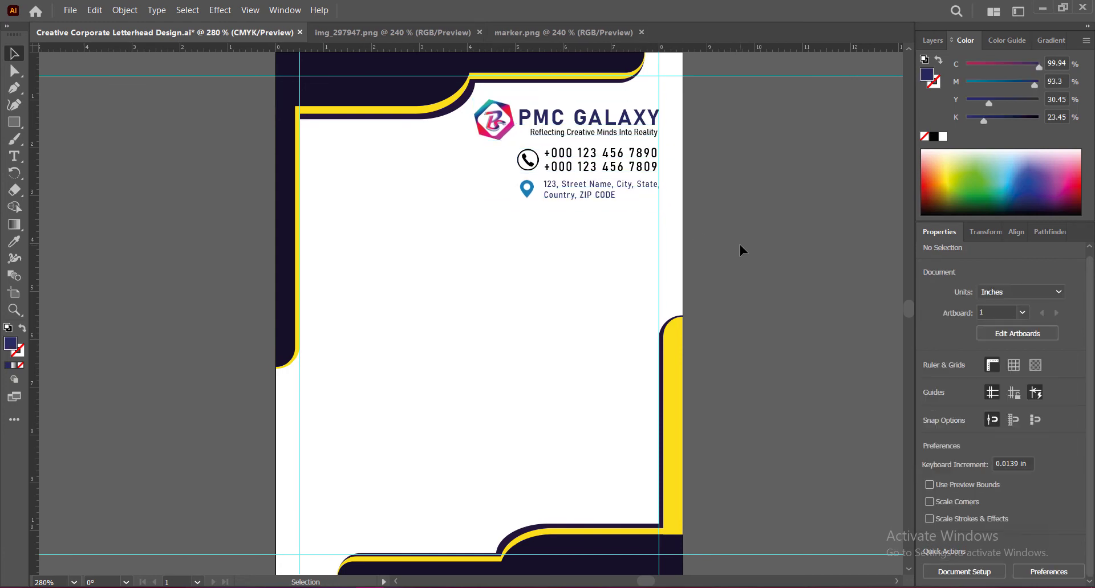
key("ctrl+s")
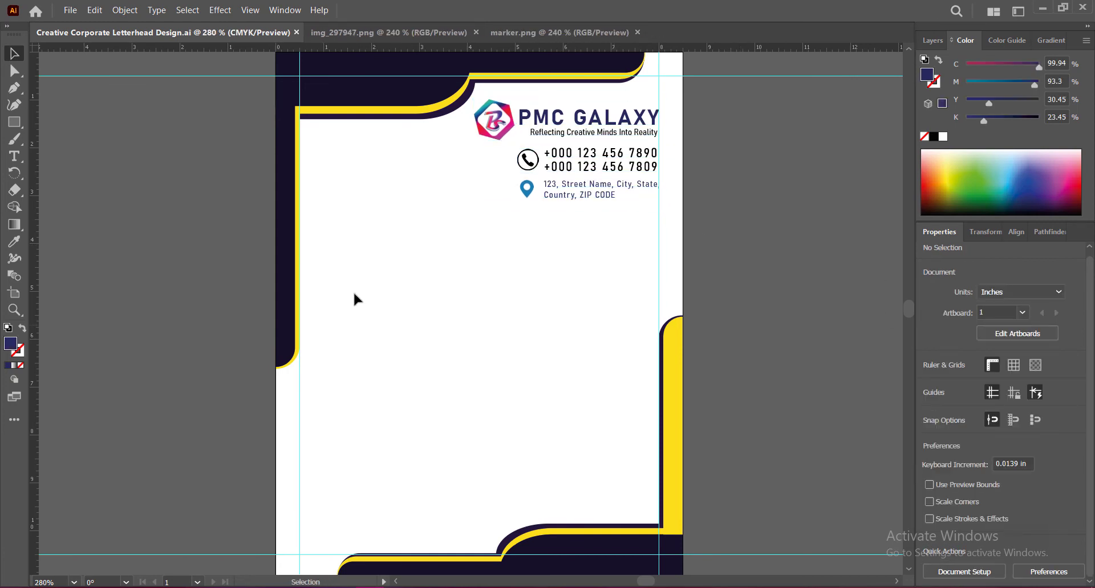
Add the YOUR BUSINESS HEADLINE text line below the contact details.
left_click(15, 156)
left_click(312, 228)
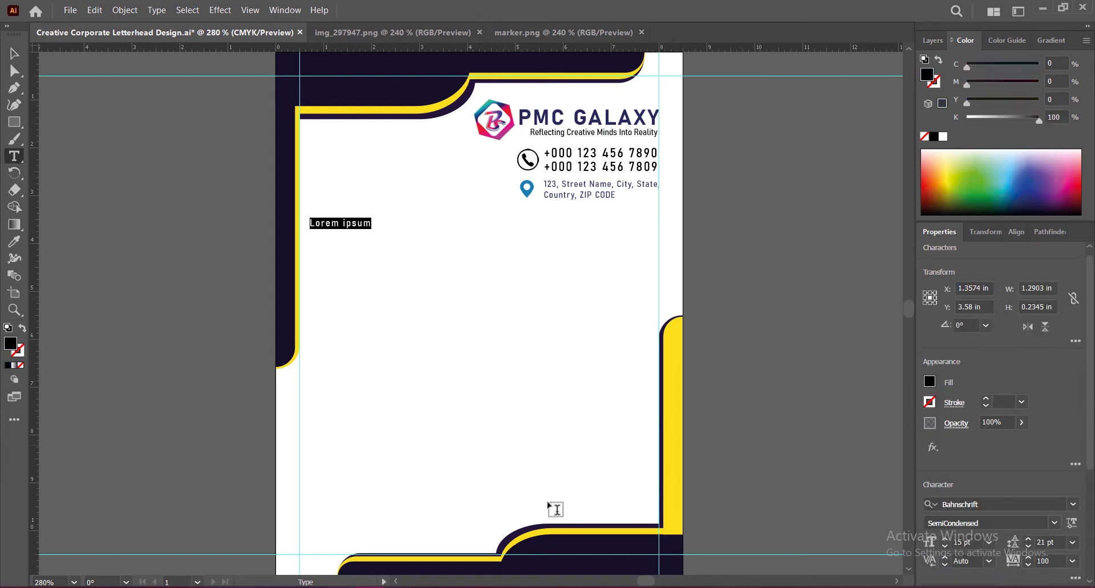
type("YOUR BUSINESS HEADLINE")
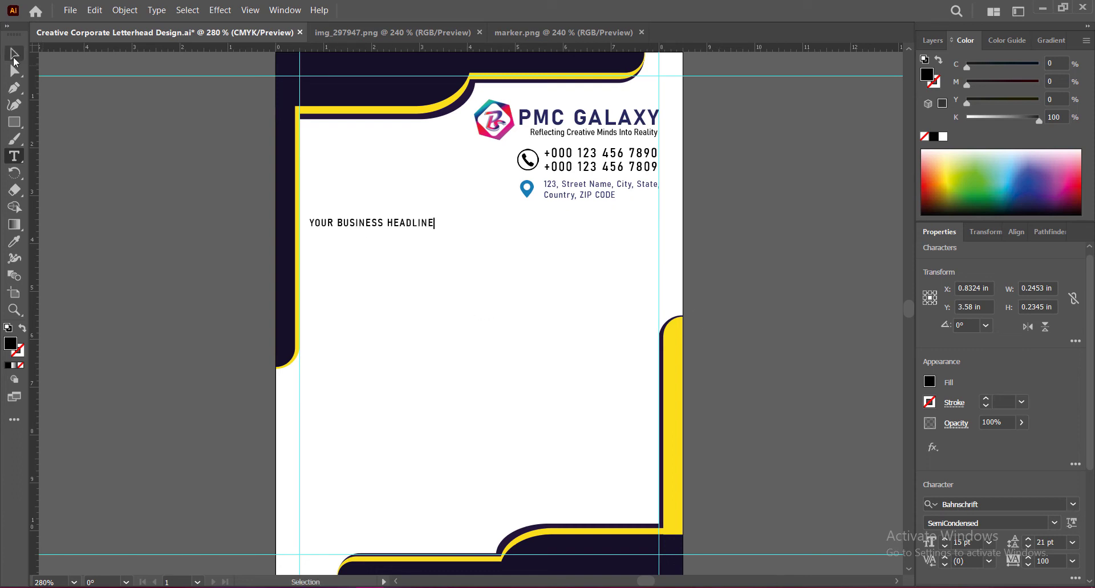
key("Escape")
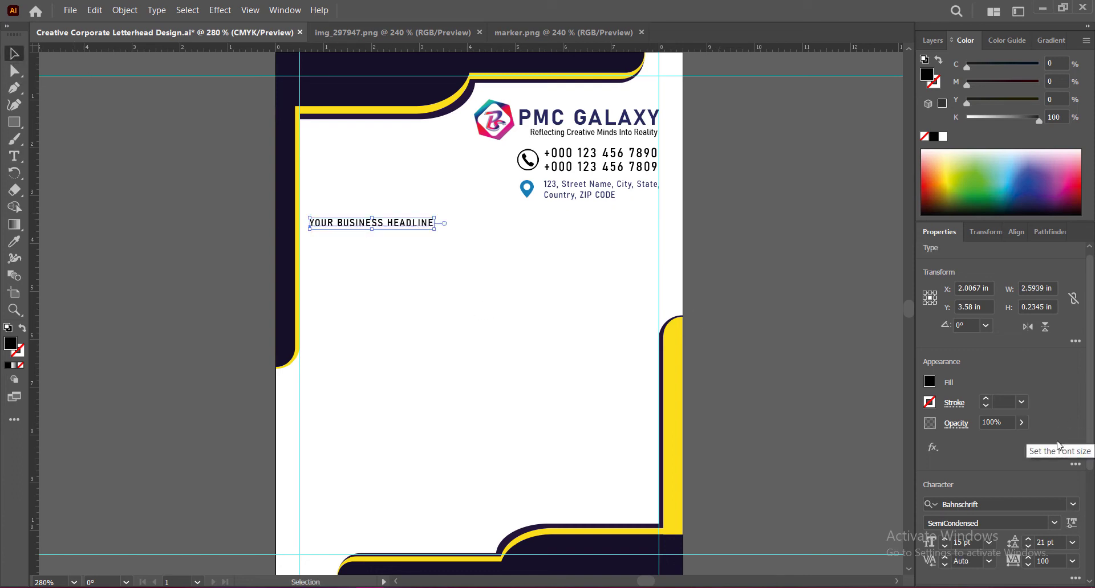
Set the headline to 0 tracking in Bahnschrift Bold SemiCondensed.
left_click(1072, 389)
left_click(1046, 256)
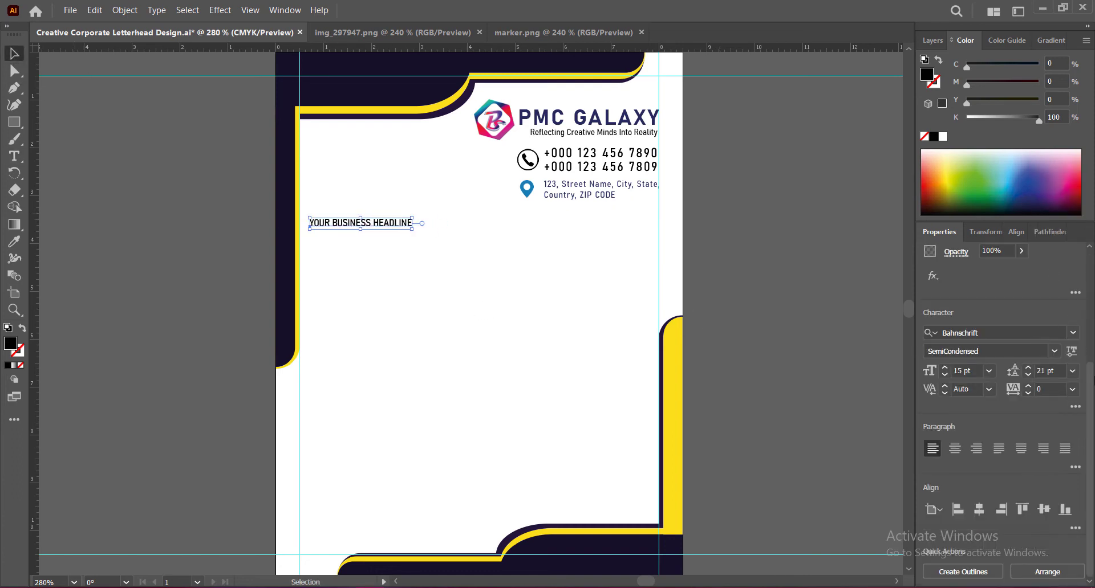
left_click(1053, 352)
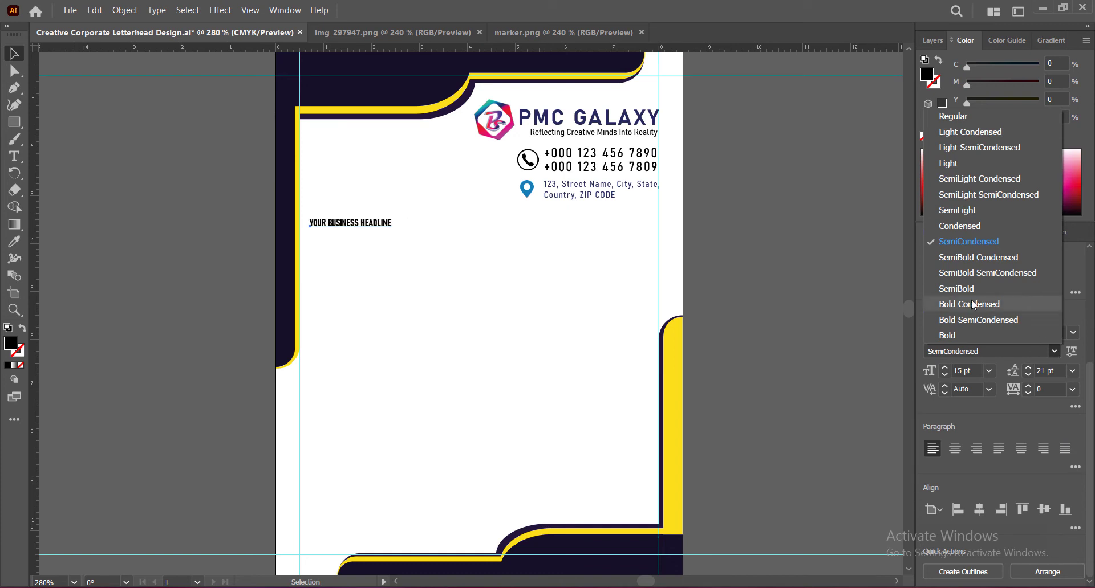
left_click(988, 322)
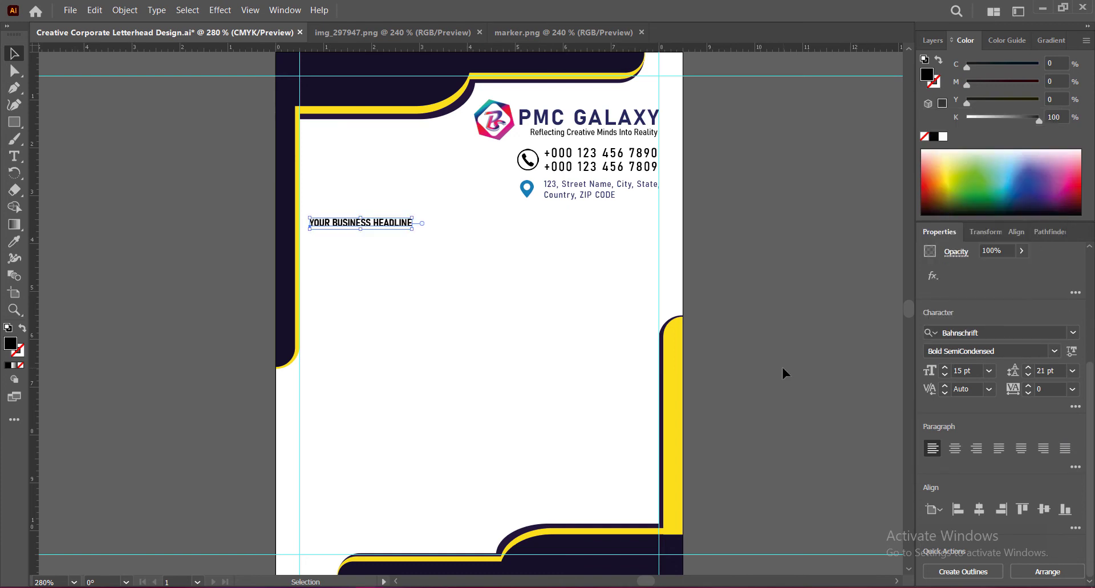
Give the headline the navy colour sampled from the header band.
key("i")
left_click(345, 92)
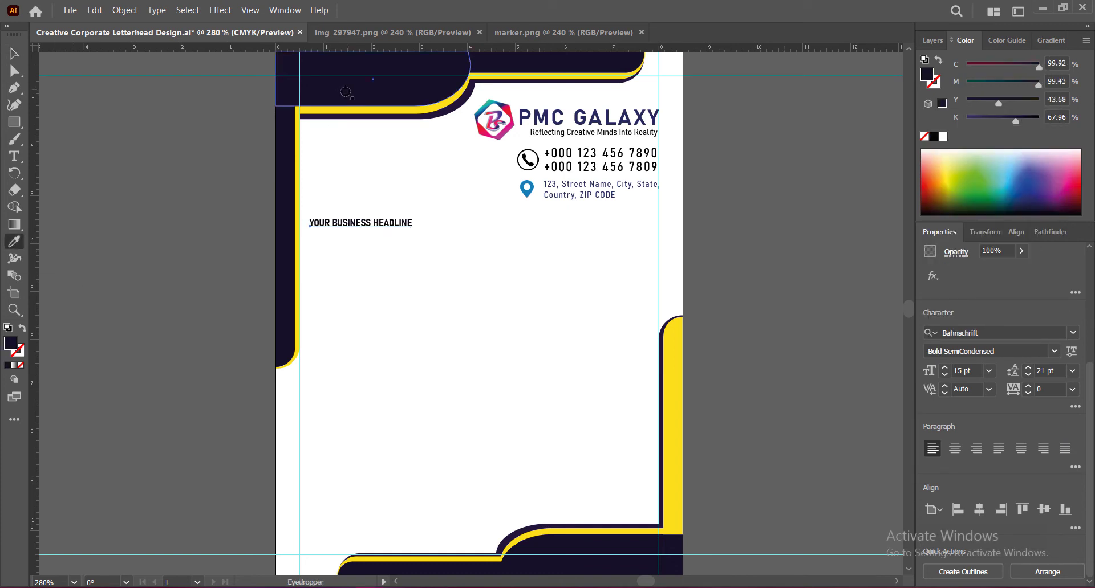
key("v")
triple_click(337, 223)
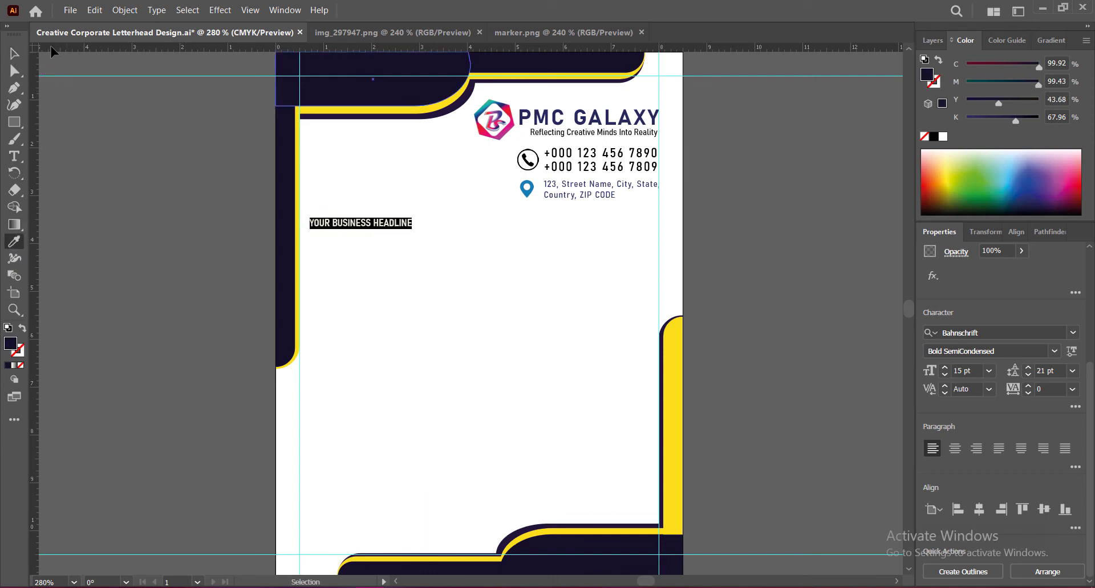
key("Escape")
triple_click(365, 227)
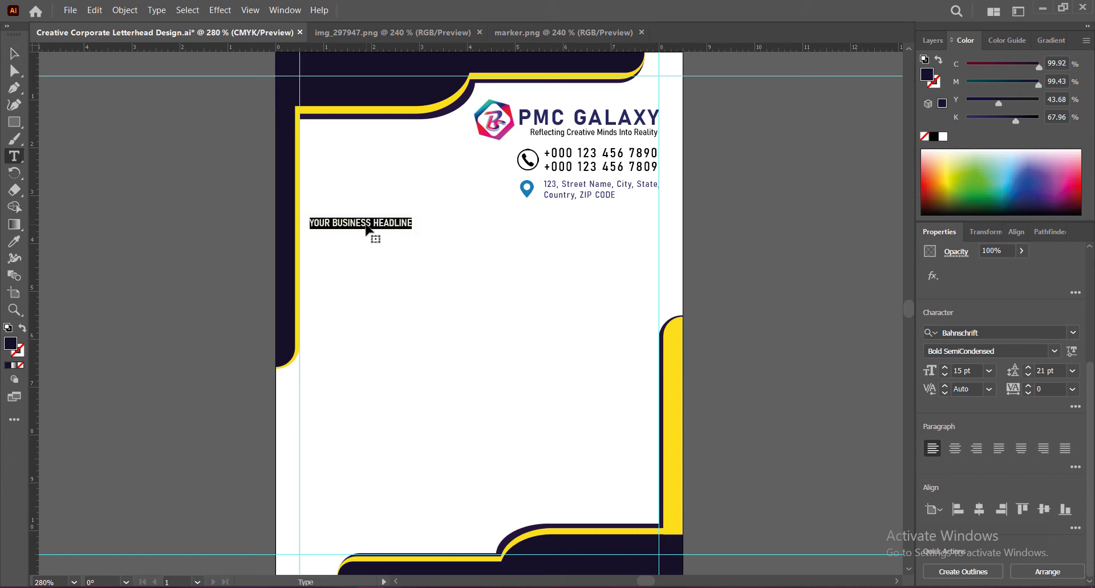
double_click(11, 344)
left_click(849, 255)
key("Escape")
Position the headline at the left below the header and save the letterhead.
left_click_drag(382, 222, 384, 245)
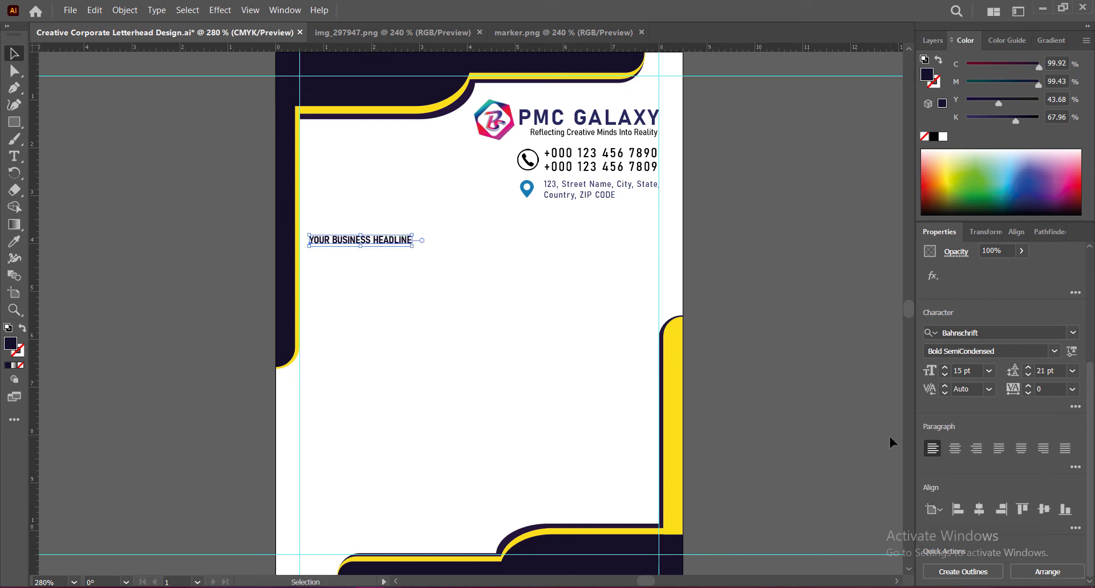
key("Up")
key("Up")
key("Up")
key("Left")
key("Left")
key("Left")
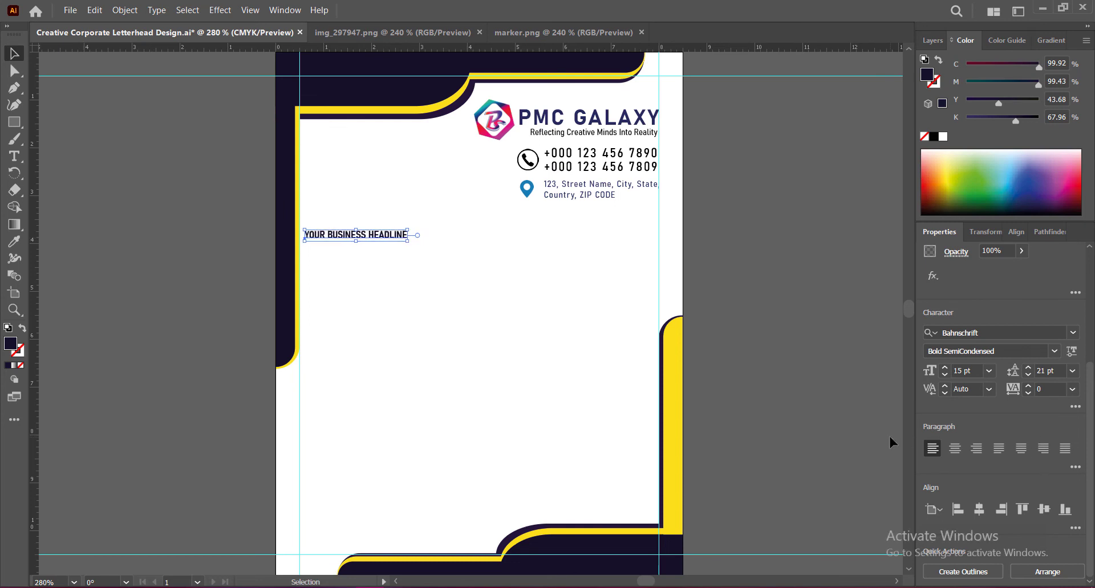
key("Left")
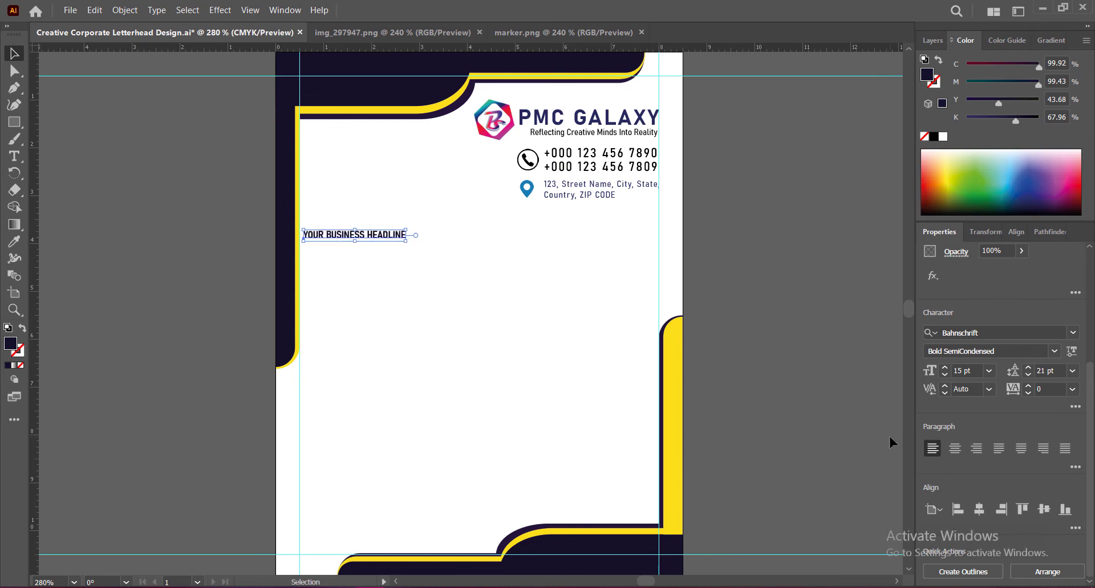
key("Up")
key("Up")
key("Up")
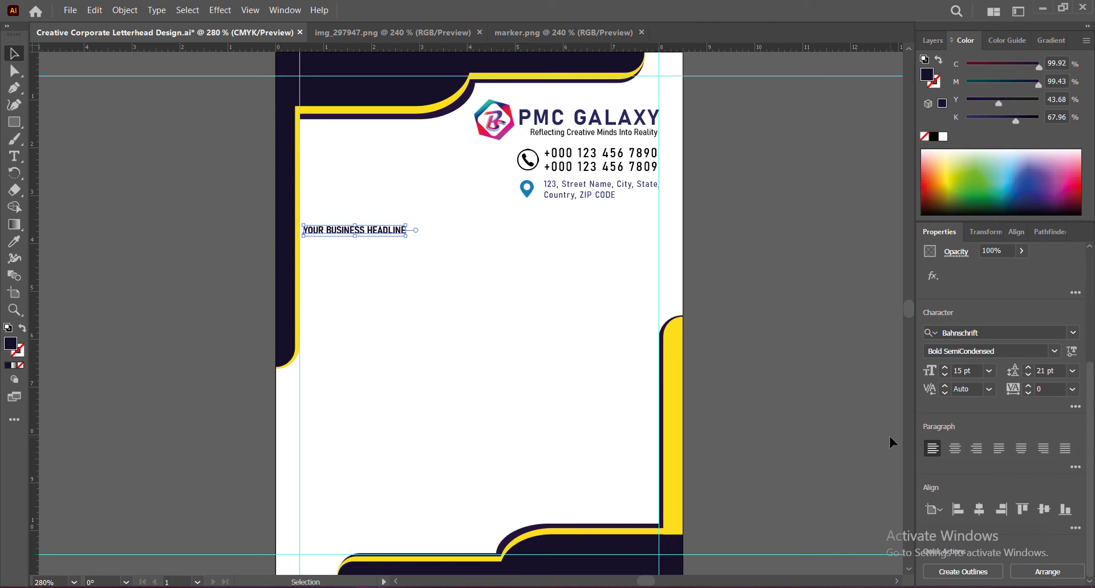
key("Right")
key("Right")
key("Right")
key("Right")
key("Right")
key("Left")
key("Left")
key("Left")
key("Right")
key("Right")
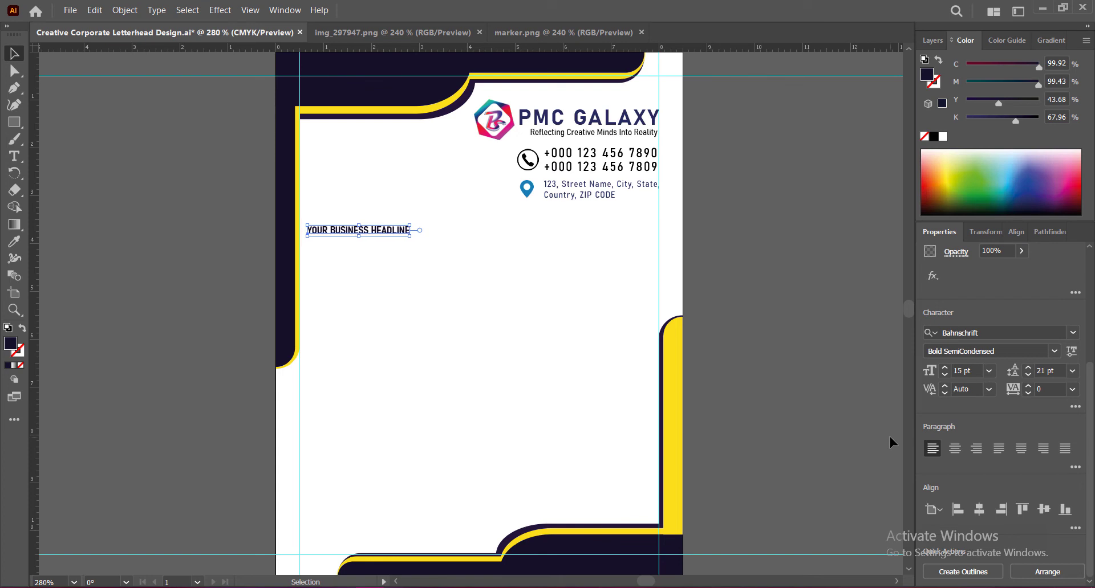
left_click(788, 416)
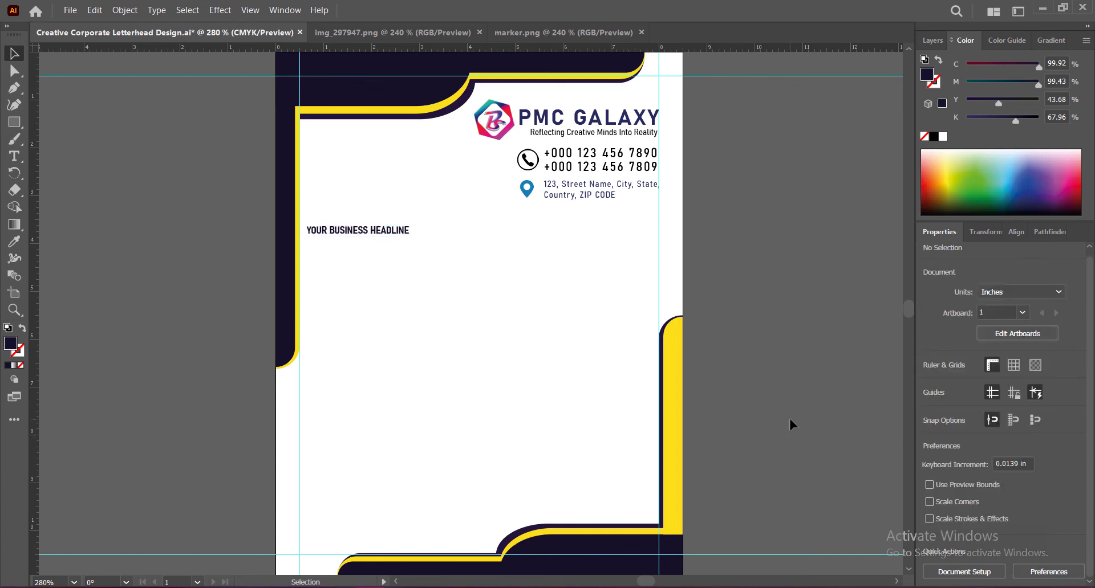
mouse_move(362, 232)
left_mouse_down()
mouse_move(361, 242)
mouse_move(362, 234)
left_mouse_up()
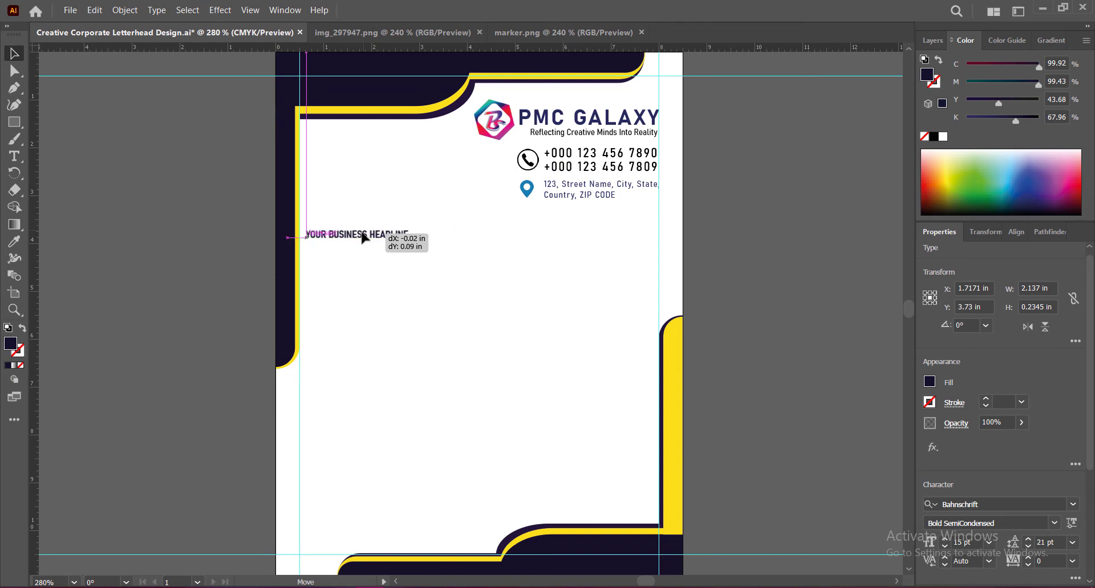
left_click(797, 283)
key("ctrl+s")
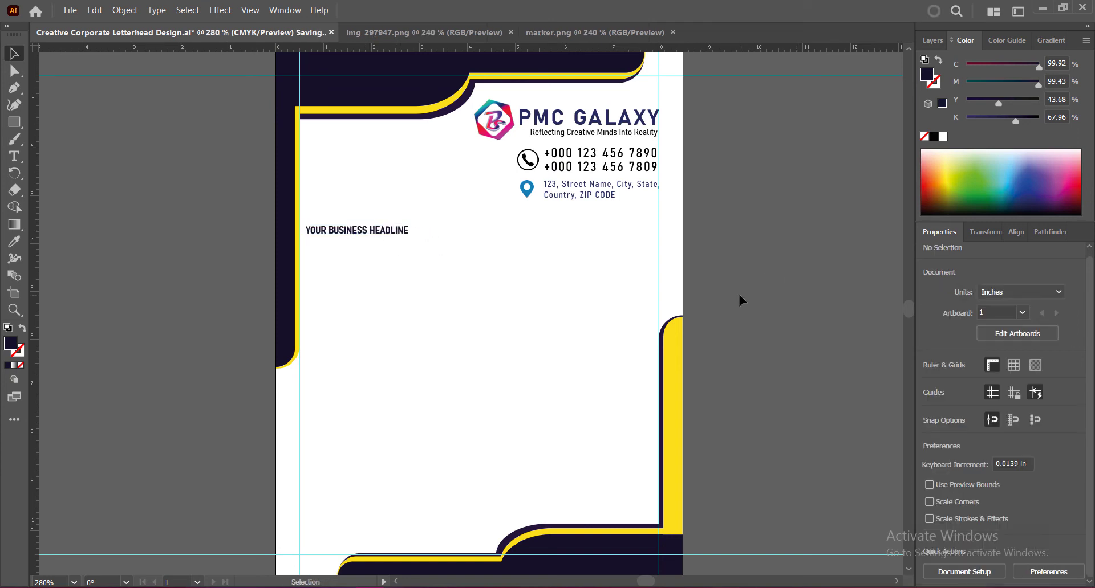
left_click(15, 156)
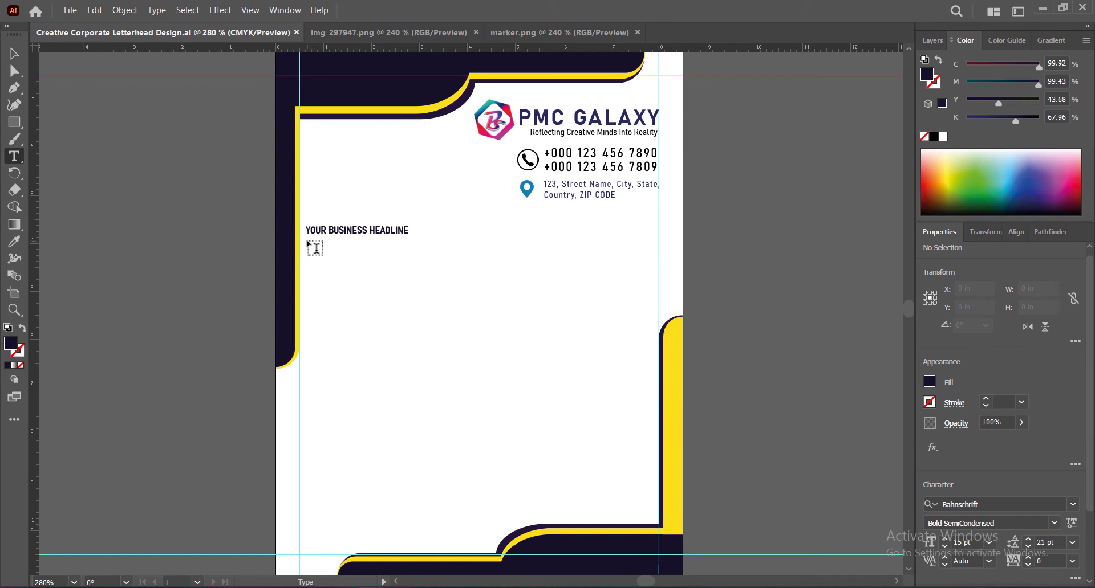
Draw a wide area-type box under the headline filled with lorem ipsum placeholder text.
left_click_drag(308, 242, 653, 360)
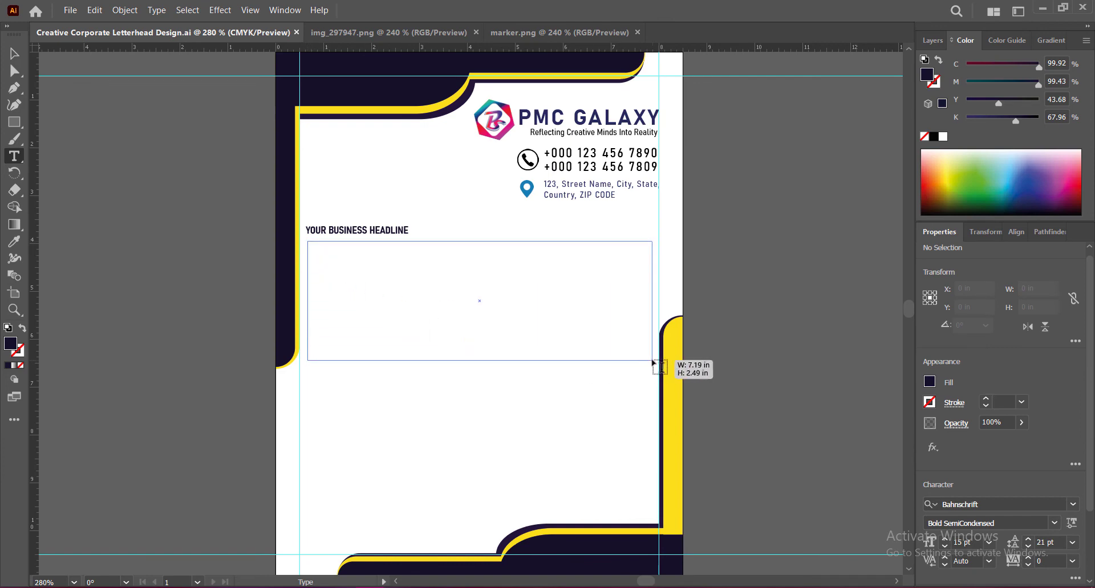
left_click_drag(653, 363, 652, 363)
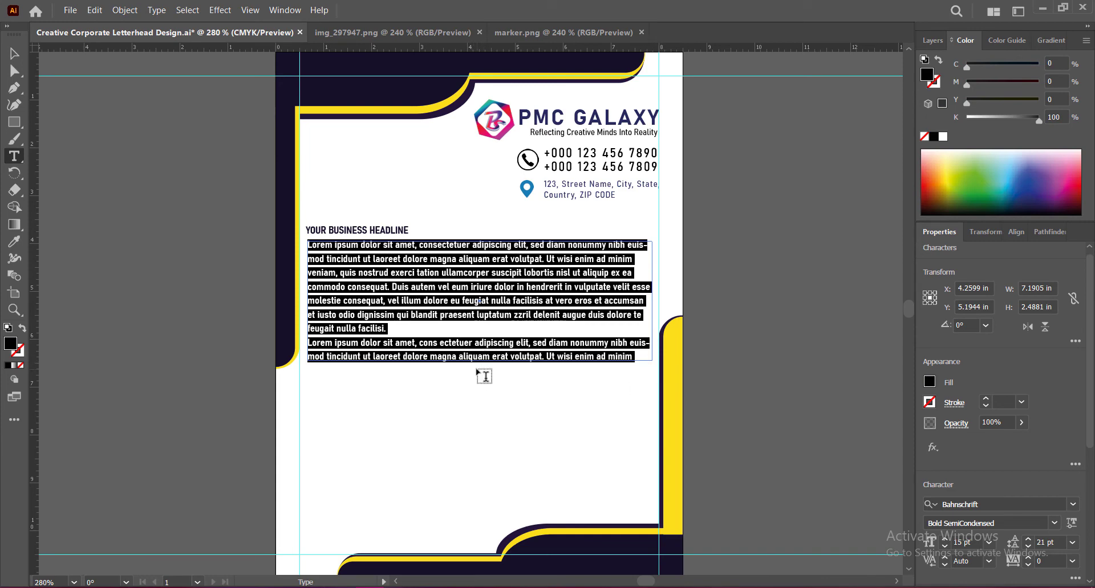
left_click(12, 52)
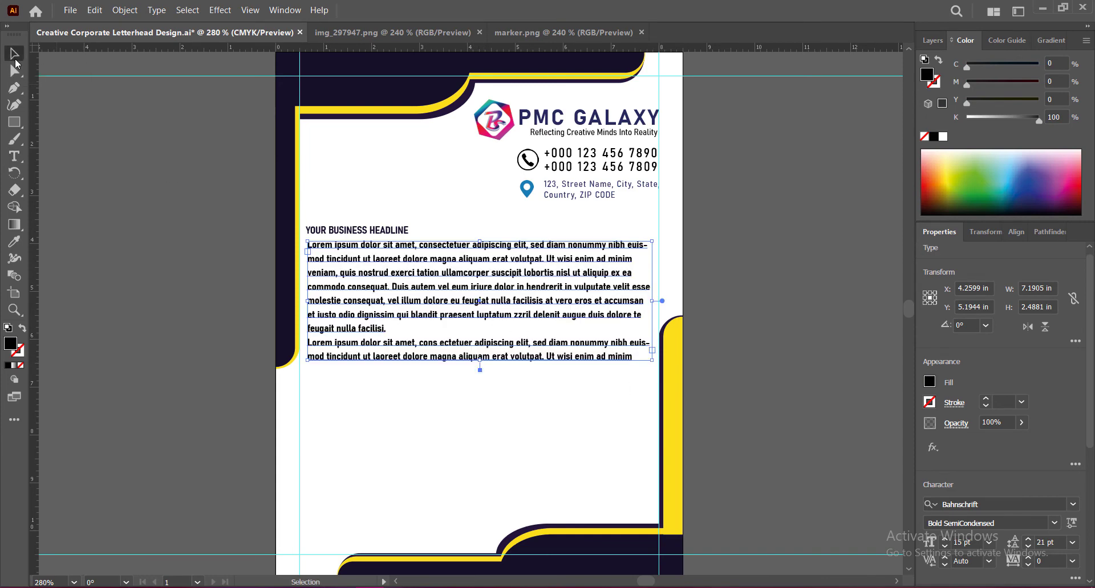
Set the body text in Bahnschrift Light Condensed and trim the frame's bottom edge.
scroll(1036, 459, "down", 4)
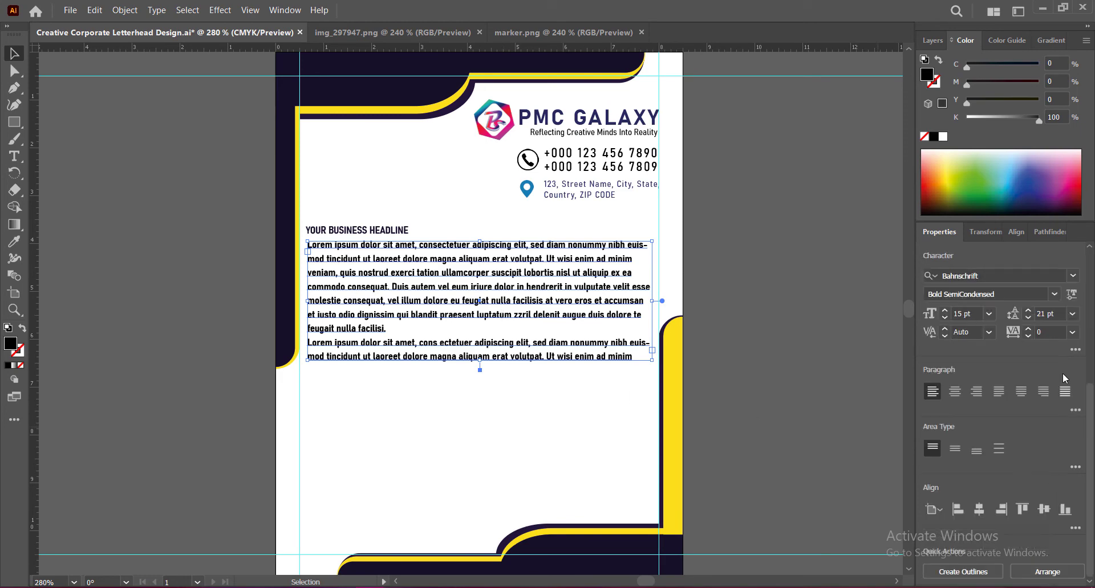
left_click(1053, 294)
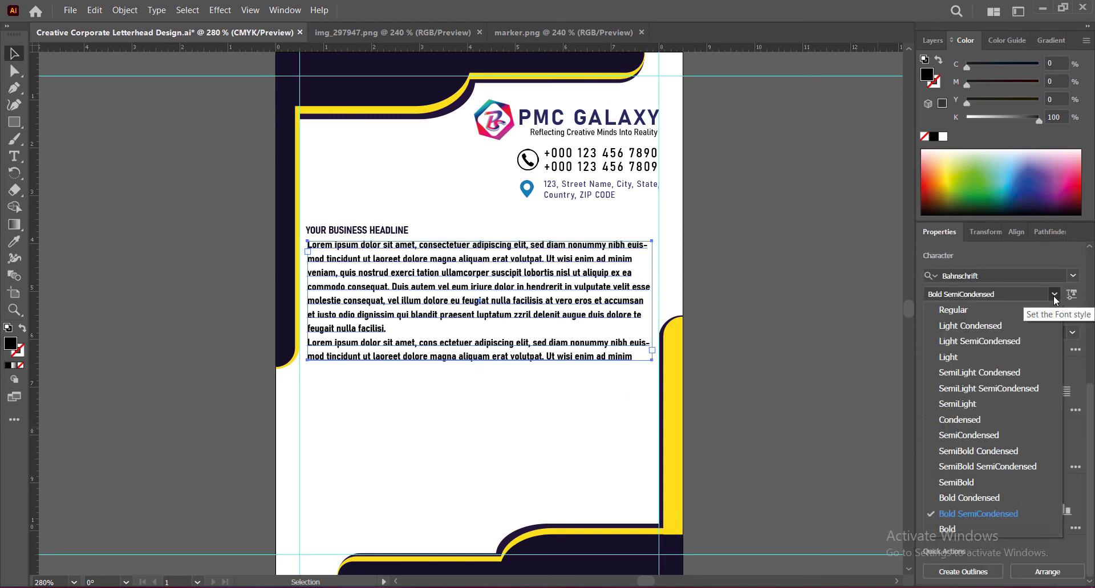
left_click(989, 334)
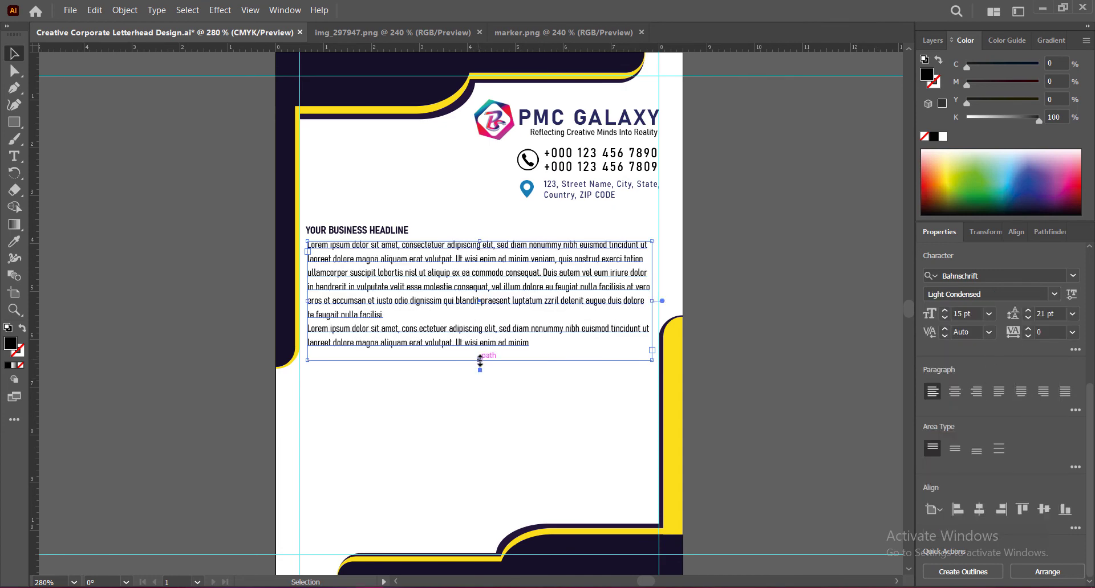
left_click_drag(479, 361, 480, 354)
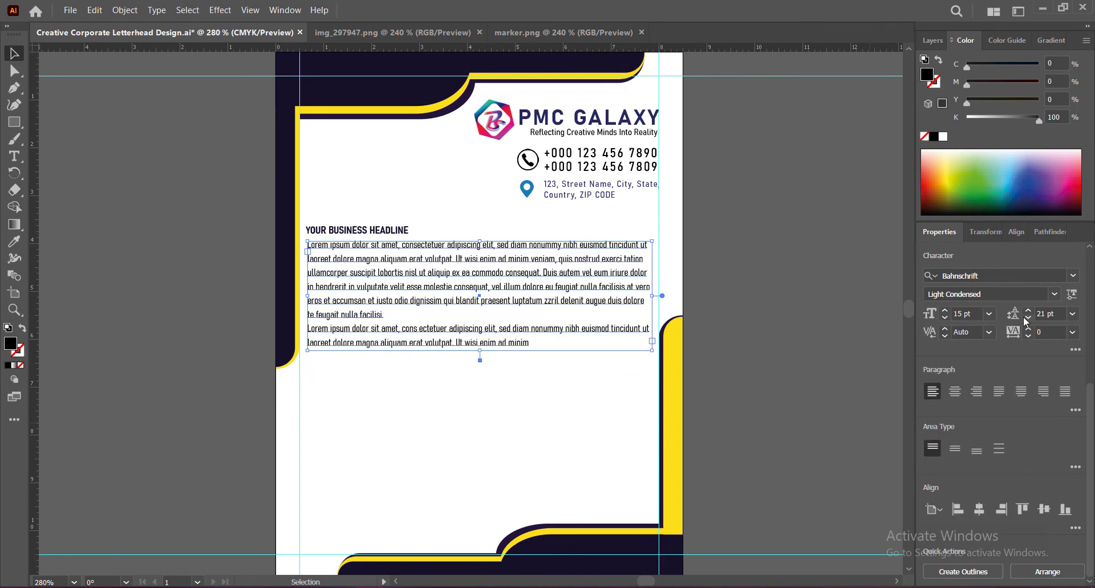
left_click(1055, 294)
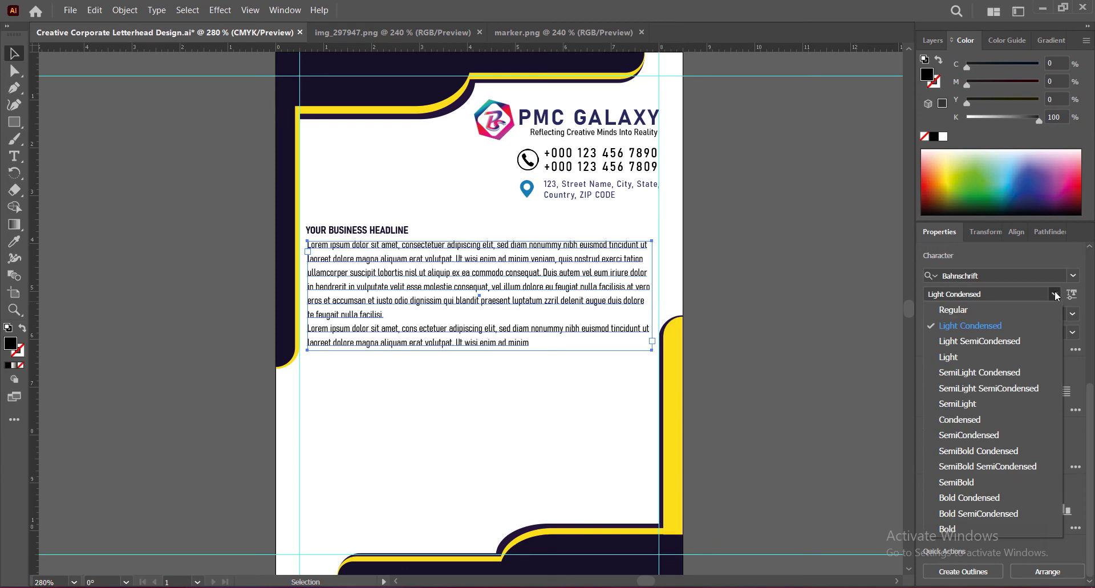
left_click(970, 326)
left_click(1053, 294)
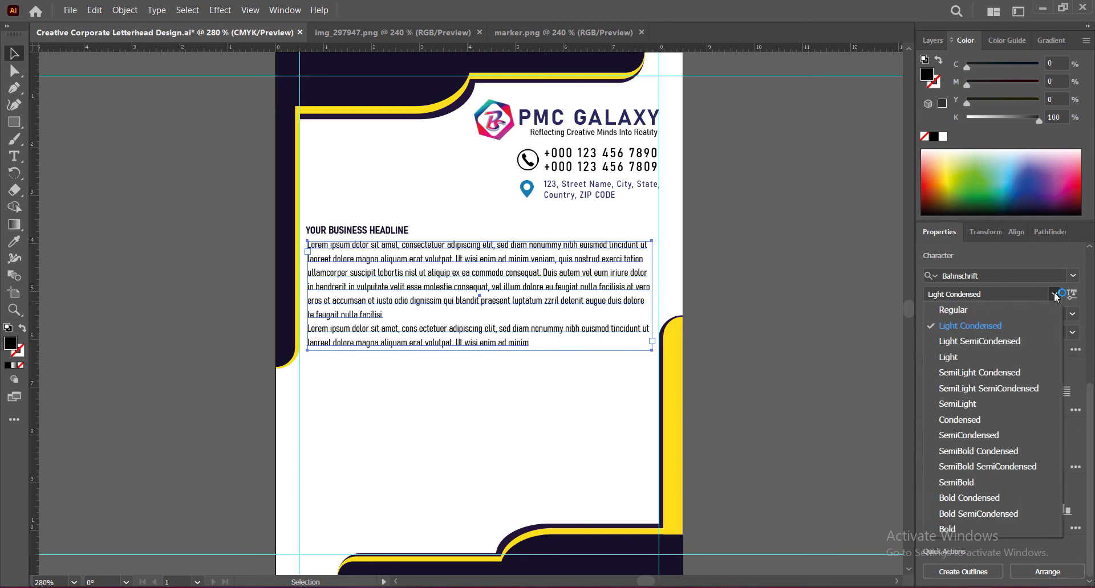
left_click(976, 326)
left_click(989, 314)
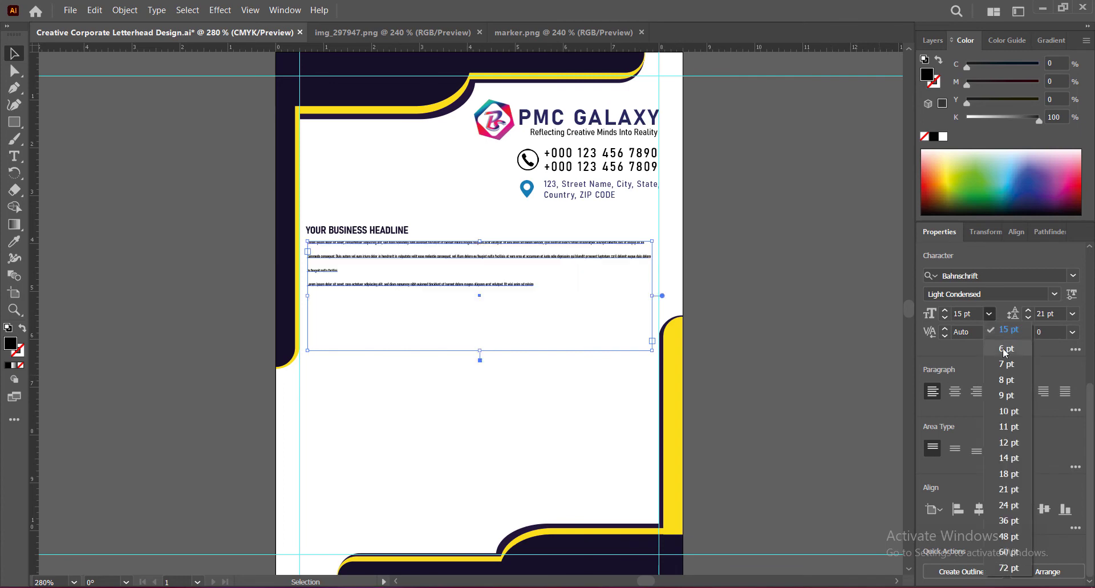
Set the body text to 12 pt with 14 pt leading and widen its frame to the guides.
left_click(1008, 443)
left_click(1071, 314)
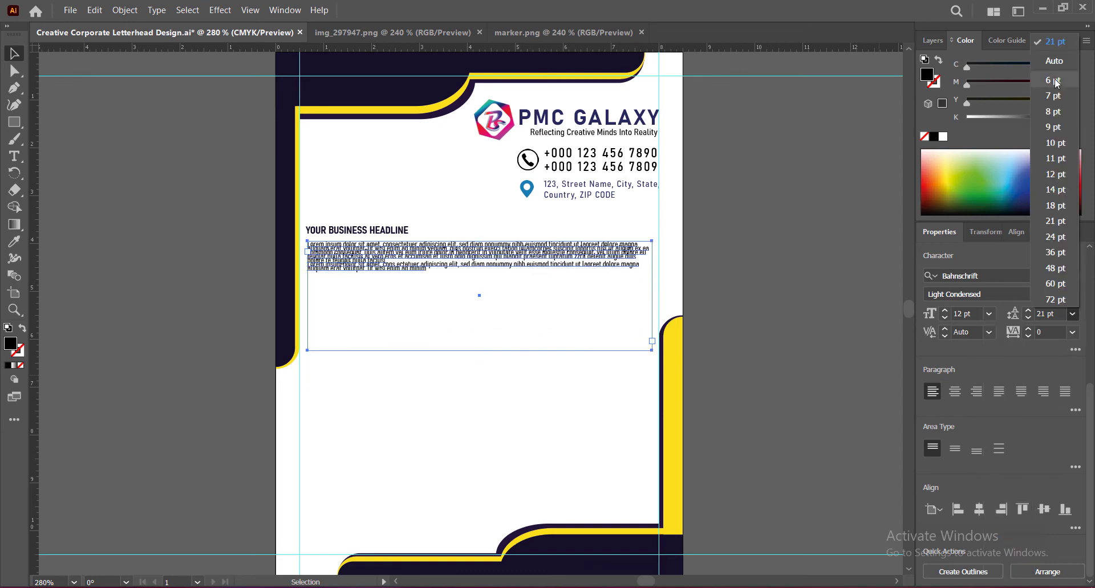
left_click(1055, 190)
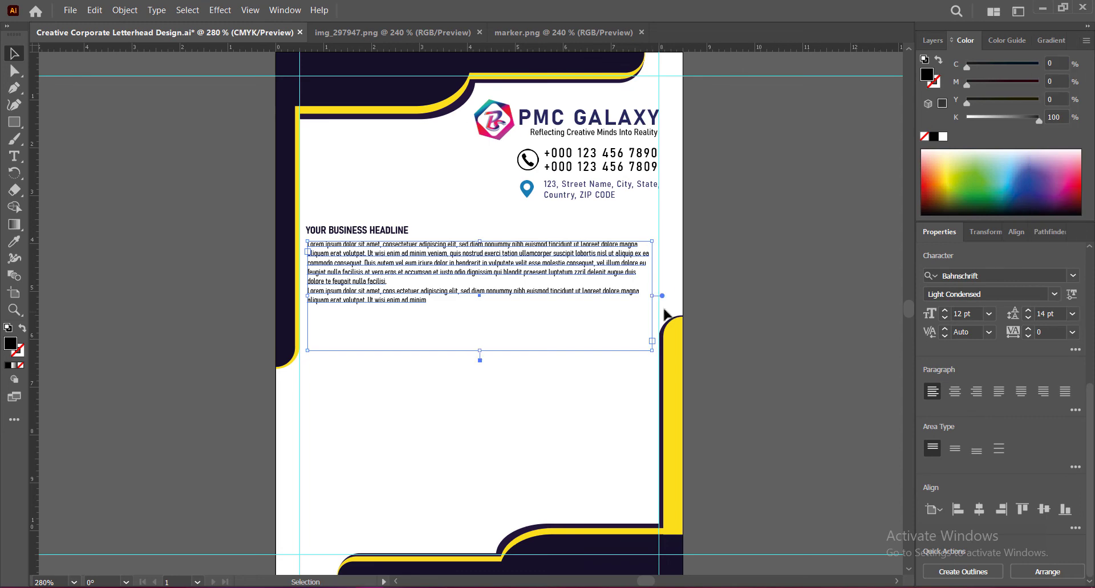
left_click_drag(652, 296, 660, 296)
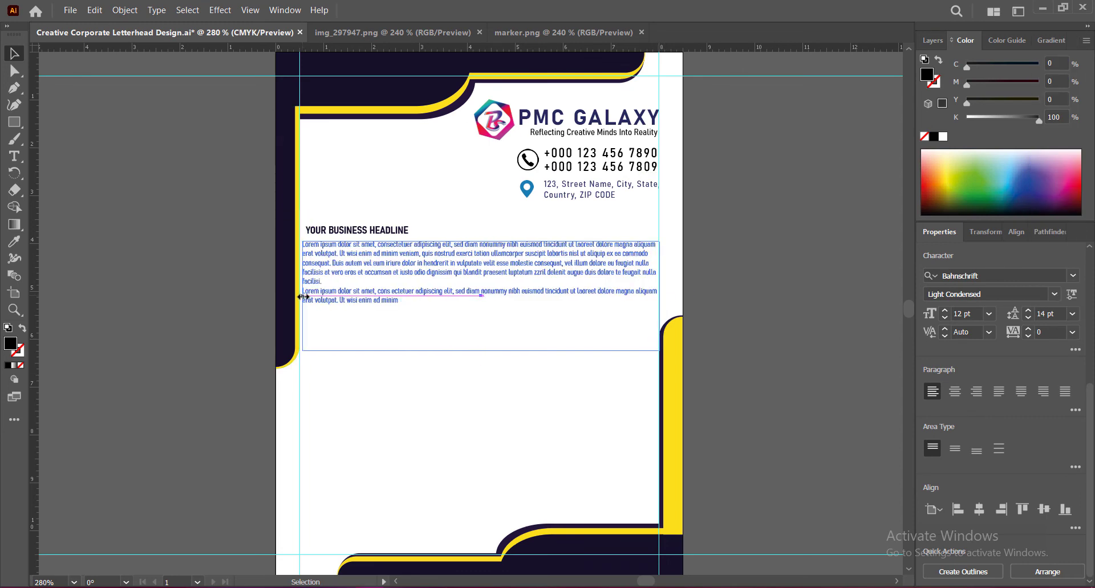
left_click_drag(303, 297, 301, 297)
left_click(330, 231)
Justify the body text and merge it into one paragraph, deleting the trailing words.
left_click(377, 273)
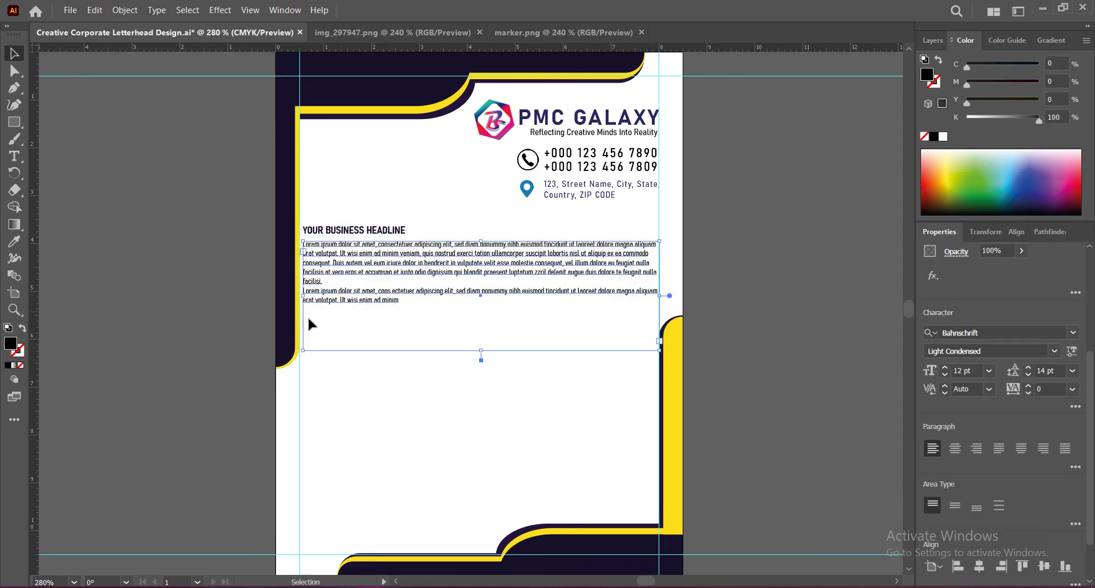
left_click(998, 449)
double_click(305, 291)
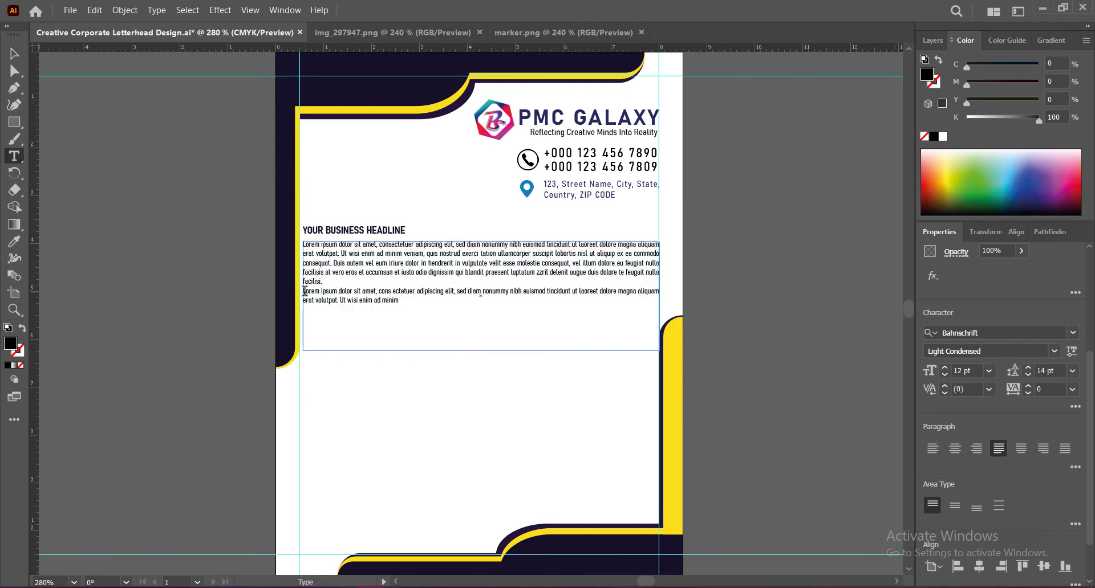
key("BackSpace")
left_click_drag(365, 292, 435, 292)
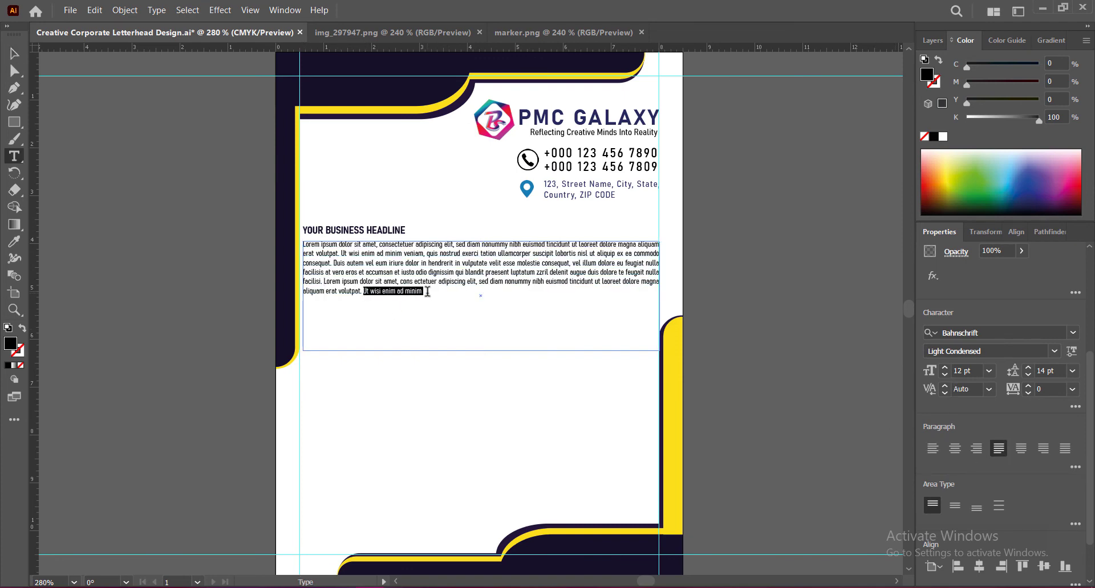
key("BackSpace")
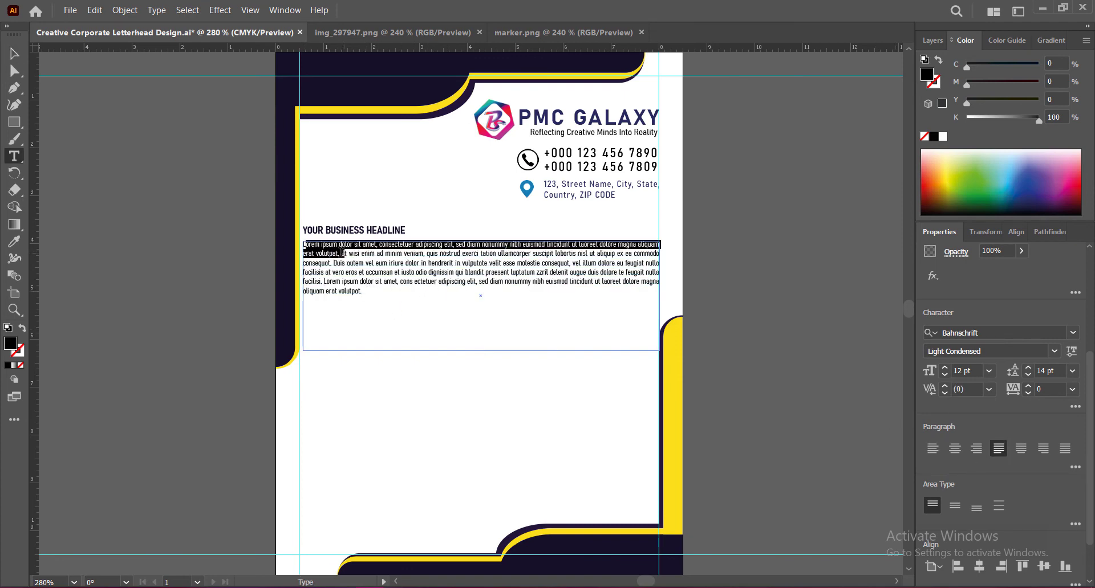
Paste a copy of the body text as a short second paragraph after the first.
left_click_drag(303, 245, 437, 305)
left_click_drag(303, 244, 331, 264)
key("ctrl+c")
left_click(313, 310)
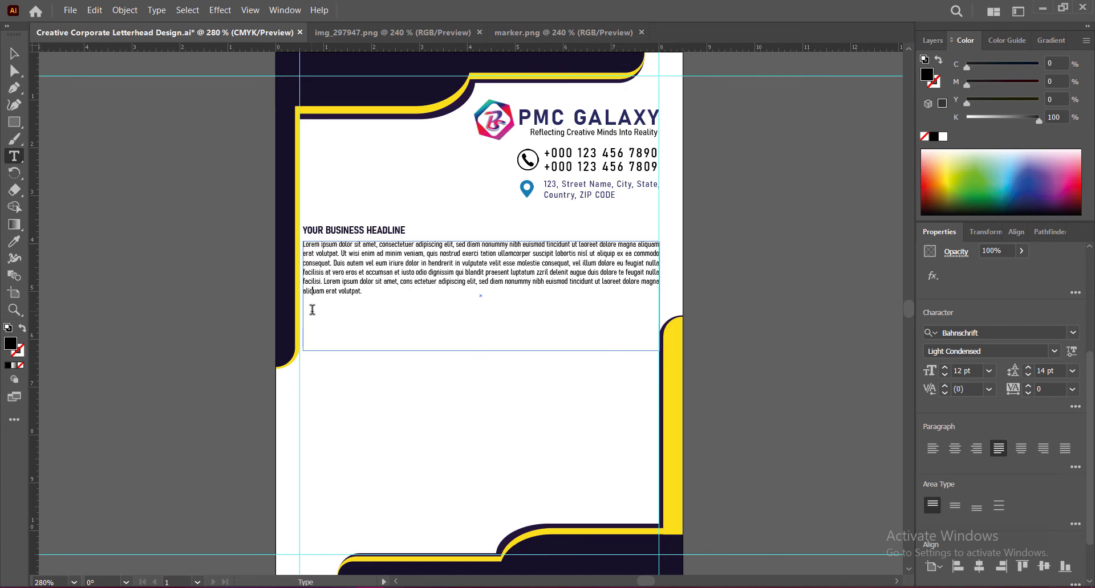
key("Return")
key("Return")
key("ctrl+v")
key("Escape")
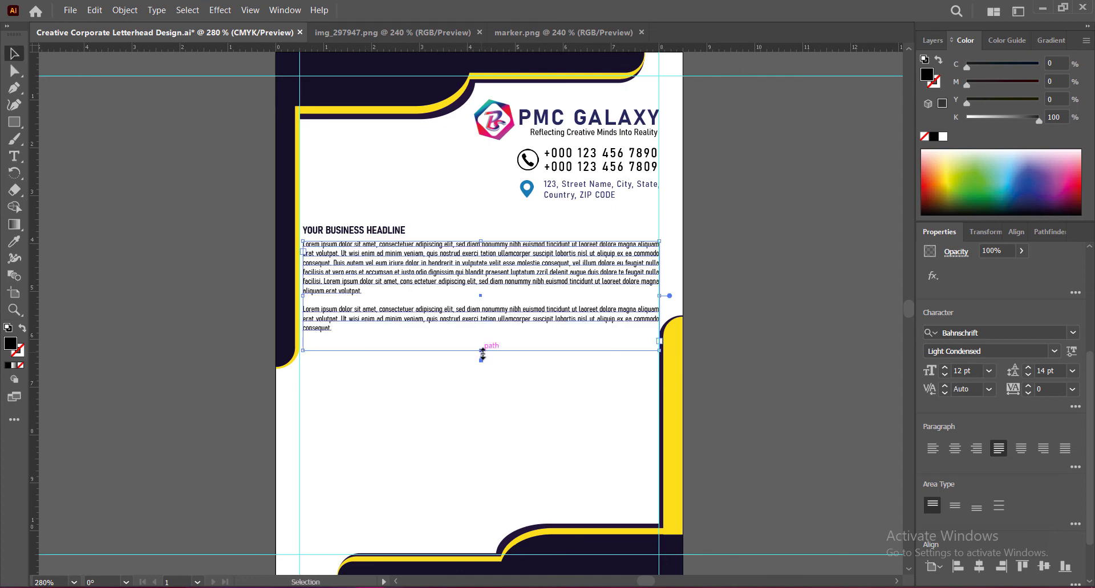
left_click(723, 323)
Narrow the body text frame slightly and give the text a dark grey fill.
left_click(406, 255)
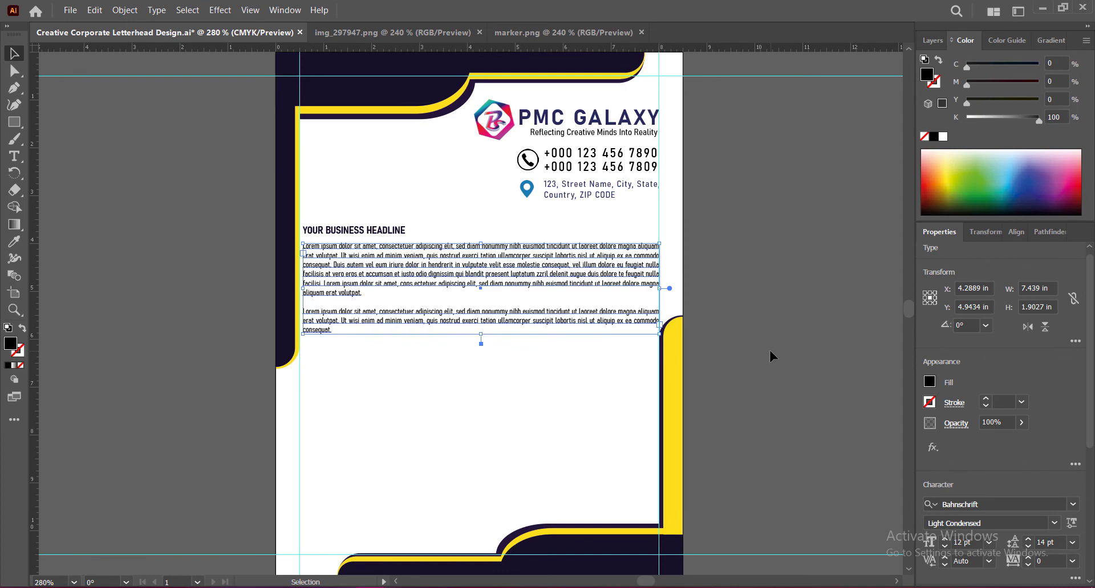
left_click_drag(660, 291, 654, 291)
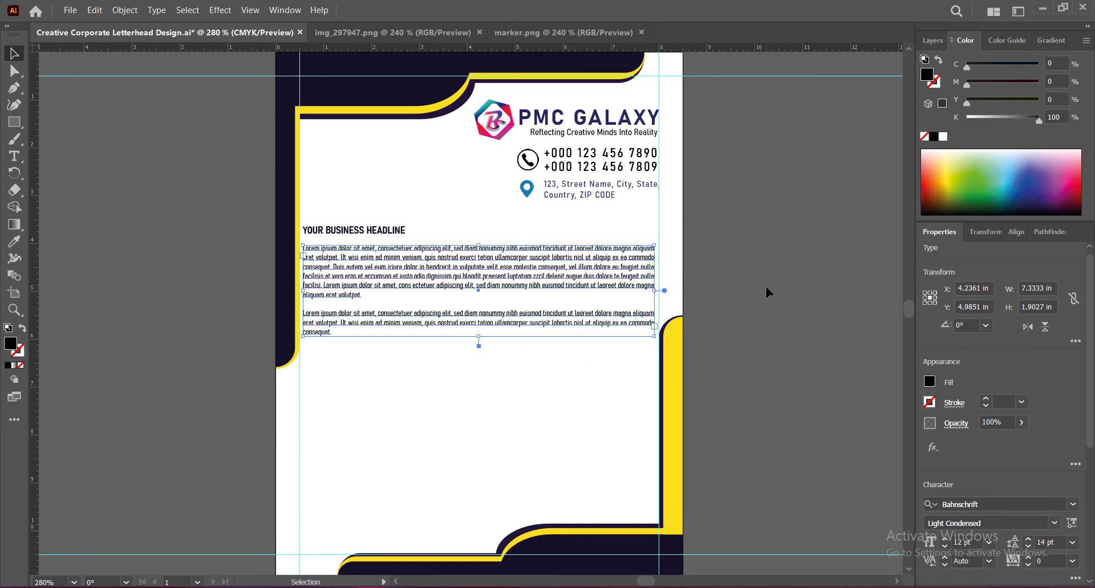
left_click(733, 345)
left_click(458, 277)
double_click(10, 344)
left_click(910, 254)
left_click(748, 319)
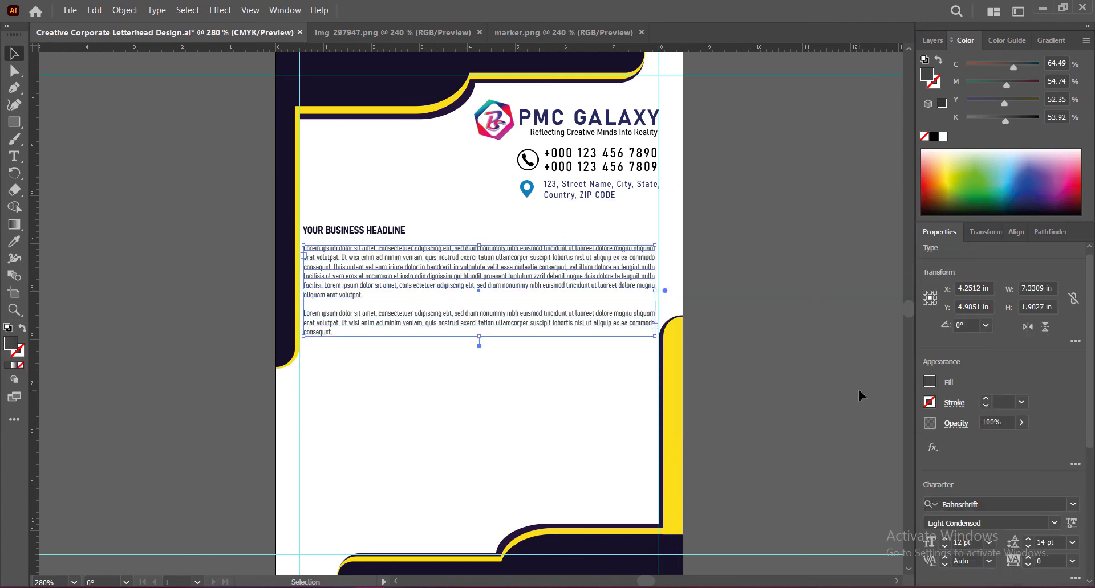
Duplicate the body text block and place the copy below the original.
left_click_drag(351, 237, 354, 236)
left_click(765, 340)
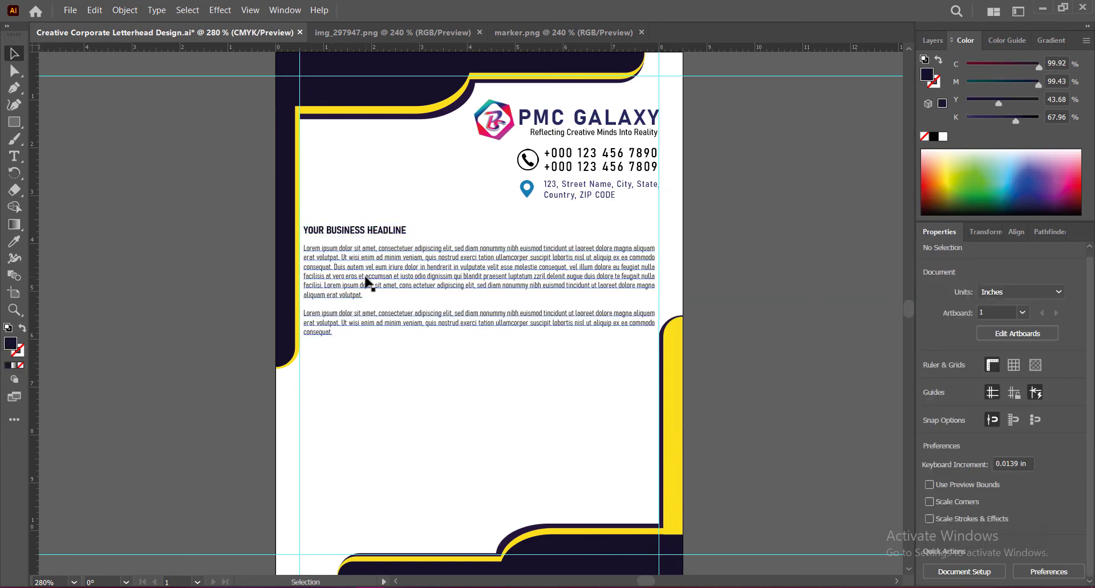
mouse_move(367, 281)
left_mouse_down()
mouse_move(554, 354)
mouse_move(510, 357)
left_mouse_up()
left_click(758, 367)
left_click(390, 361)
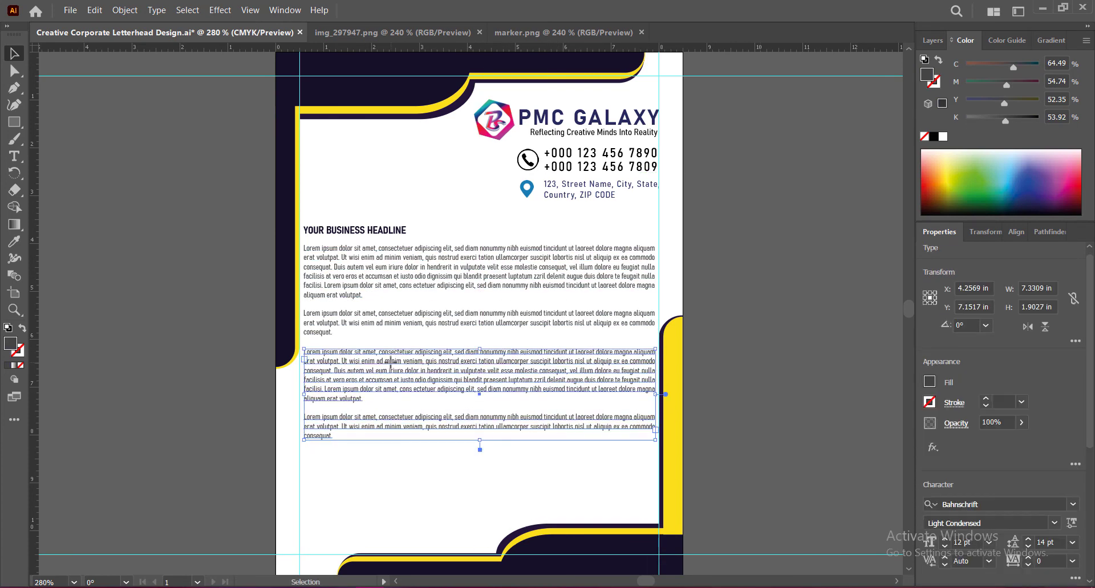
In the copy, move the long paragraph after the short one.
double_click(390, 370)
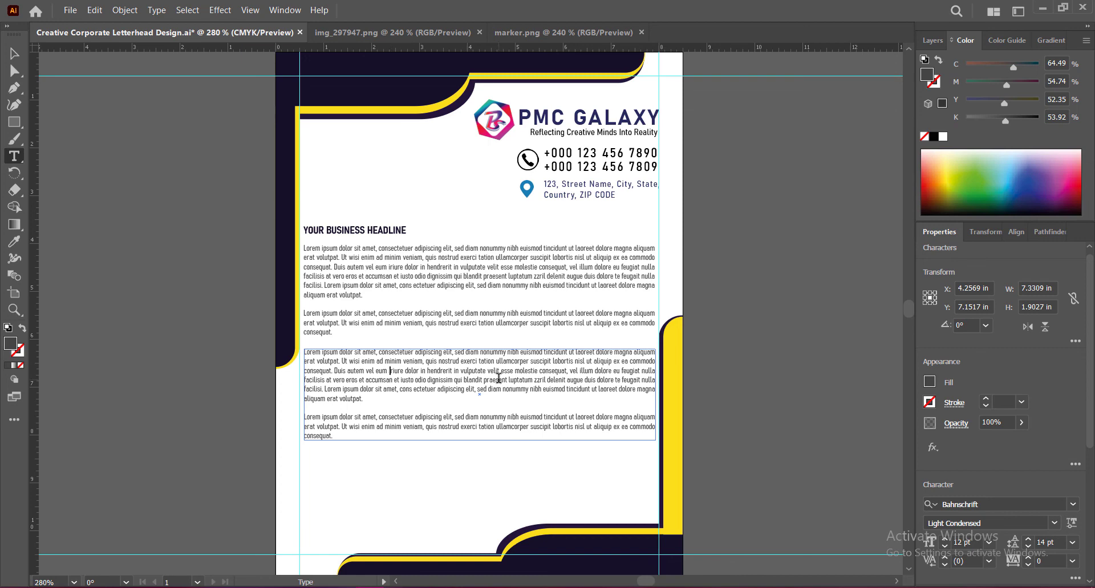
left_click_drag(304, 352, 364, 399)
key("ctrl+x")
left_click(378, 411)
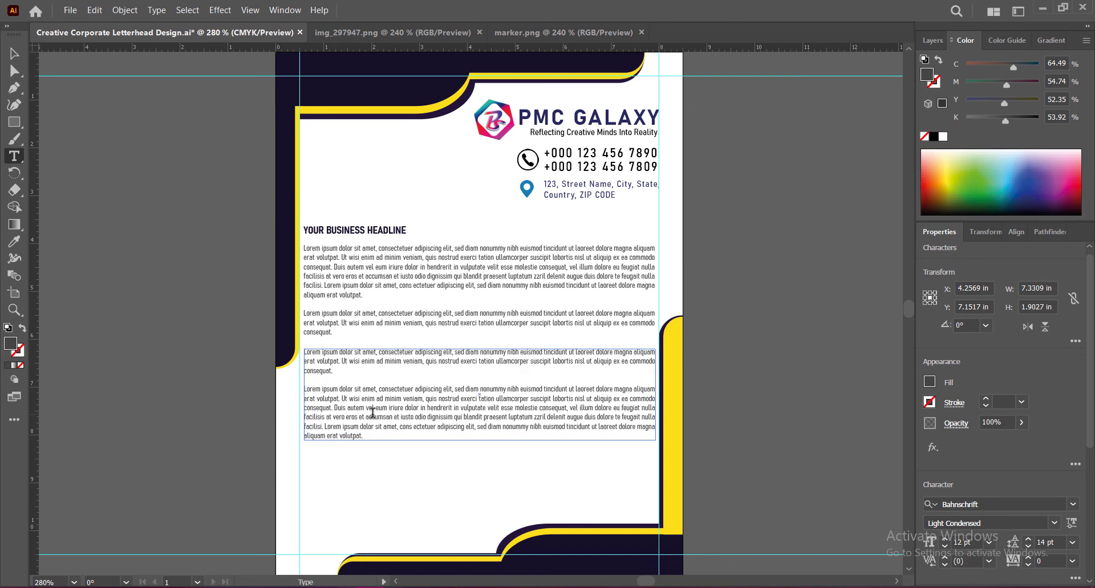
key("ctrl+v")
left_click(751, 382)
Nudge the body text frames slightly down and save the letterhead.
left_click(360, 250)
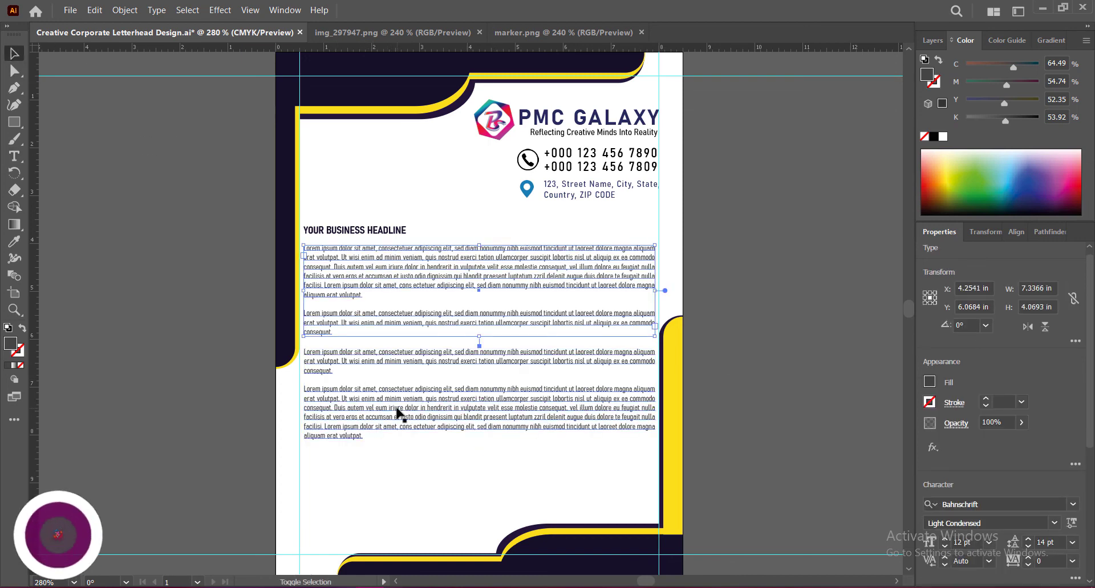
left_click_drag(362, 273, 362, 276)
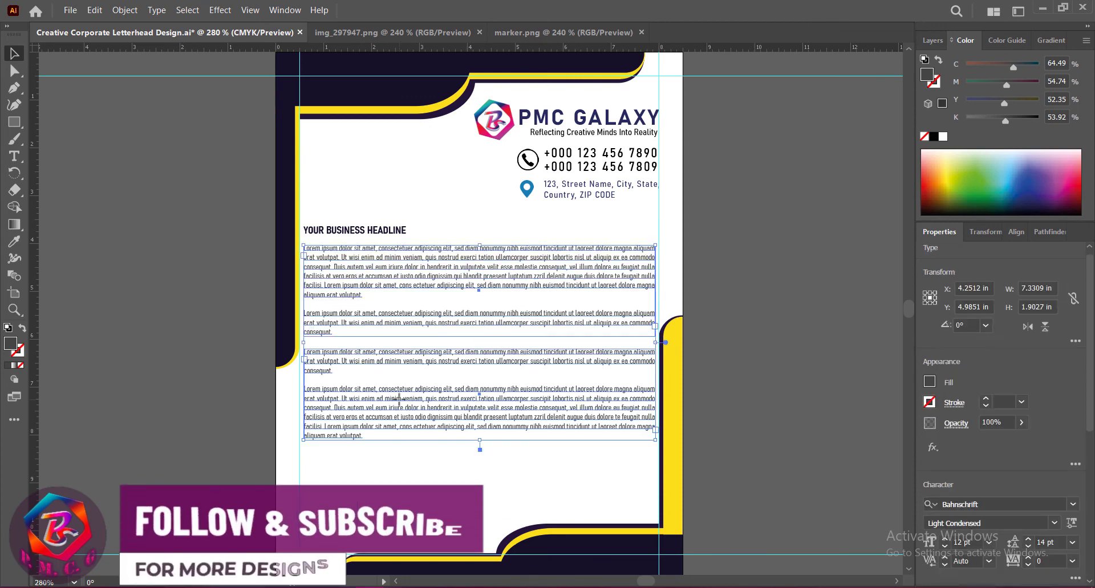
left_click(753, 425)
key("ctrl+s")
Type the signer's name as a new text line near the page bottom.
scroll(750, 422, "down", 1)
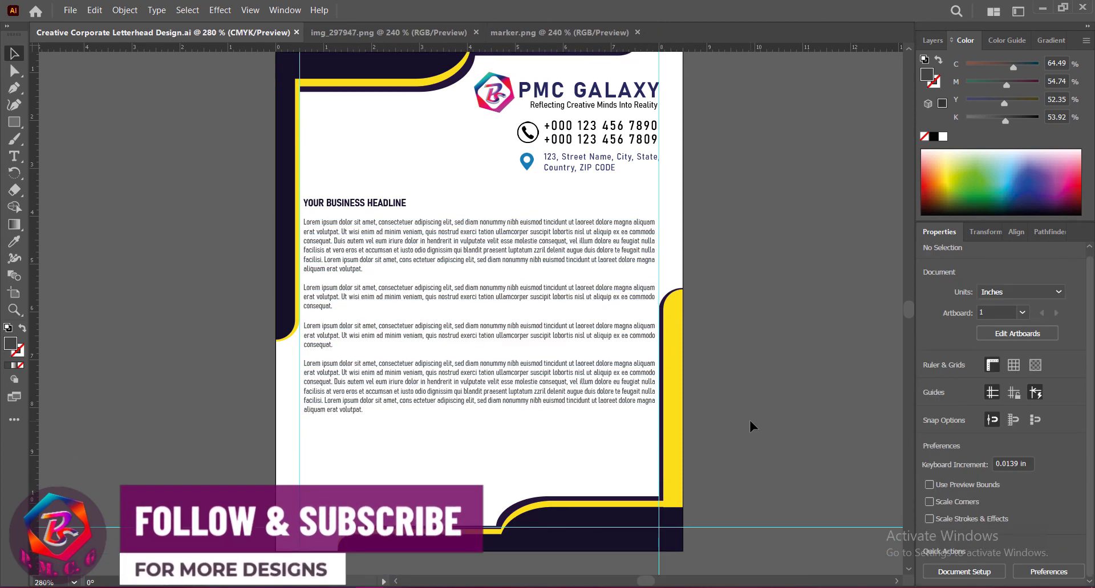
key("t")
left_click(310, 452)
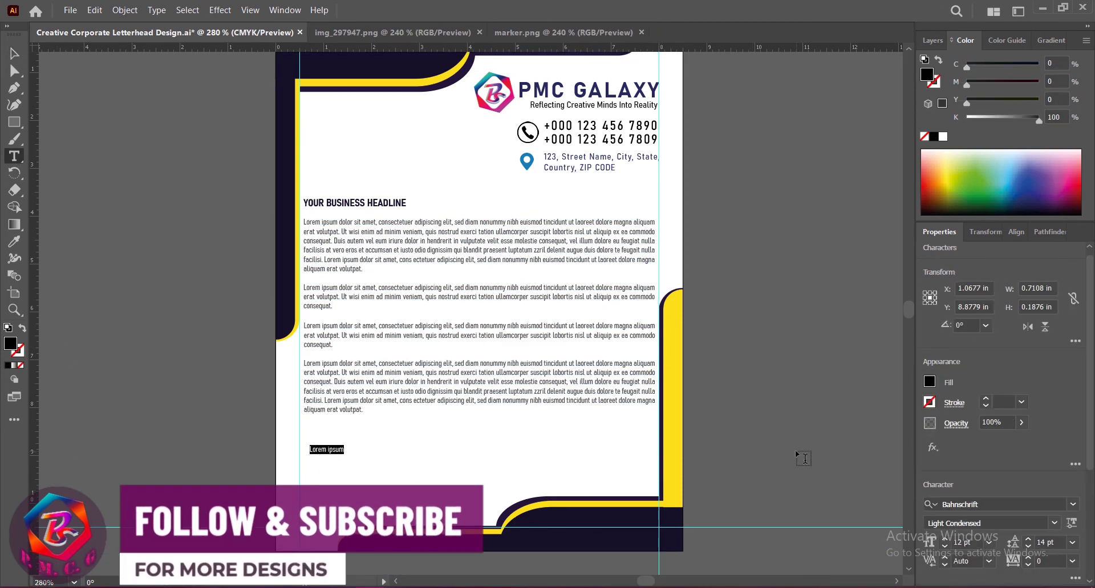
type("SWASTI")
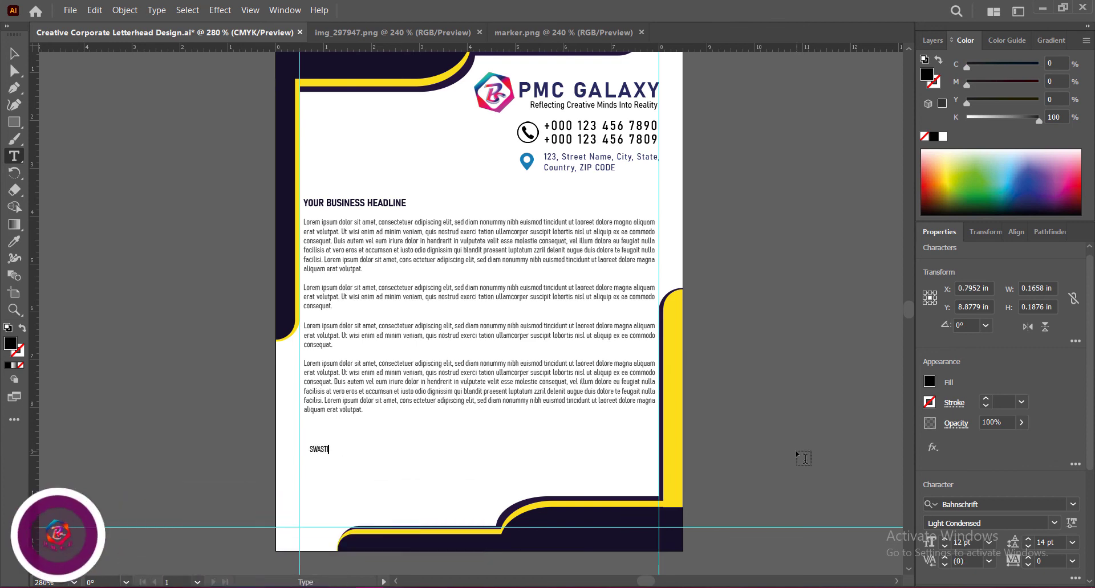
type("CK ACHARYA")
key("Escape")
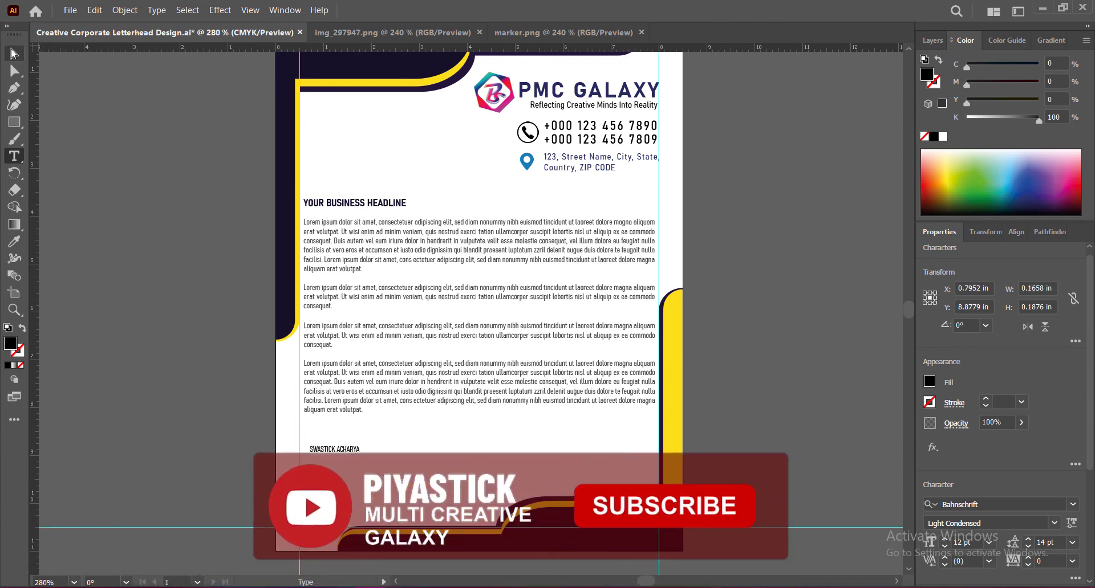
Colour the signer's name with the headline's navy fill.
double_click(9, 344)
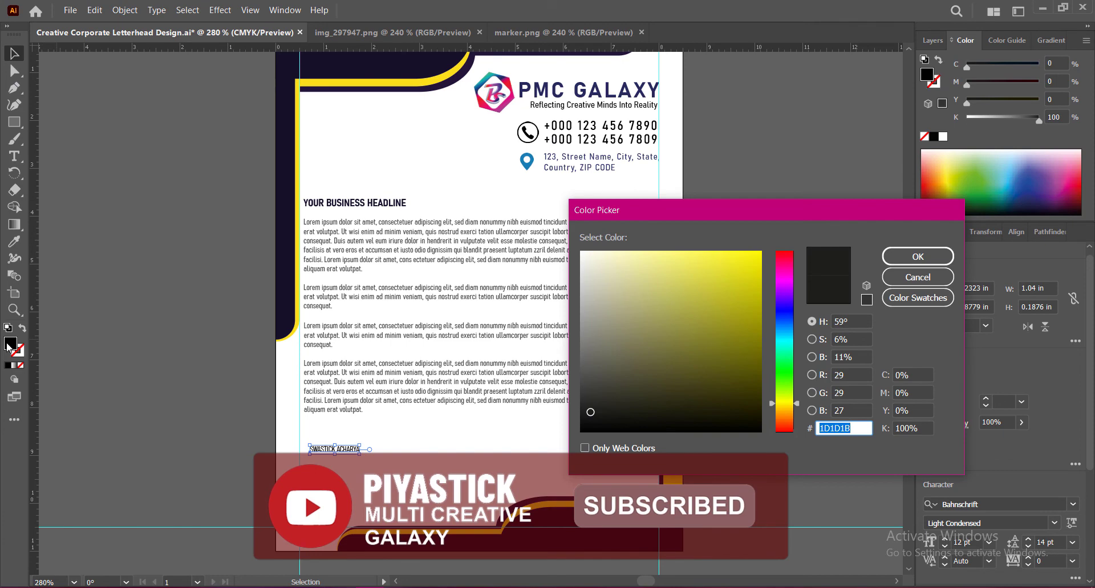
left_click(918, 256)
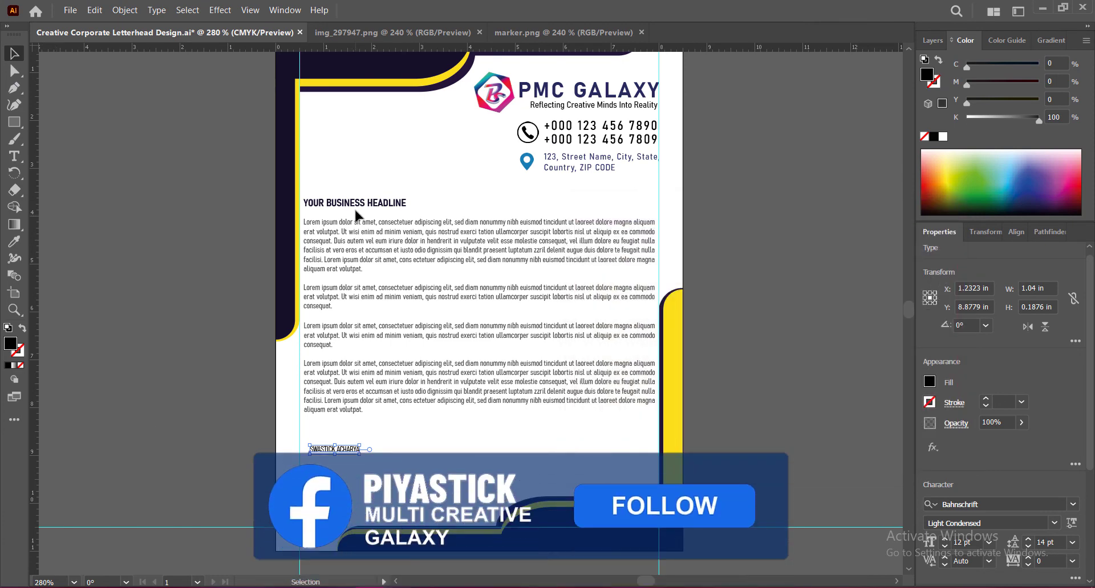
double_click(353, 202)
left_click_drag(303, 203, 406, 203)
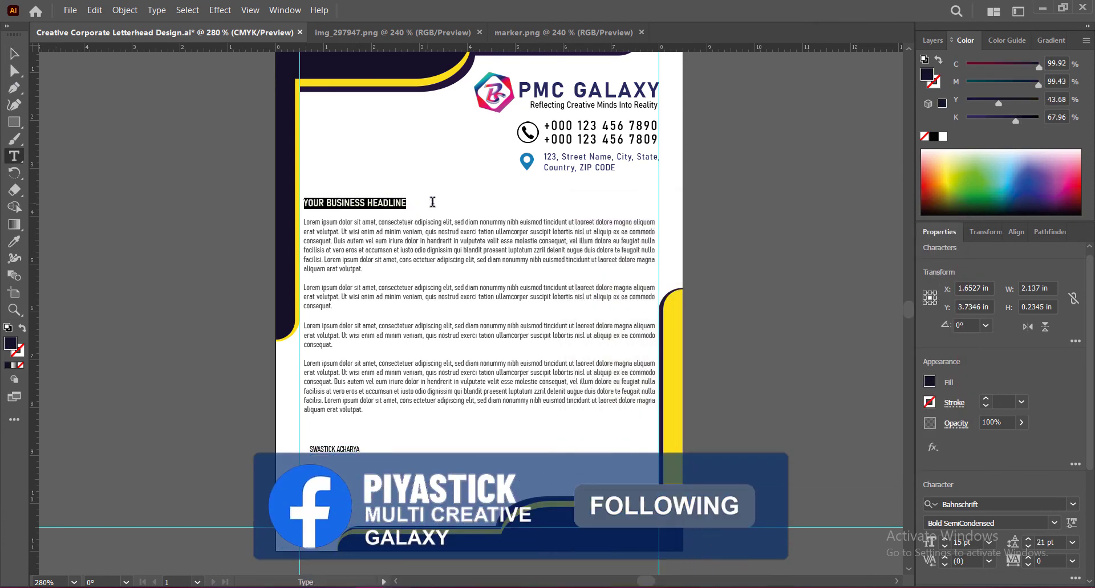
double_click(11, 345)
left_click(917, 276)
key("Escape")
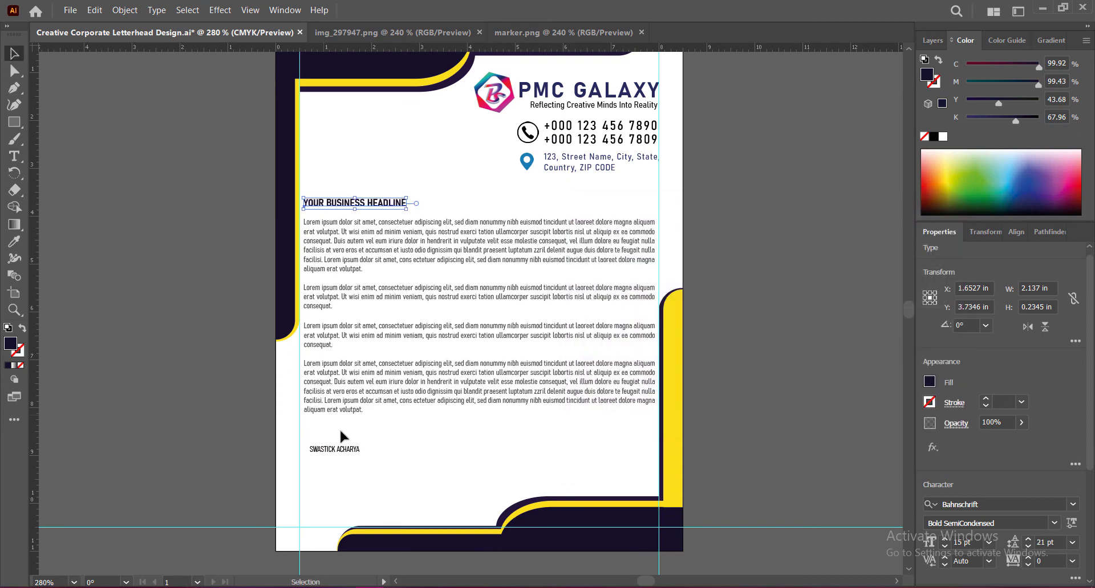
left_click(334, 450)
triple_click(334, 449)
double_click(11, 344)
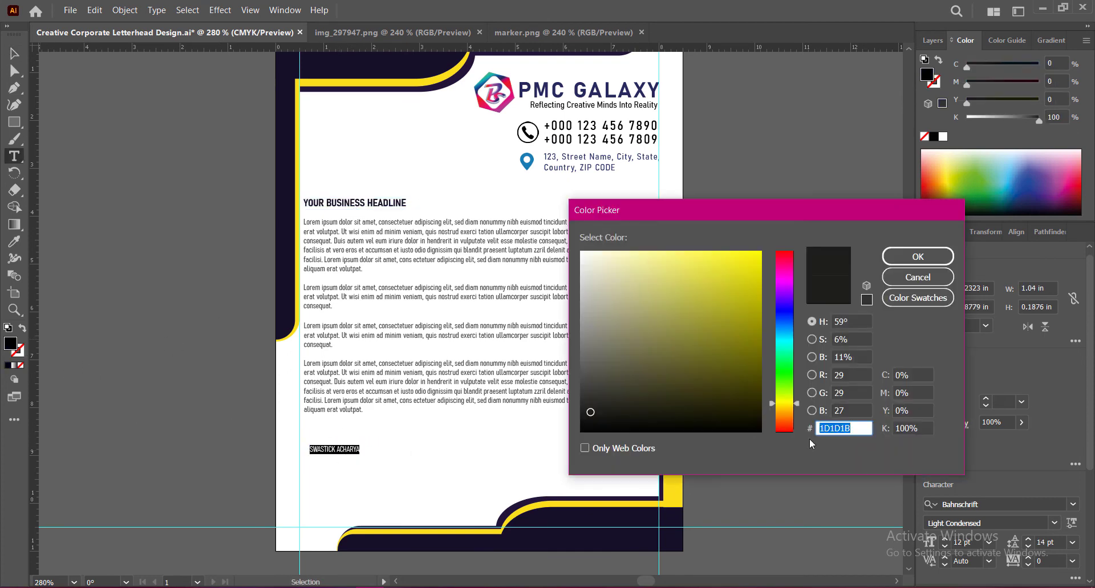
key("ctrl+v")
left_click(918, 256)
key("Escape")
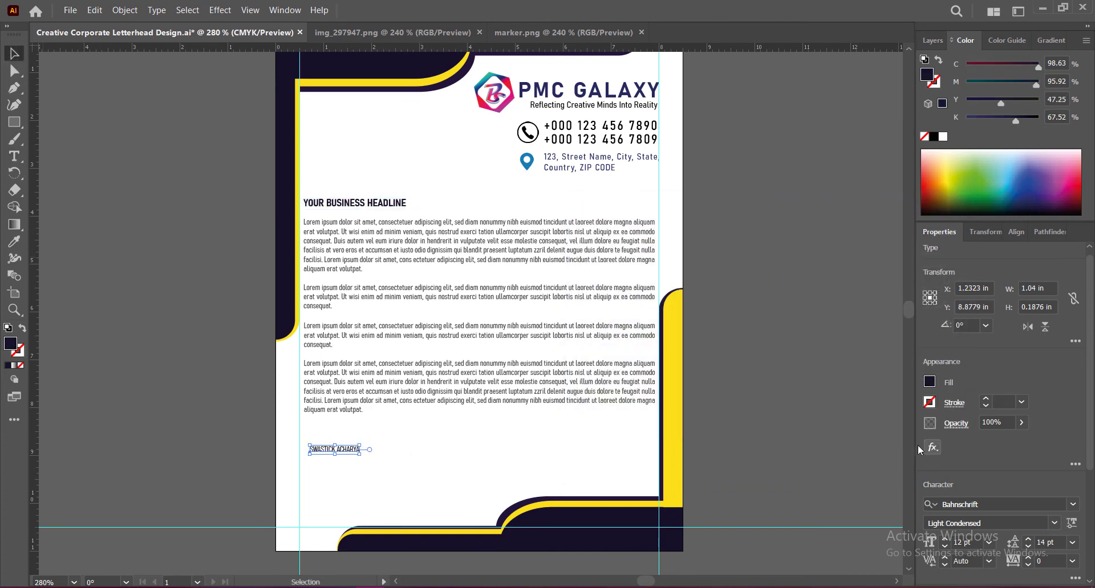
Set the signature name to Bahnschrift SemiCondensed at 12 pt.
scroll(969, 433, "down", 3)
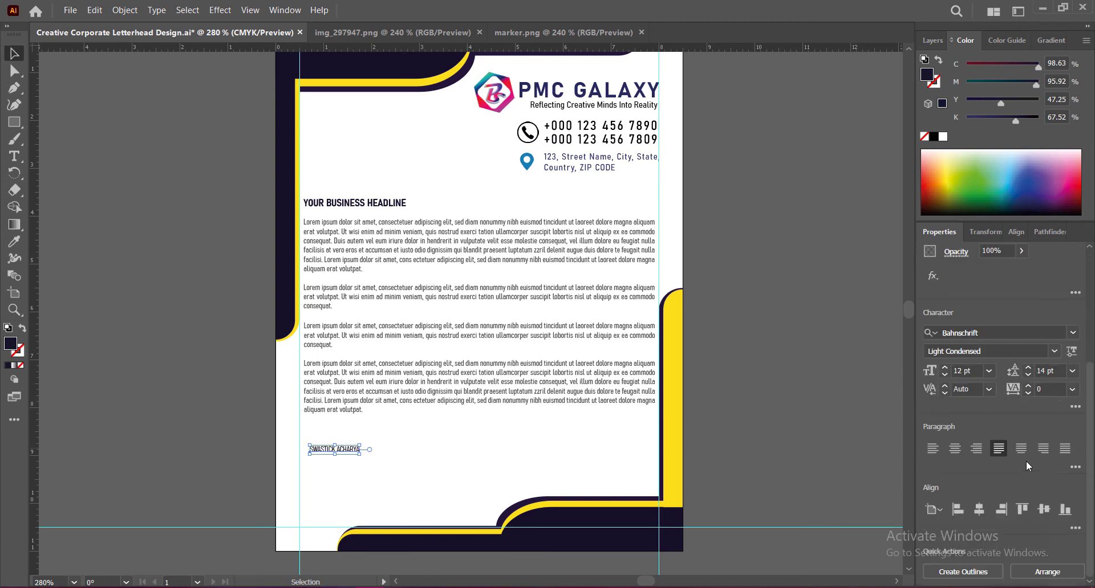
left_click(1054, 352)
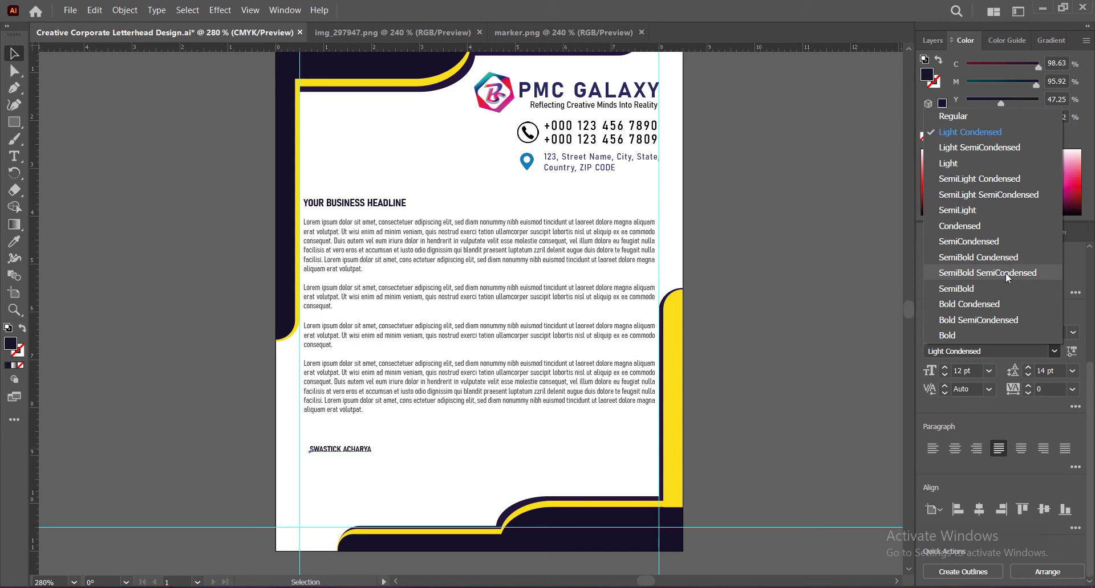
left_click(1005, 244)
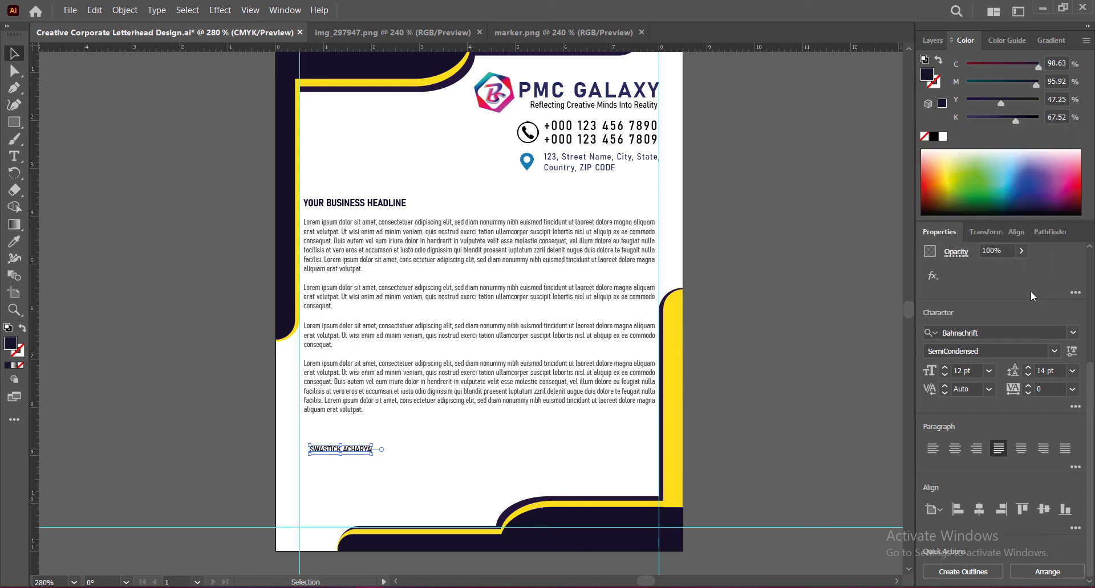
left_click(945, 368)
left_click(944, 367)
left_click(944, 368)
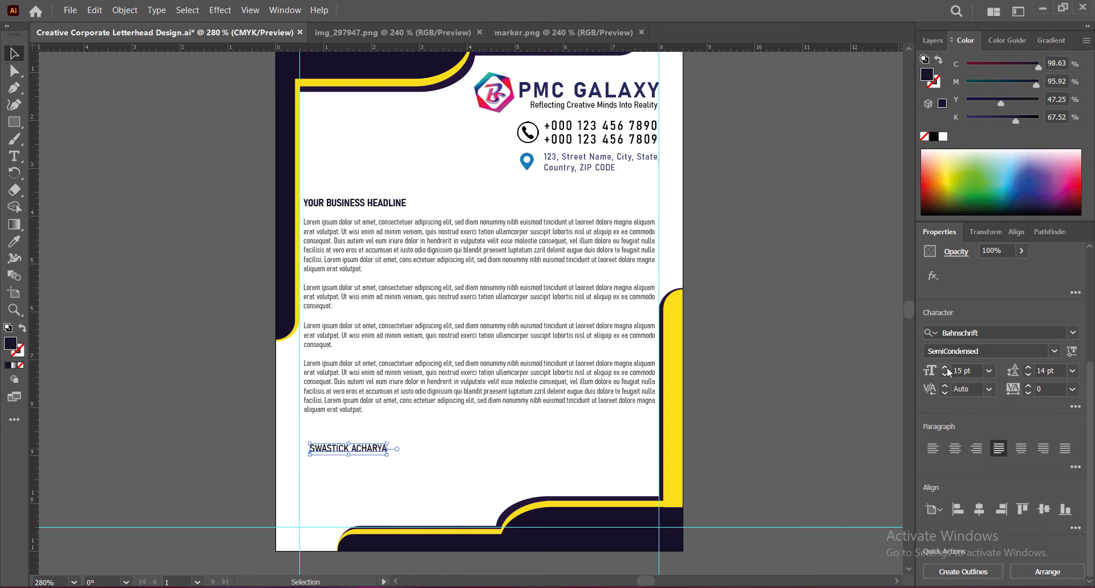
left_click(944, 374)
left_click(945, 375)
left_click(945, 375)
double_click(372, 449)
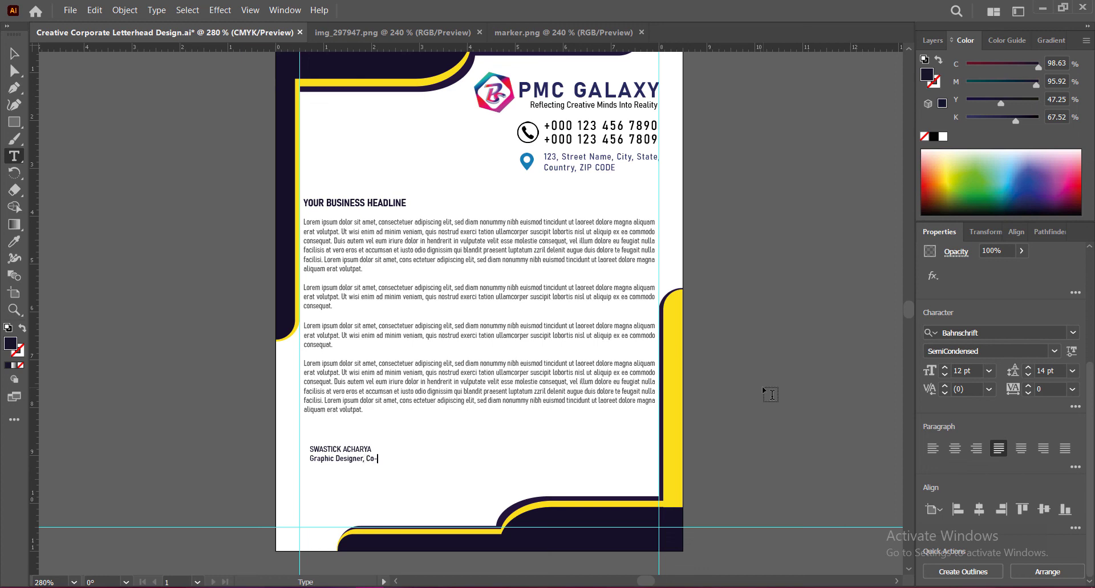
Complete the 'Graphic Designer, Co-Founder' title line and size it to 10 pt.
type("er")
left_click_drag(309, 459, 403, 459)
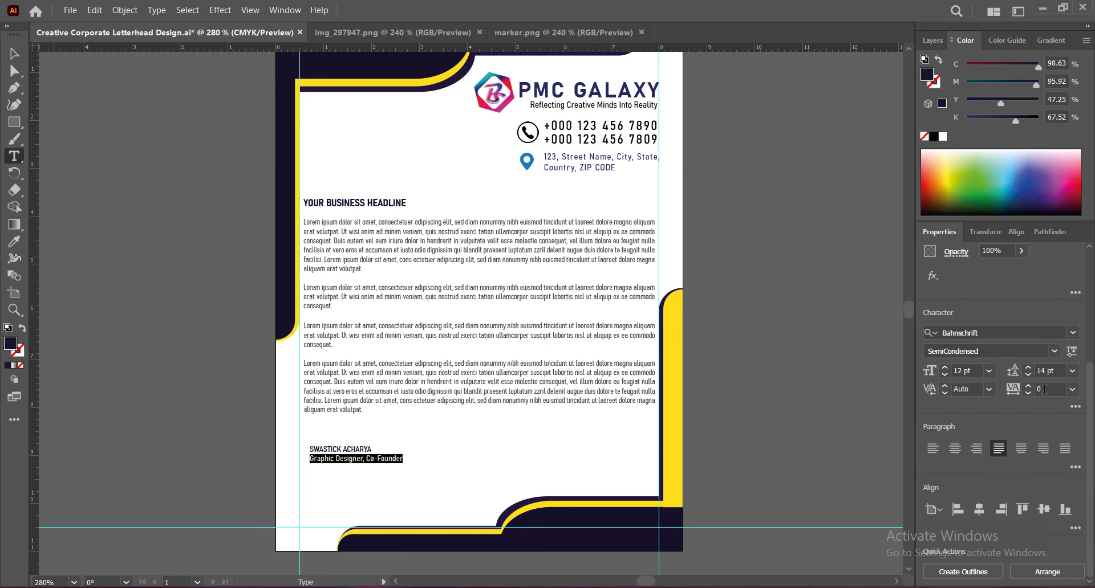
left_click(944, 375)
left_click(945, 375)
left_click(944, 375)
left_click(944, 376)
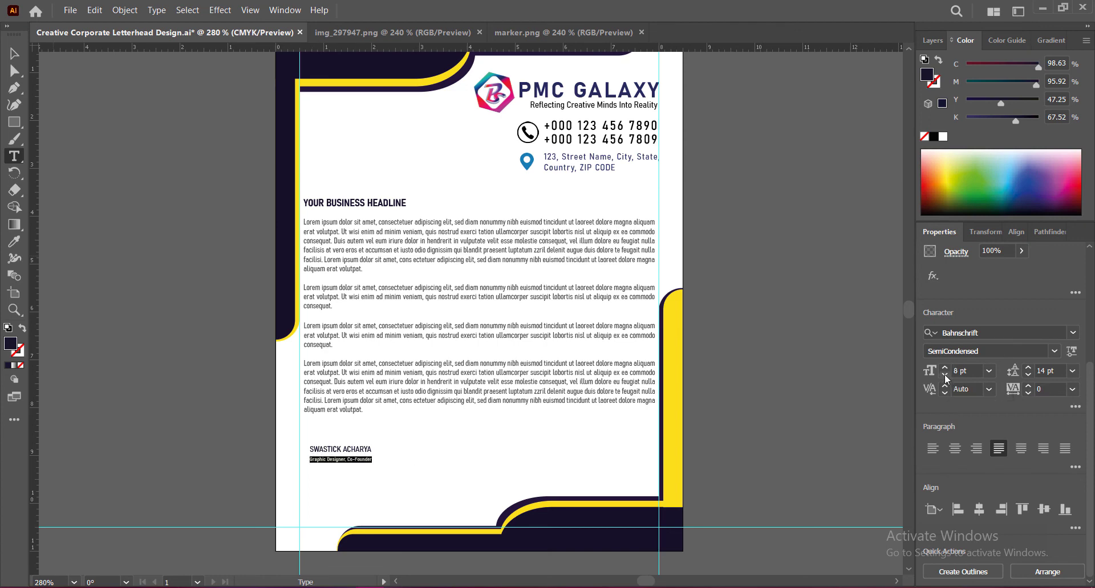
left_click(945, 368)
left_click(945, 368)
Give the job-title line the Light Condensed style at 10 pt.
left_click(1054, 352)
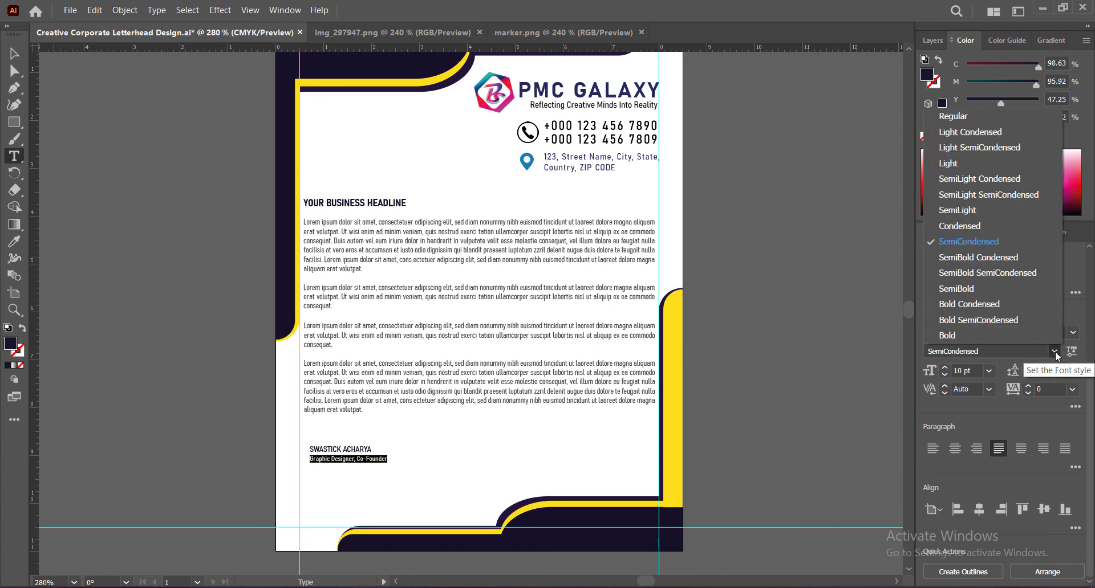
left_click(979, 179)
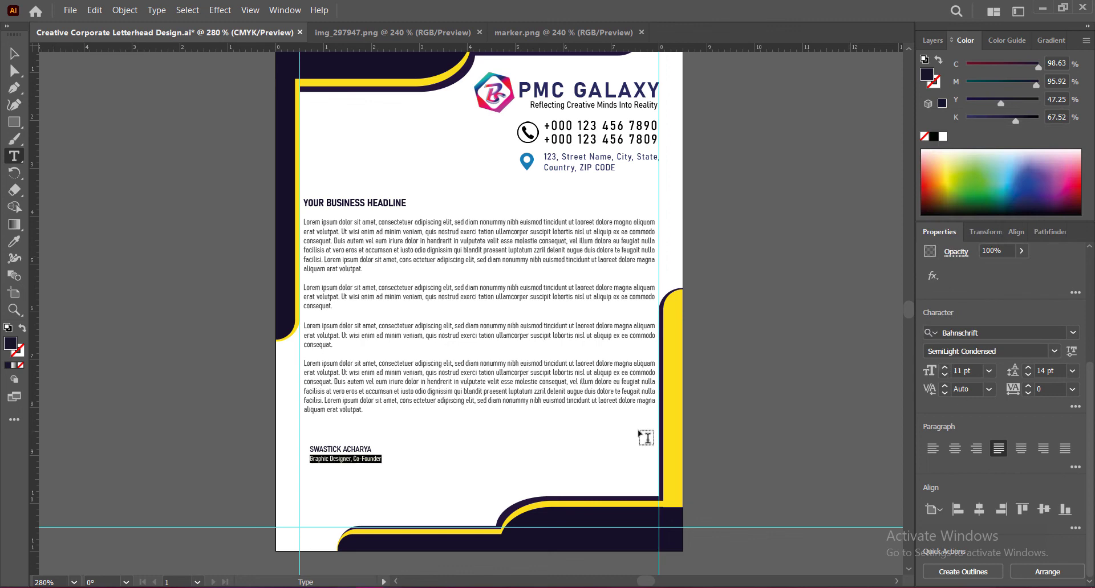
key("ctrl+z")
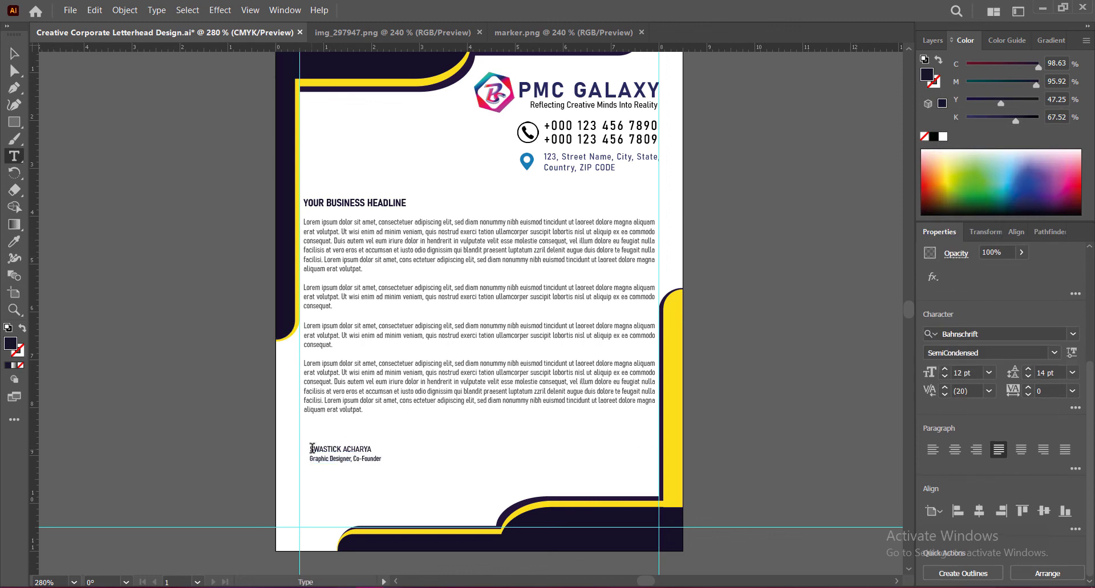
left_click_drag(312, 449, 382, 450)
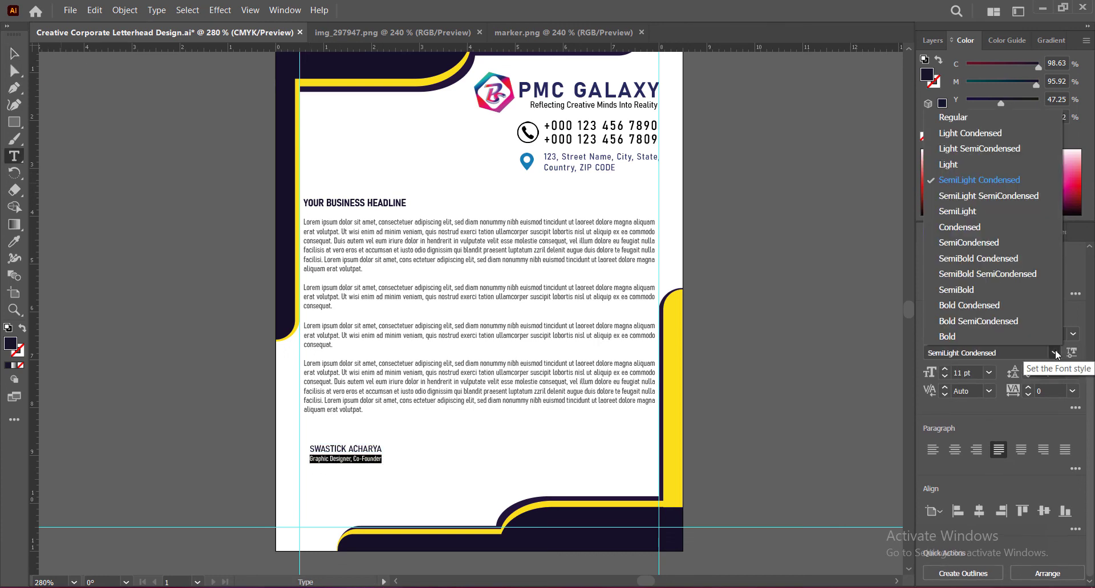
left_click(969, 133)
left_click(945, 377)
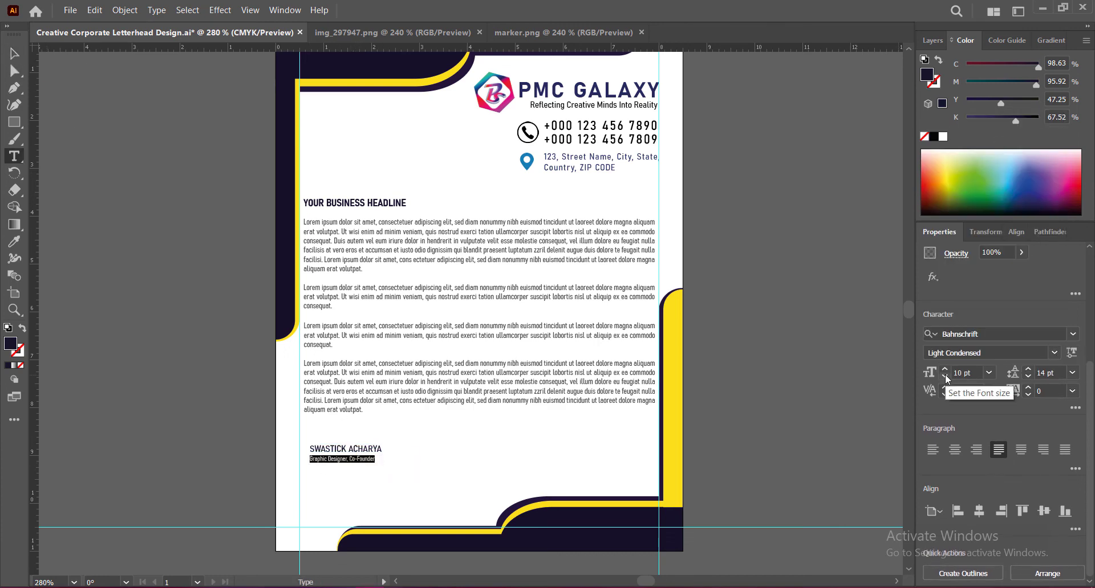
Move the signature block down and left and add a new line below the title.
left_click_drag(372, 457, 366, 478)
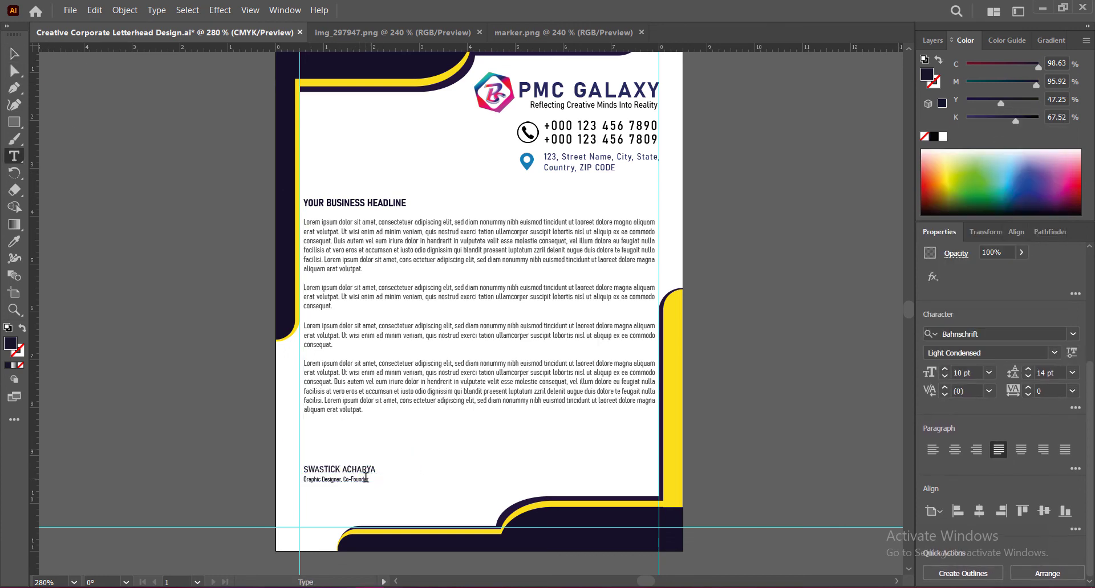
left_click(366, 478)
key("Return")
key("Escape")
left_click(743, 373)
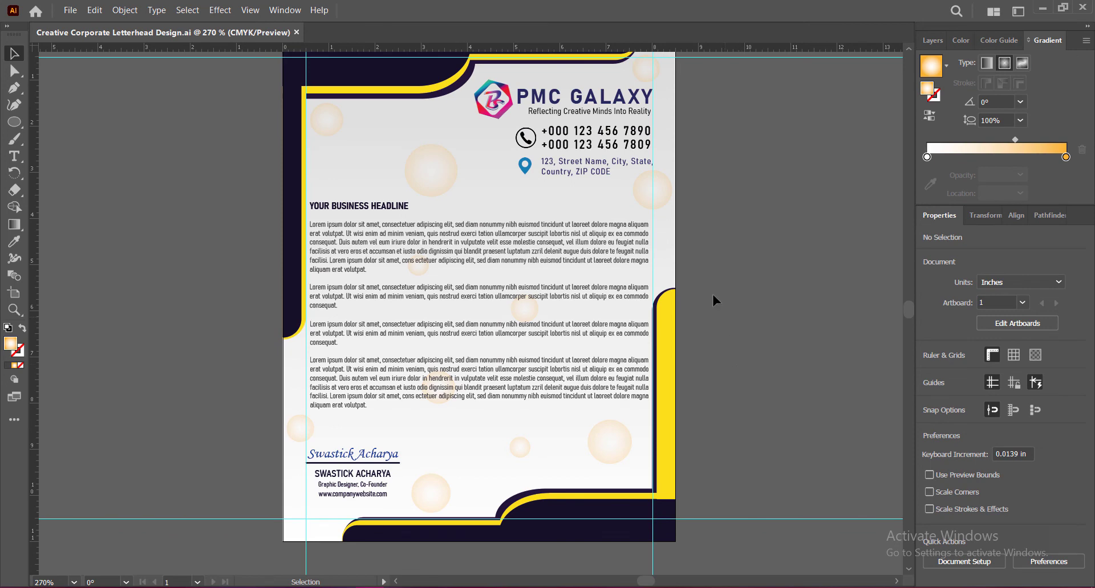
Select the gradient bubbles near the address and the page bottom to inspect them.
left_click(666, 204)
left_click(670, 211)
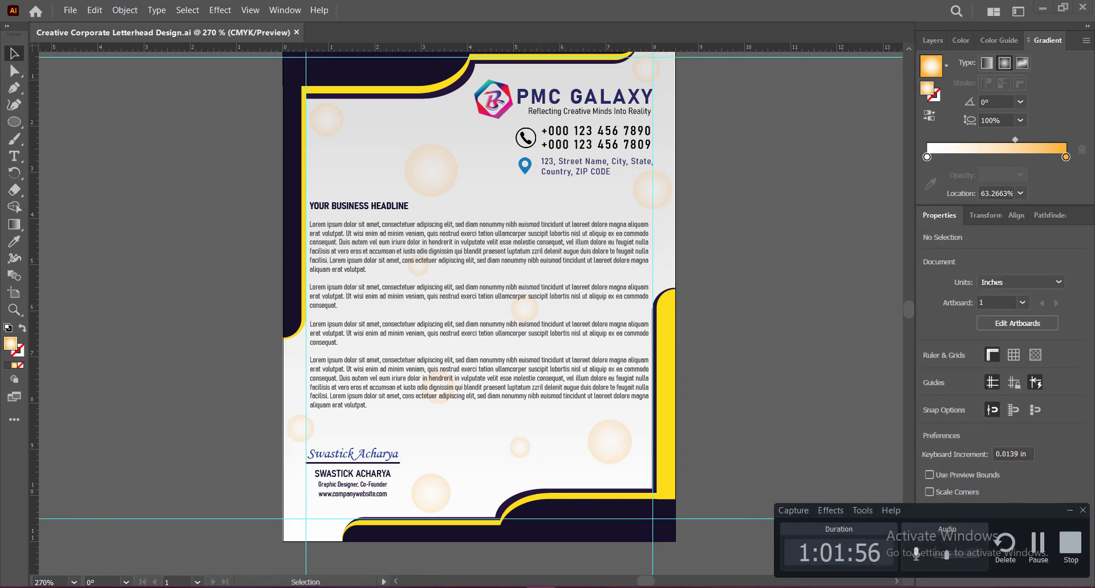
left_click(519, 447)
left_click(613, 453)
left_click(431, 493)
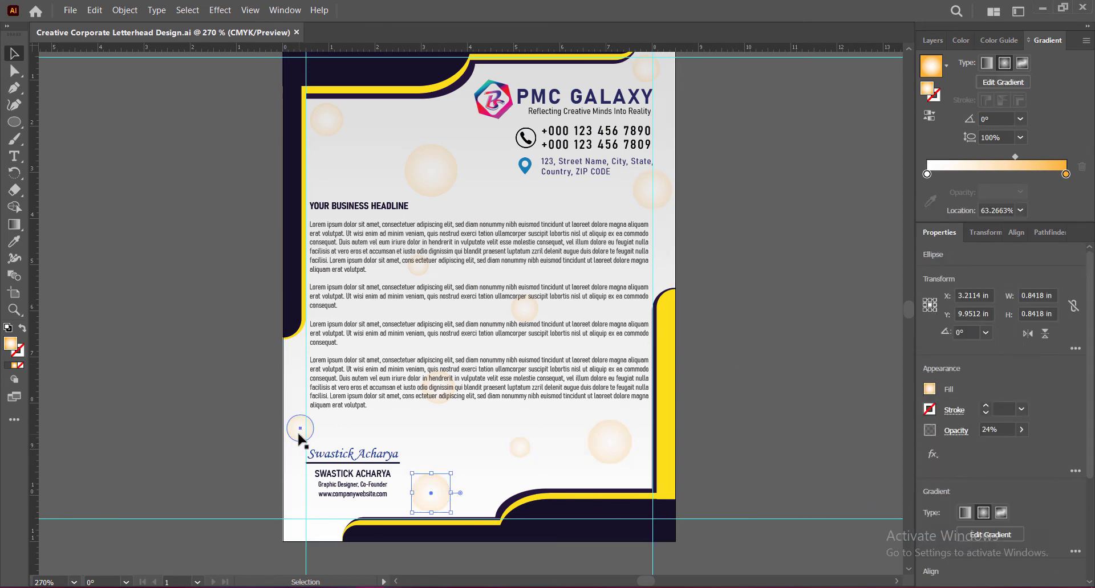
left_click(747, 381)
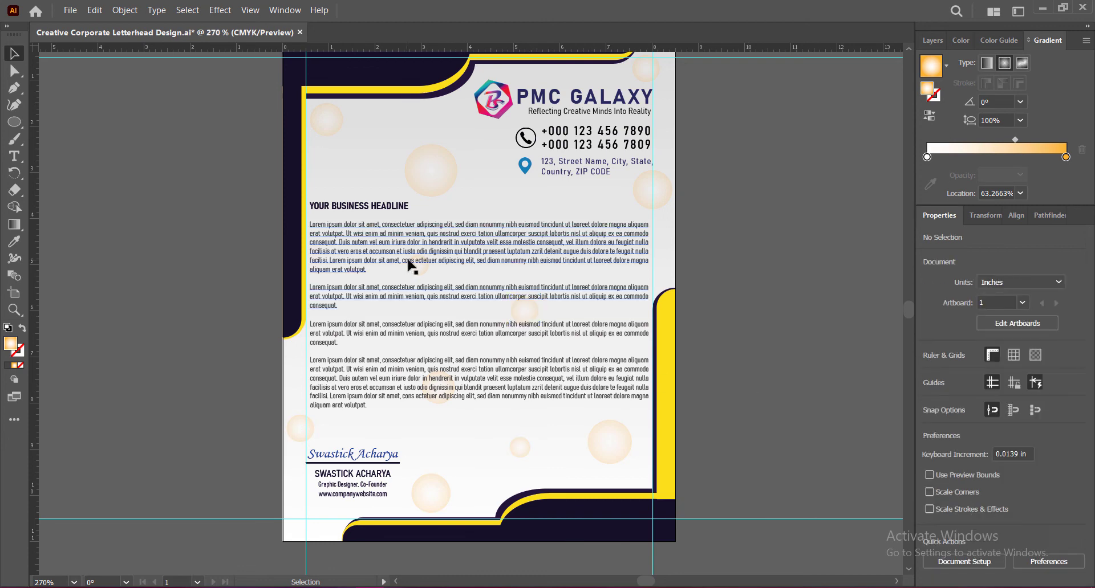
Nudge the first two body paragraphs slightly right with the arrow keys.
left_click(409, 266)
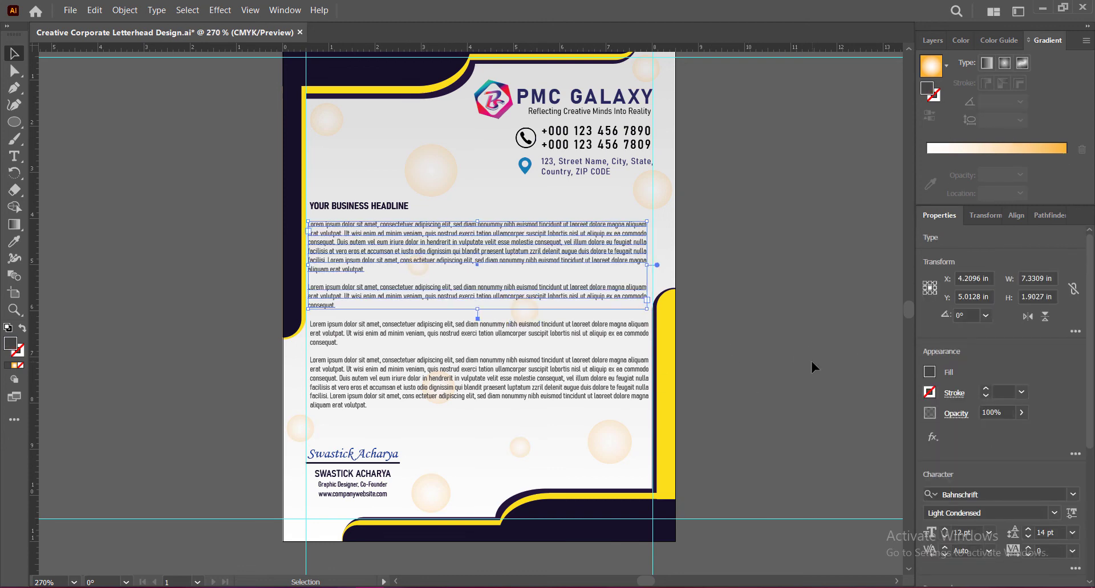
key("a")
key("Right")
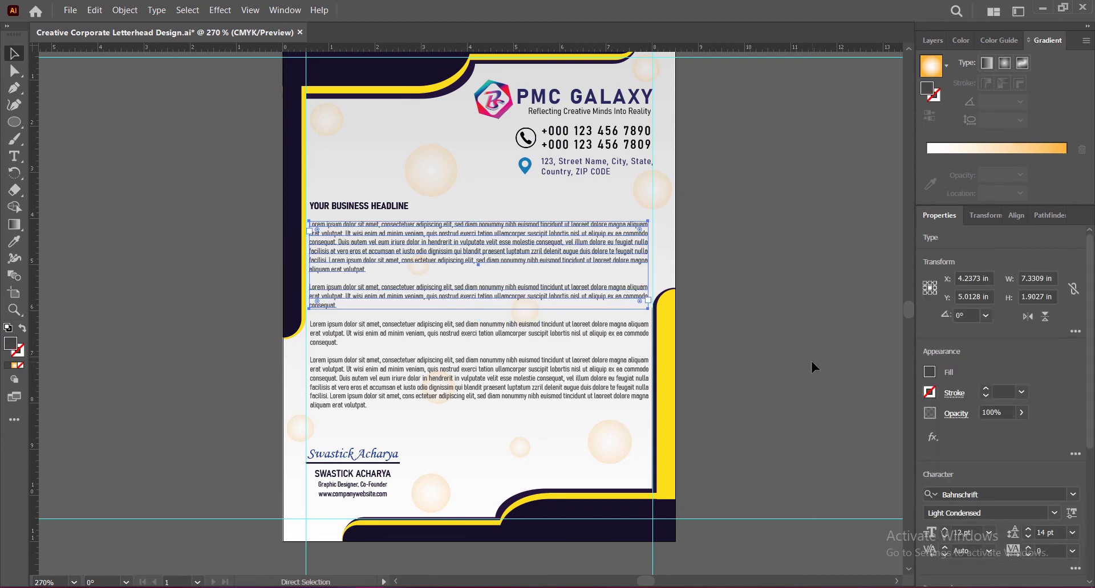
key("Right")
left_click(811, 362)
key("v")
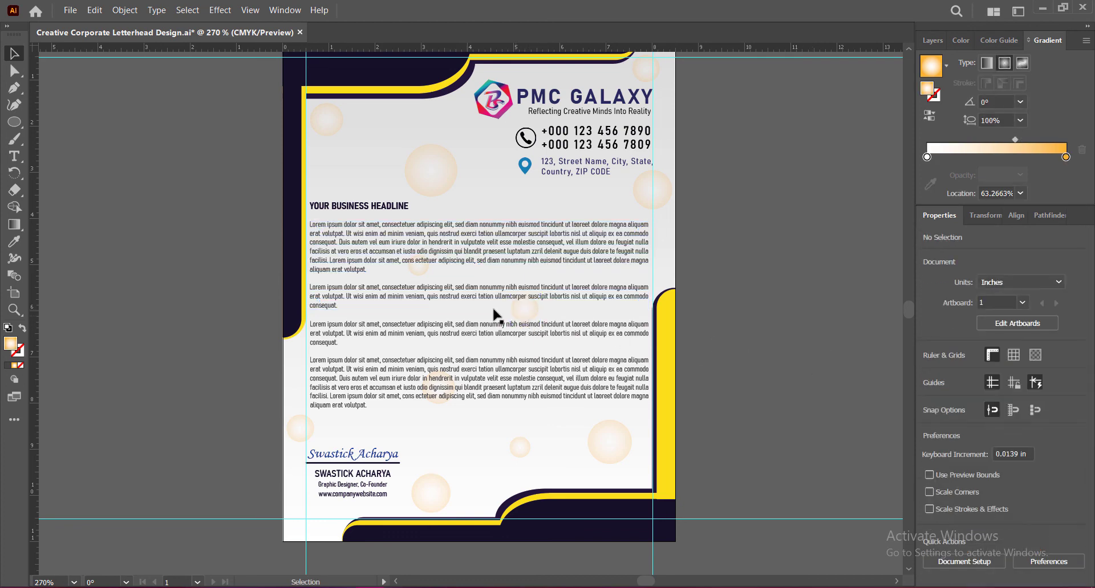
Check the small bubbles behind the body paragraphs and save the letterhead.
left_click(427, 277)
left_click(426, 275)
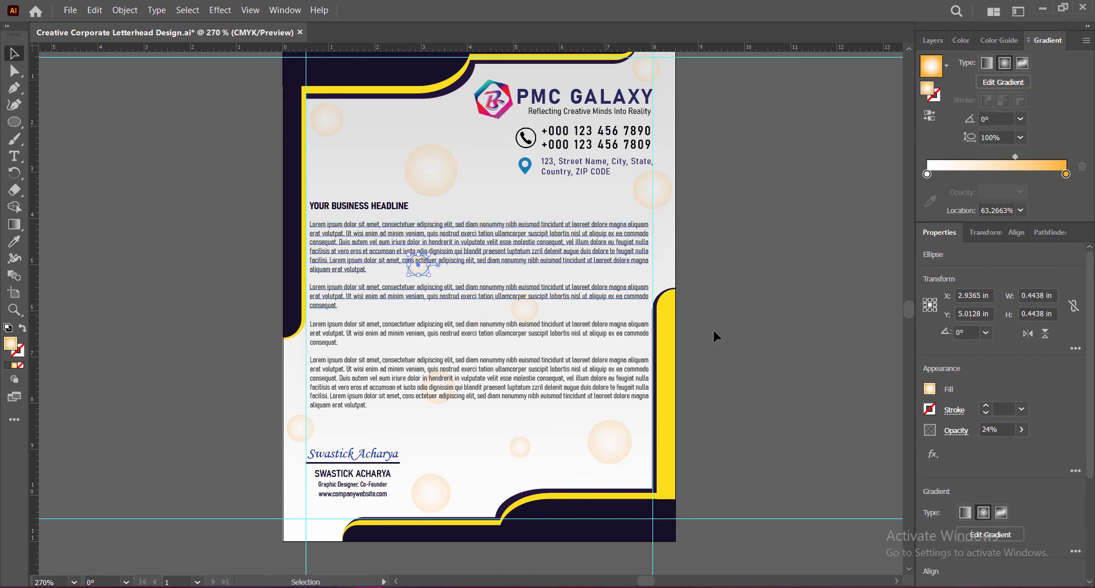
left_click(783, 339)
key("ctrl+s")
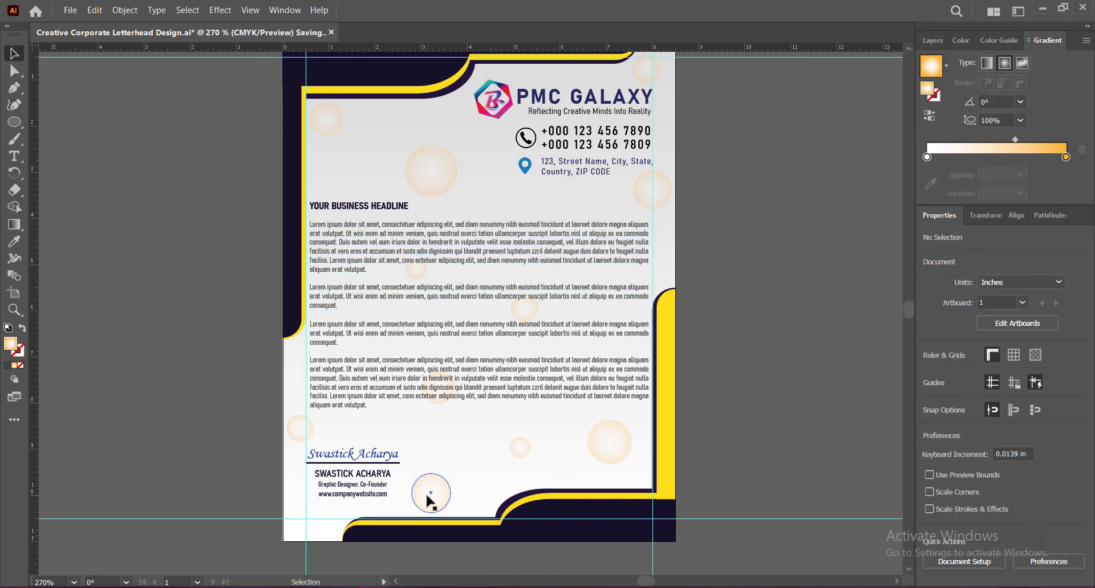
left_click(440, 402)
left_click(440, 401)
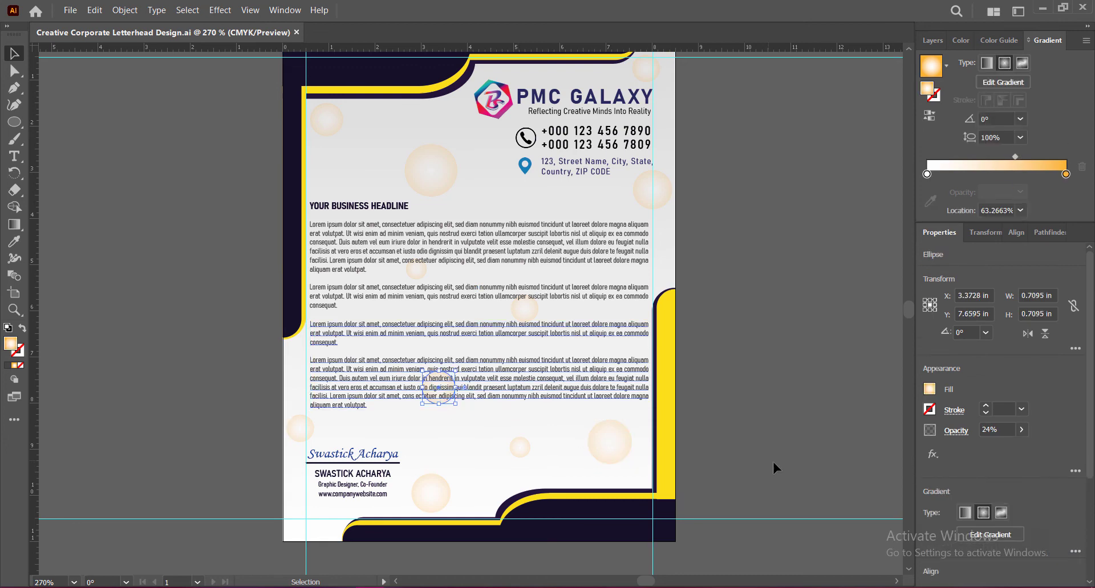
left_click(774, 463)
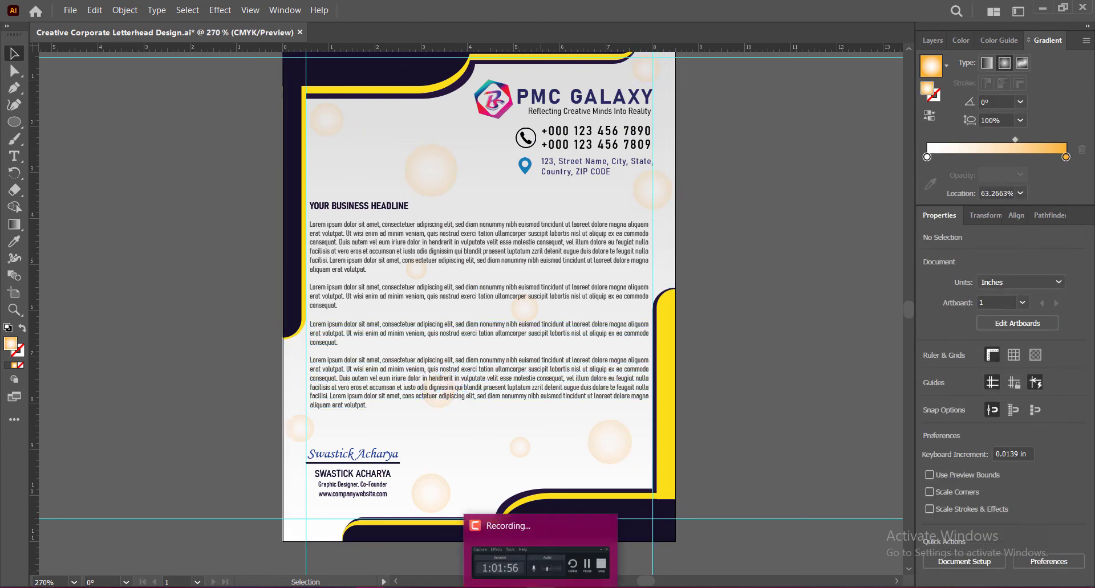
key("ctrl+s")
scroll(765, 446, "up", 1)
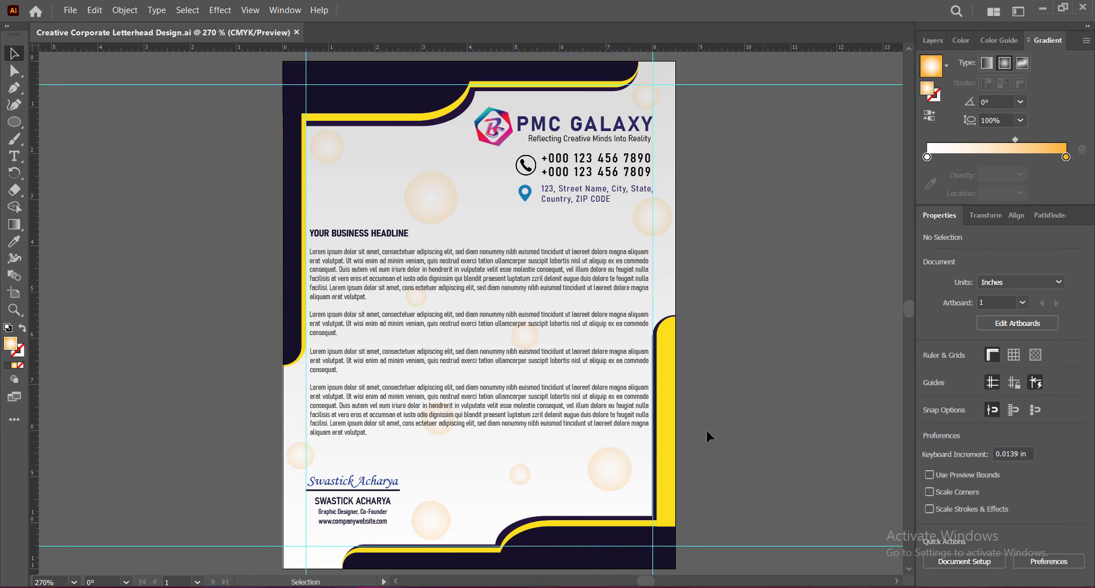
scroll(234, 136, "up", 4)
scroll(234, 137, "down", 1)
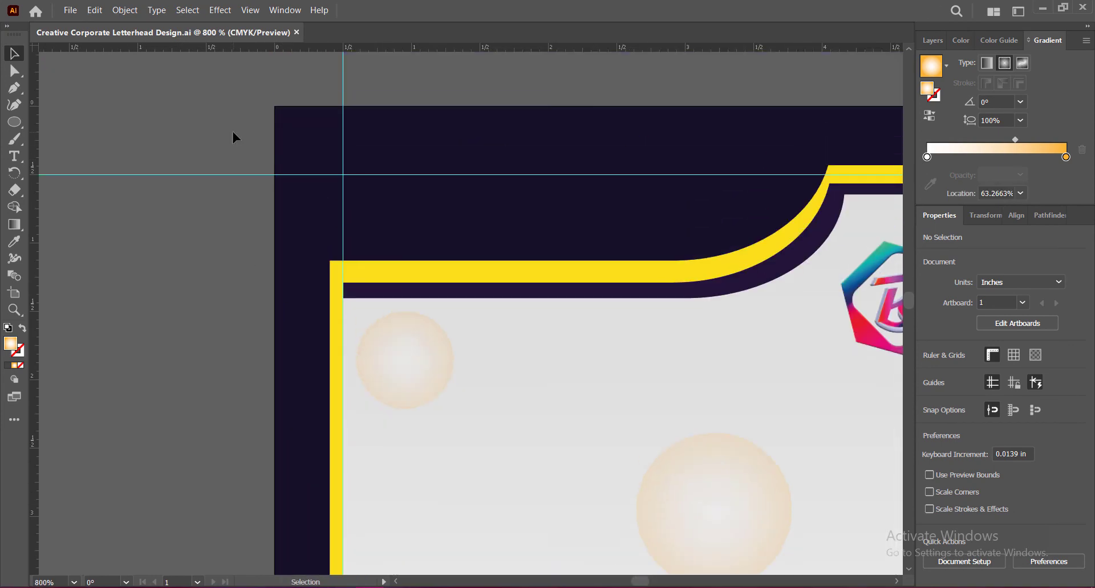
scroll(447, 325, "down", 3)
scroll(504, 328, "down", 1)
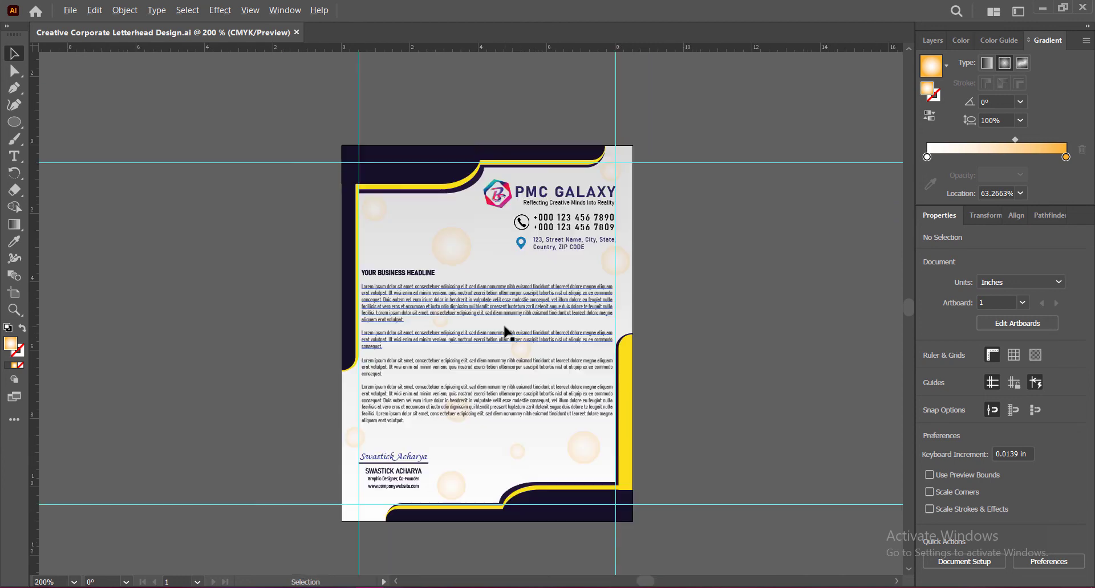
scroll(505, 334, "up", 1)
left_click(57, 581)
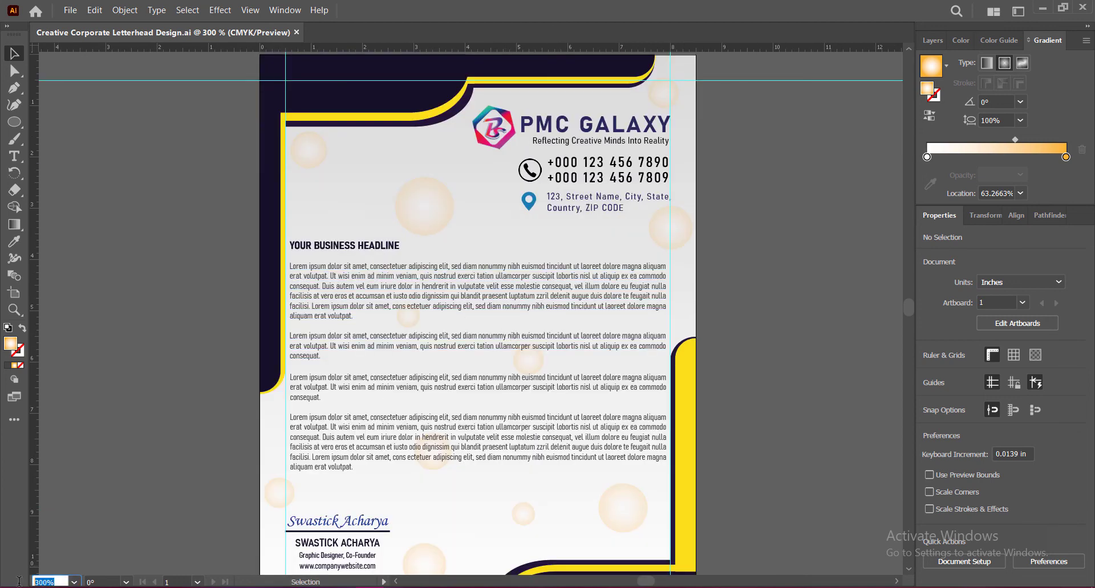
type("260")
key("Return")
scroll(771, 474, "down", 1)
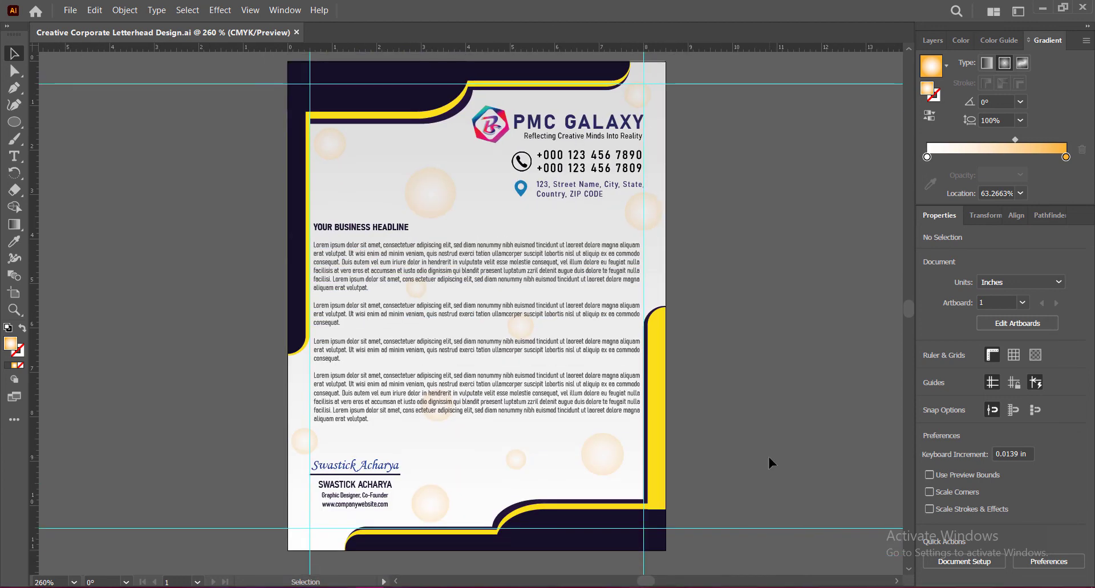
scroll(768, 457, "up", 1)
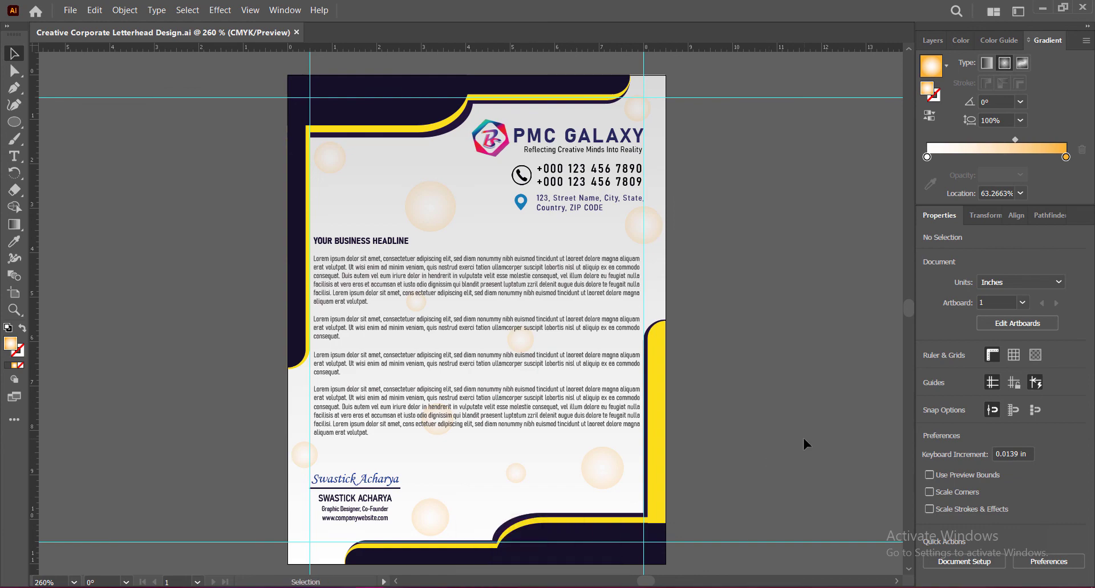